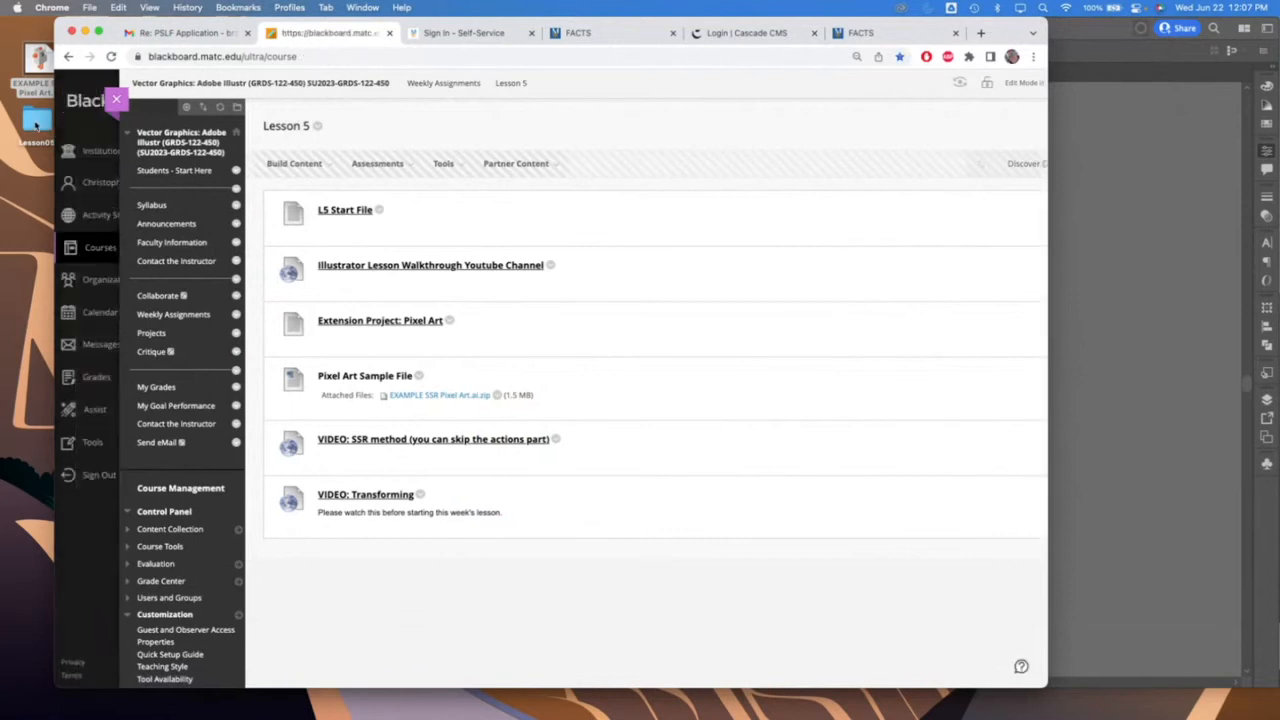
# Check the contents of the Lesson05 folder, close it, and reopen Lesson 5 in the course's weekly assignments
pyautogui.doubleClick(36, 120)
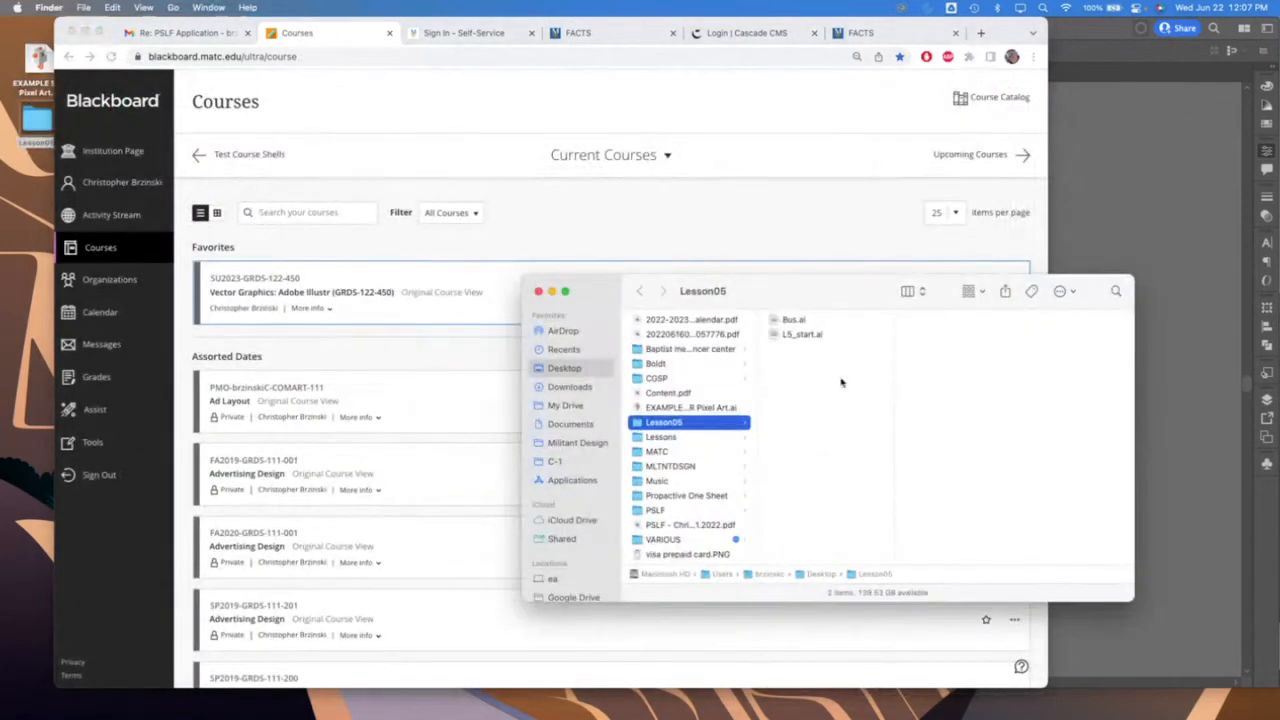
pyautogui.click(538, 291)
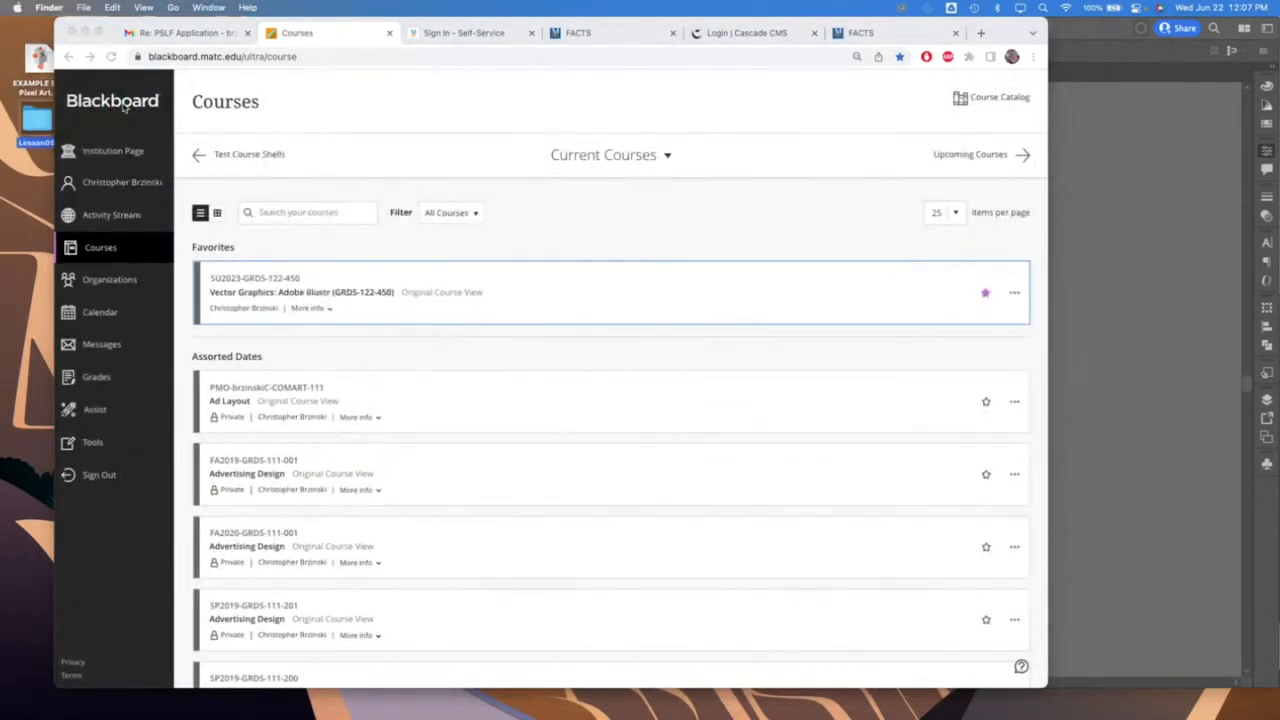
pyautogui.click(69, 58)
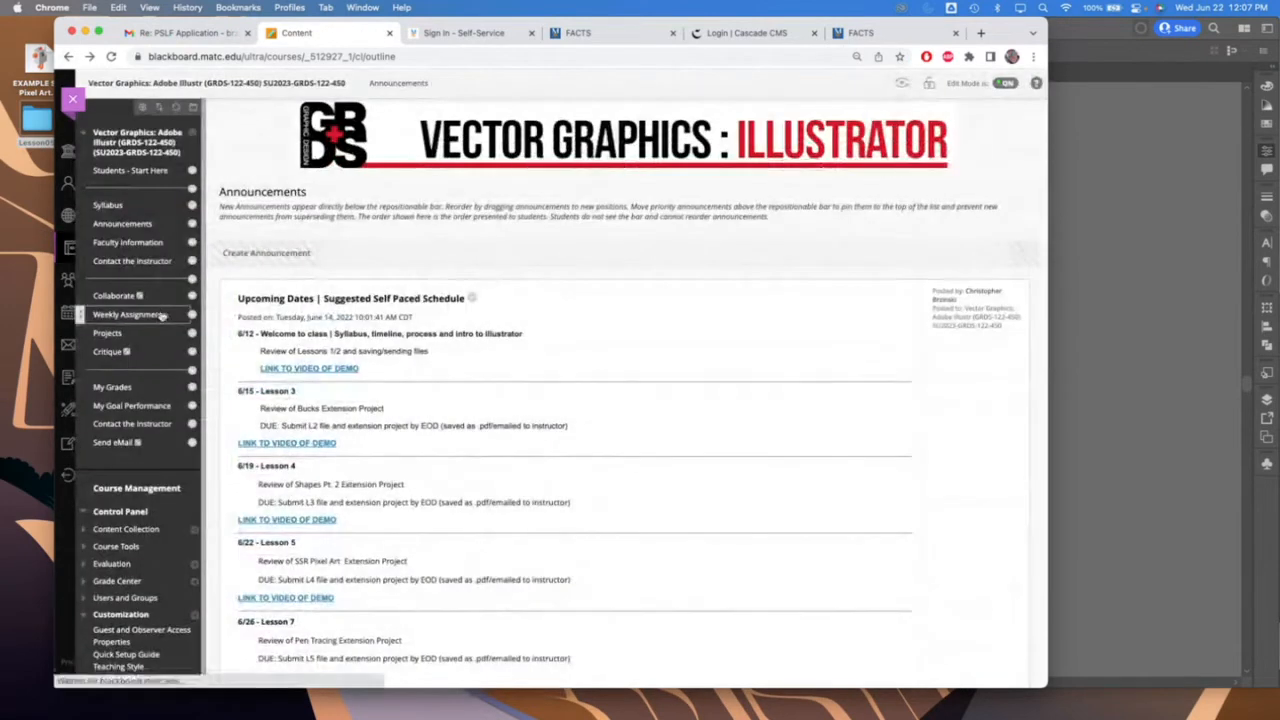
pyautogui.click(300, 456)
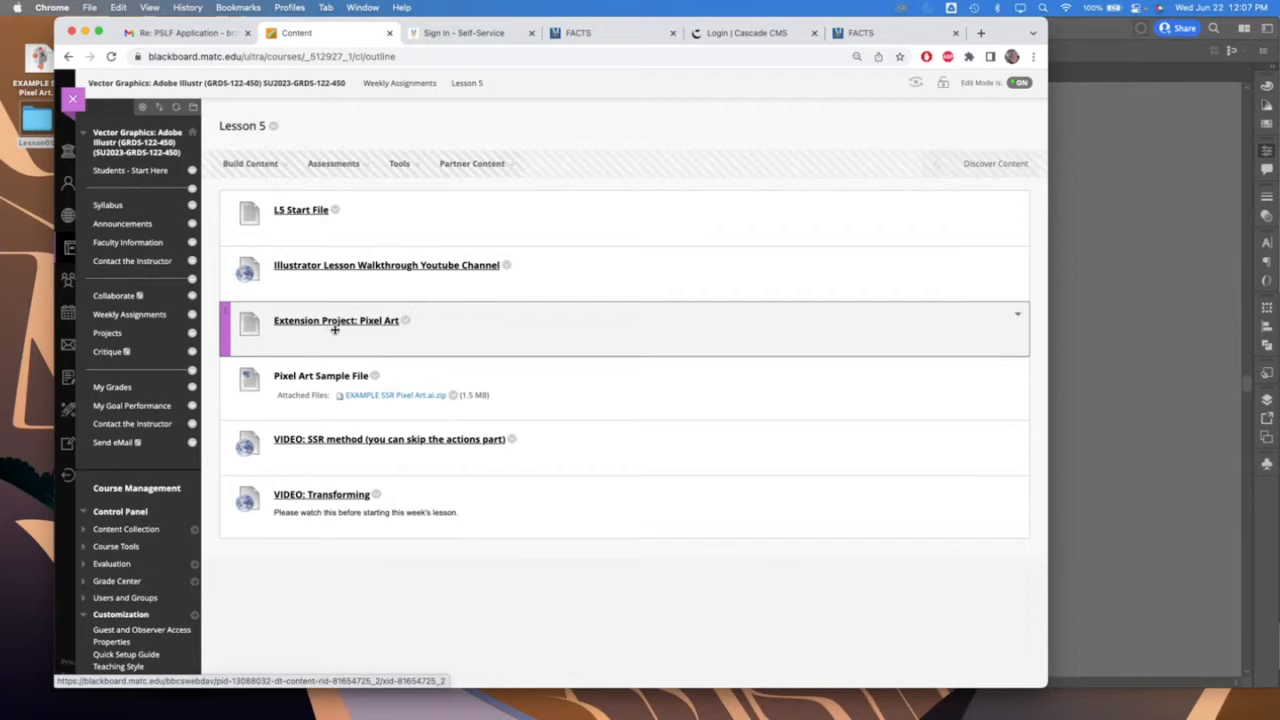
# Switch to Illustrator, reorder L5_start.ai to sit beside Bus.ai, and compare the two documents
pyautogui.click(85, 33)
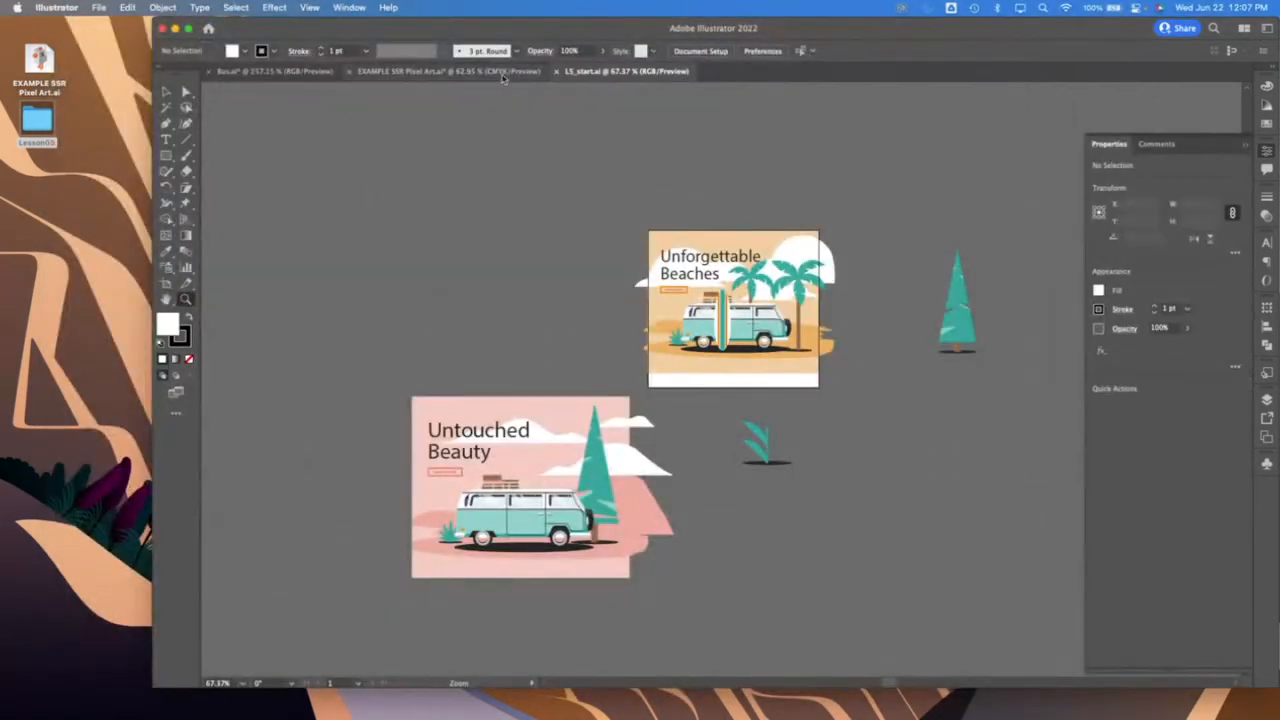
pyautogui.moveTo(620, 71); pyautogui.dragTo(416, 74)
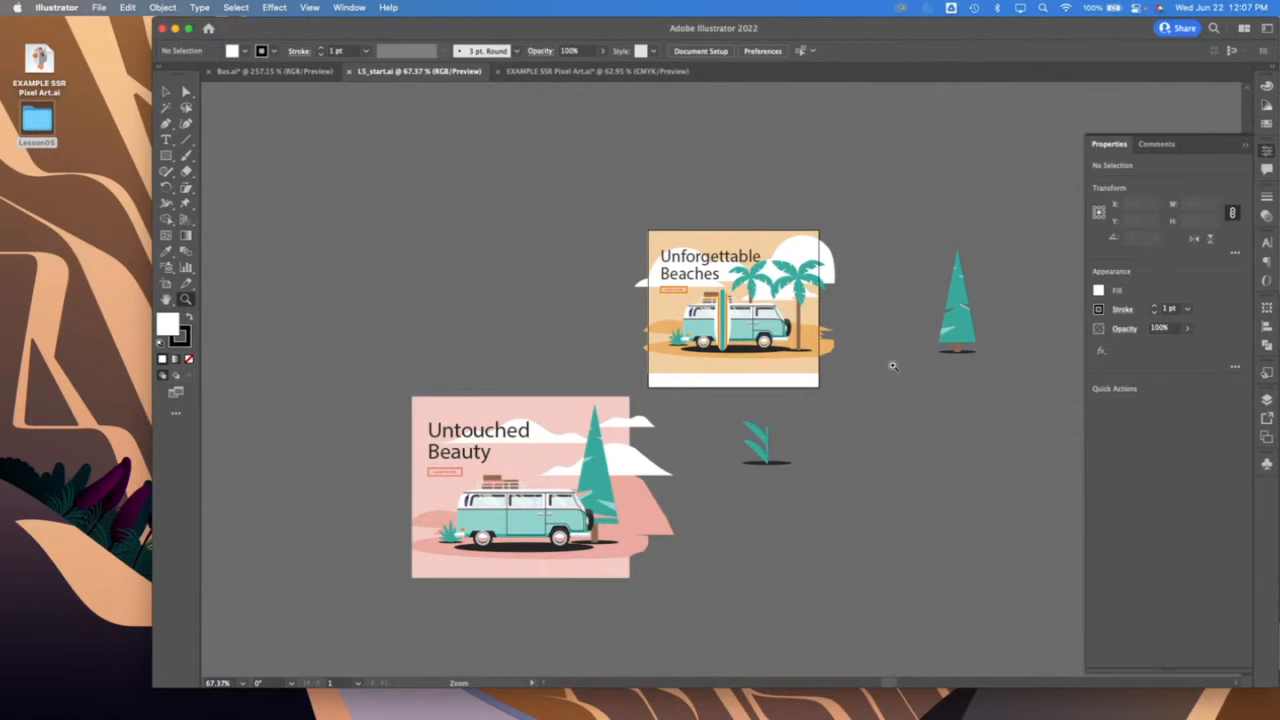
pyautogui.hscroll(3, 893, 366)
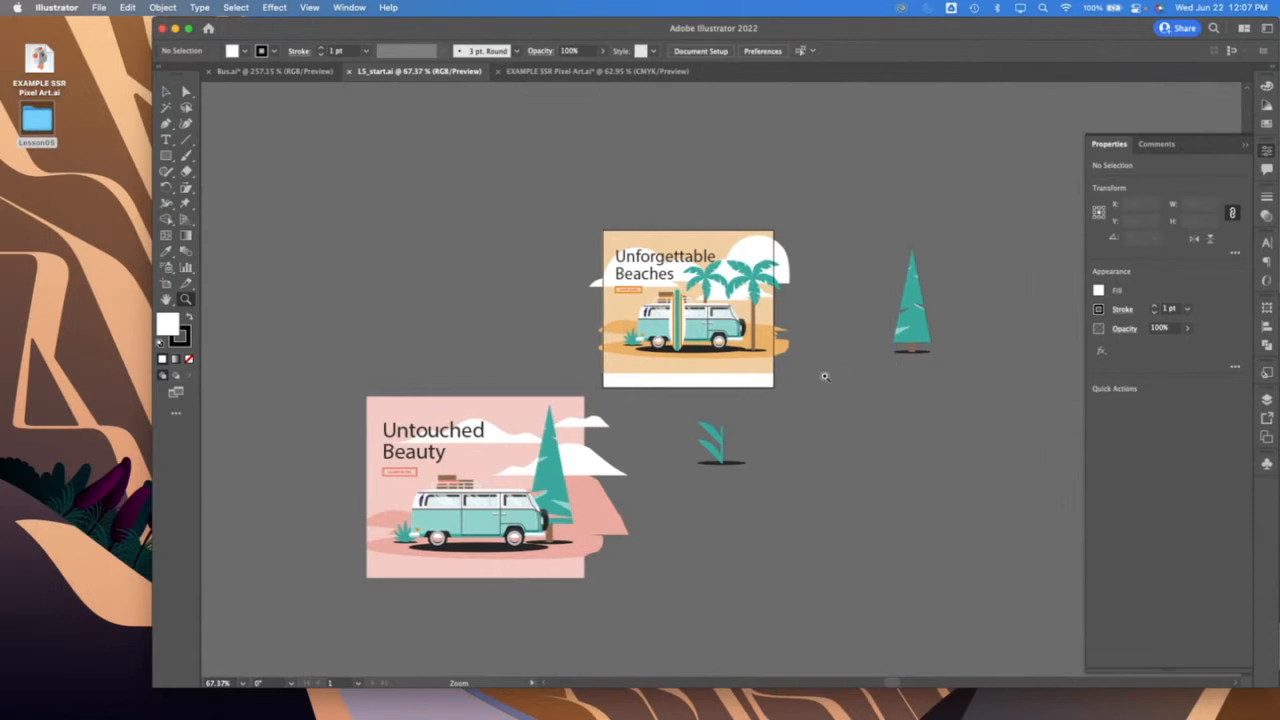
pyautogui.click(272, 71)
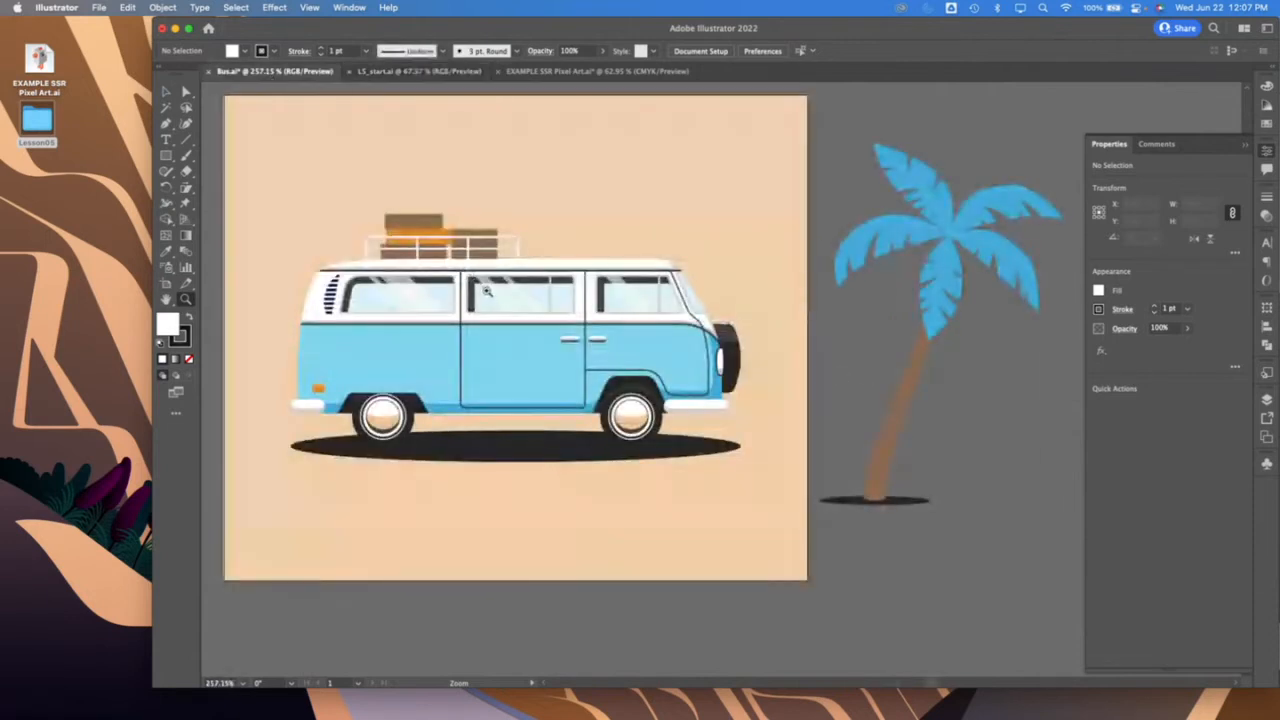
pyautogui.click(418, 72)
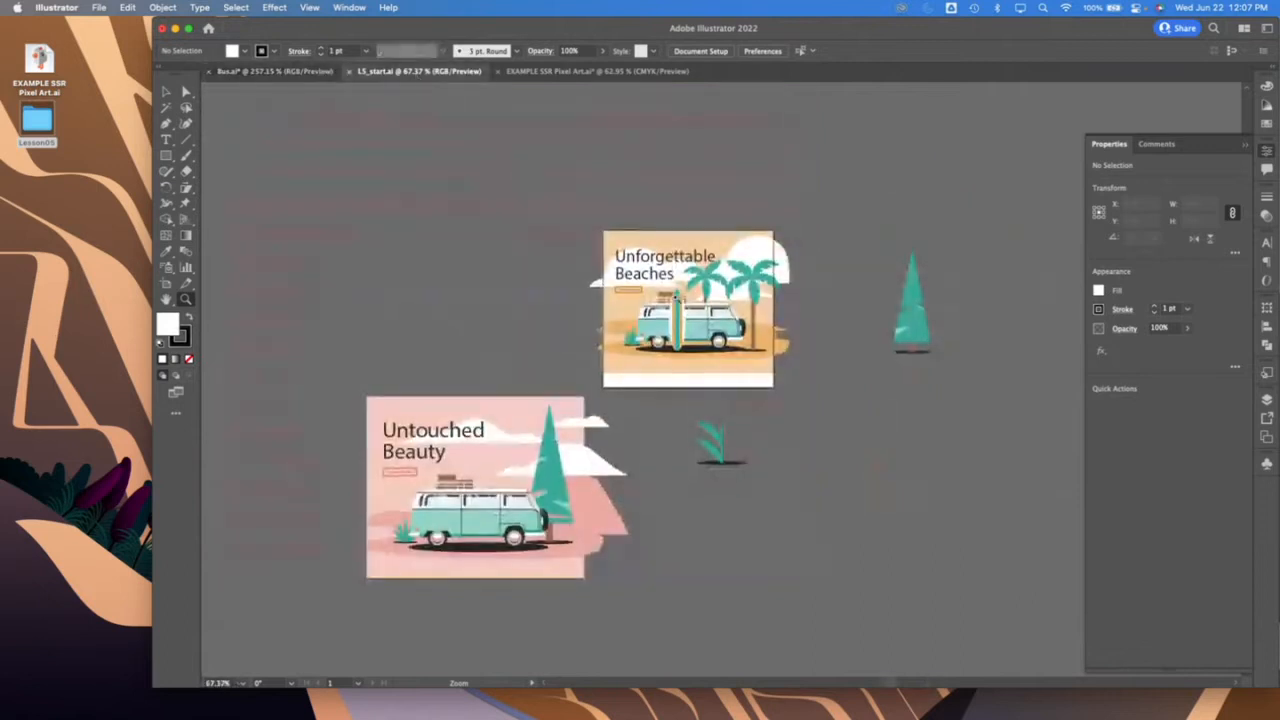
pyautogui.scroll(1, 676, 298)
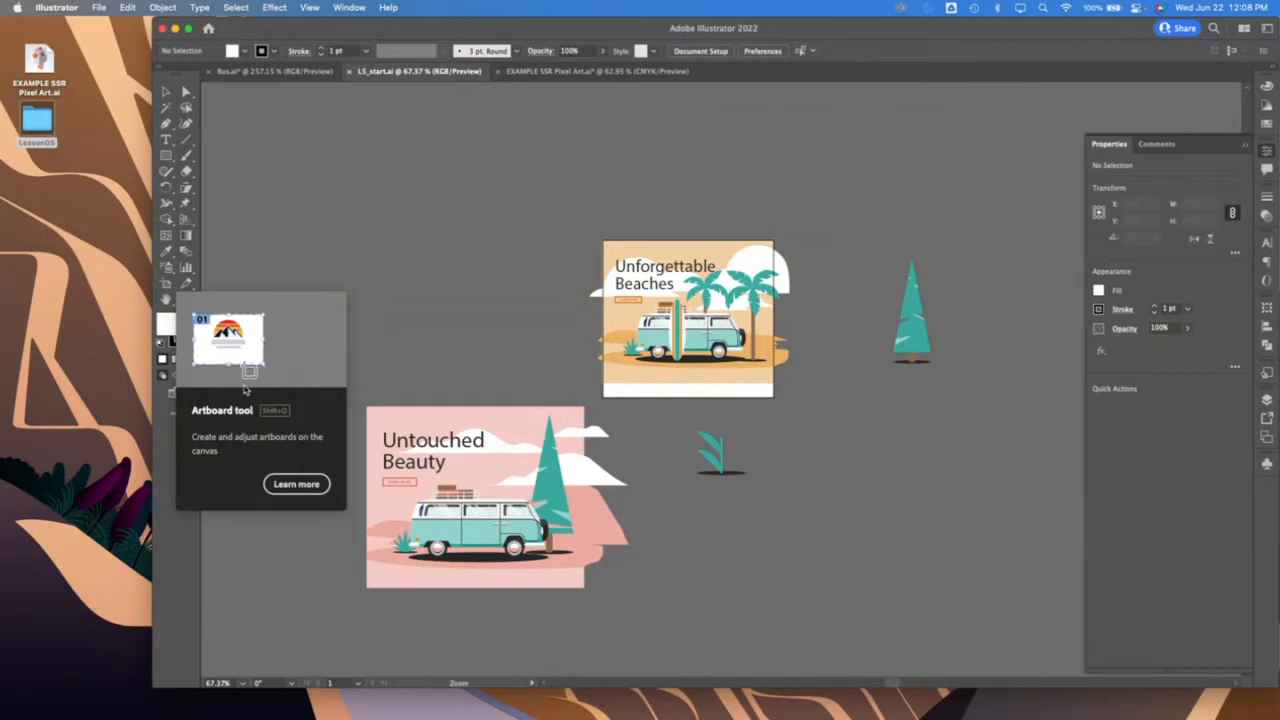
# Activate the Artboard tool in L5_start.ai and widen the application window to fill the screen width
pyautogui.hscroll(3, 540, 269)
pyautogui.hscroll(1, 540, 269)
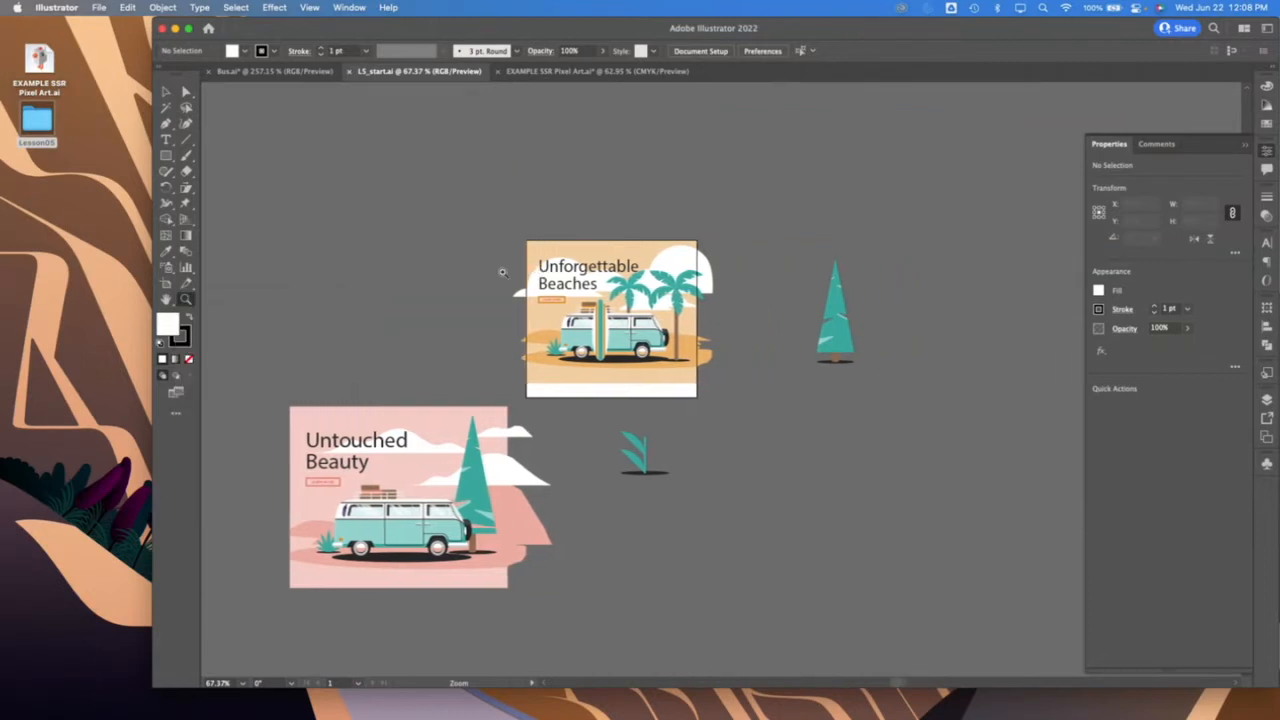
pyautogui.click(166, 283)
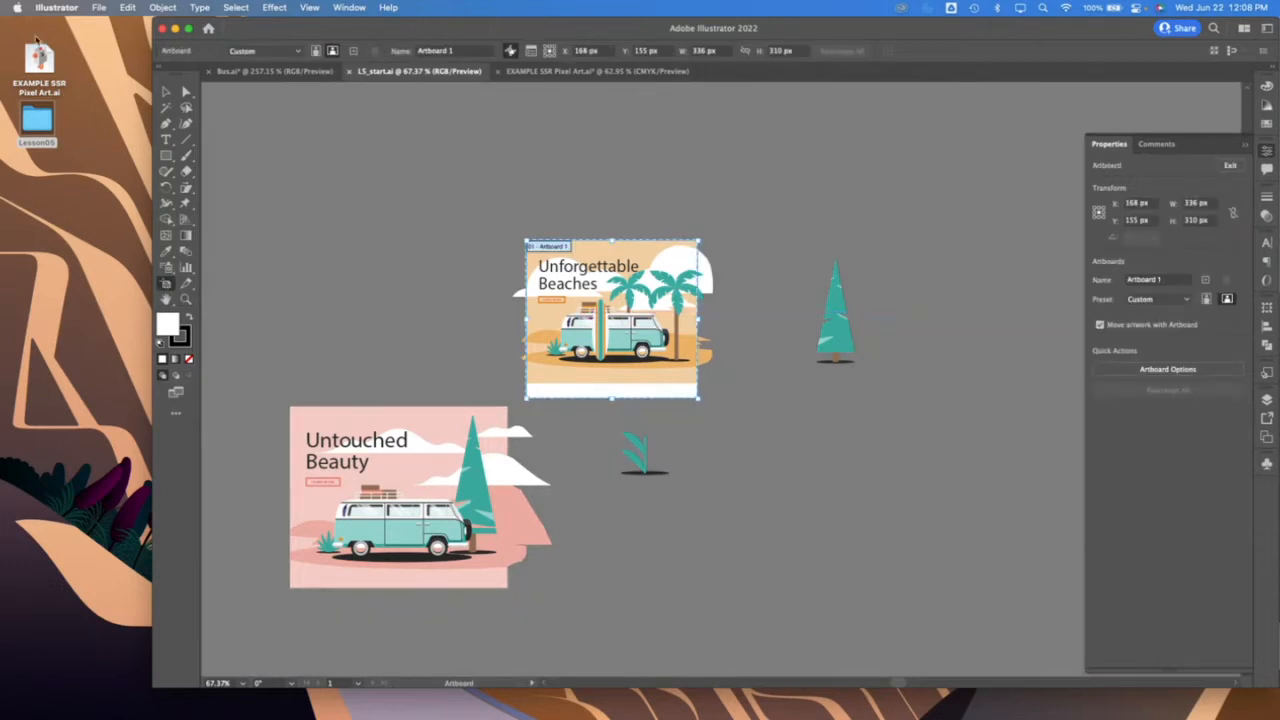
pyautogui.moveTo(153, 18); pyautogui.dragTo(3, 8)
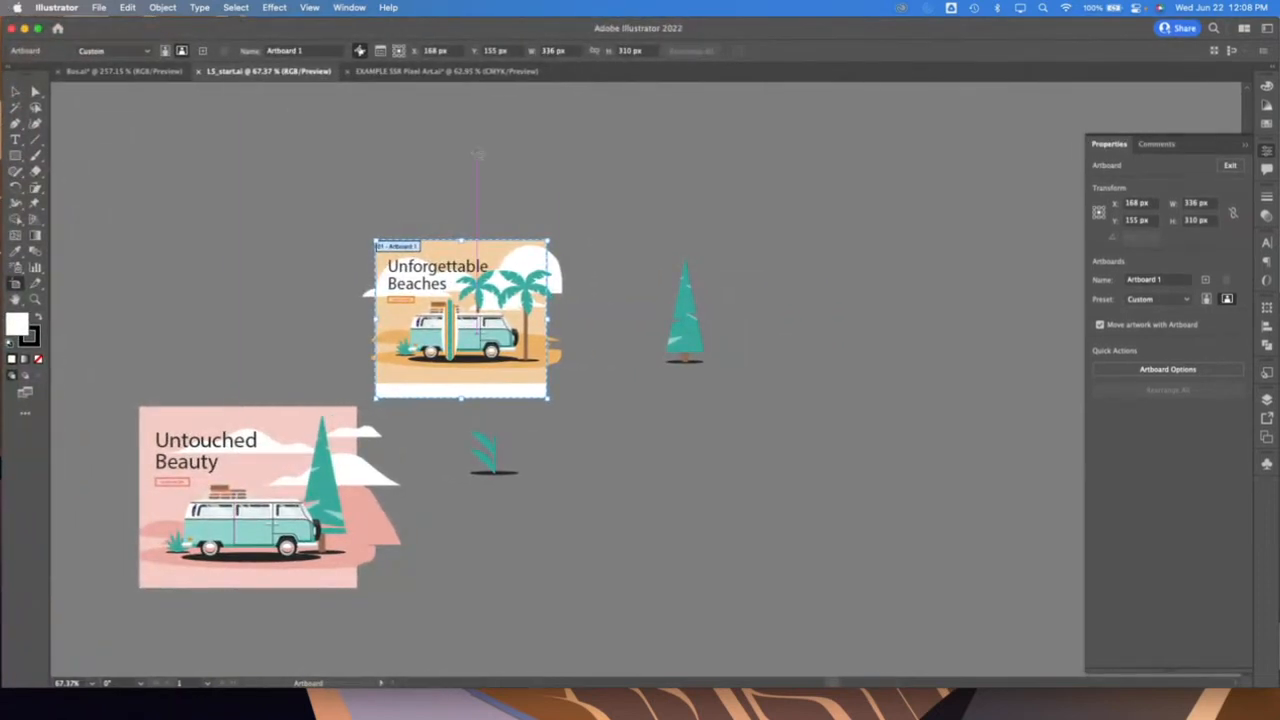
pyautogui.hscroll(-3, 847, 238)
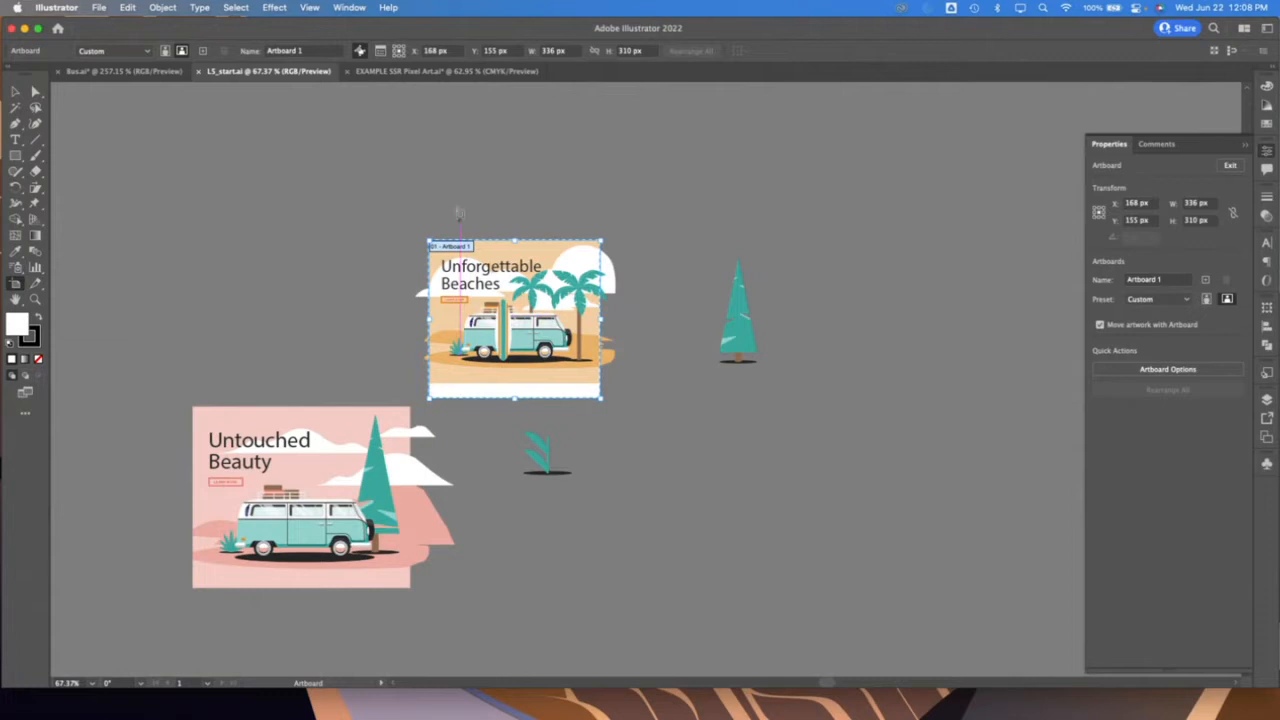
# Show the rulers and set their zero point at the upper-left corner of the Unforgettable Beaches artboard
pyautogui.click(349, 7)
pyautogui.moveTo(302, 6)
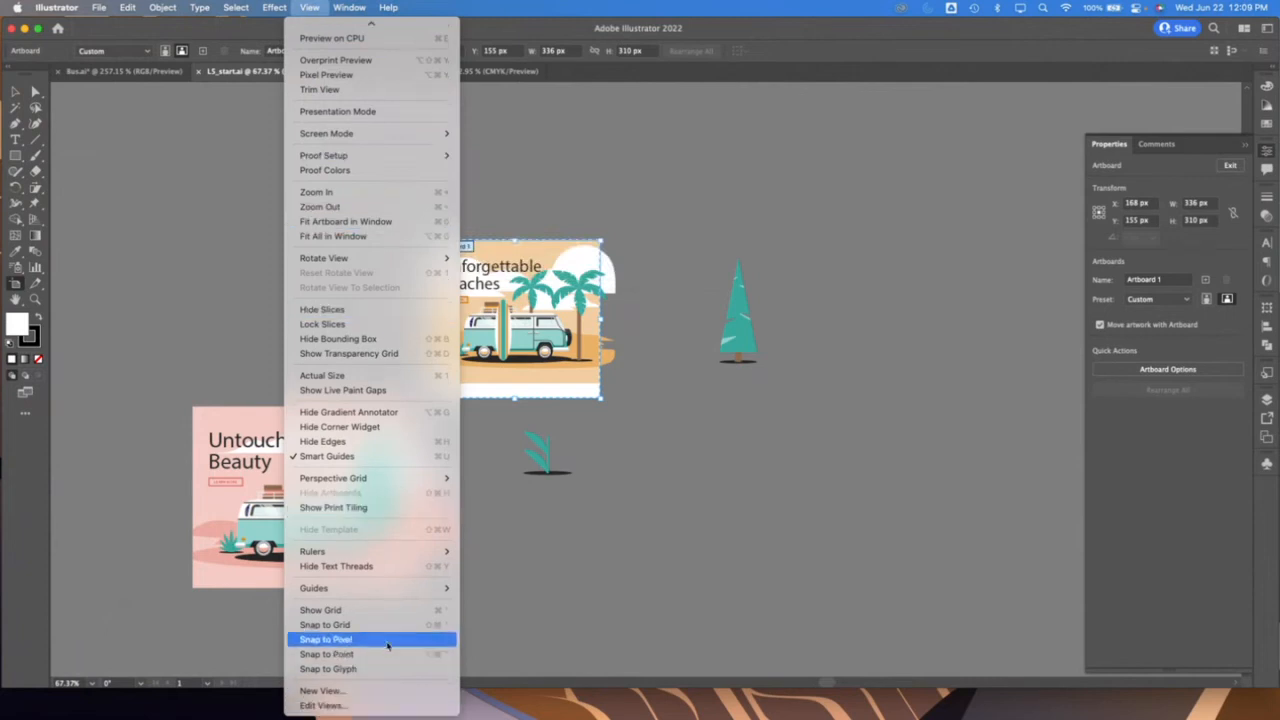
pyautogui.moveTo(386, 551)
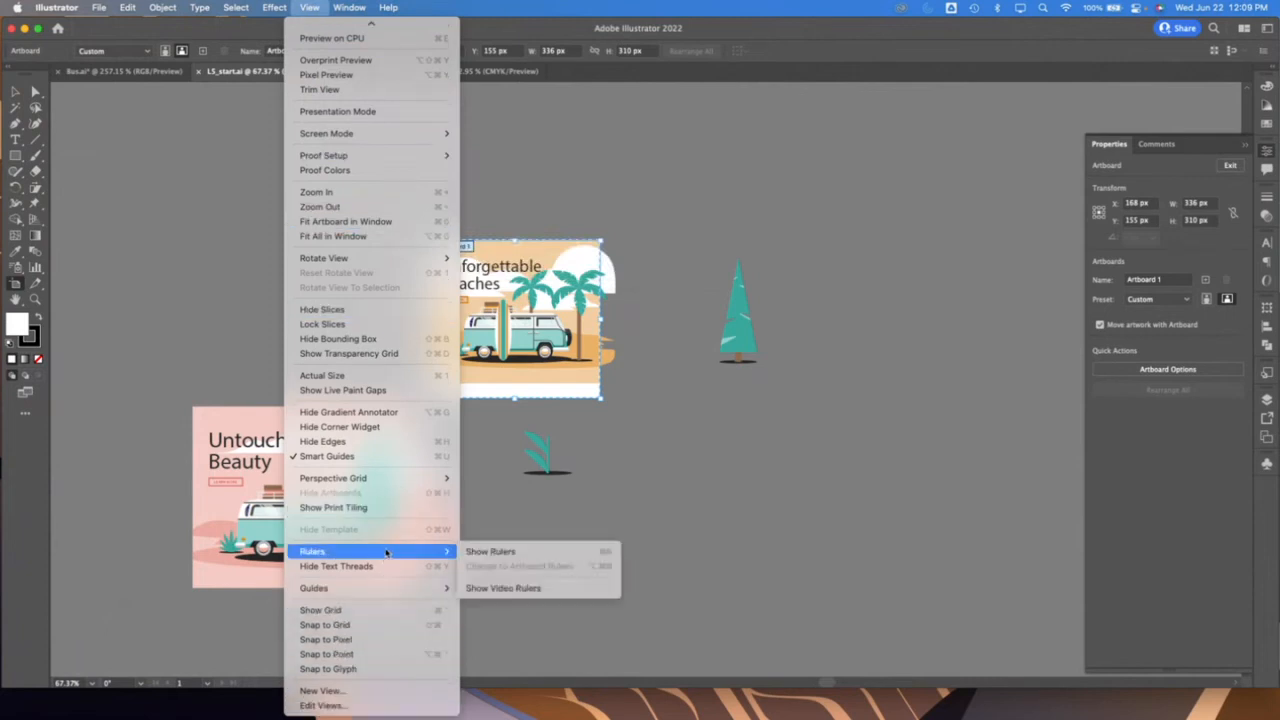
pyautogui.click(491, 551)
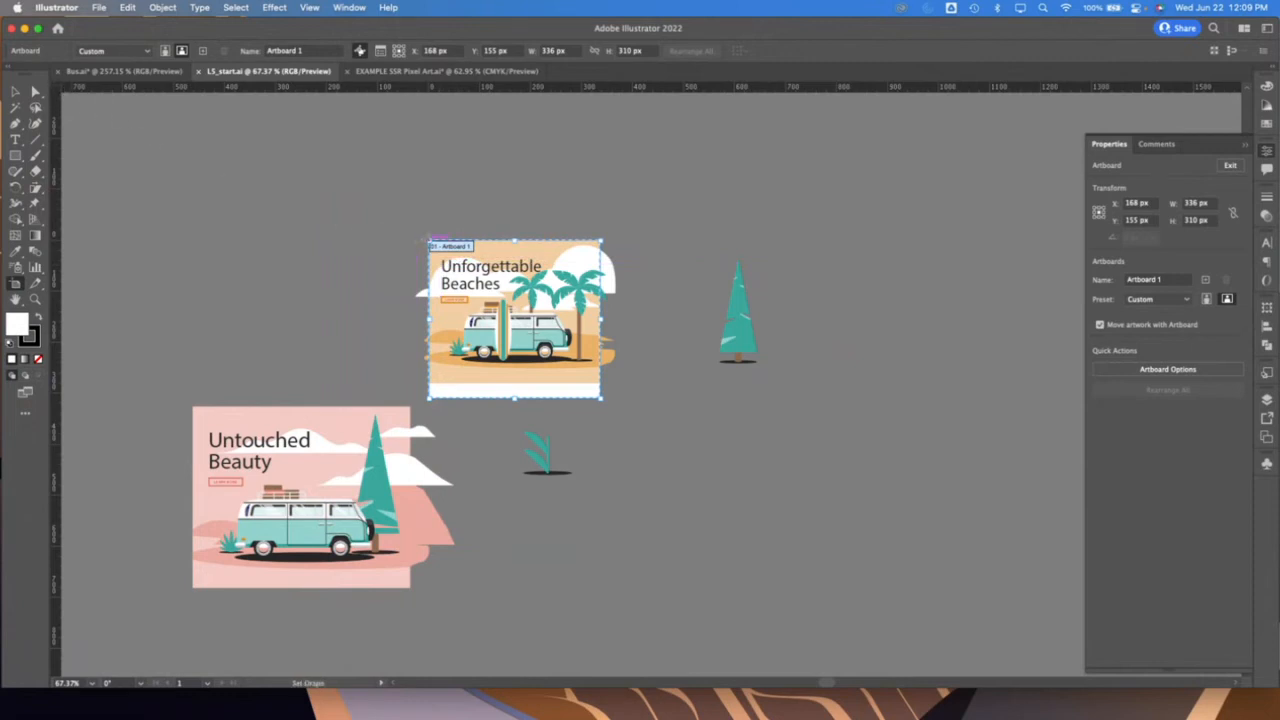
pyautogui.moveTo(428, 239); pyautogui.dragTo(429, 240)
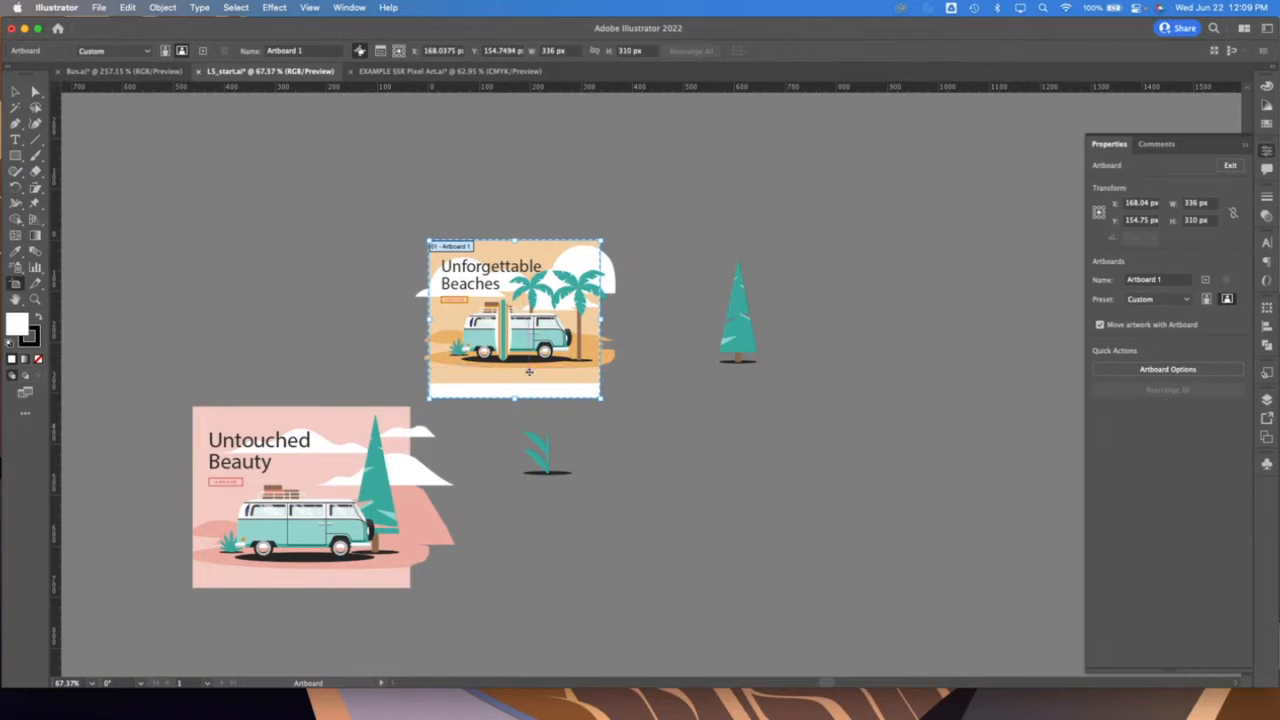
# Enter Beaches as the artboard name and shorten the artboard to the artwork's lower edge, about 280 px high
pyautogui.click(1176, 284)
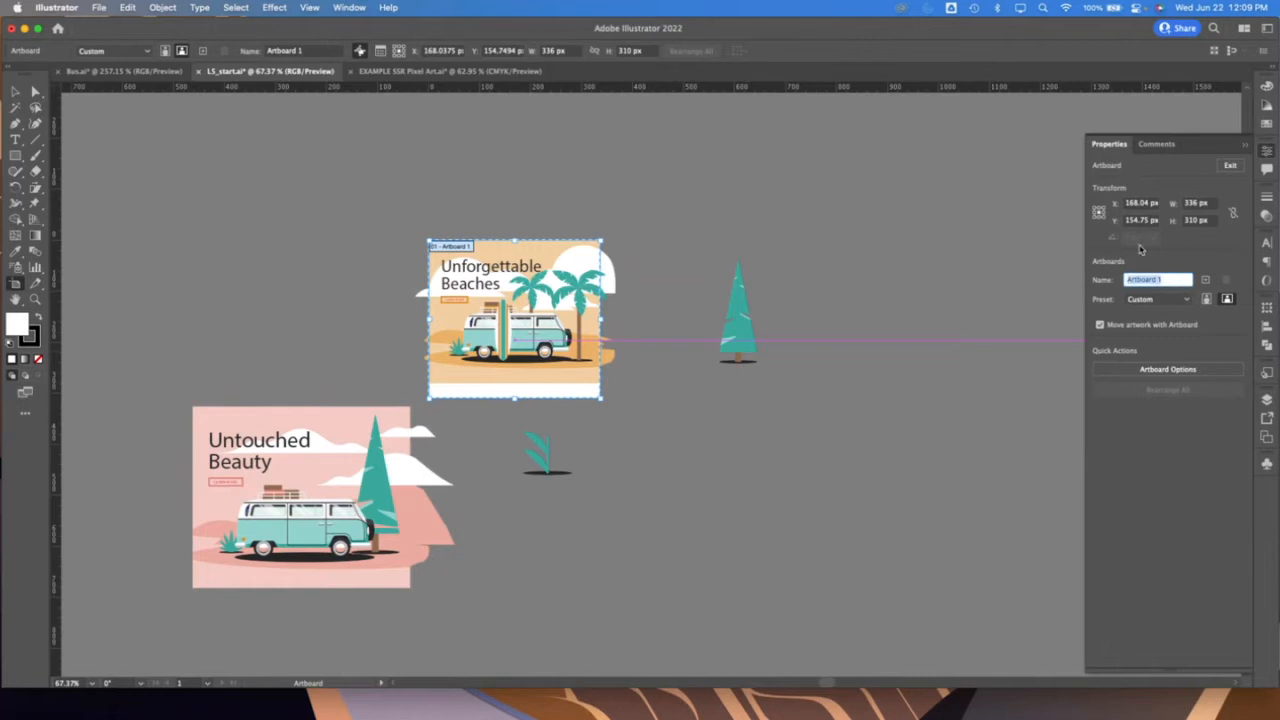
pyautogui.write('Beaches')
pyautogui.moveTo(602, 398); pyautogui.dragTo(720, 463)
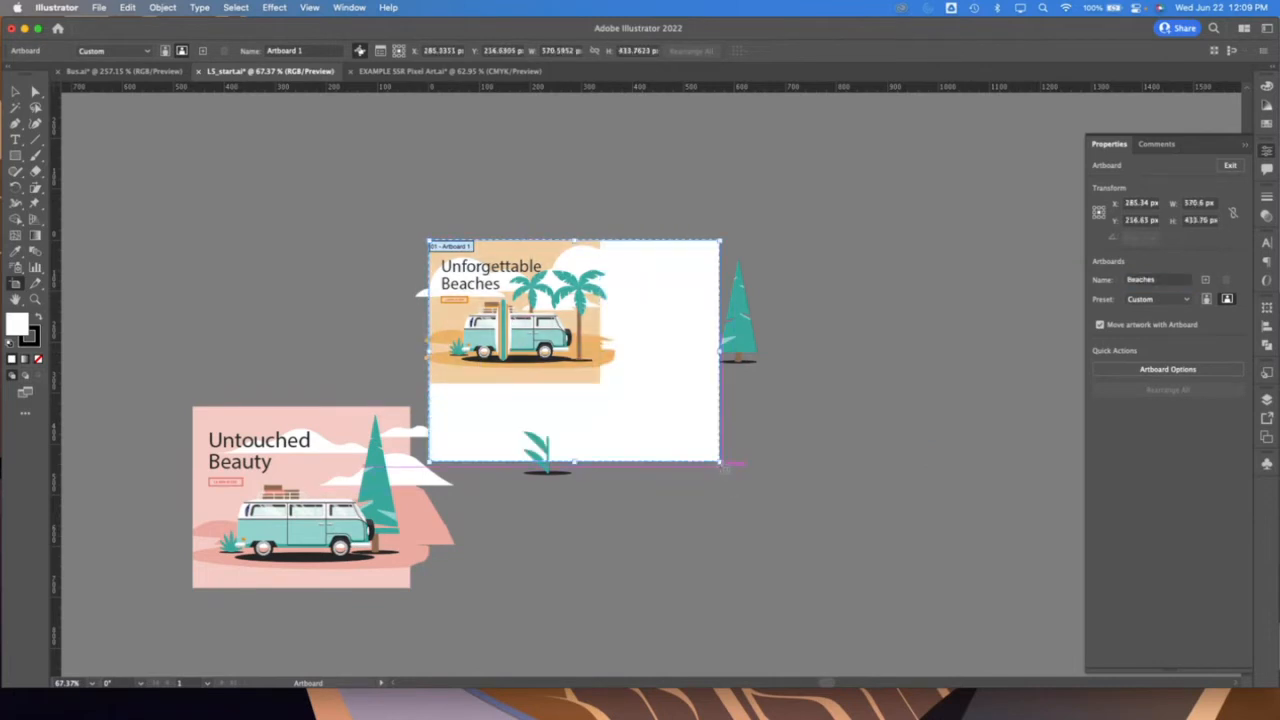
pyautogui.press('super+z')
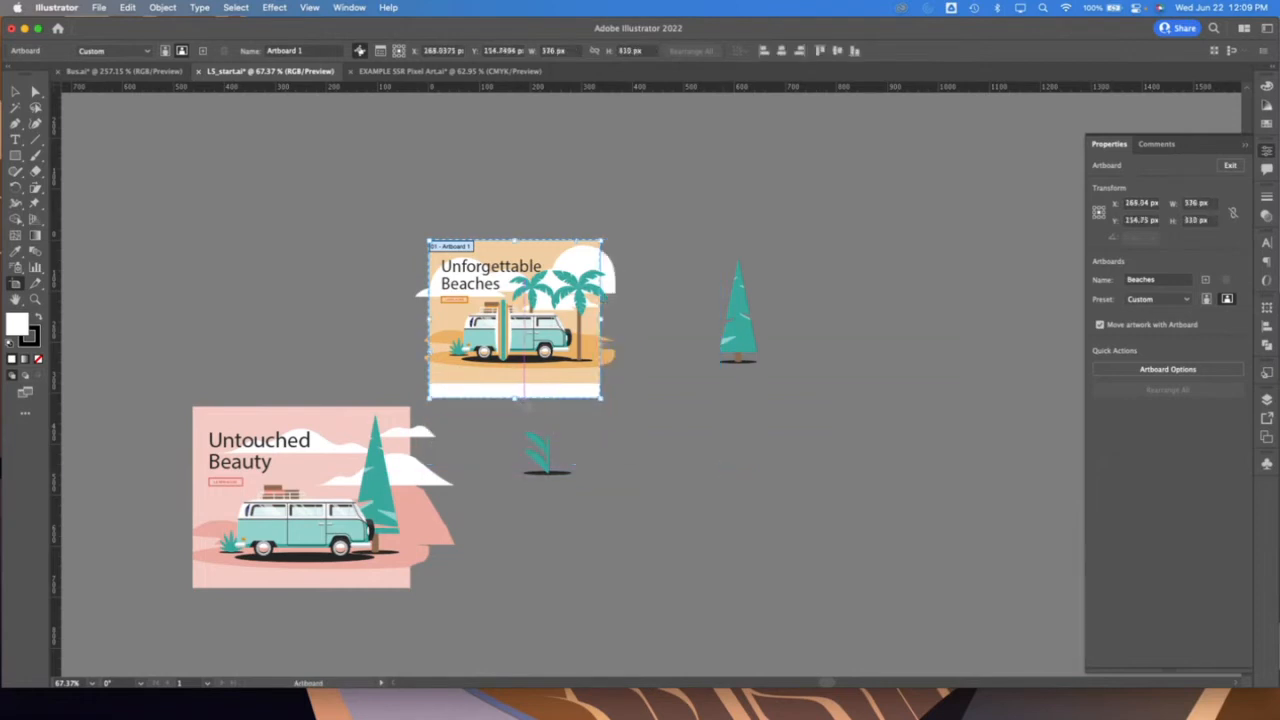
pyautogui.moveTo(515, 400); pyautogui.dragTo(517, 383)
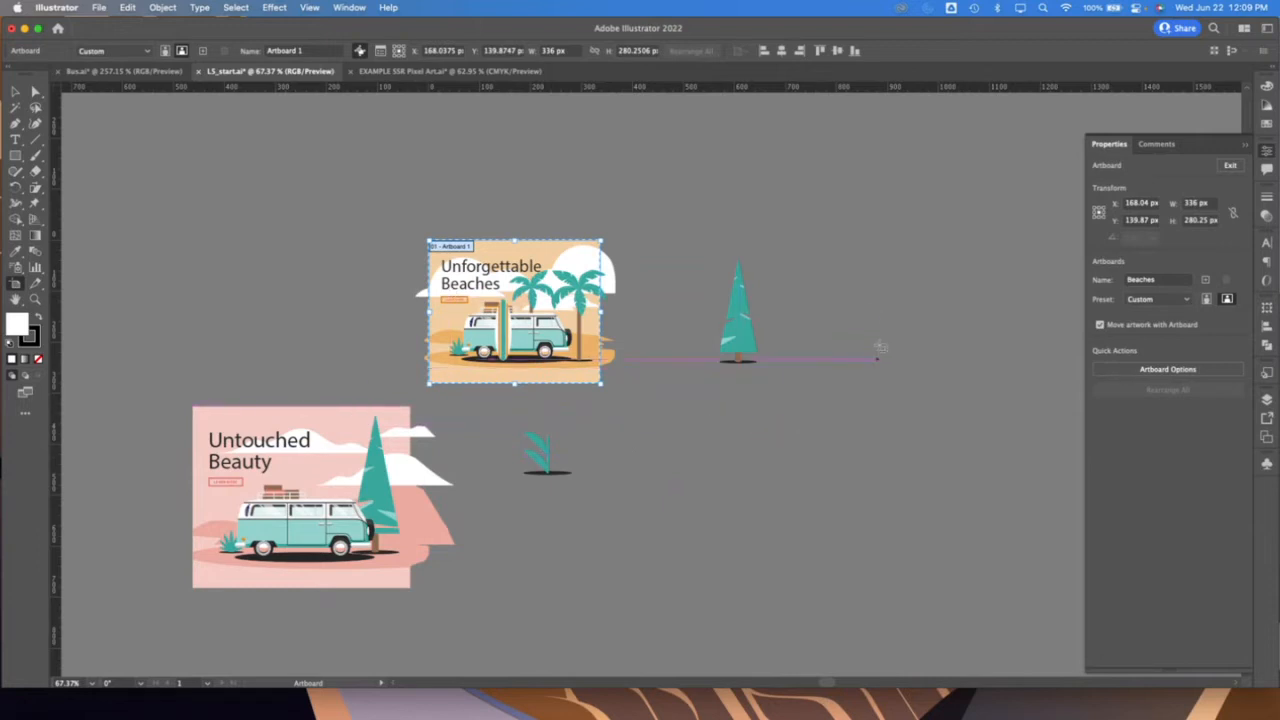
# Draw a second artboard about 272 by 241 px beyond the pine tree and check the first artboard's dimensions
pyautogui.moveTo(816, 244); pyautogui.dragTo(957, 370)
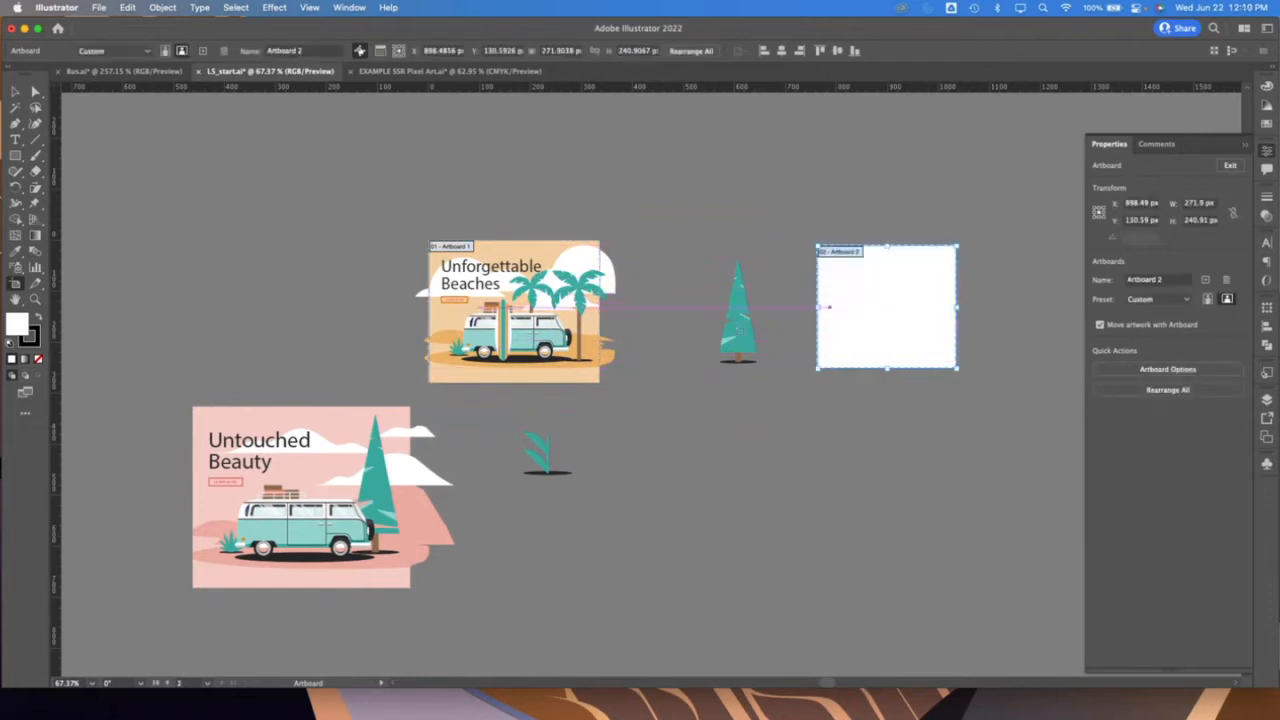
pyautogui.click(548, 252)
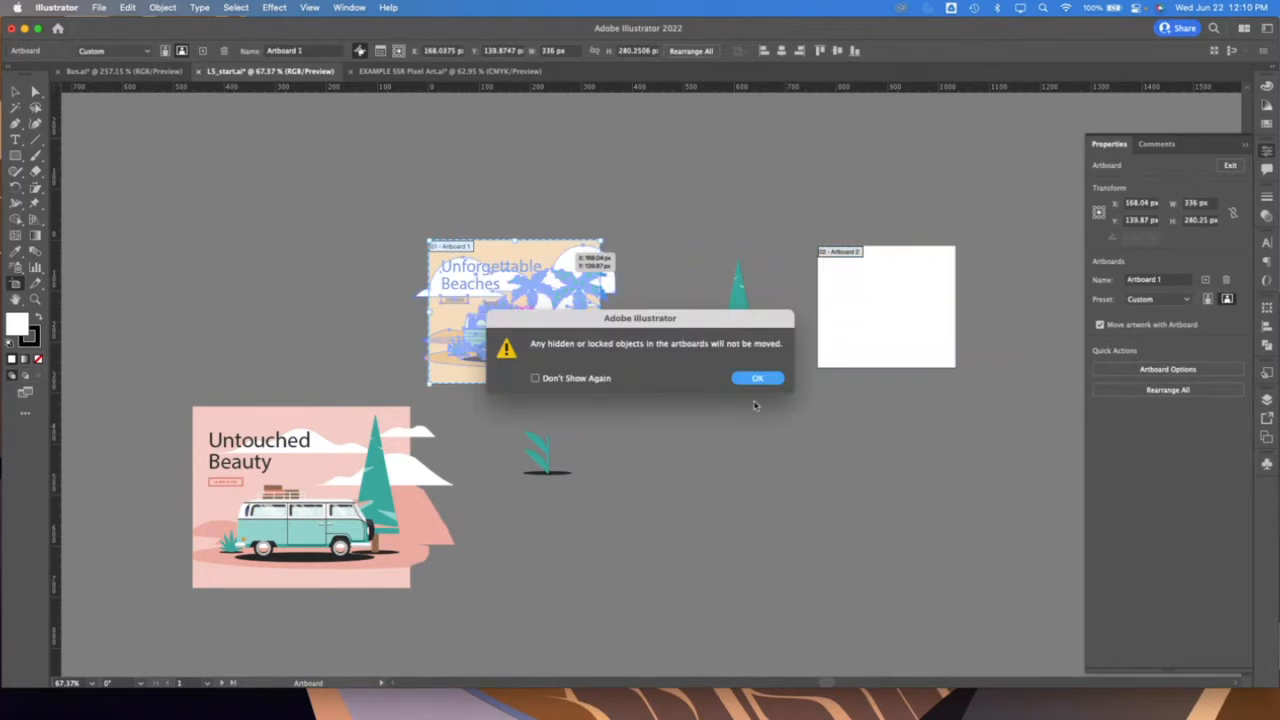
pyautogui.click(756, 379)
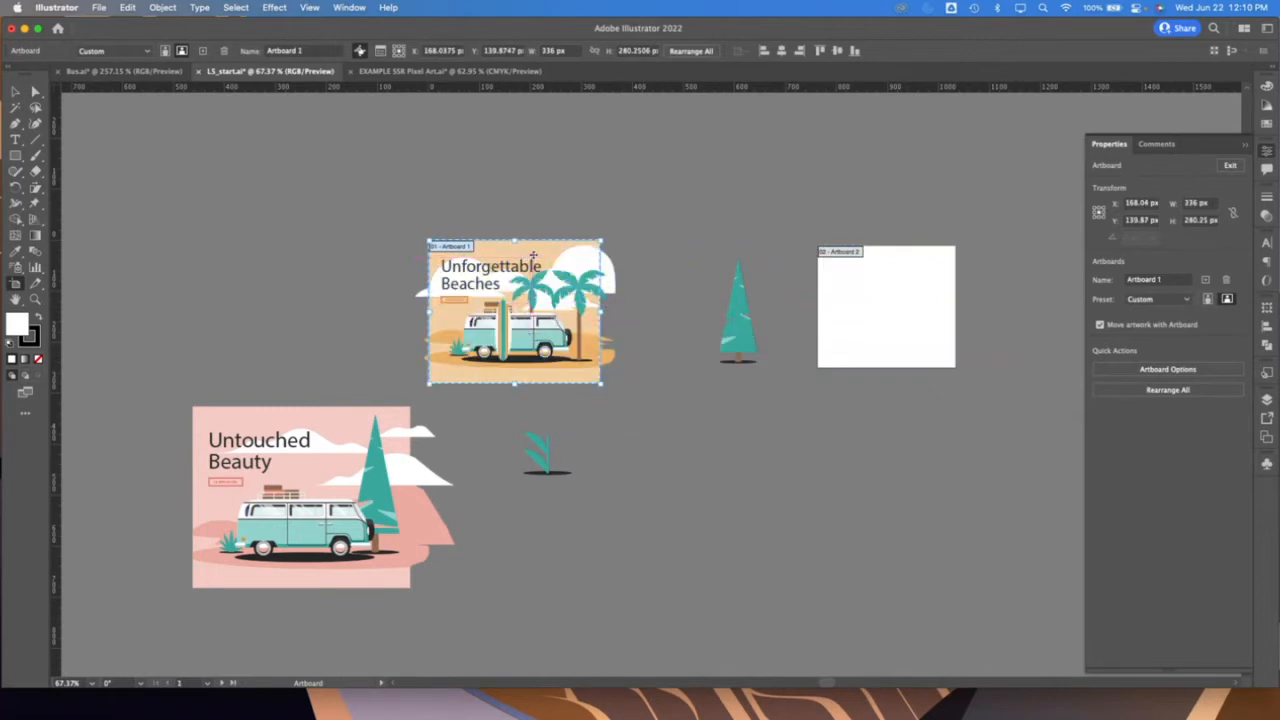
# Resize the second artboard to 336 by 280 px and place it around the pine tree, level with the first artboard
pyautogui.click(919, 305)
pyautogui.click(1213, 203)
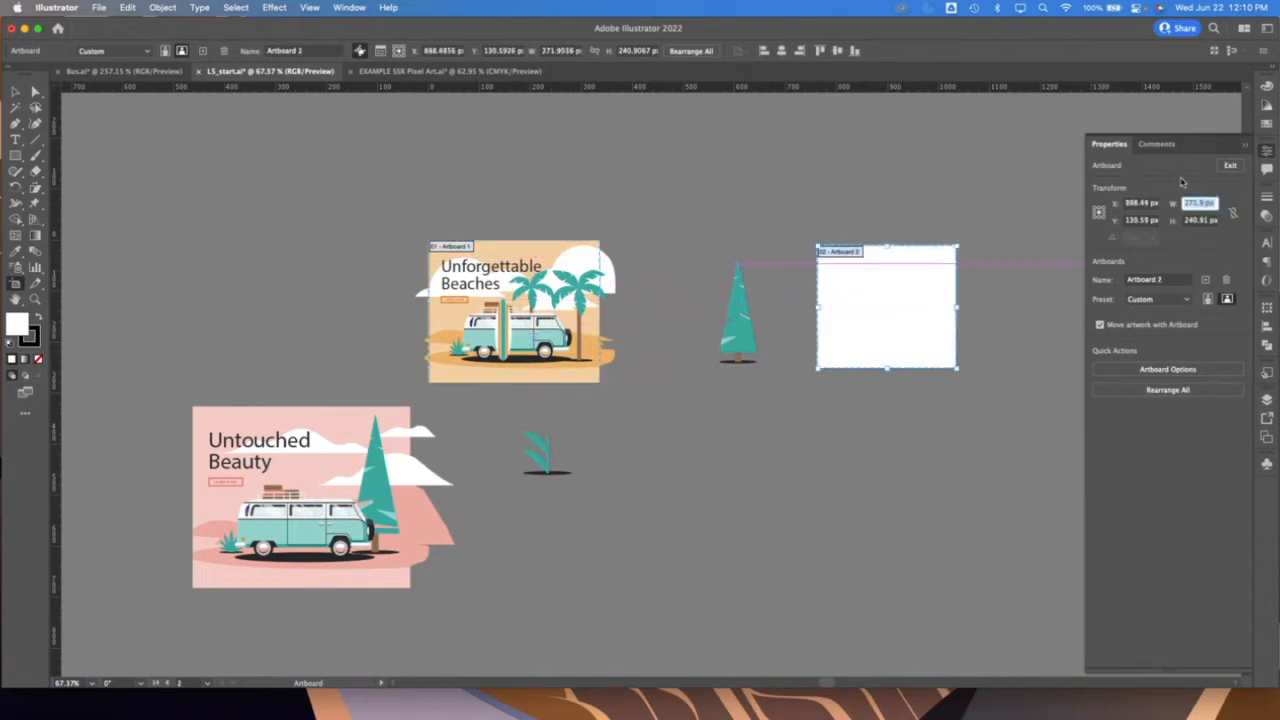
pyautogui.write('336')
pyautogui.press('Tab')
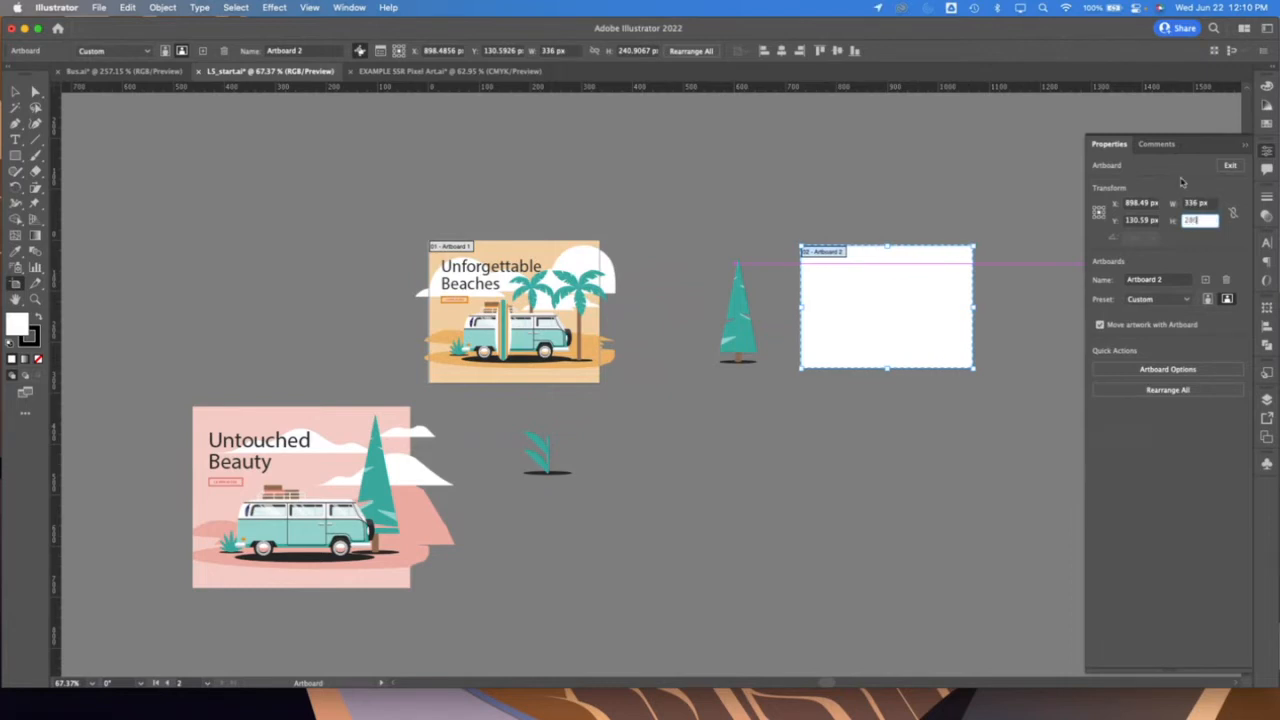
pyautogui.write('280')
pyautogui.press('Tab')
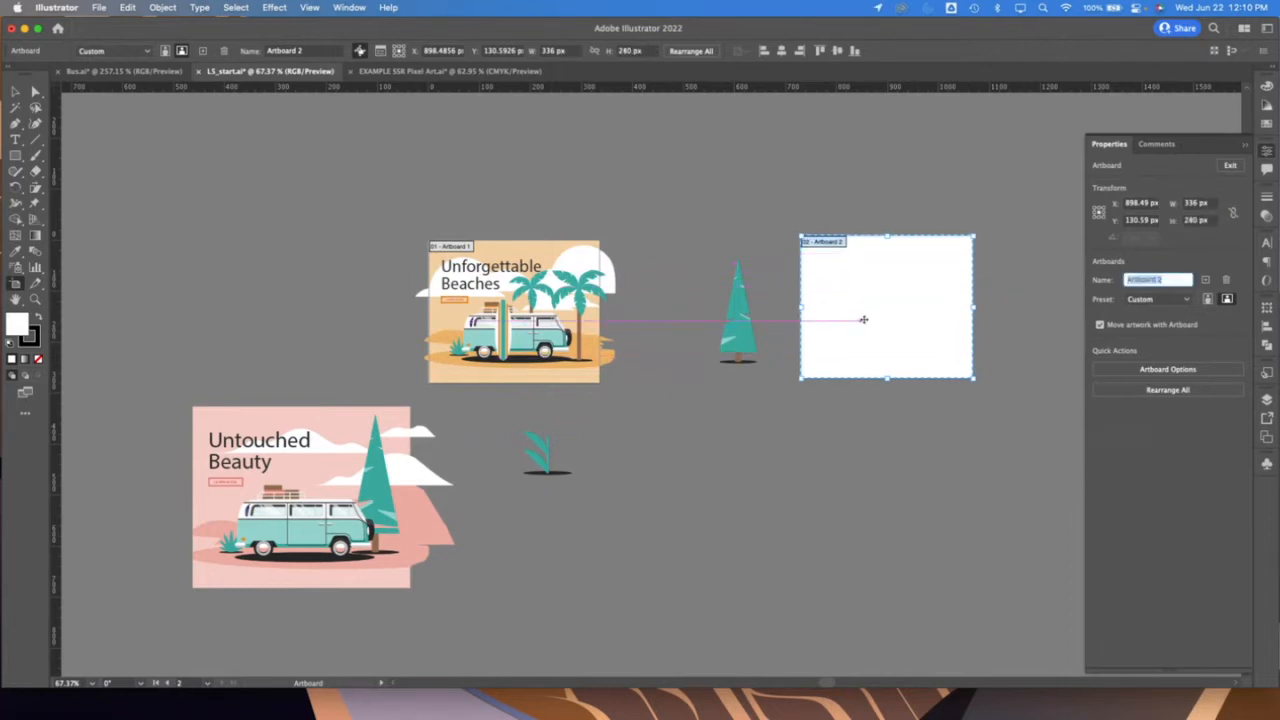
pyautogui.moveTo(864, 319); pyautogui.dragTo(752, 315)
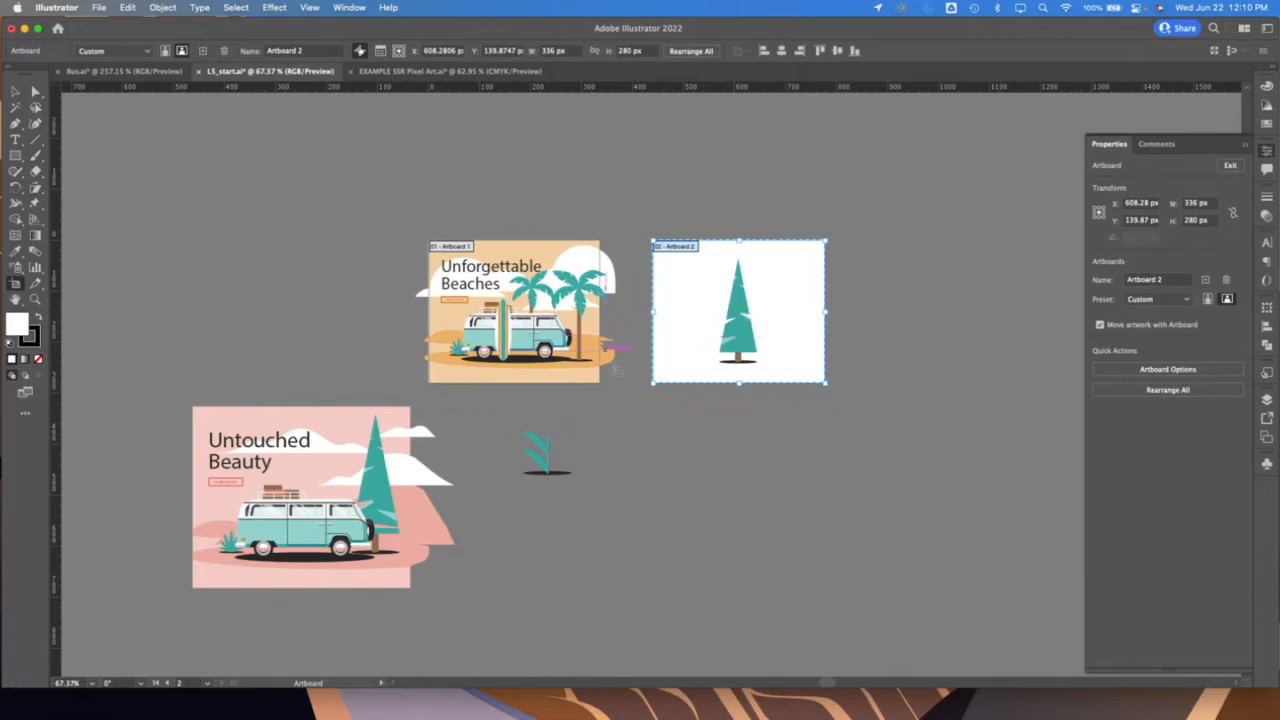
pyautogui.moveTo(793, 305)
pyautogui.mouseDown()
pyautogui.moveTo(950, 388)
pyautogui.moveTo(970, 524)
pyautogui.moveTo(878, 355)
pyautogui.moveTo(814, 322)
pyautogui.mouseUp()
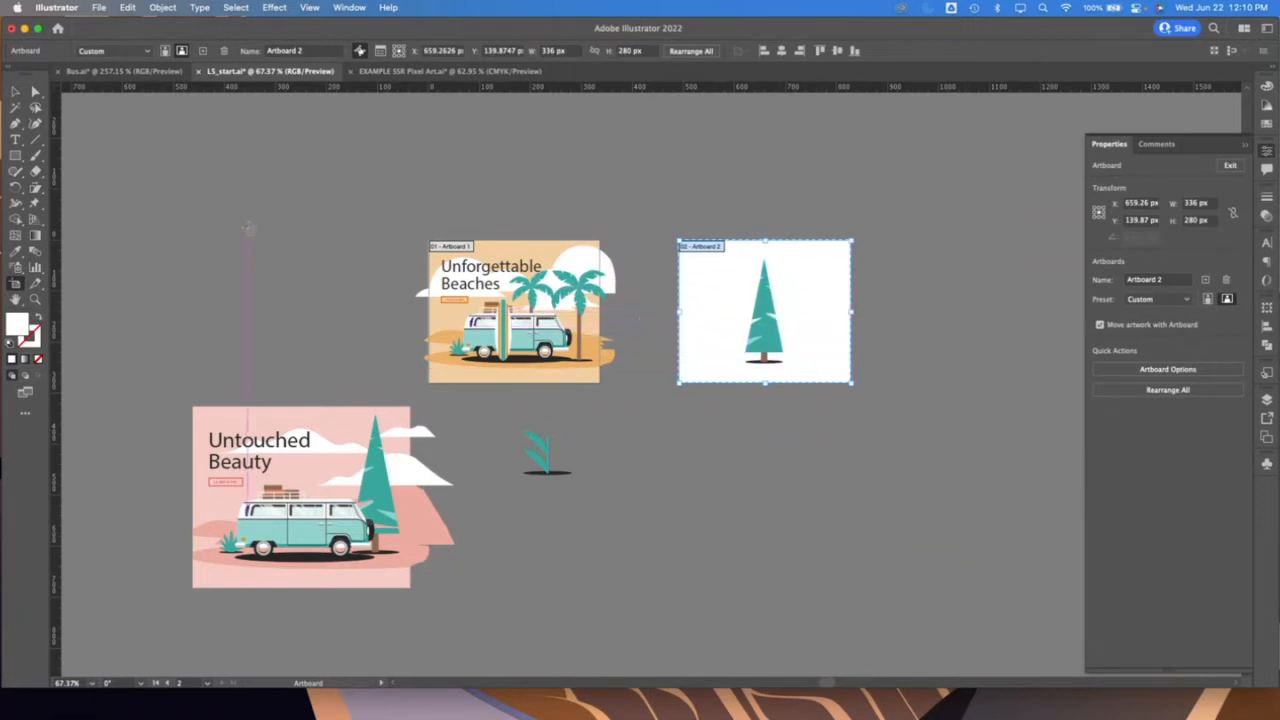
# Add a third artboard about 336 by 275 px on the other side of the first one, with top edges aligned
pyautogui.moveTo(188, 227); pyautogui.dragTo(353, 349)
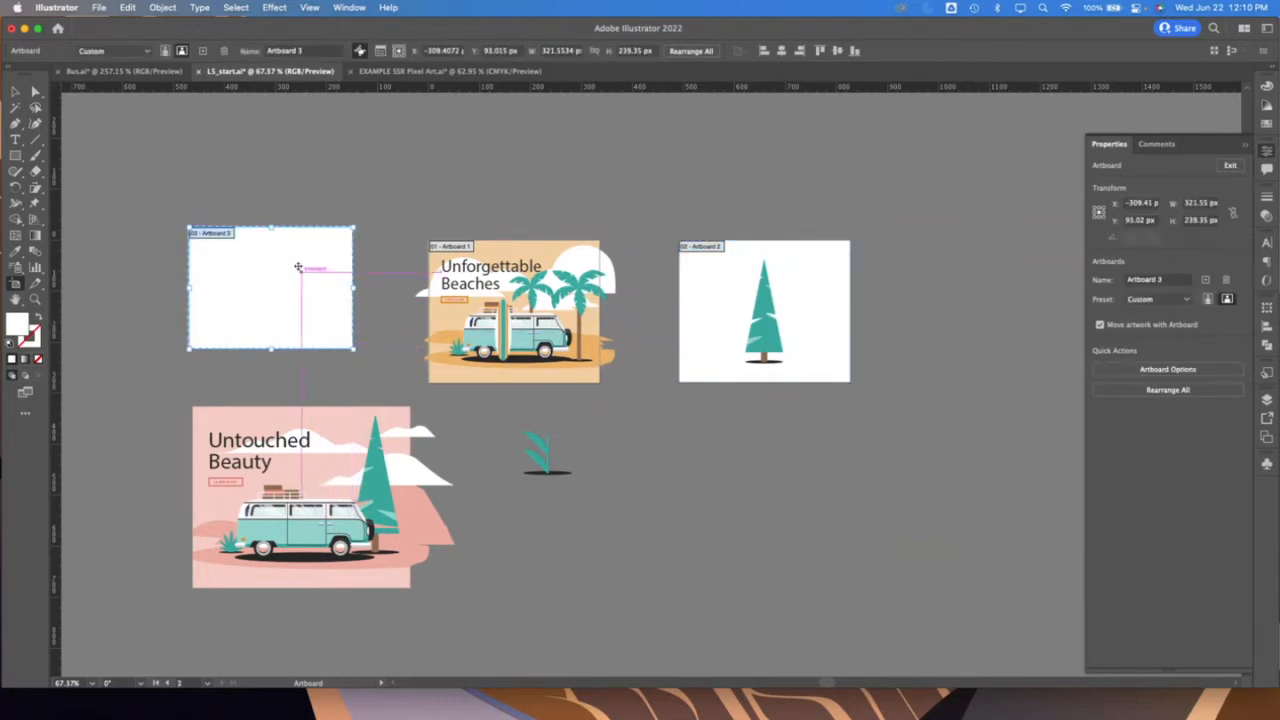
pyautogui.moveTo(298, 267); pyautogui.dragTo(344, 278)
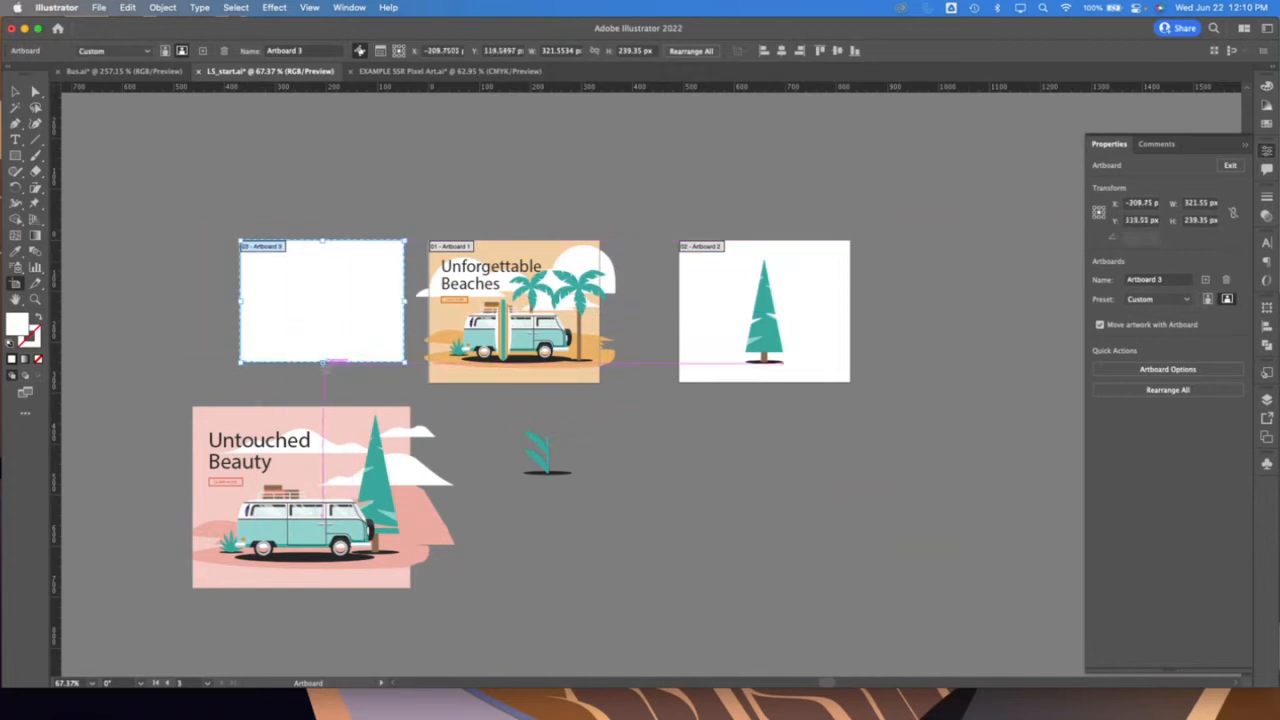
pyautogui.moveTo(323, 364); pyautogui.dragTo(323, 383)
pyautogui.moveTo(301, 327); pyautogui.dragTo(490, 171)
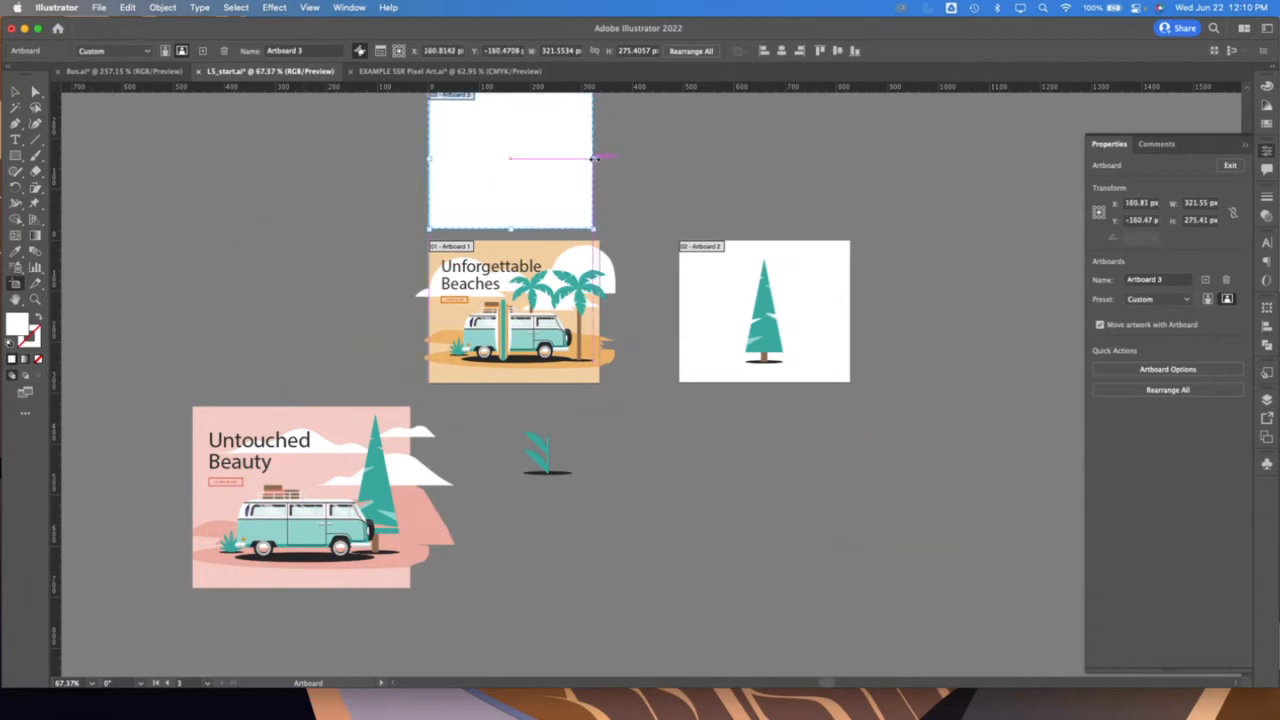
pyautogui.moveTo(593, 158); pyautogui.dragTo(600, 158)
pyautogui.moveTo(525, 186); pyautogui.dragTo(271, 333)
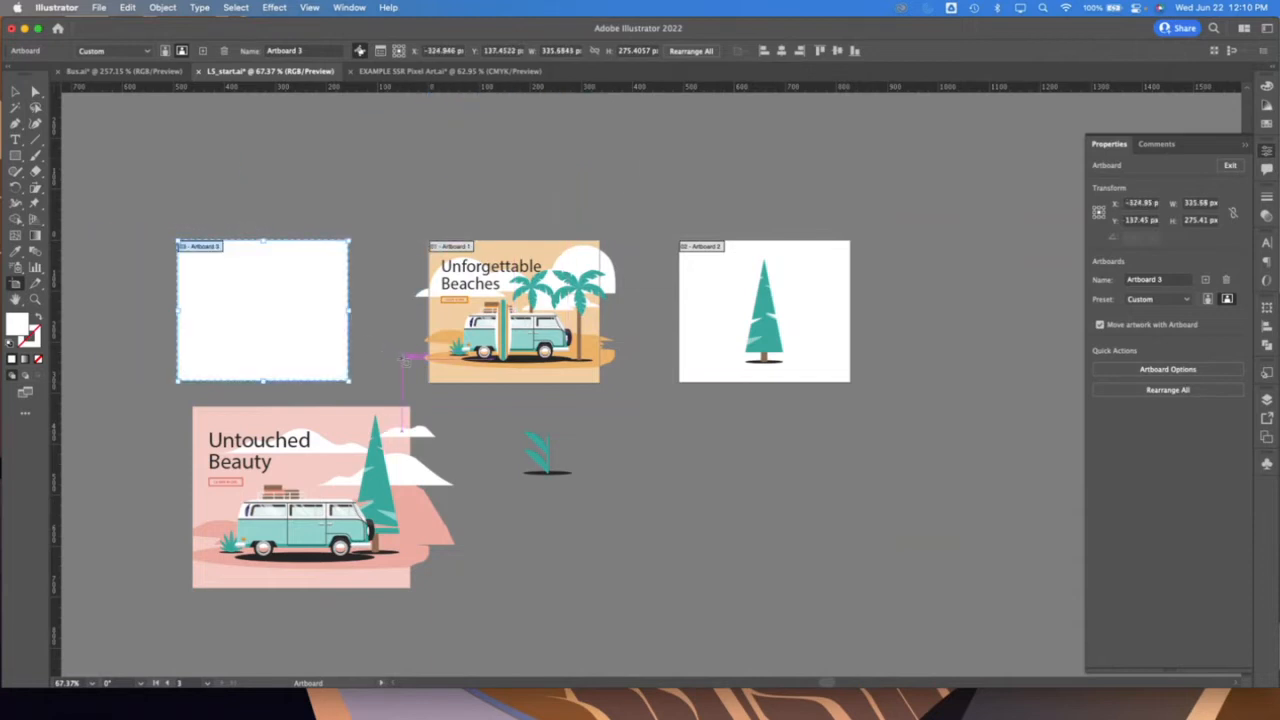
# Review the third artboard's settings in Artboard Options, accept them, and nudge that artboard level with the first one
pyautogui.click(1180, 281)
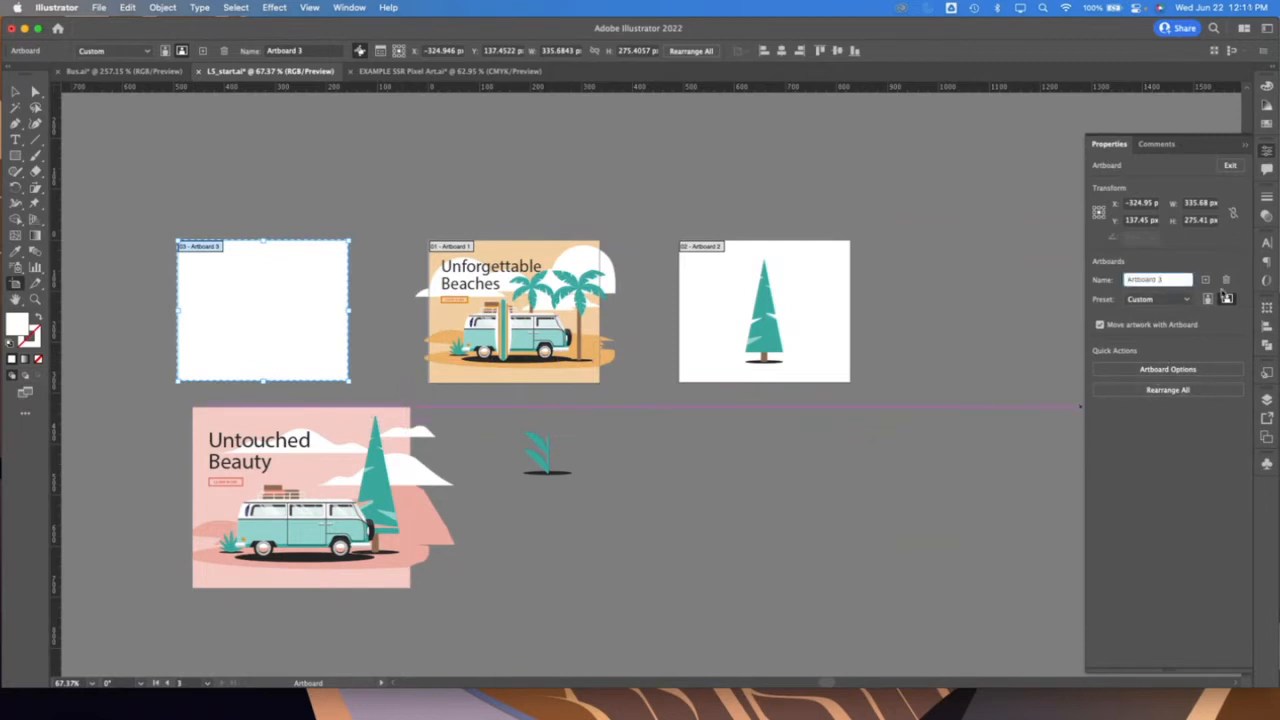
pyautogui.click(1197, 372)
pyautogui.moveTo(204, 95); pyautogui.dragTo(989, 165)
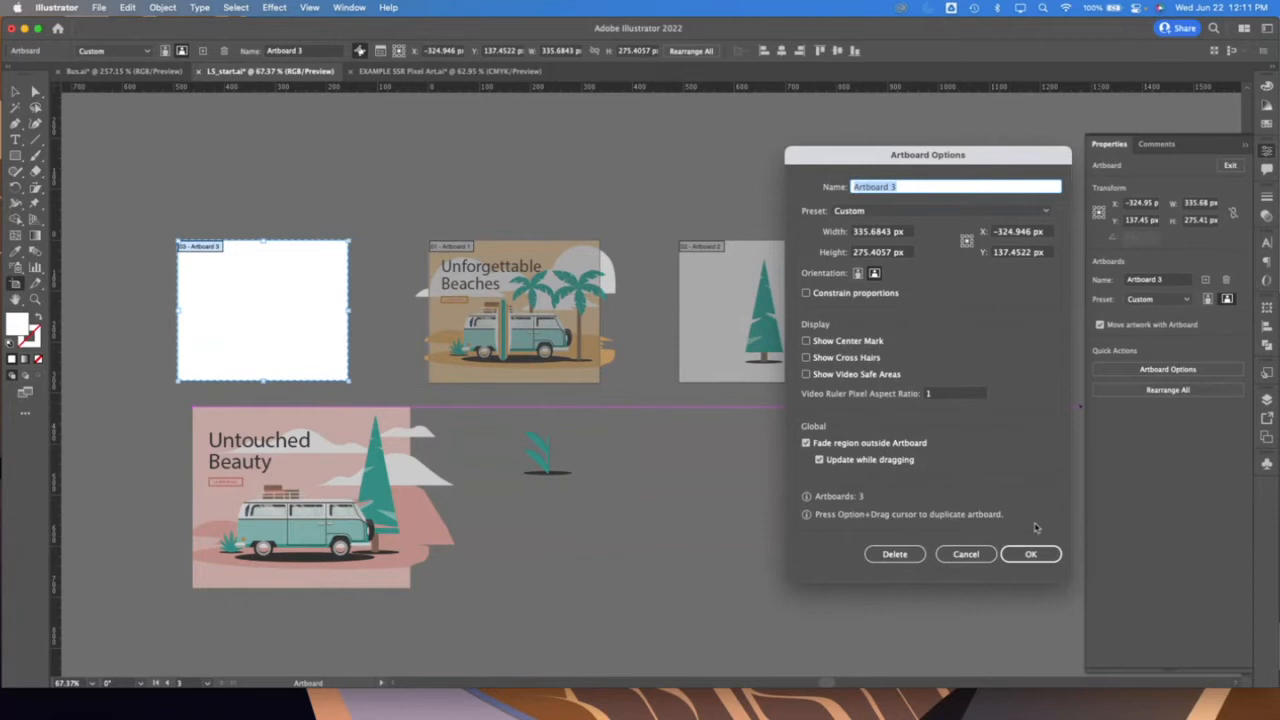
pyautogui.click(1032, 553)
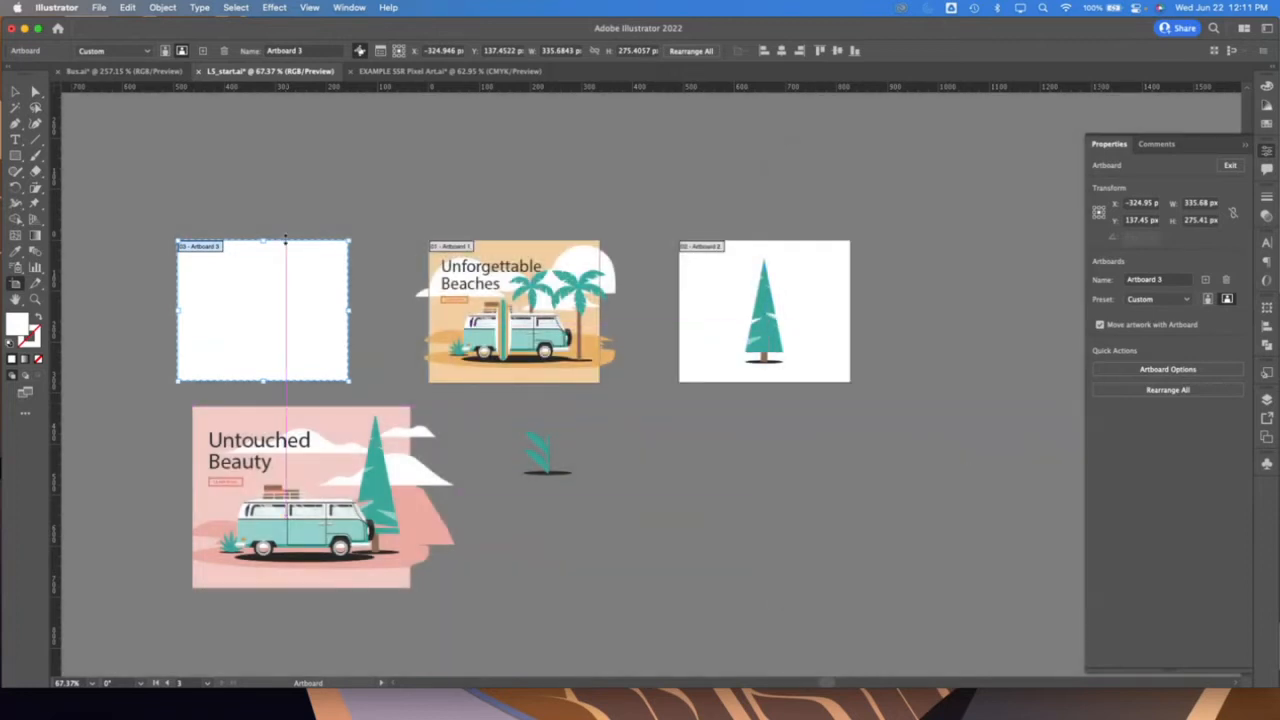
pyautogui.moveTo(290, 318)
pyautogui.mouseDown()
pyautogui.moveTo(237, 287)
pyautogui.moveTo(287, 319)
pyautogui.mouseUp()
# Try moving the first artboard with its artwork while the background is still locked, and undo the move
pyautogui.click(542, 252)
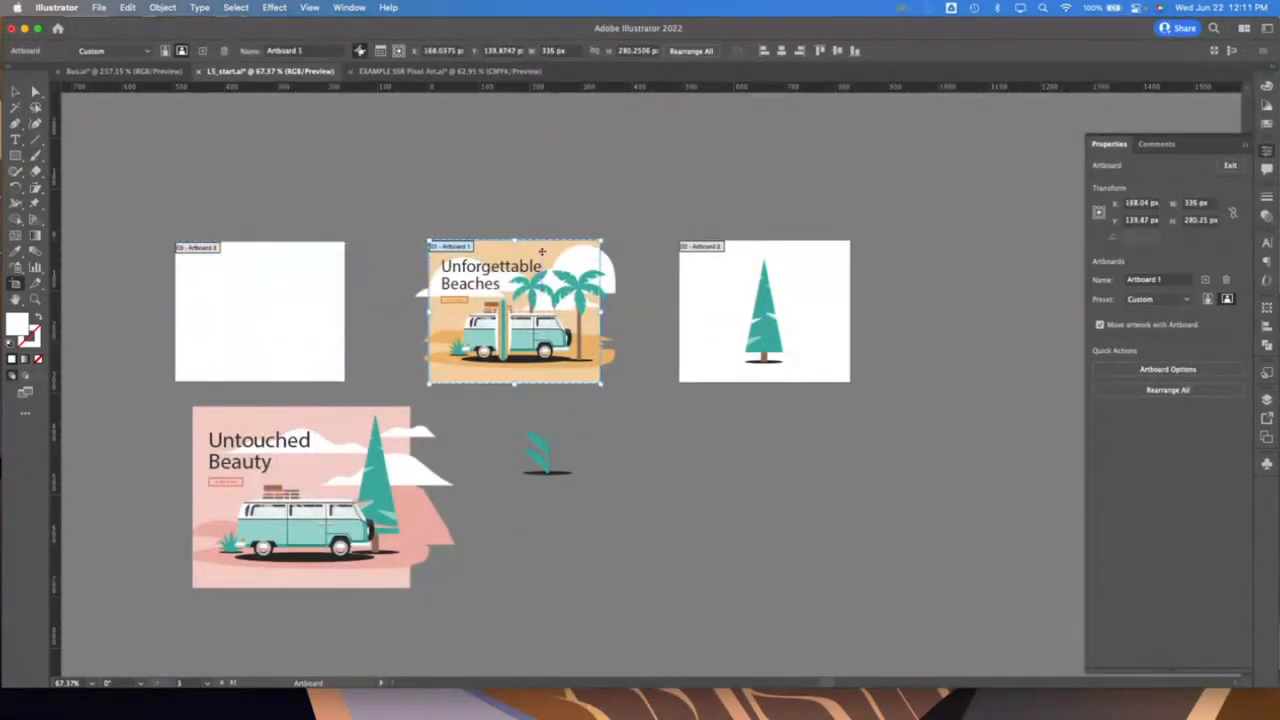
pyautogui.moveTo(542, 252); pyautogui.dragTo(503, 202)
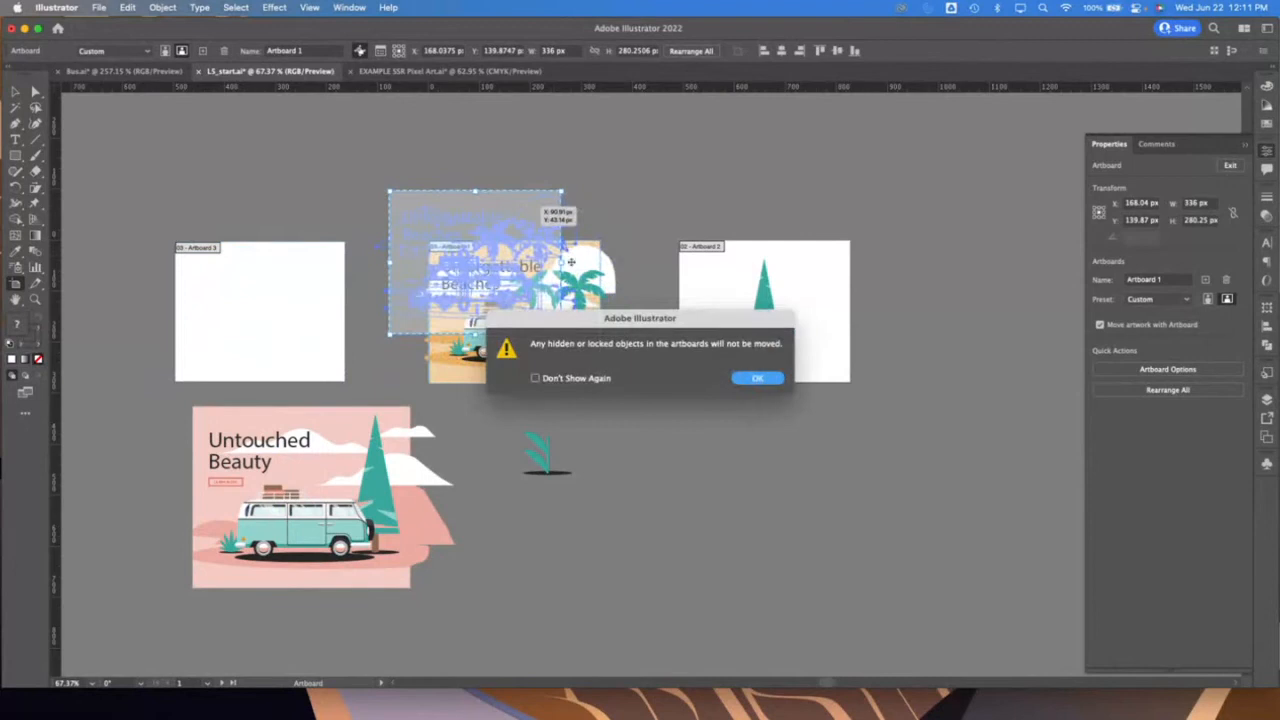
pyautogui.click(766, 378)
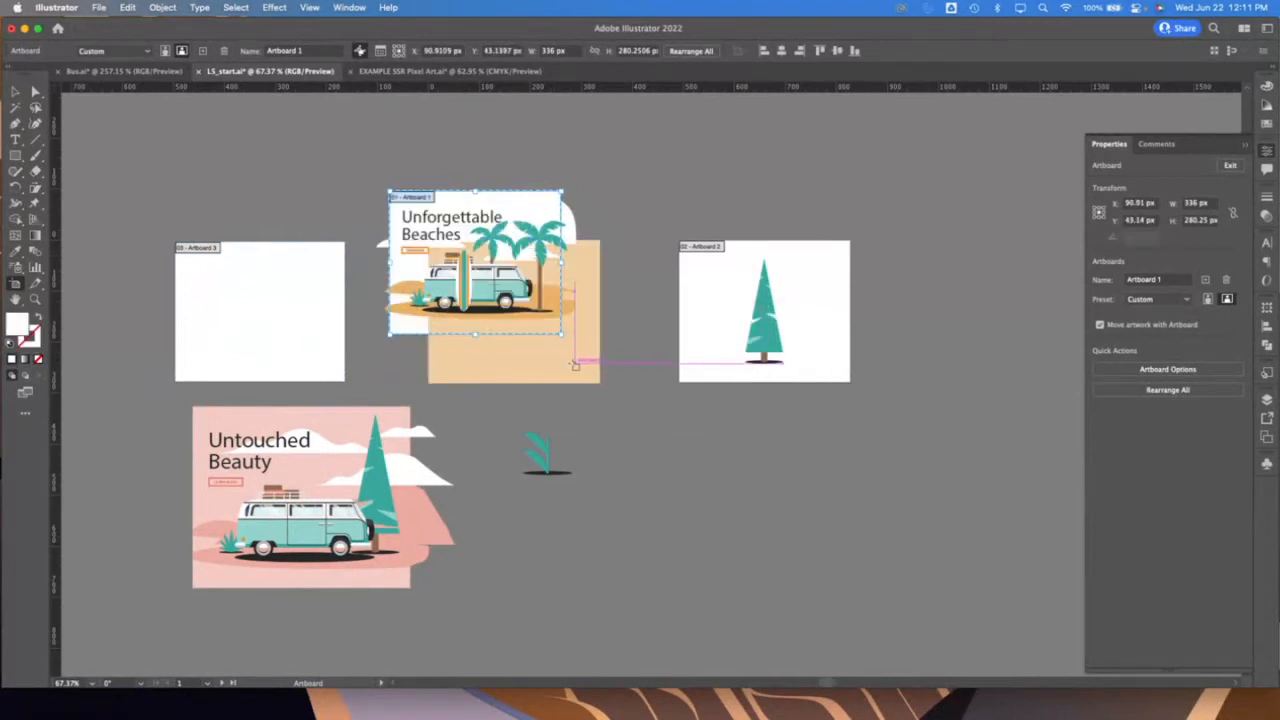
pyautogui.press('super+z')
# Unlock all objects, test moving the first artboard together with its complete artwork, and undo that move
pyautogui.click(163, 7)
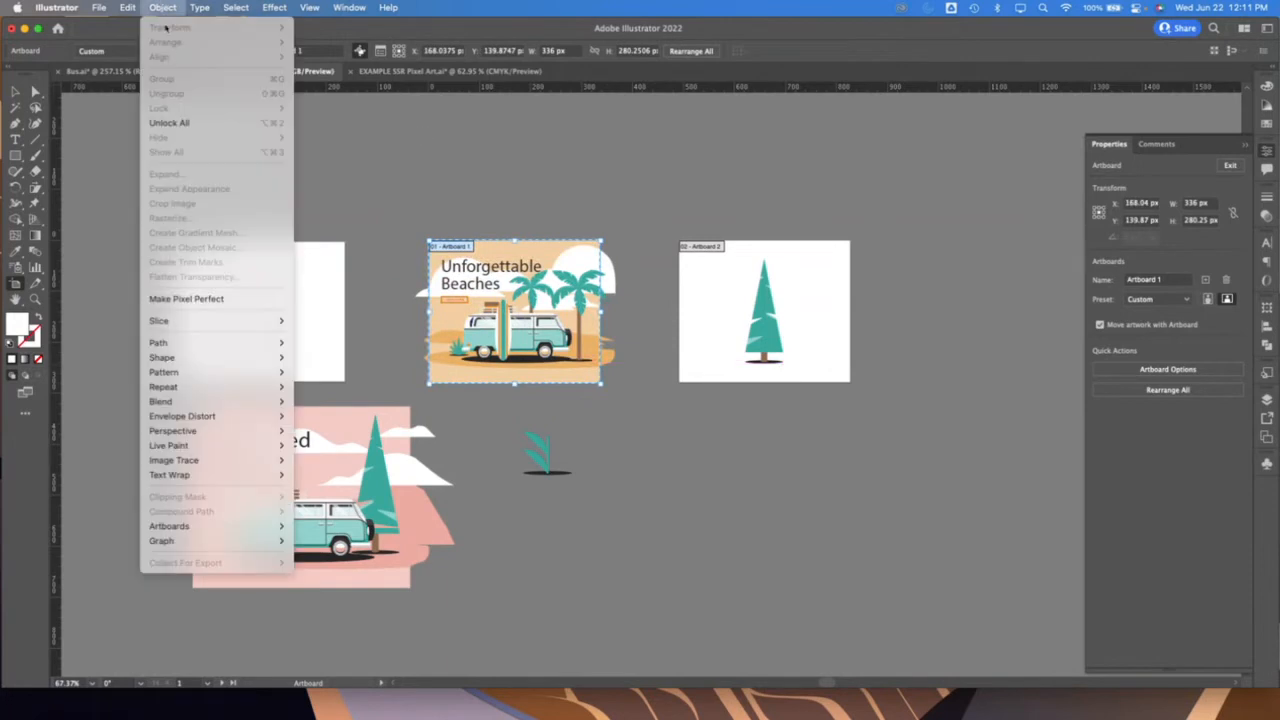
pyautogui.click(170, 122)
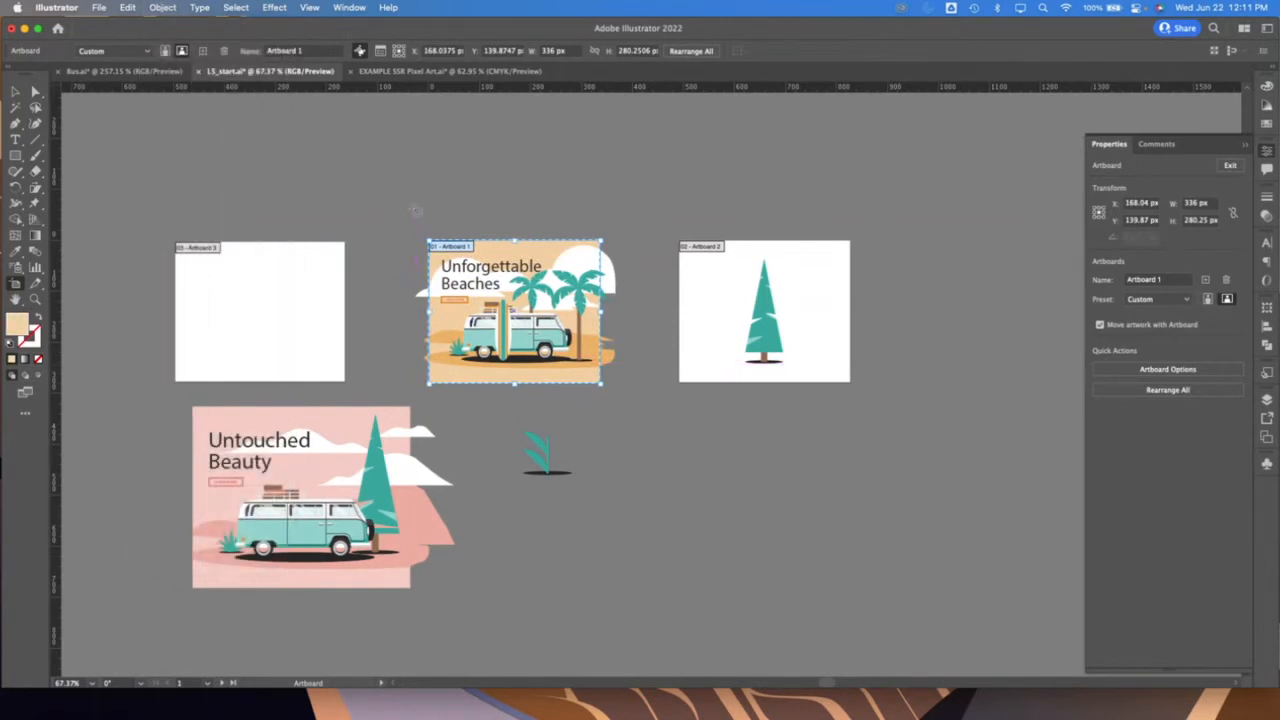
pyautogui.moveTo(518, 256); pyautogui.dragTo(440, 163)
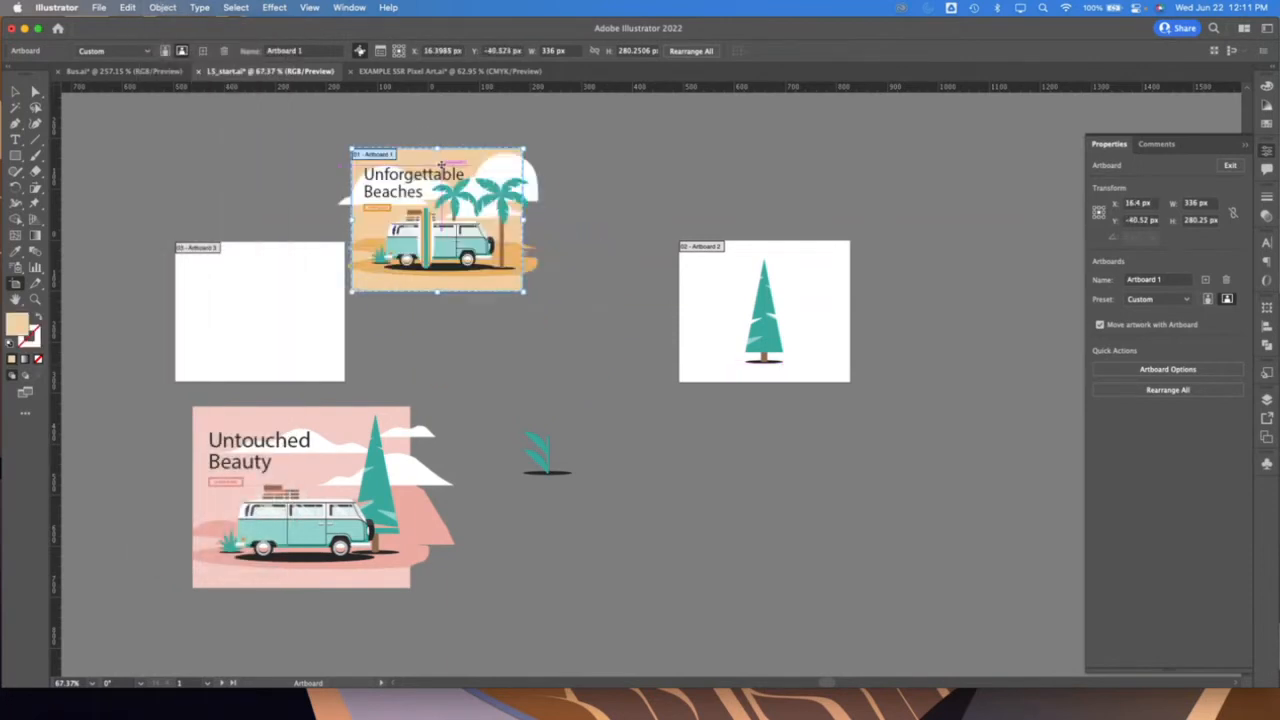
pyautogui.press('super+z')
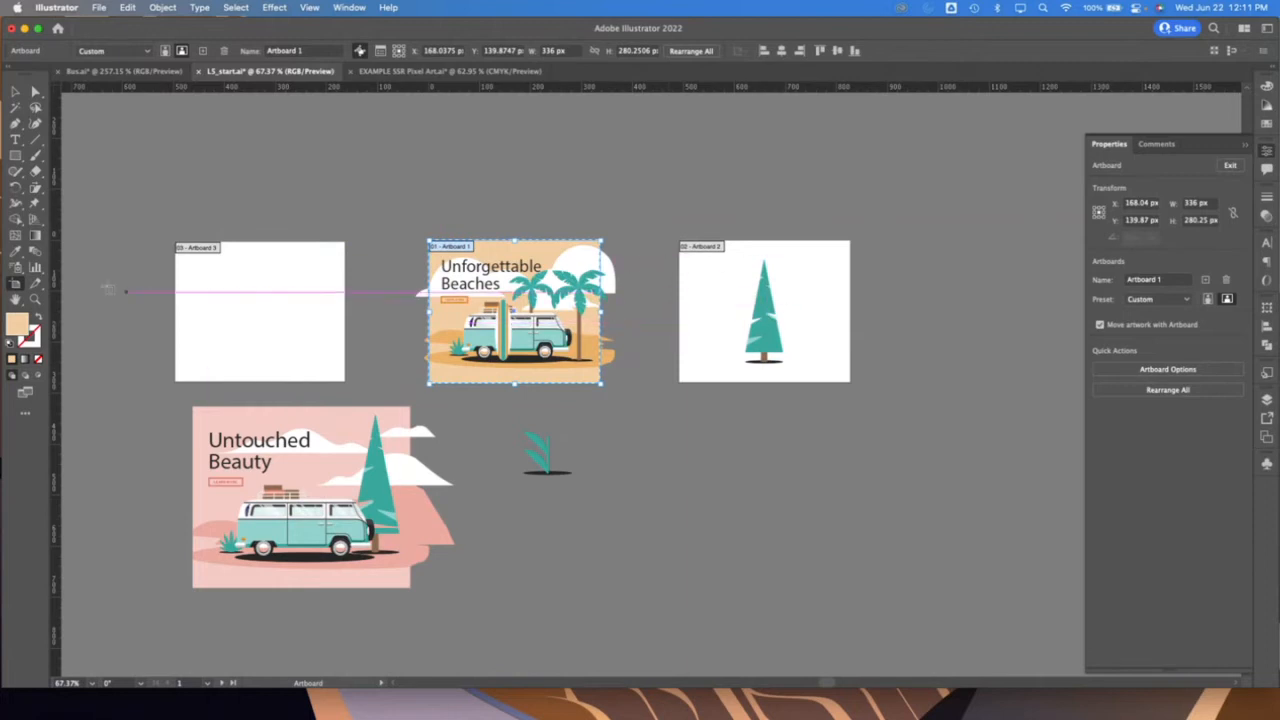
# Set the first artboard's height to 280 px and check the dimensions of the second and third artboards
pyautogui.press('v')
pyautogui.click(15, 284)
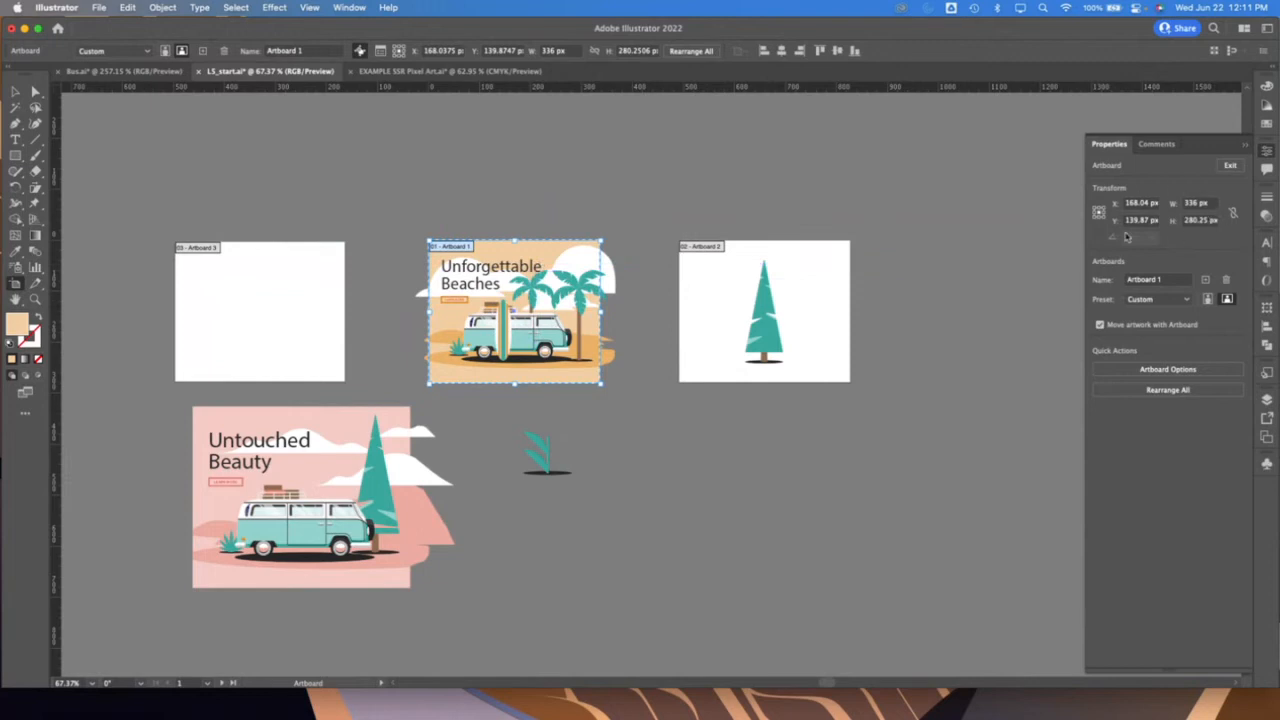
pyautogui.click(1200, 221)
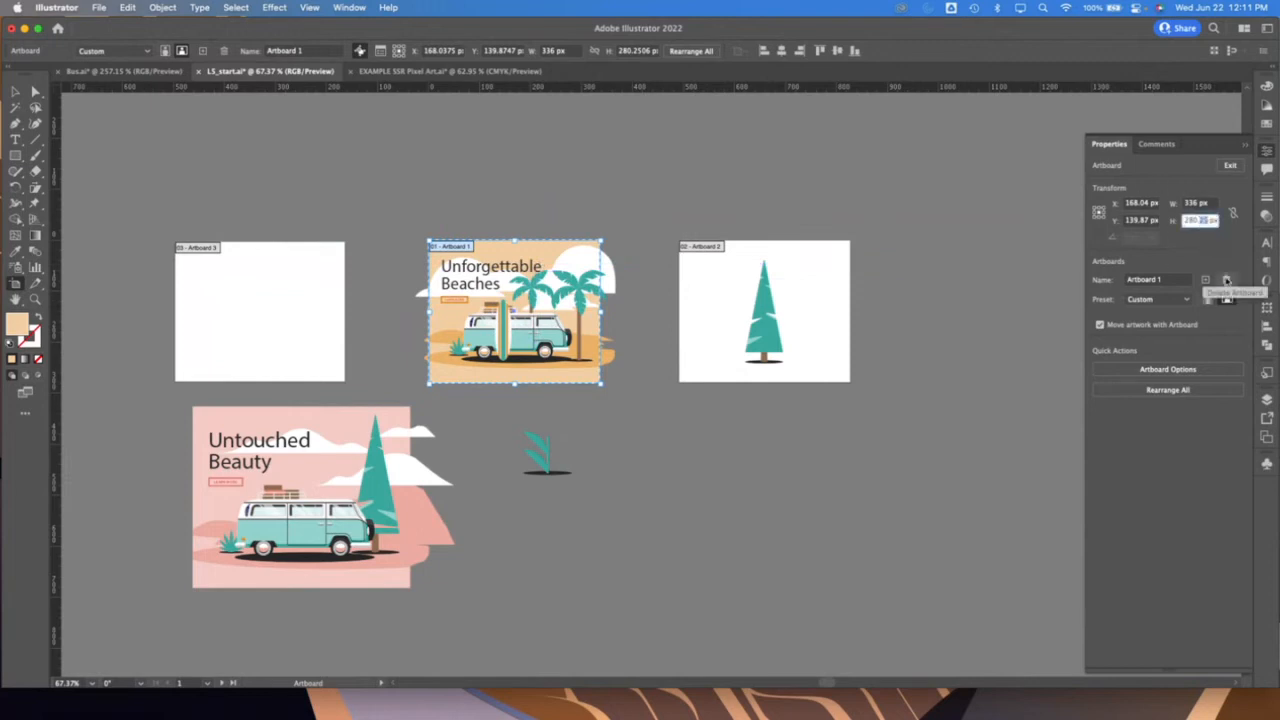
pyautogui.press('Return')
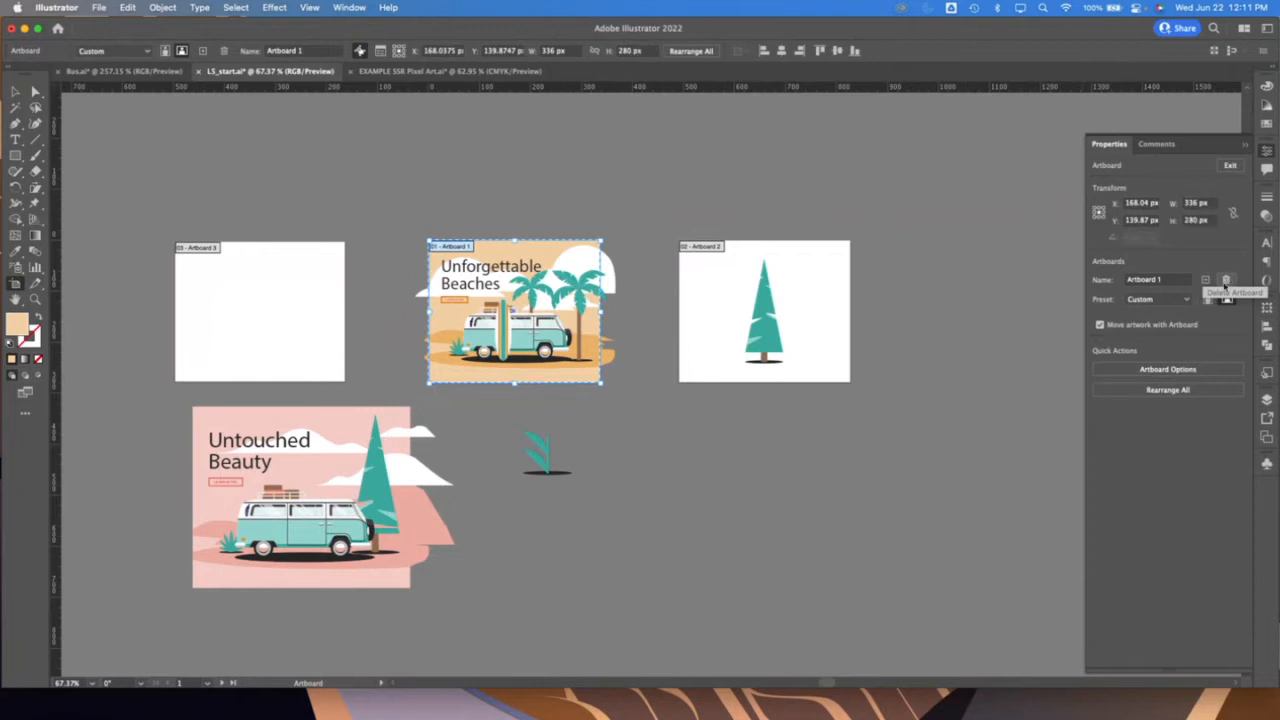
pyautogui.click(800, 318)
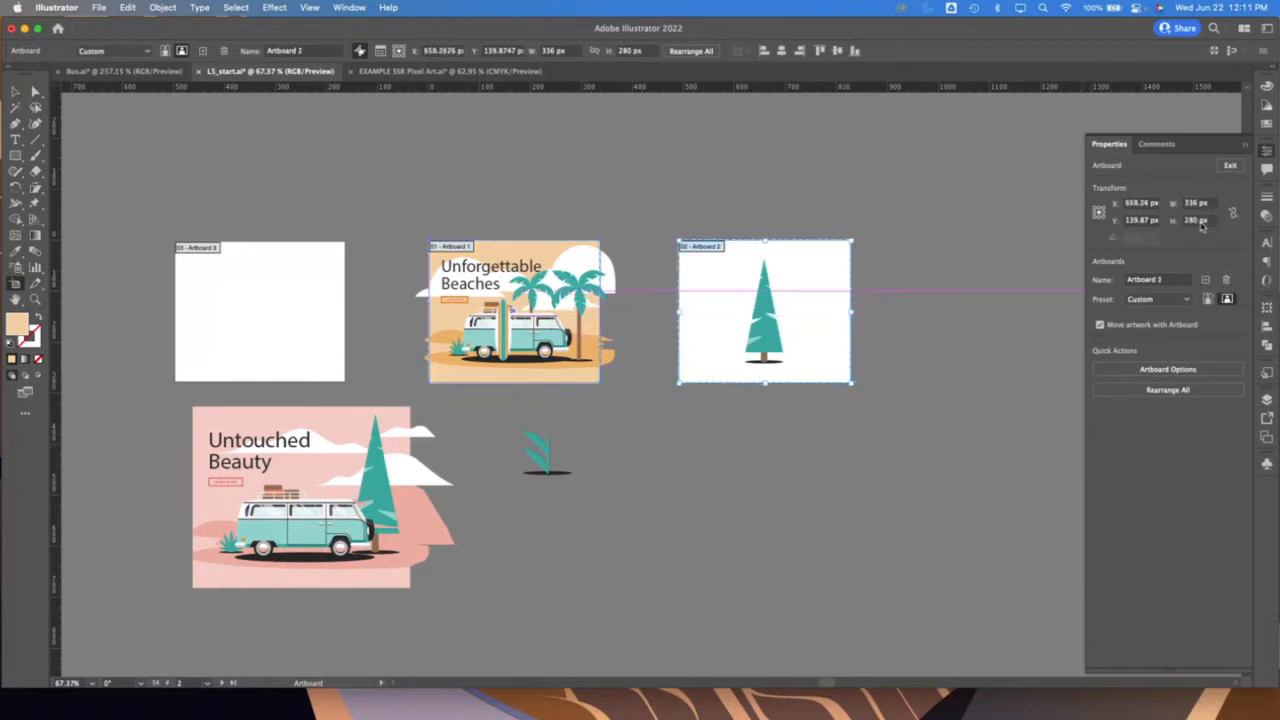
pyautogui.click(335, 352)
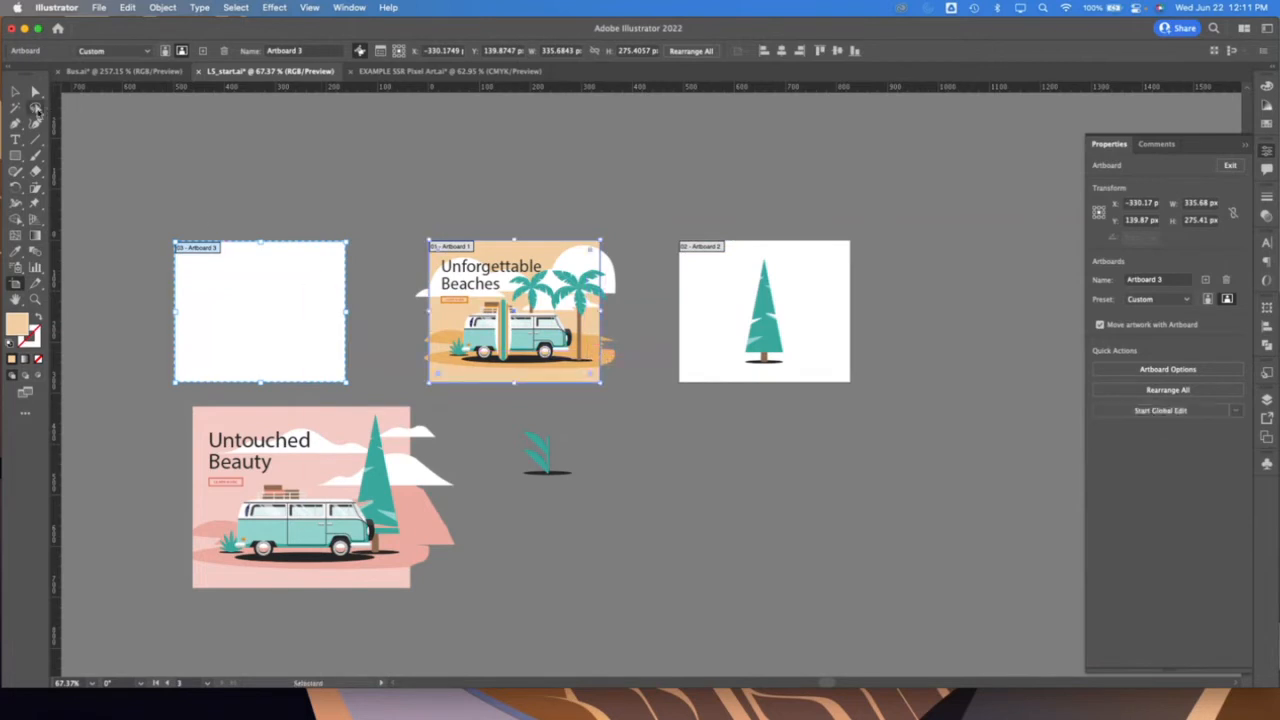
# Switch to the Bus.ai document and select and copy the grouped van, background and palm tree artwork
pyautogui.click(20, 93)
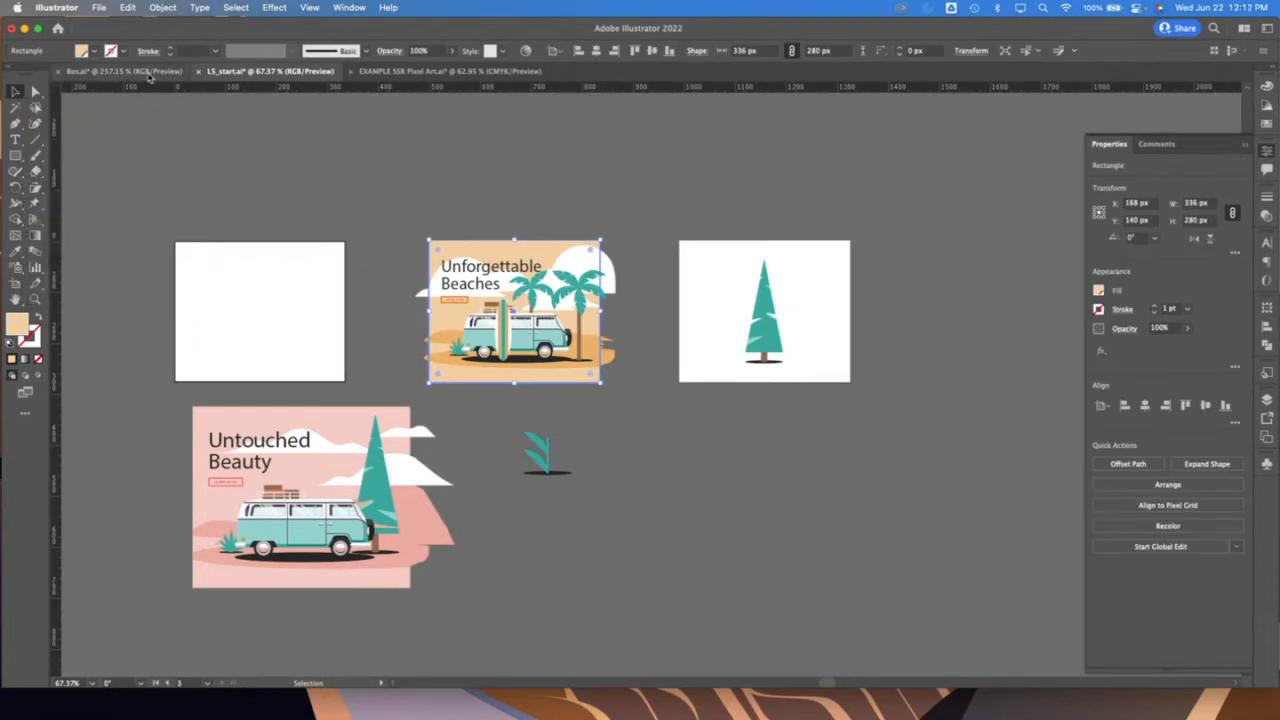
pyautogui.click(148, 74)
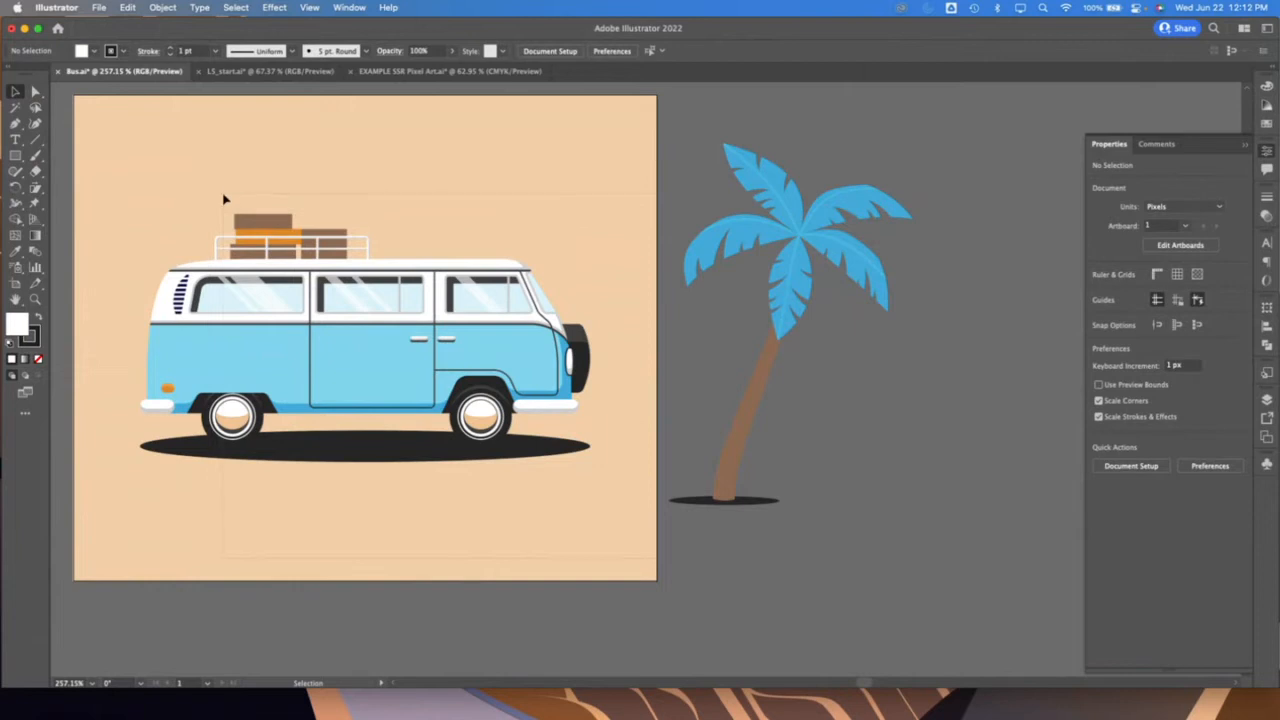
pyautogui.click(241, 164)
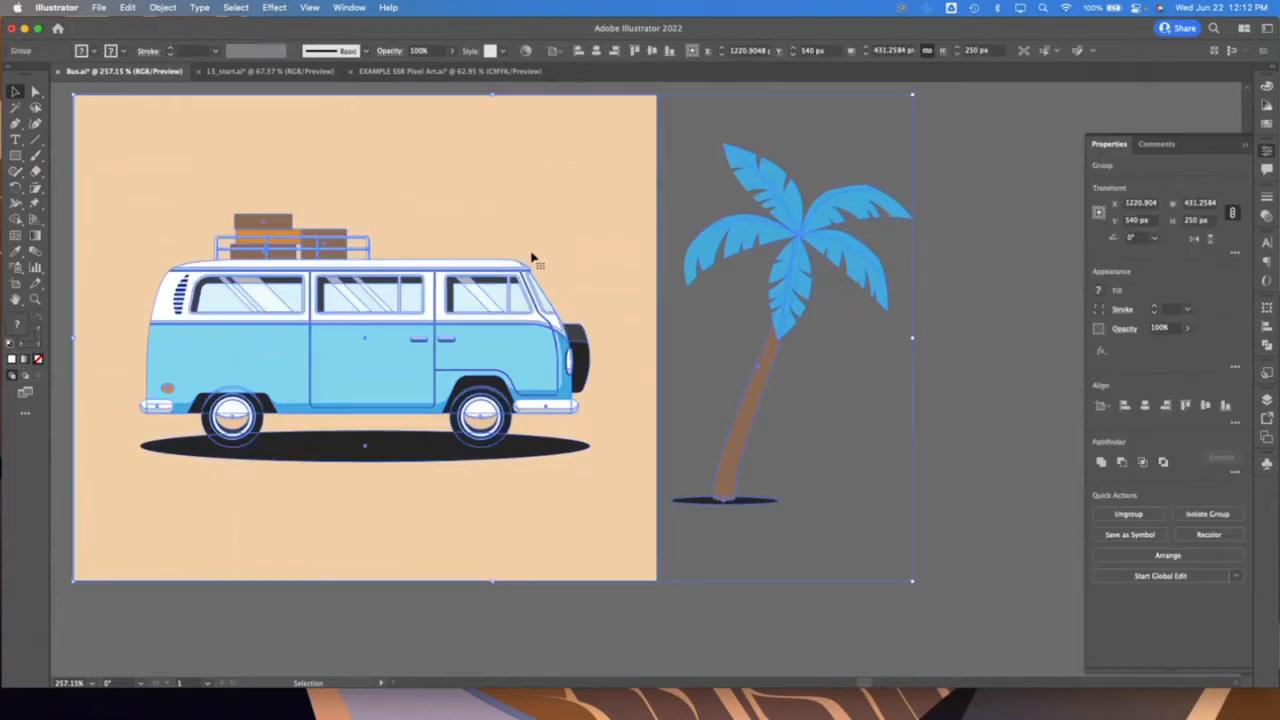
pyautogui.press('a')
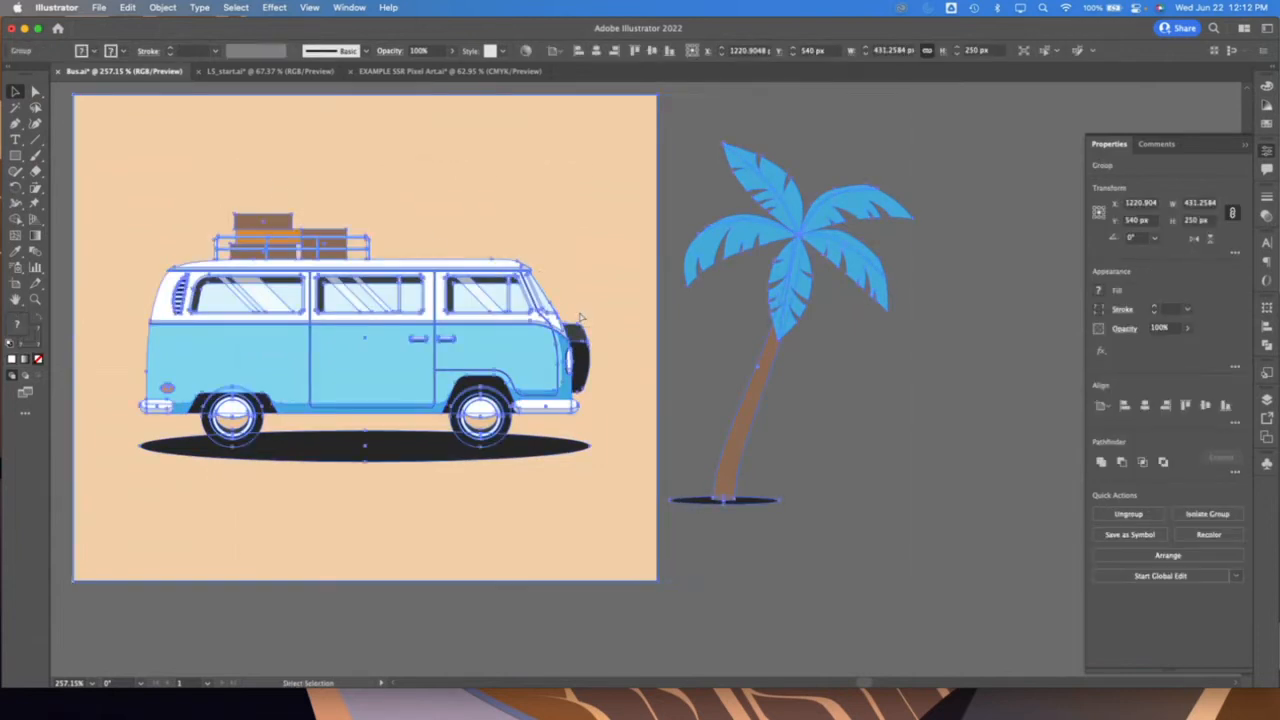
pyautogui.press('v')
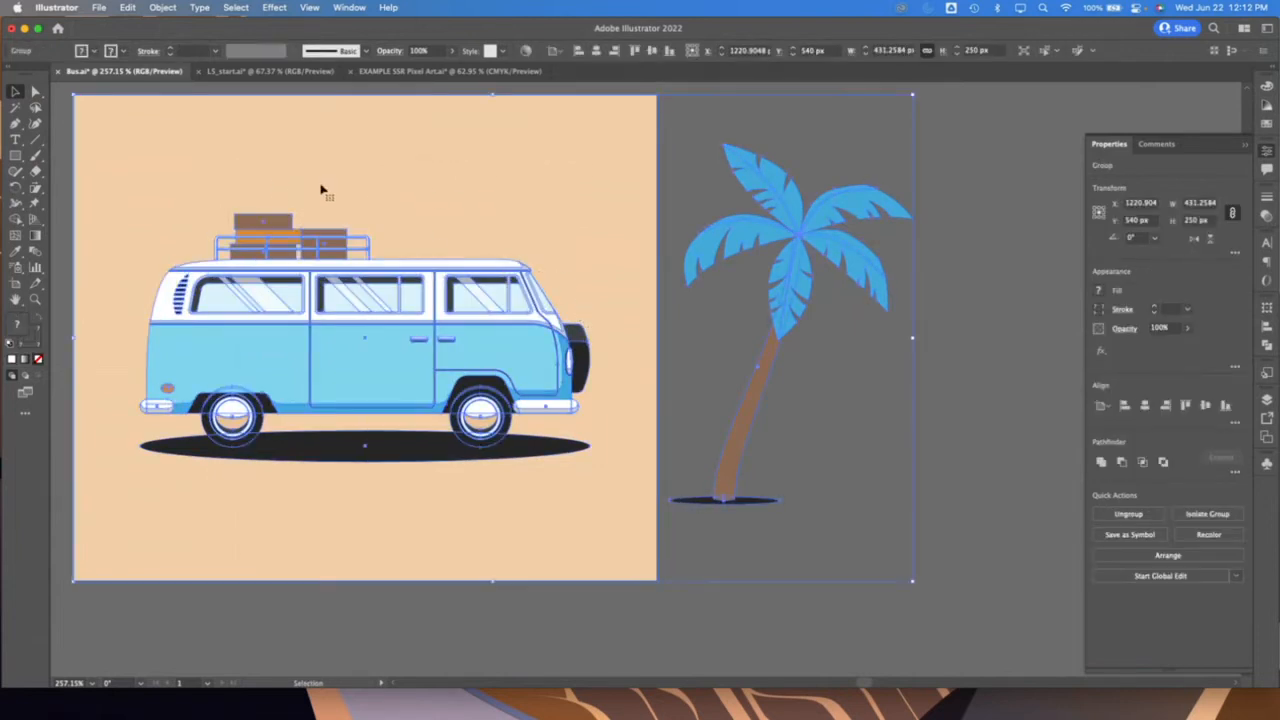
# Paste the copied artwork into L5_start.ai, merging the conflicting swatches, and move it below the second artboard
pyautogui.click(268, 74)
pyautogui.press('cmd+v')
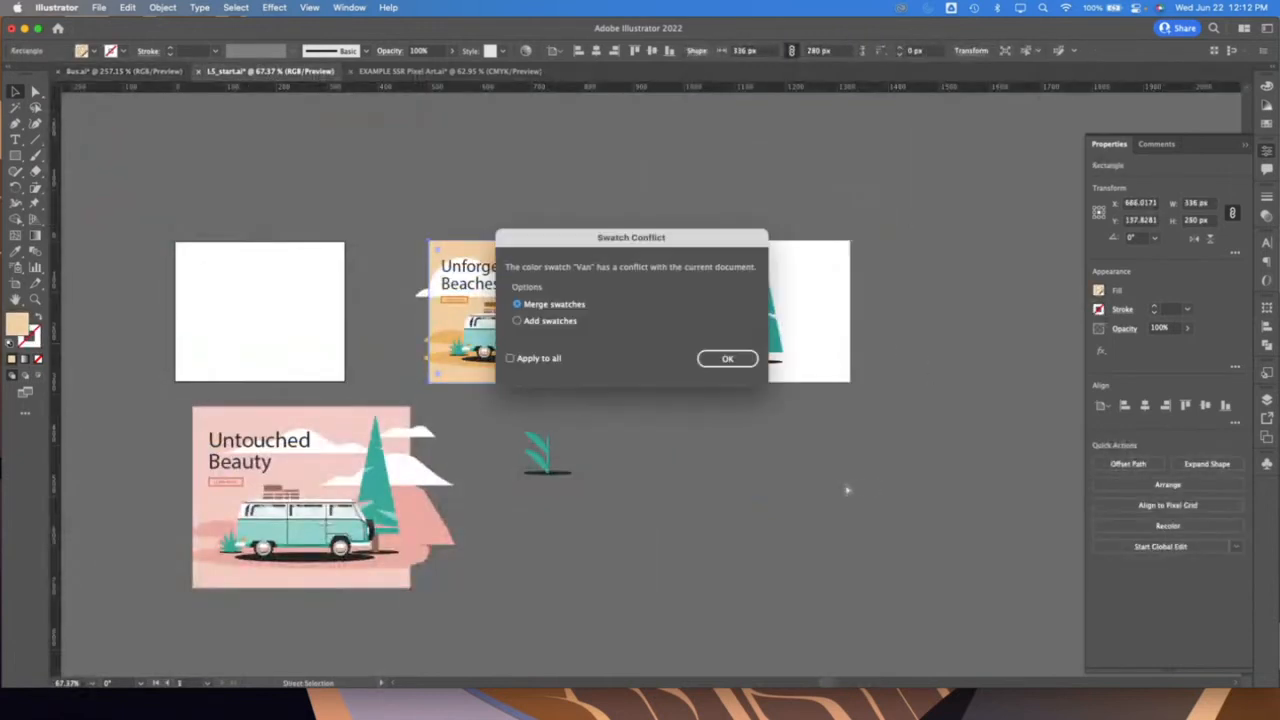
pyautogui.click(744, 362)
pyautogui.click(741, 370)
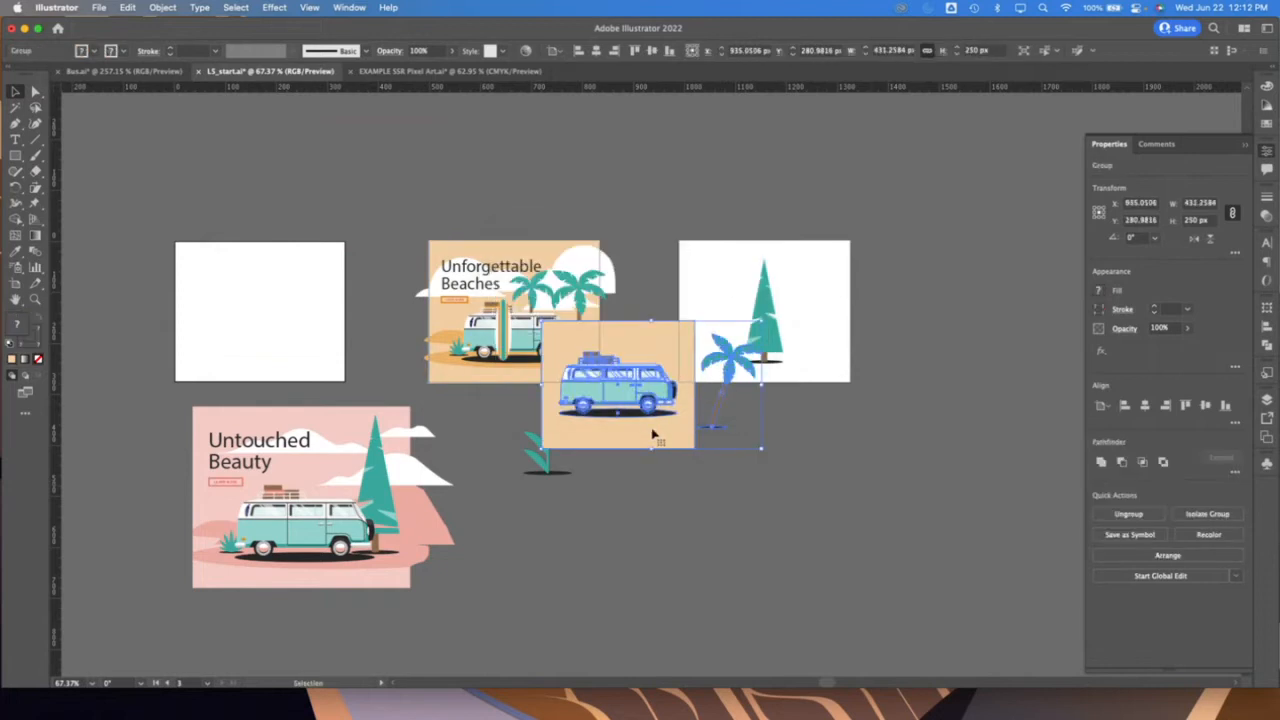
pyautogui.moveTo(657, 434); pyautogui.dragTo(799, 551)
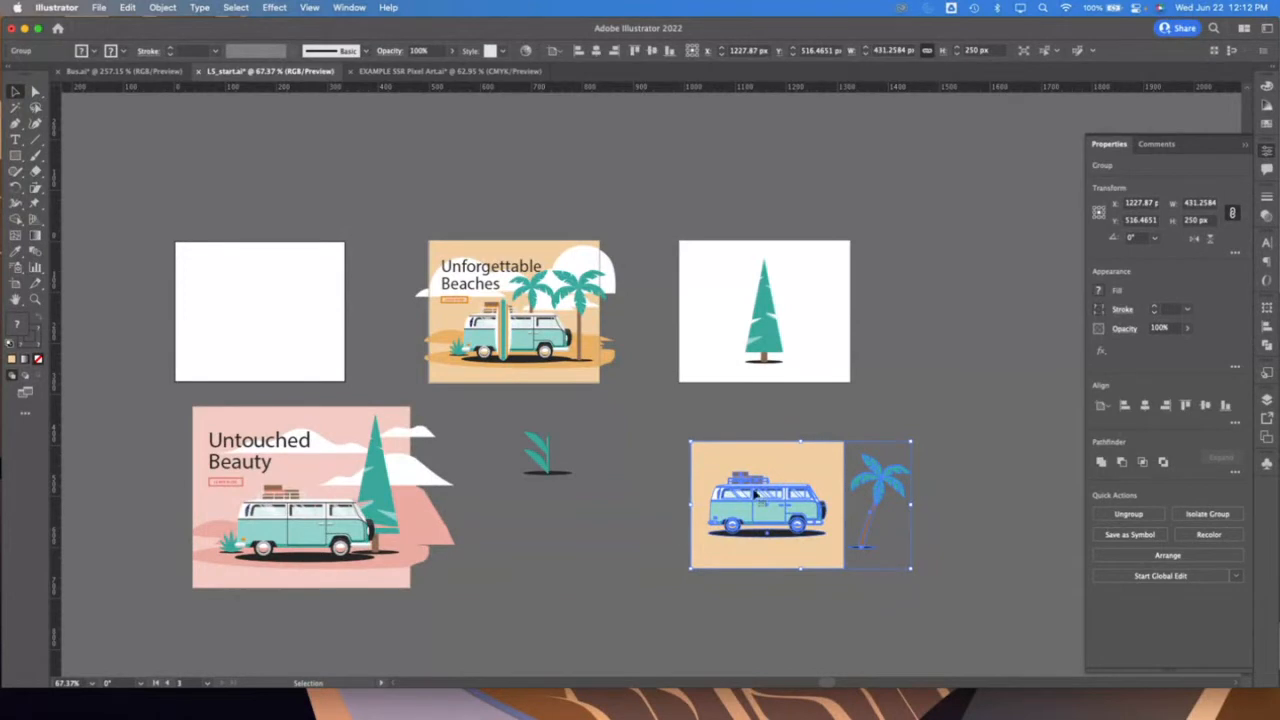
# Move the pine tree off the second artboard and place the pasted van artwork against that artboard's lower-left corner
pyautogui.moveTo(762, 328); pyautogui.dragTo(603, 513)
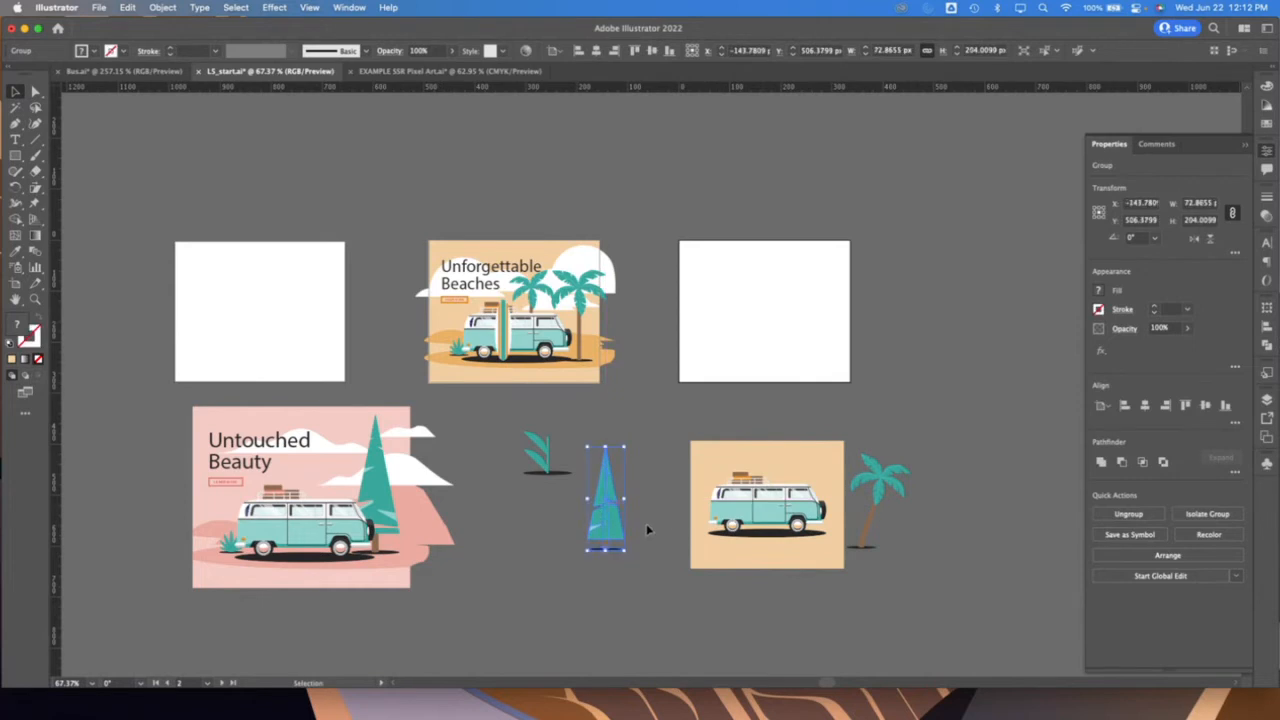
pyautogui.click(755, 563)
pyautogui.moveTo(755, 563); pyautogui.dragTo(737, 375)
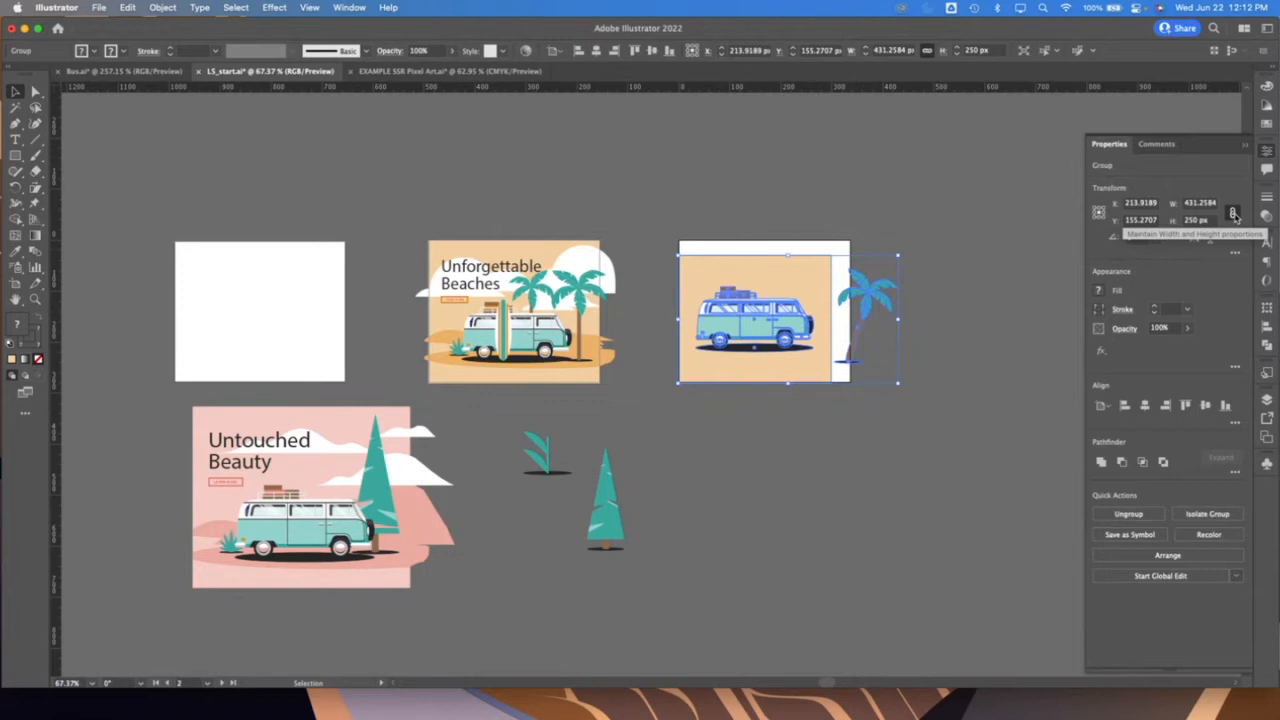
# Ungroup the pasted van artwork and move its palm tree onto the empty canvas below the second artboard
pyautogui.click(919, 452)
pyautogui.click(852, 356)
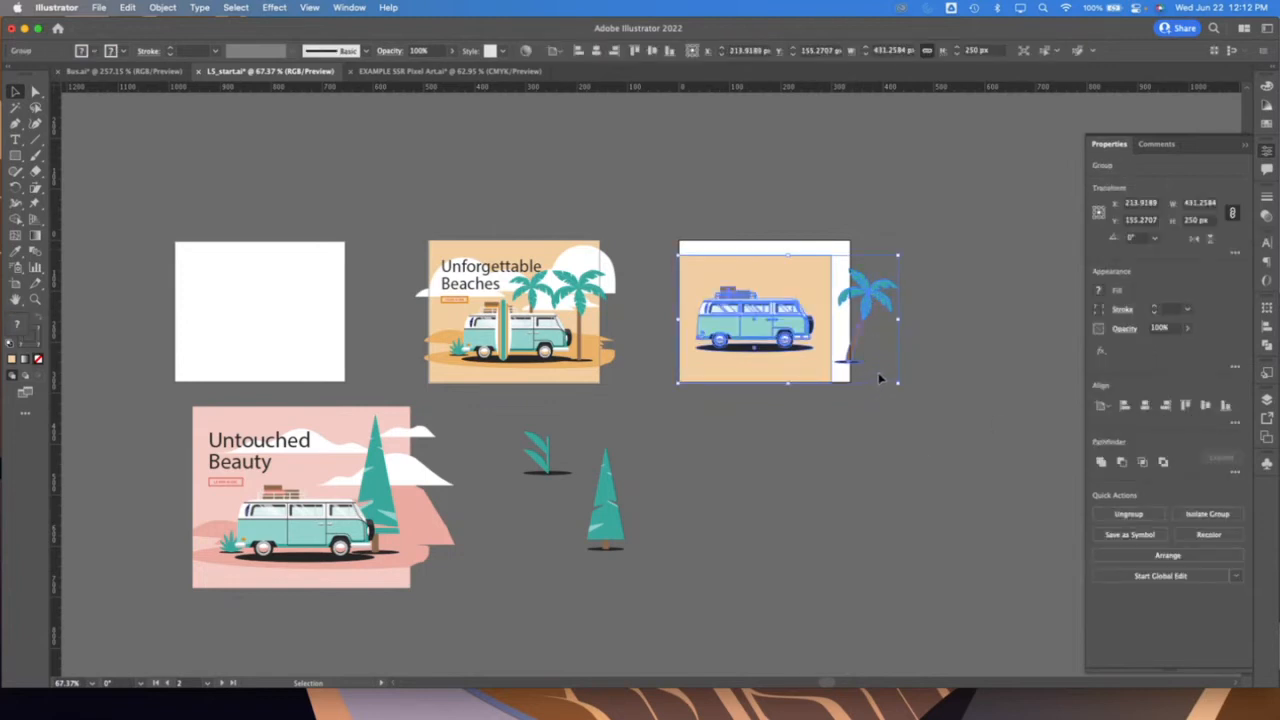
pyautogui.press('shift+super+g')
pyautogui.click(926, 321)
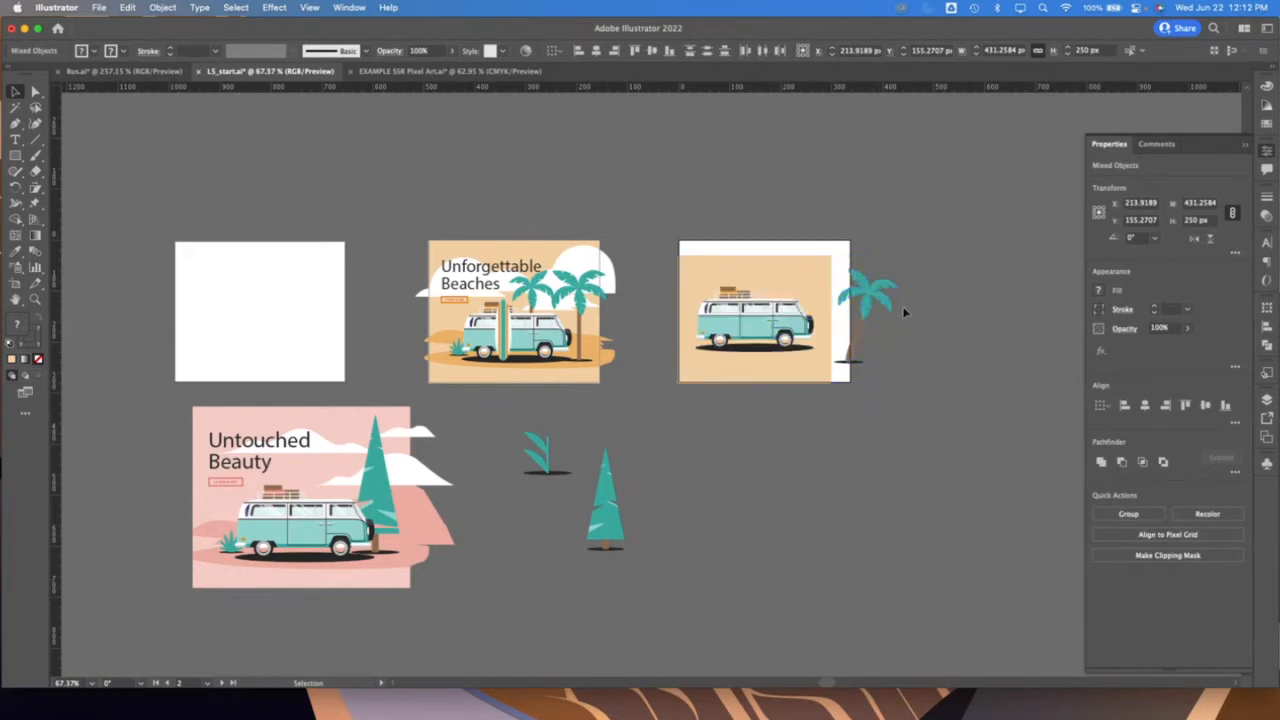
pyautogui.moveTo(884, 282); pyautogui.dragTo(800, 508)
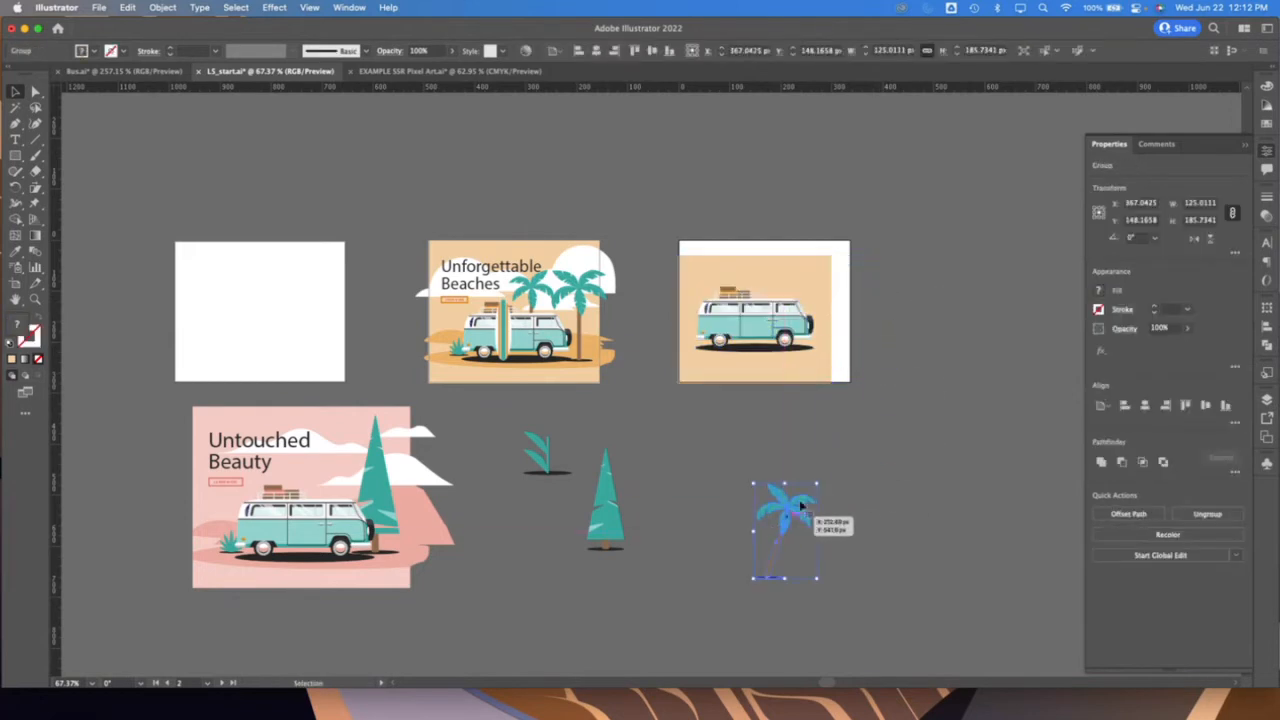
# Group the van with its 300 by 250 px background rectangle and nudge the group within the second artboard's lower-left corner
pyautogui.click(820, 272)
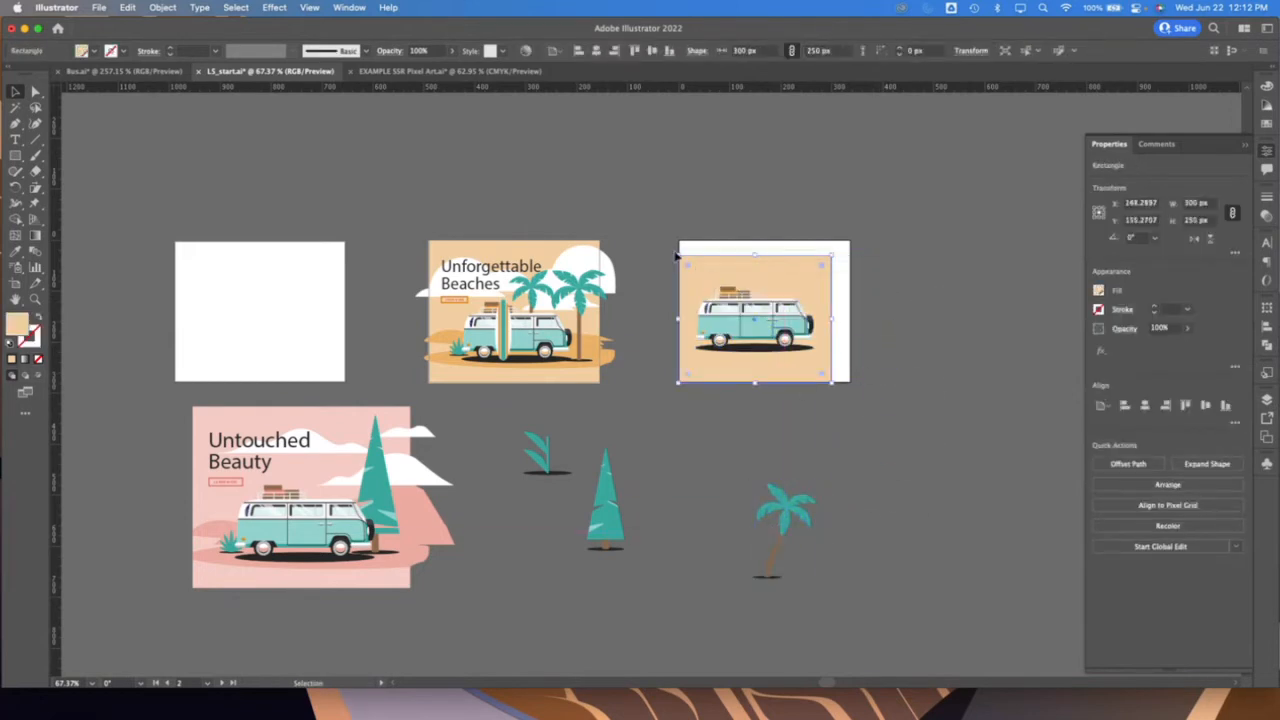
pyautogui.keyDown('shift'); pyautogui.click(766, 300); pyautogui.keyUp('shift')
pyautogui.rightClick(769, 283)
pyautogui.moveTo(848, 449)
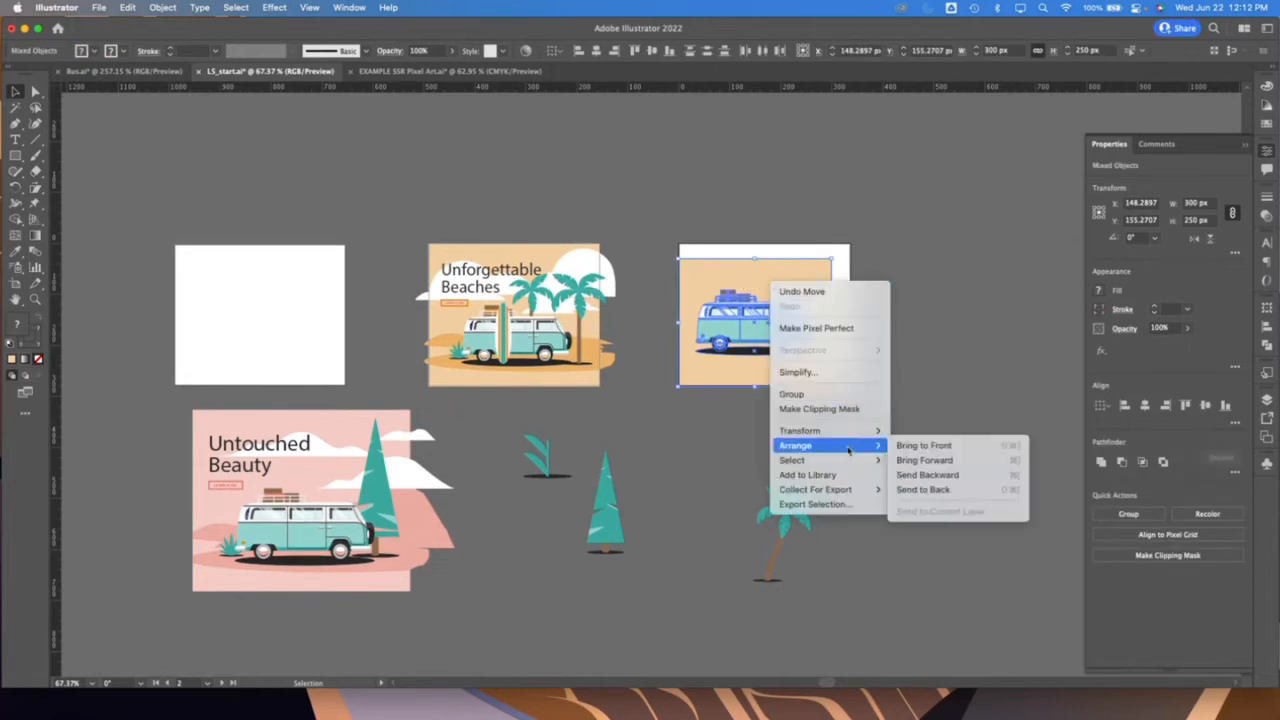
pyautogui.click(845, 394)
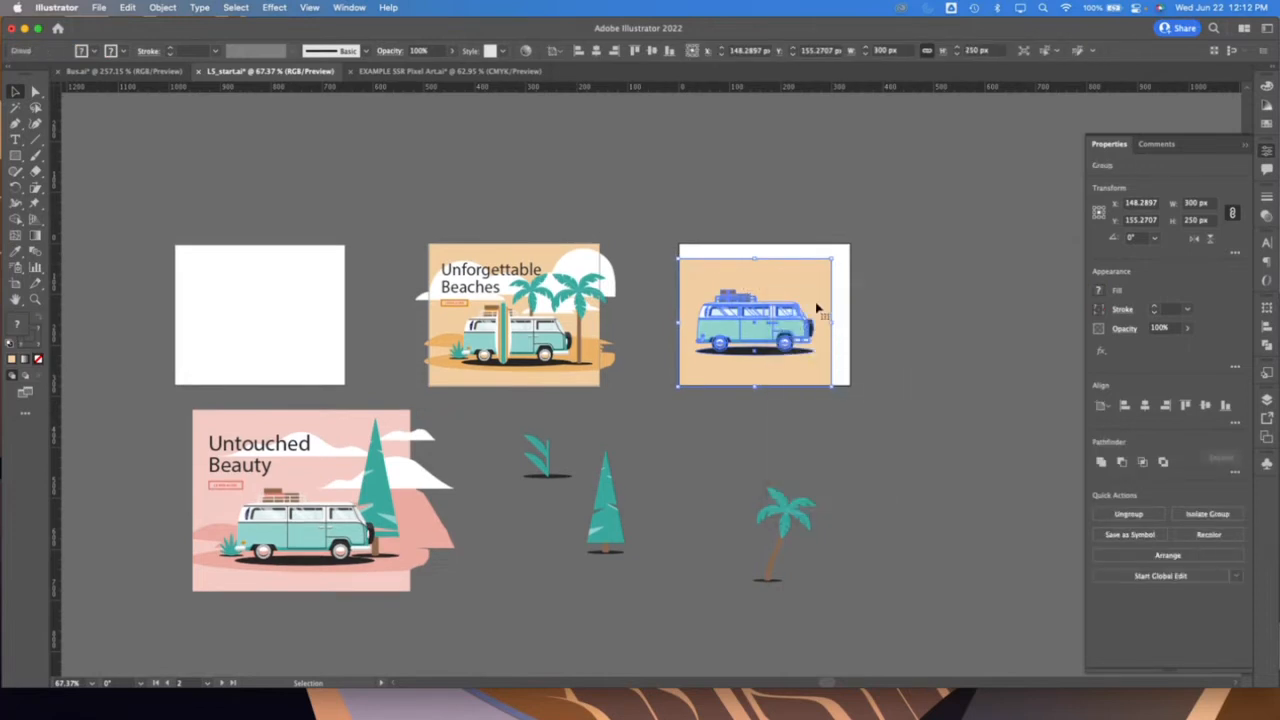
pyautogui.moveTo(808, 297); pyautogui.dragTo(813, 294)
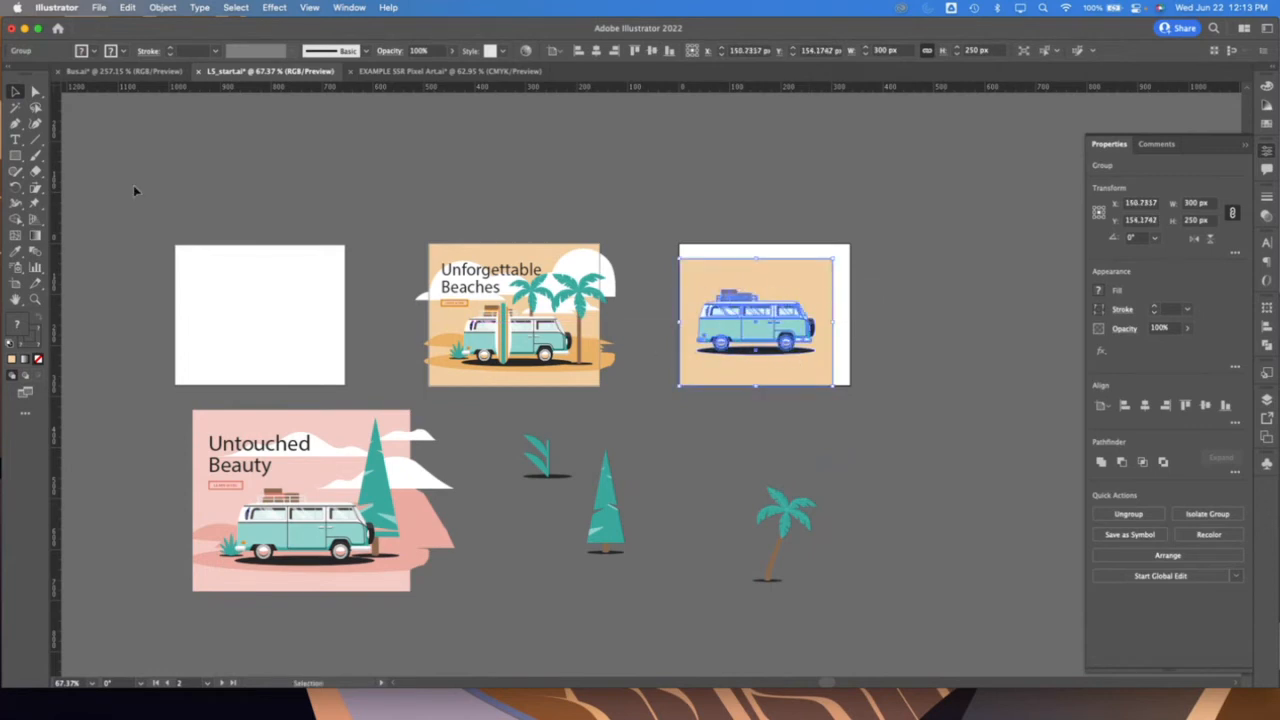
# Set the blank third artboard's size to 336 px wide by 280 px high and return to the Selection tool
pyautogui.click(15, 285)
pyautogui.click(201, 301)
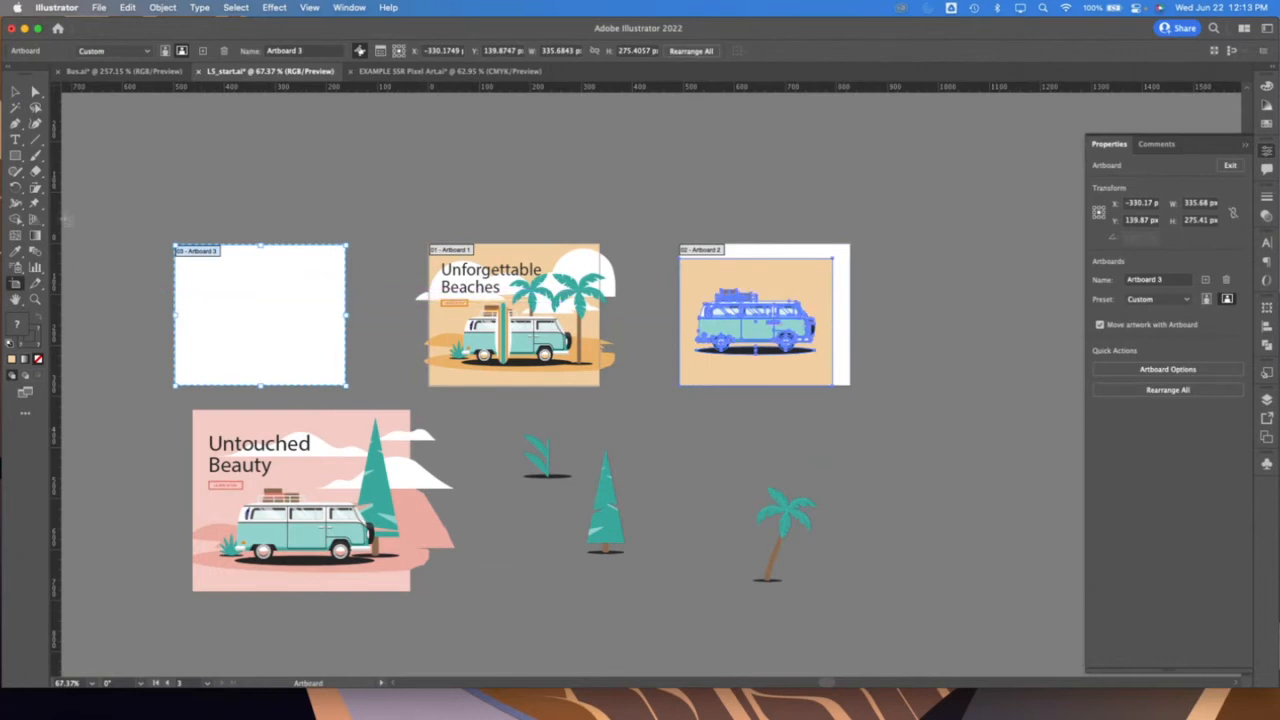
pyautogui.click(1200, 203)
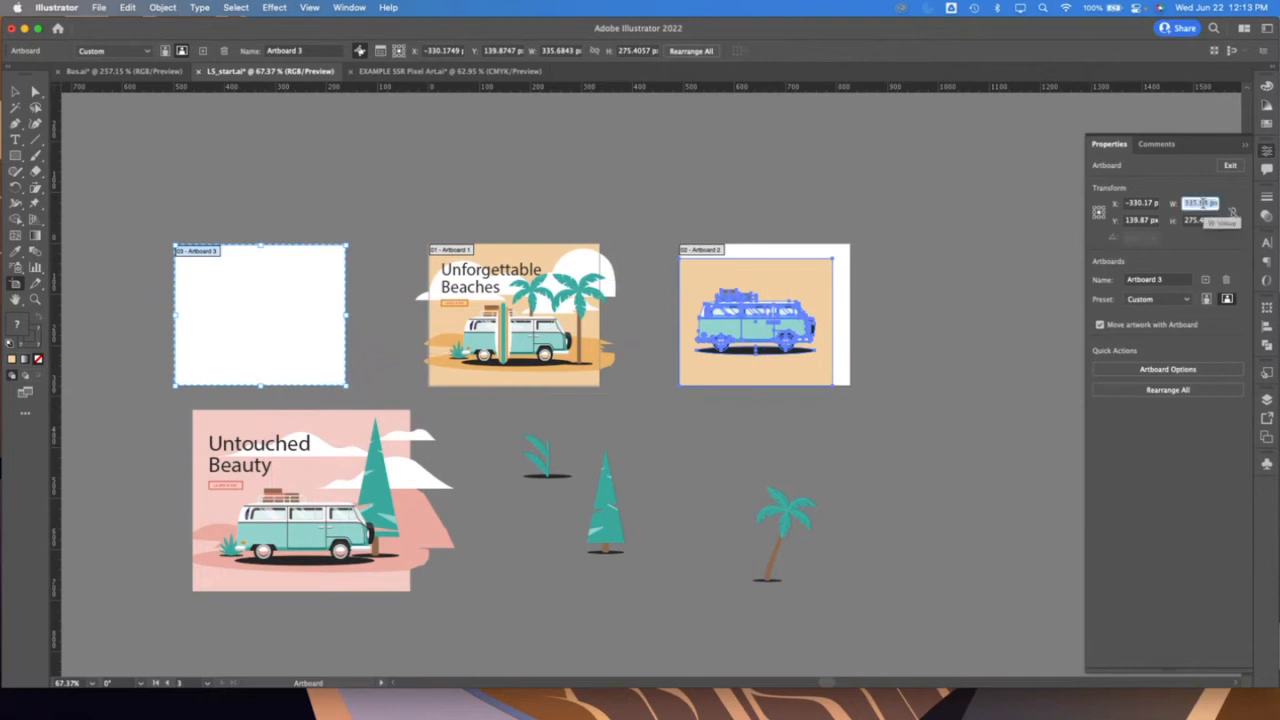
pyautogui.write('336')
pyautogui.press('Tab')
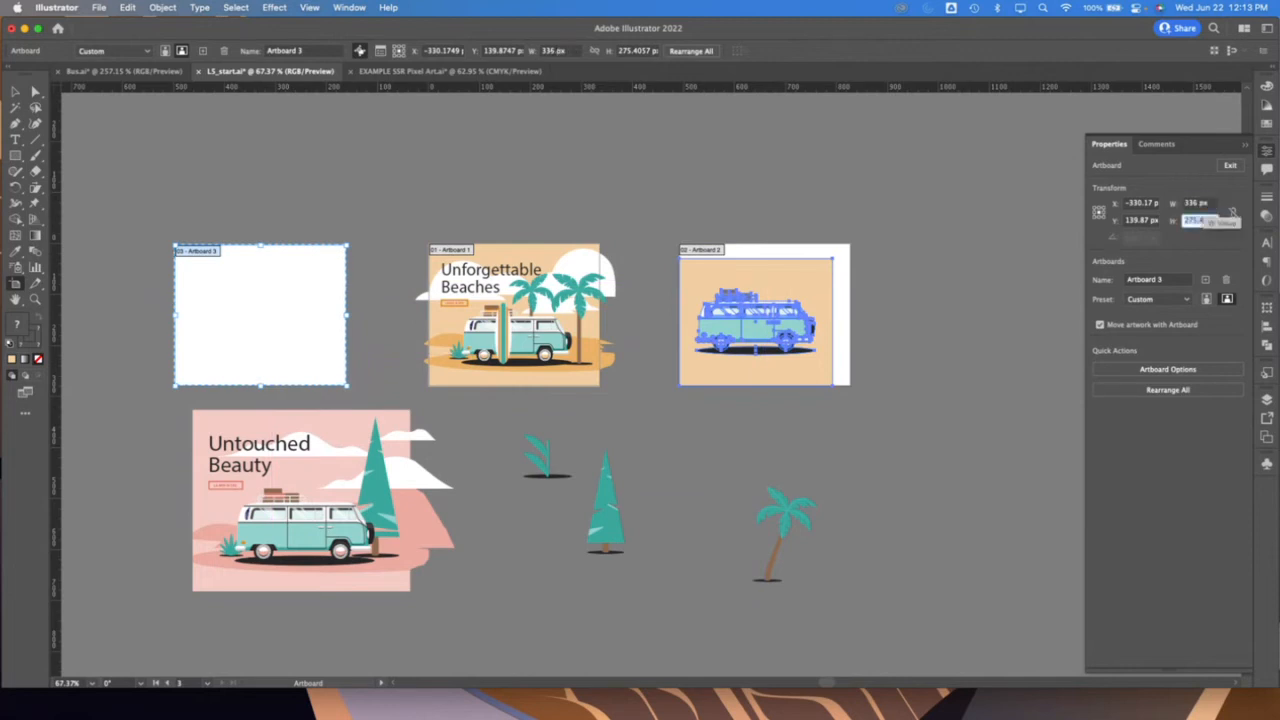
pyautogui.write('280')
pyautogui.press('Return')
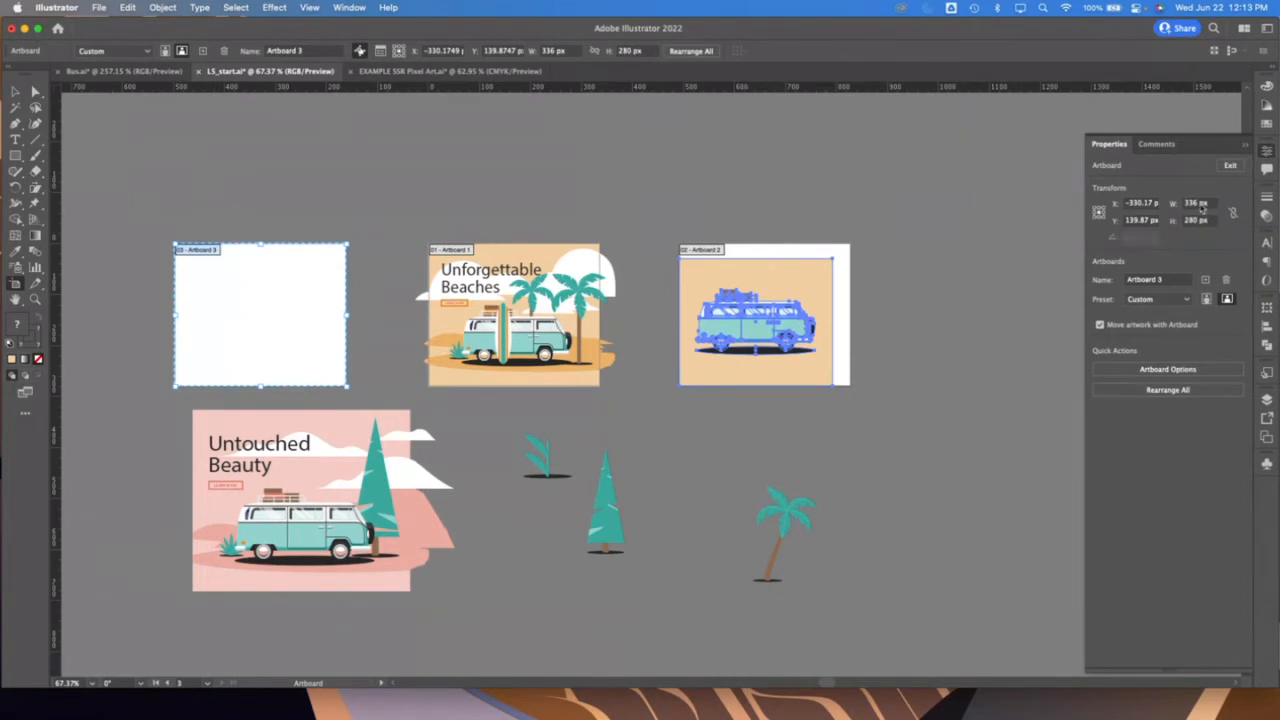
pyautogui.click(16, 92)
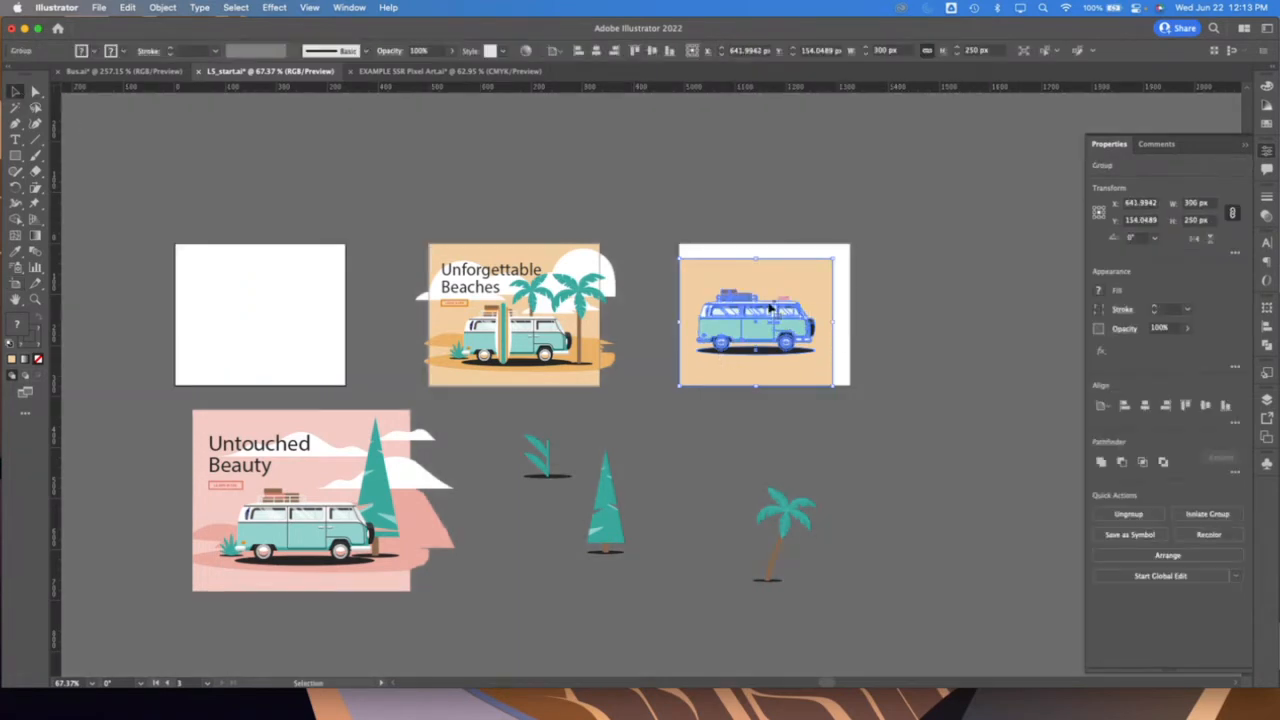
# Scale the van group with its background to 336 by 280 px and position it to cover the second artboard
pyautogui.click(1206, 203)
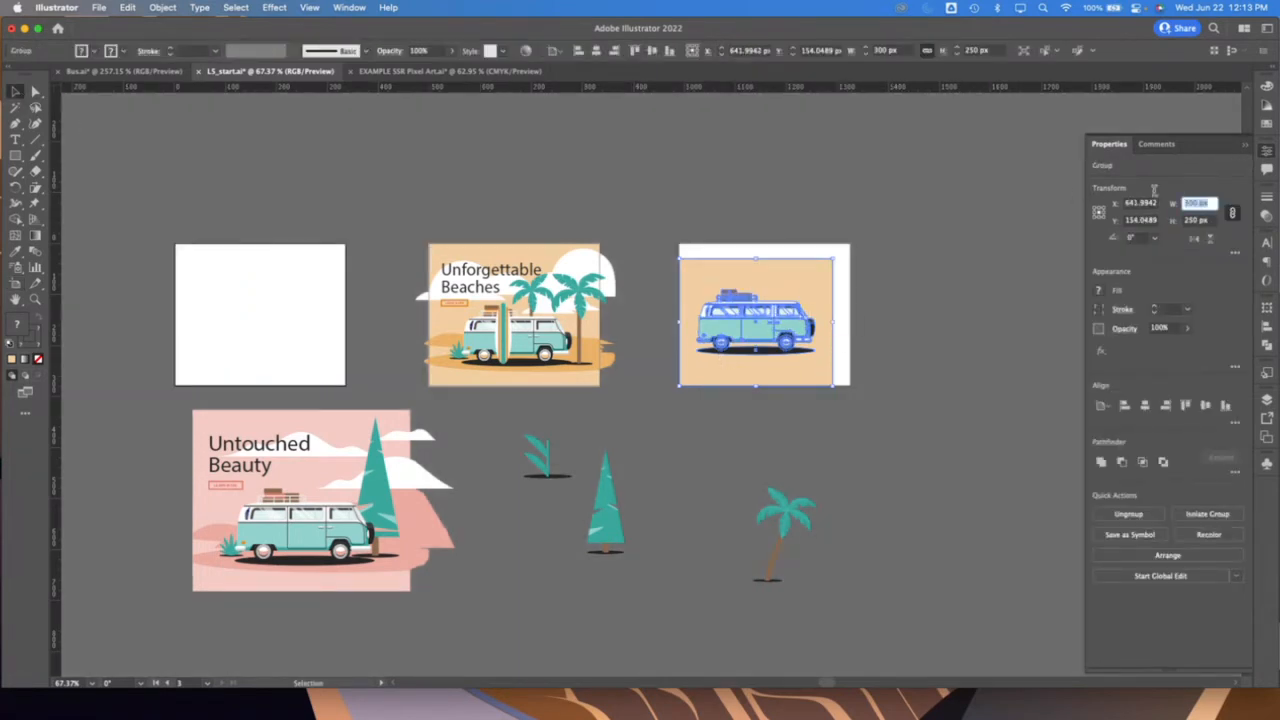
pyautogui.write('336')
pyautogui.press('Tab')
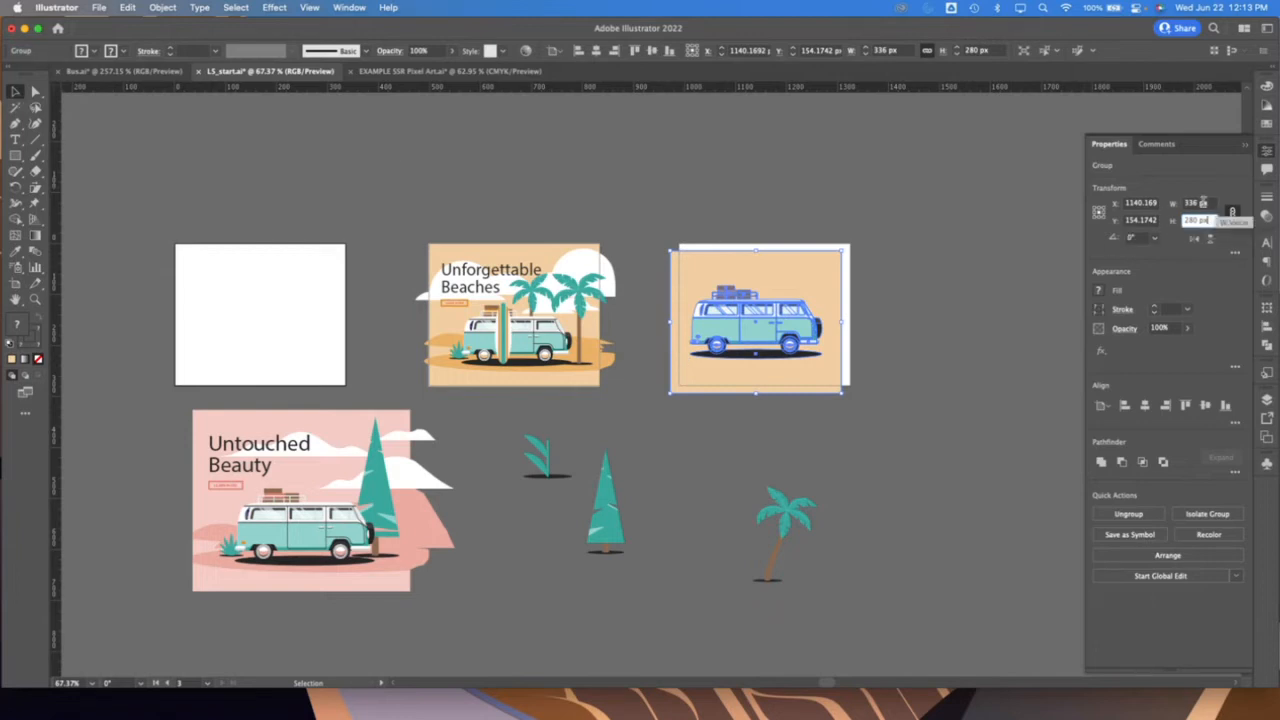
pyautogui.moveTo(791, 278)
pyautogui.mouseDown()
pyautogui.moveTo(814, 266)
pyautogui.moveTo(805, 277)
pyautogui.mouseUp()
pyautogui.click(992, 485)
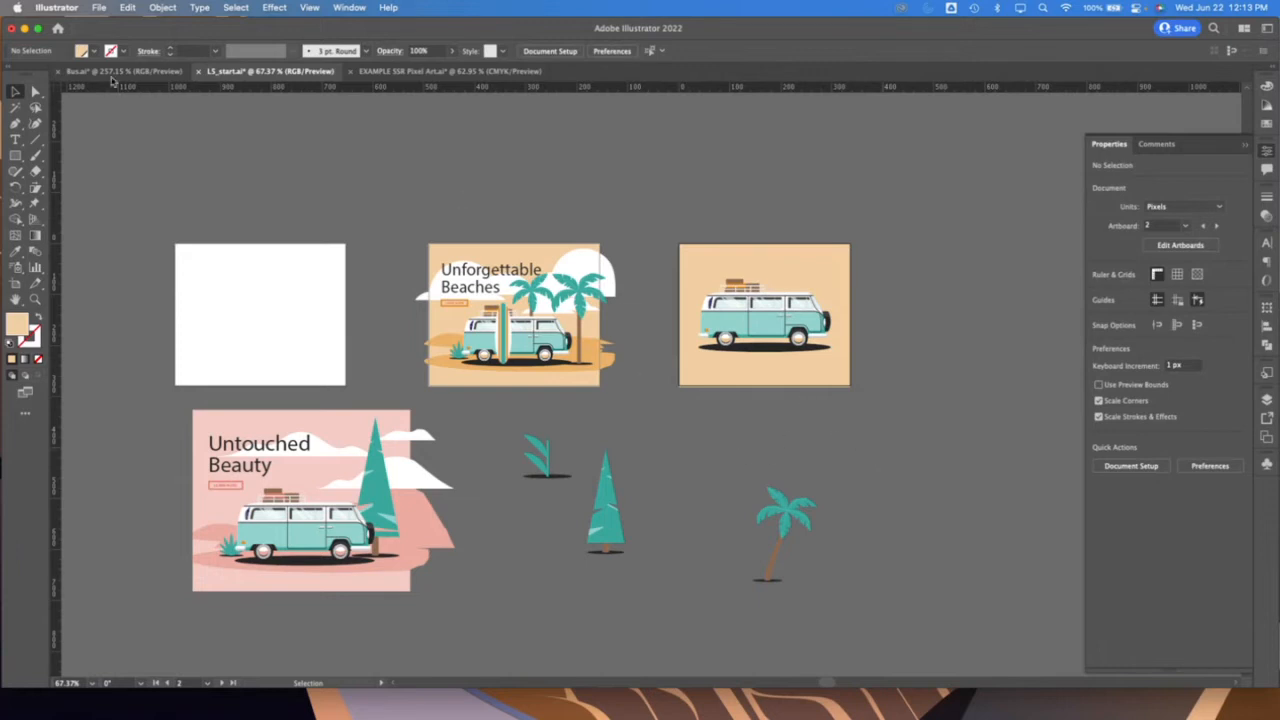
# Select objects and artboards in turn to examine how the ruler origin follows the active artboard
pyautogui.hscroll(-2, 325, 124)
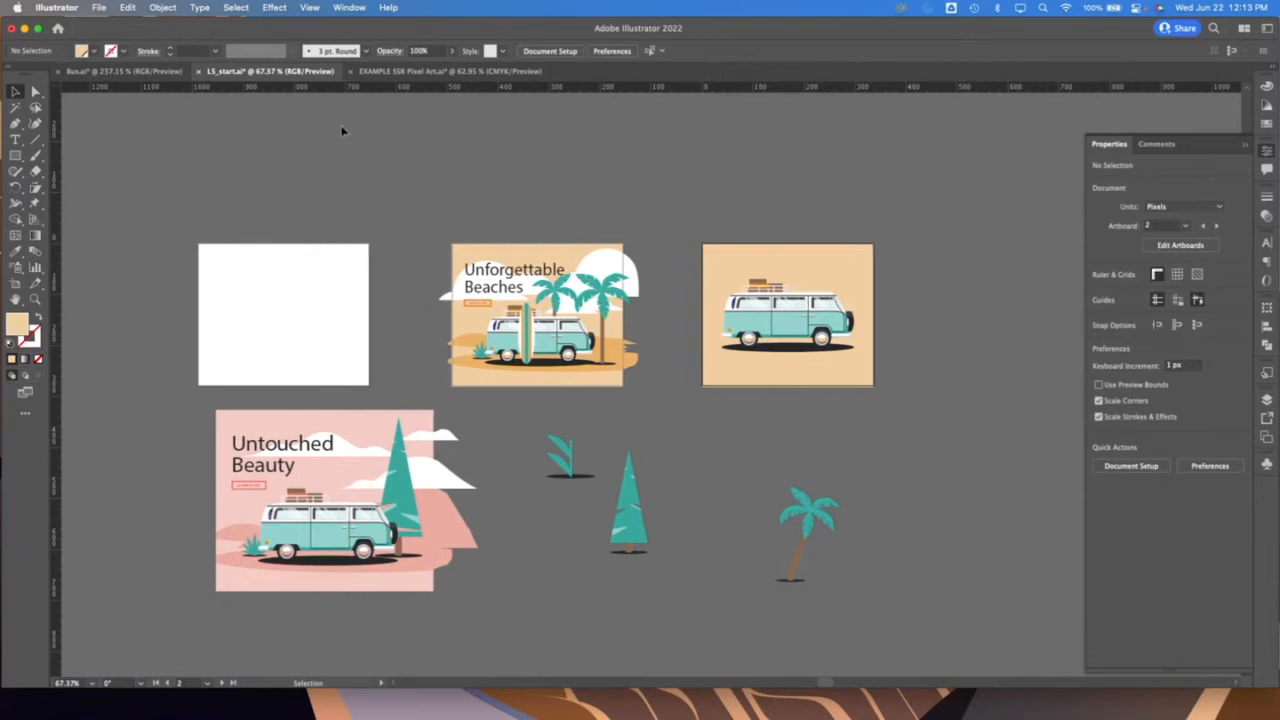
pyautogui.click(790, 308)
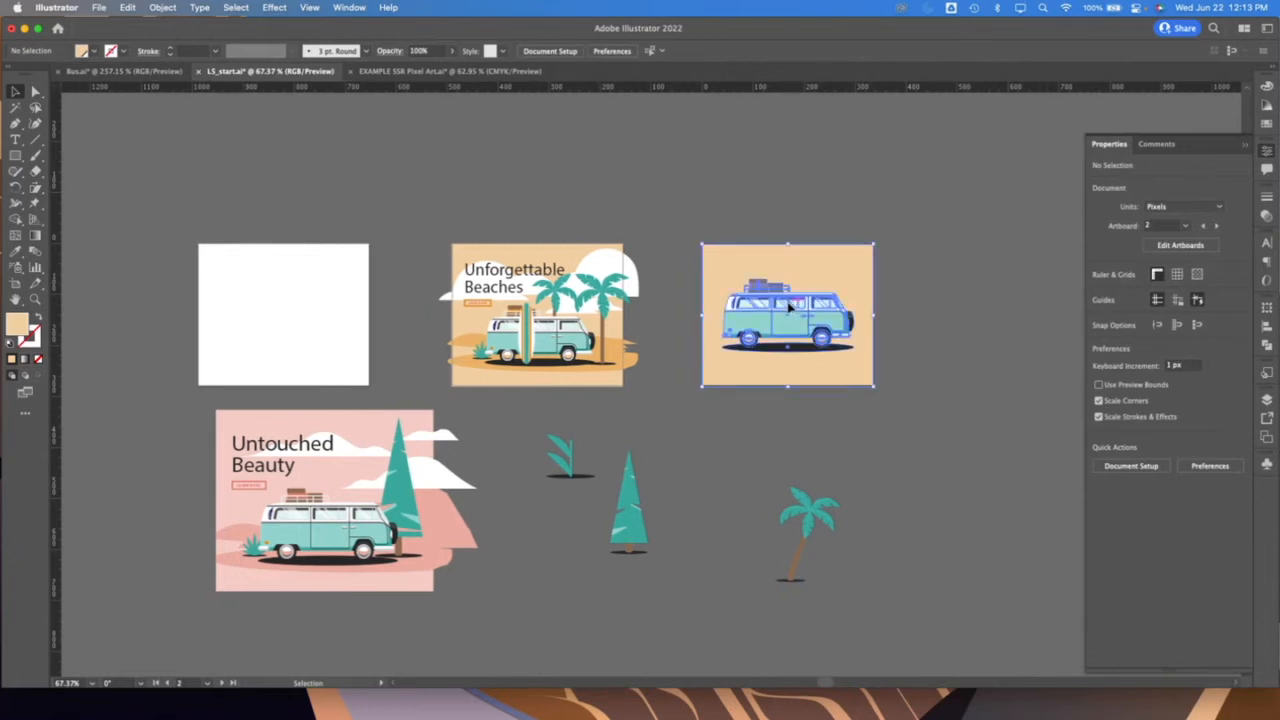
pyautogui.click(520, 292)
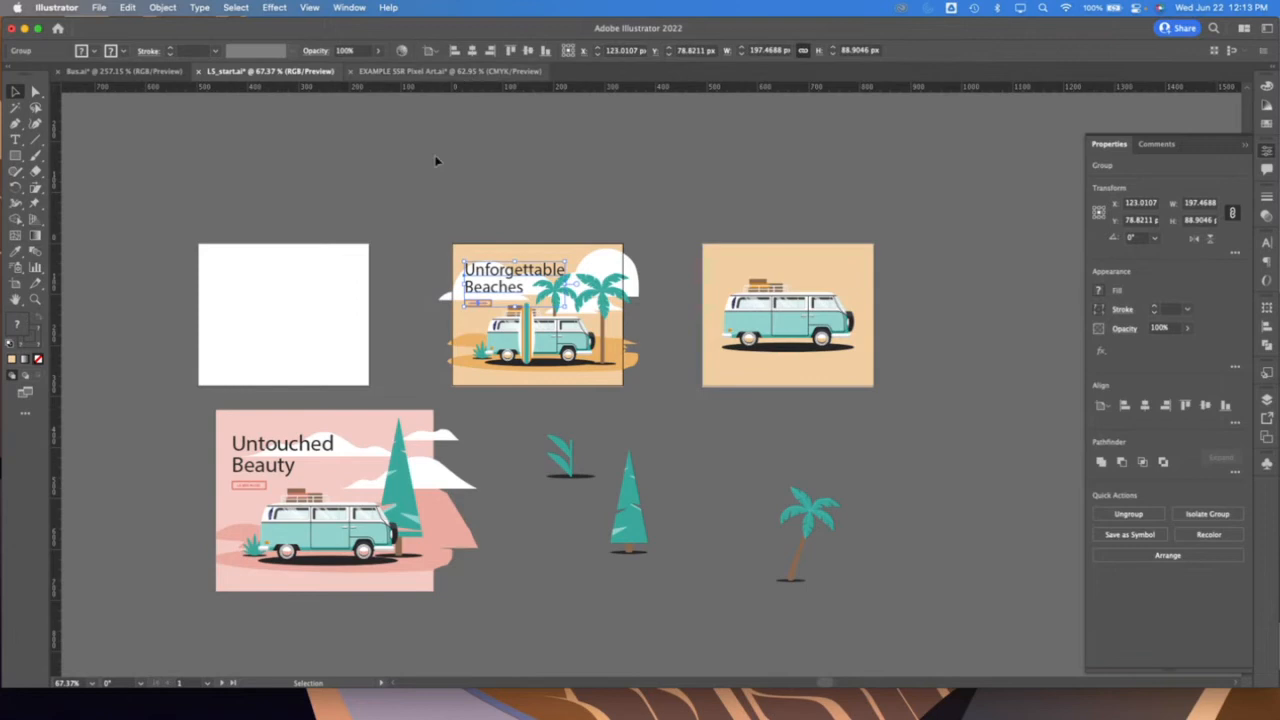
pyautogui.click(323, 252)
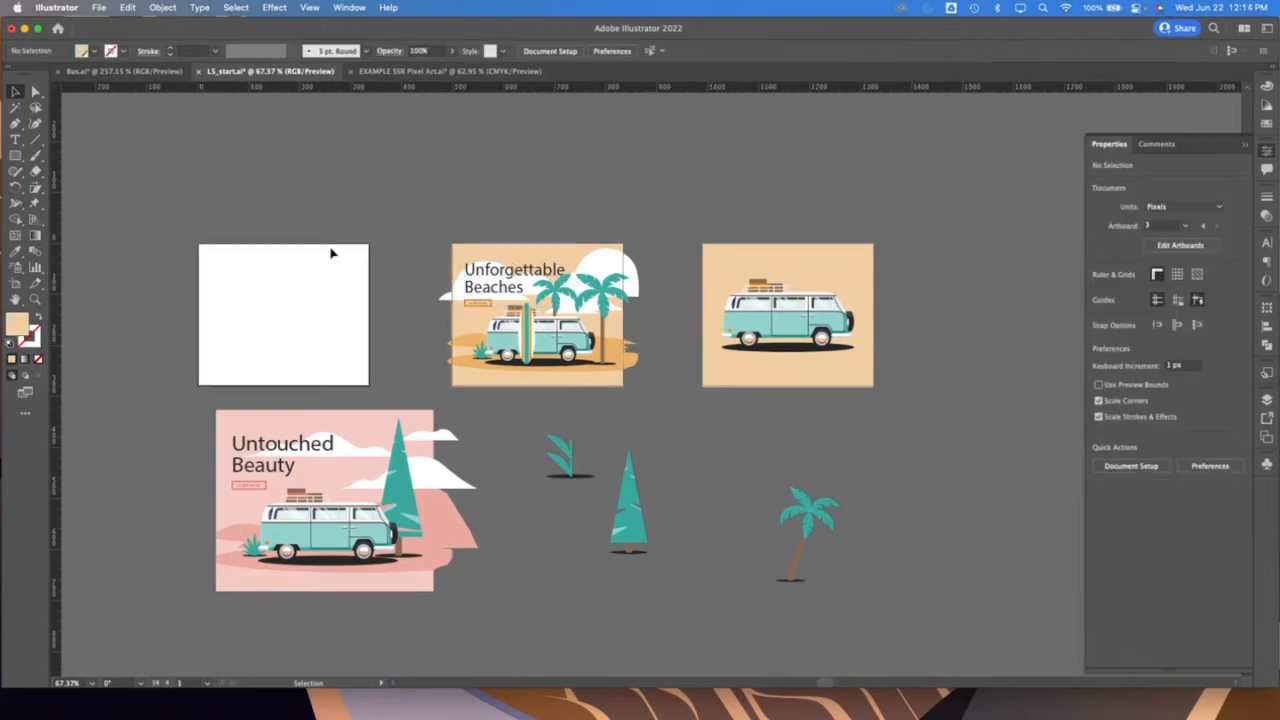
pyautogui.click(551, 291)
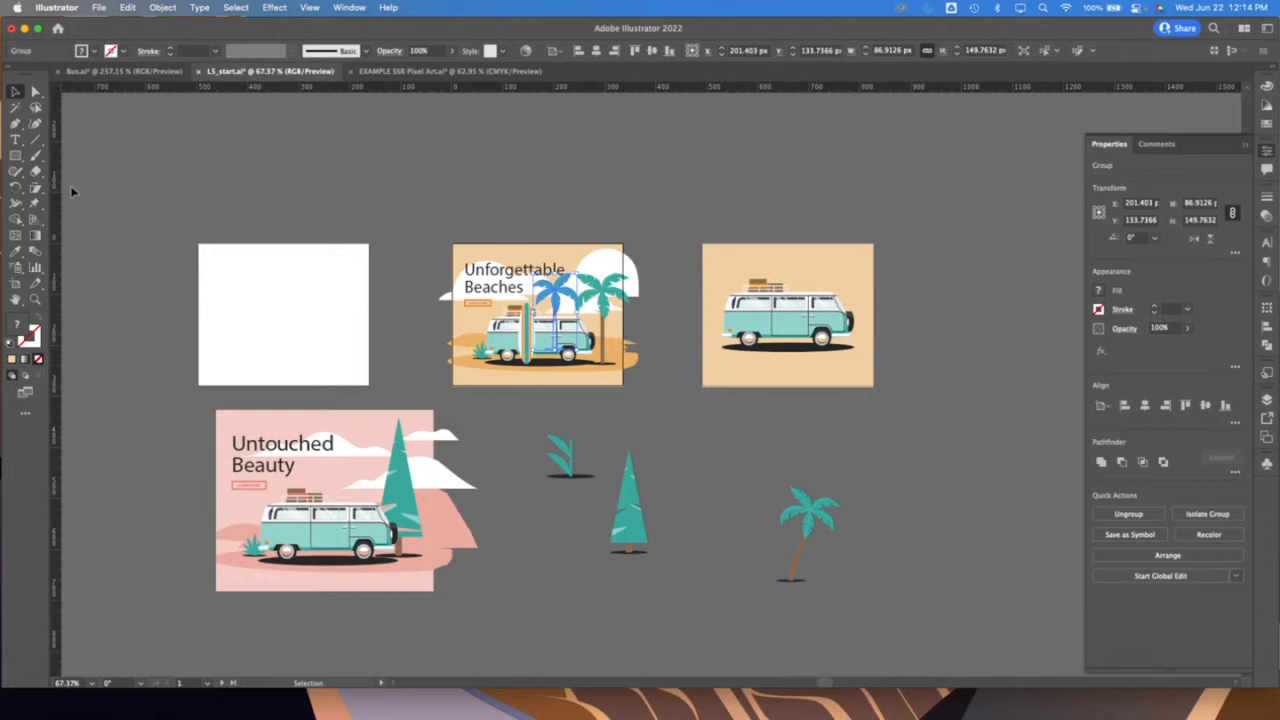
# Try out a vertical ruler guide beside the blank artboard's left edge and remove it
pyautogui.moveTo(57, 188); pyautogui.dragTo(173, 200)
pyautogui.click(251, 291)
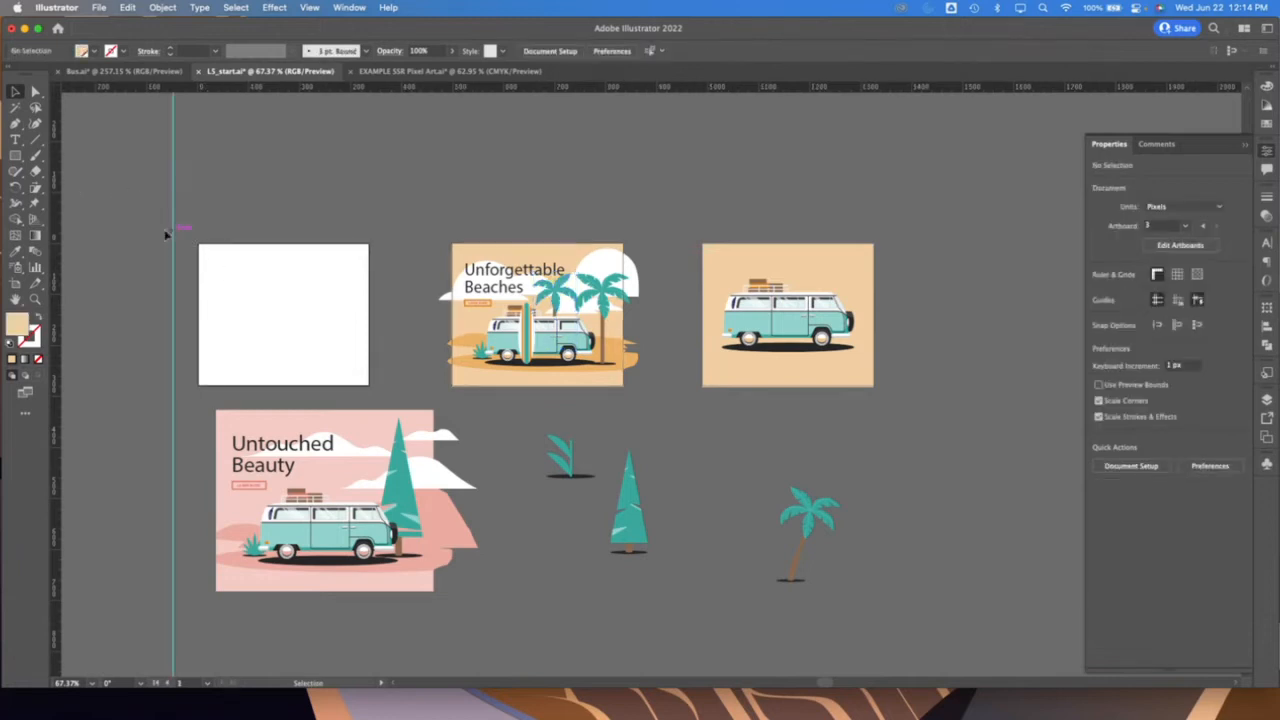
pyautogui.hscroll(-5, 190, 251)
pyautogui.click(234, 253)
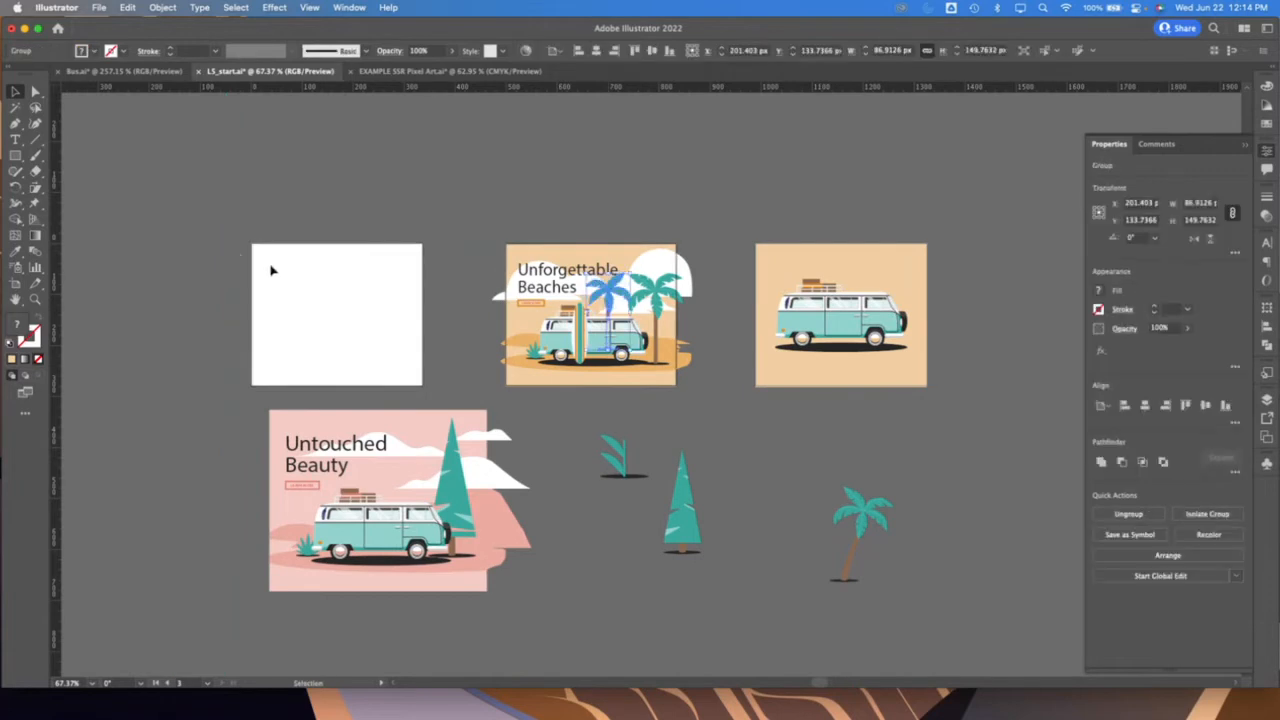
pyautogui.press('Delete')
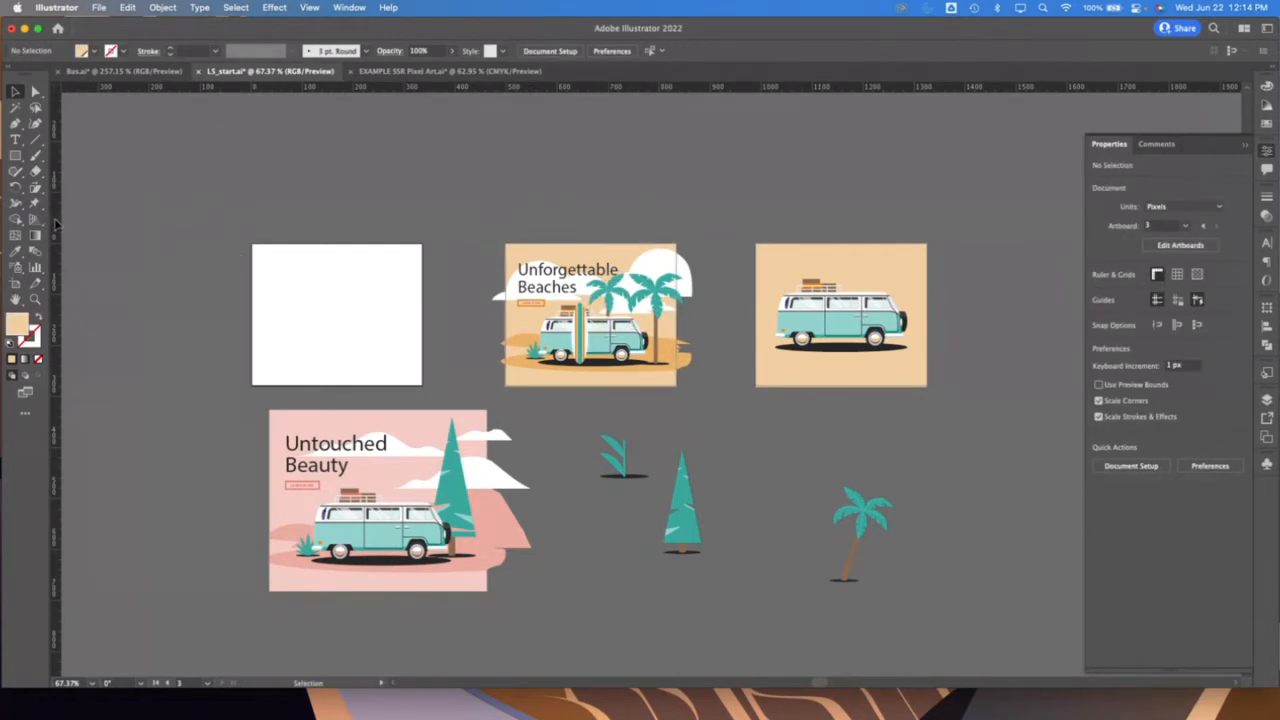
# Place a vertical and a horizontal guide just inside the blank artboard's left and upper edges and toggle the guide lock
pyautogui.moveTo(239, 226); pyautogui.dragTo(55, 237)
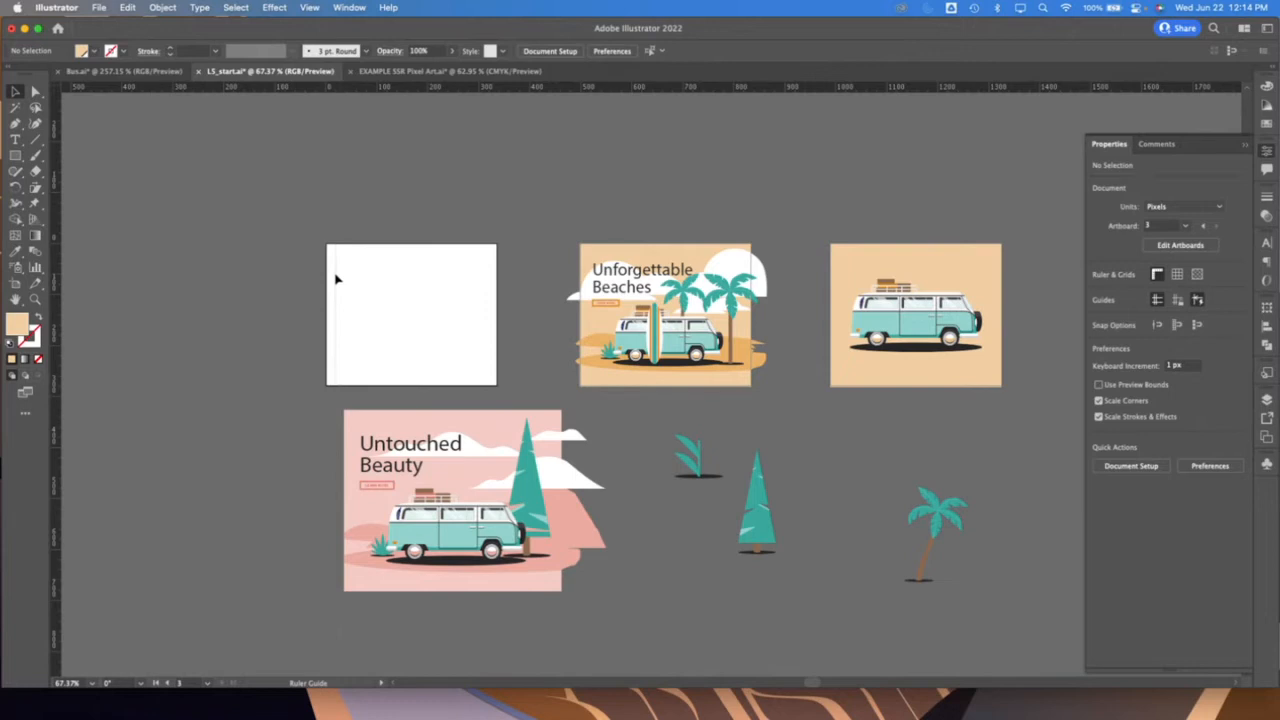
pyautogui.moveTo(336, 279); pyautogui.dragTo(336, 279)
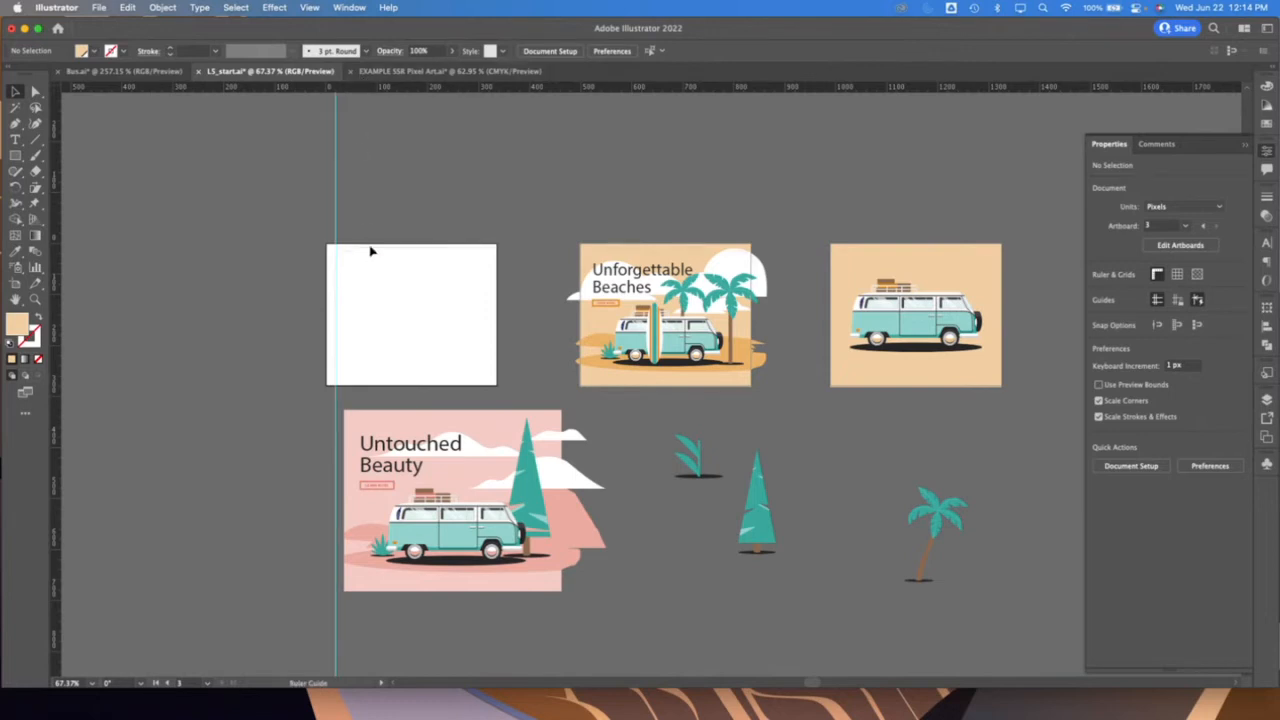
pyautogui.moveTo(371, 246); pyautogui.dragTo(371, 258)
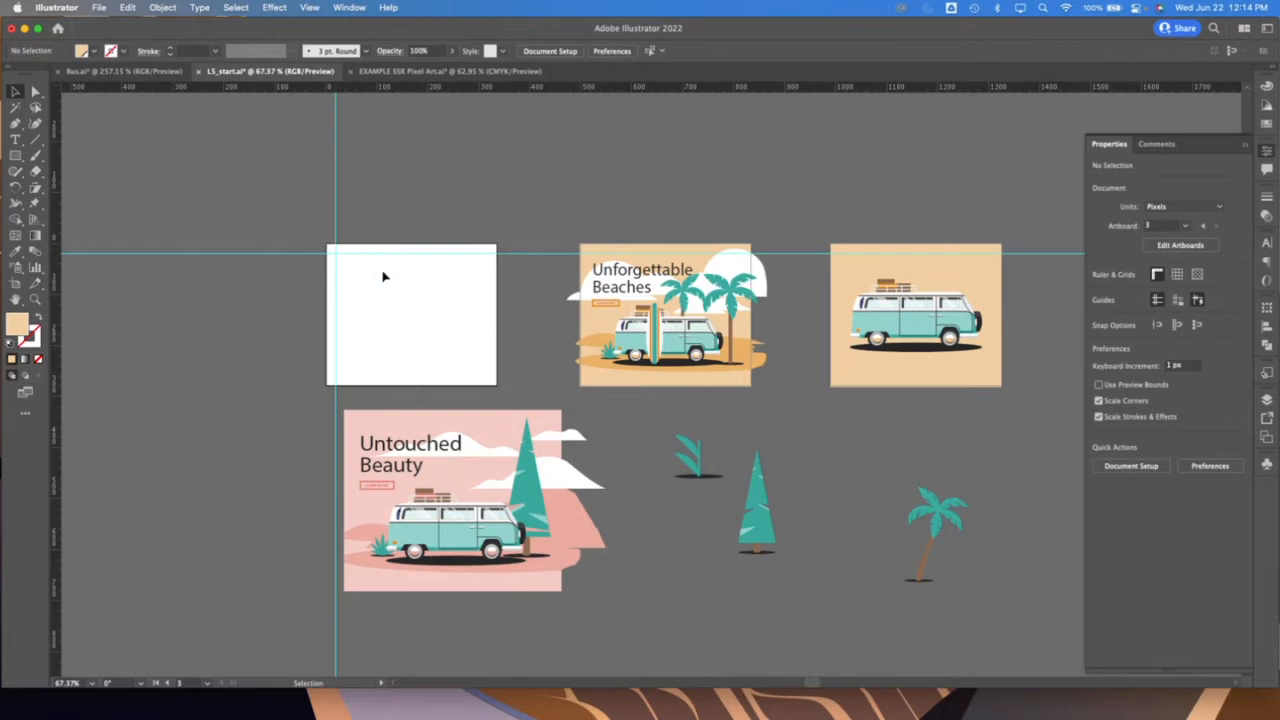
pyautogui.click(309, 7)
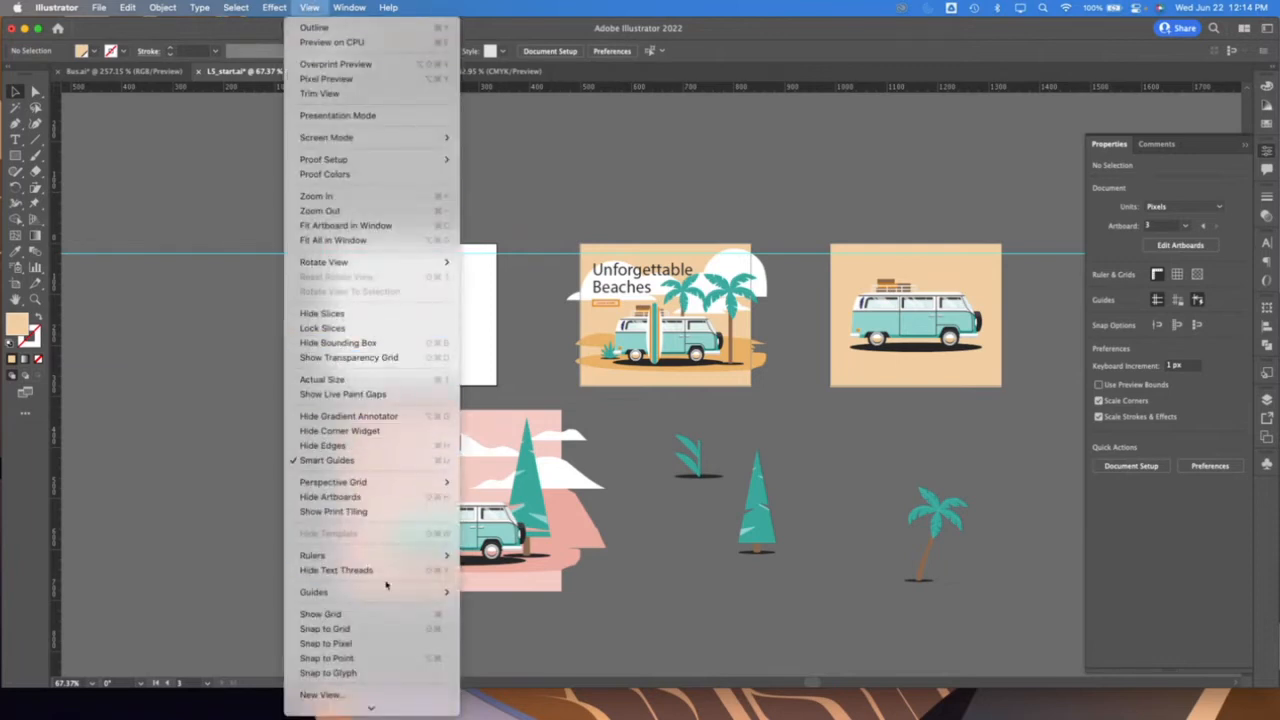
pyautogui.moveTo(390, 594)
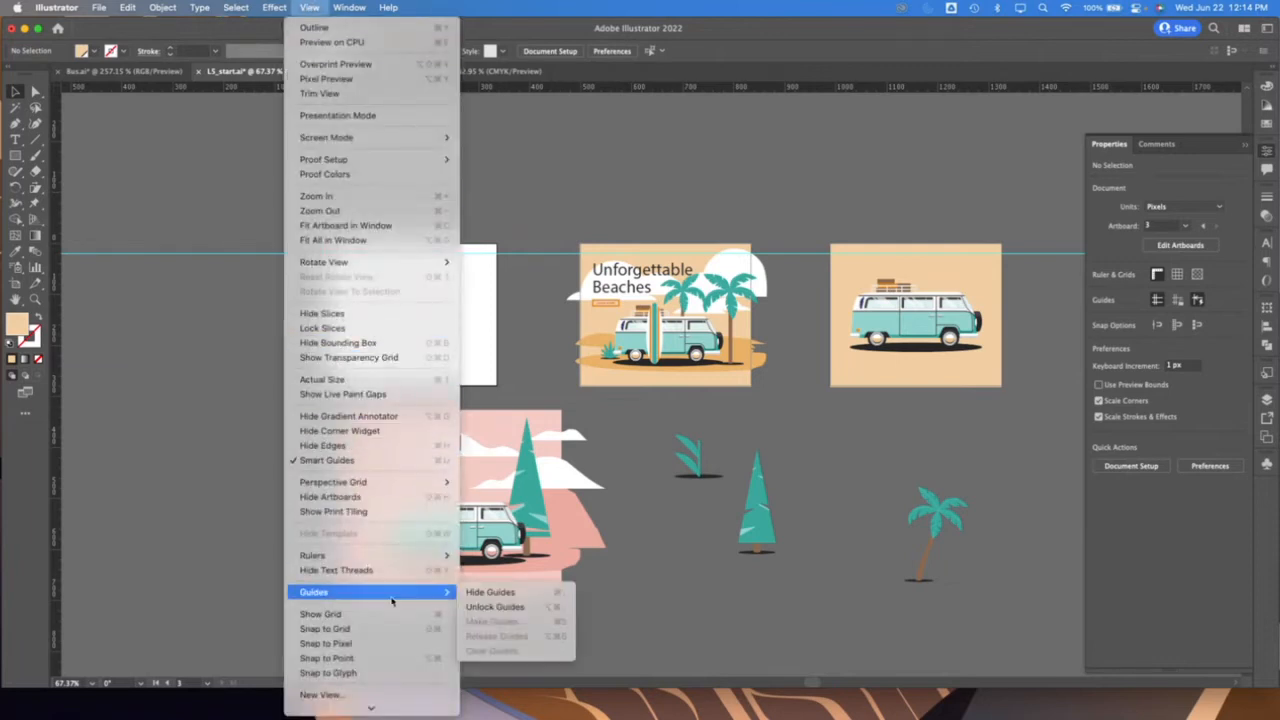
pyautogui.click(494, 607)
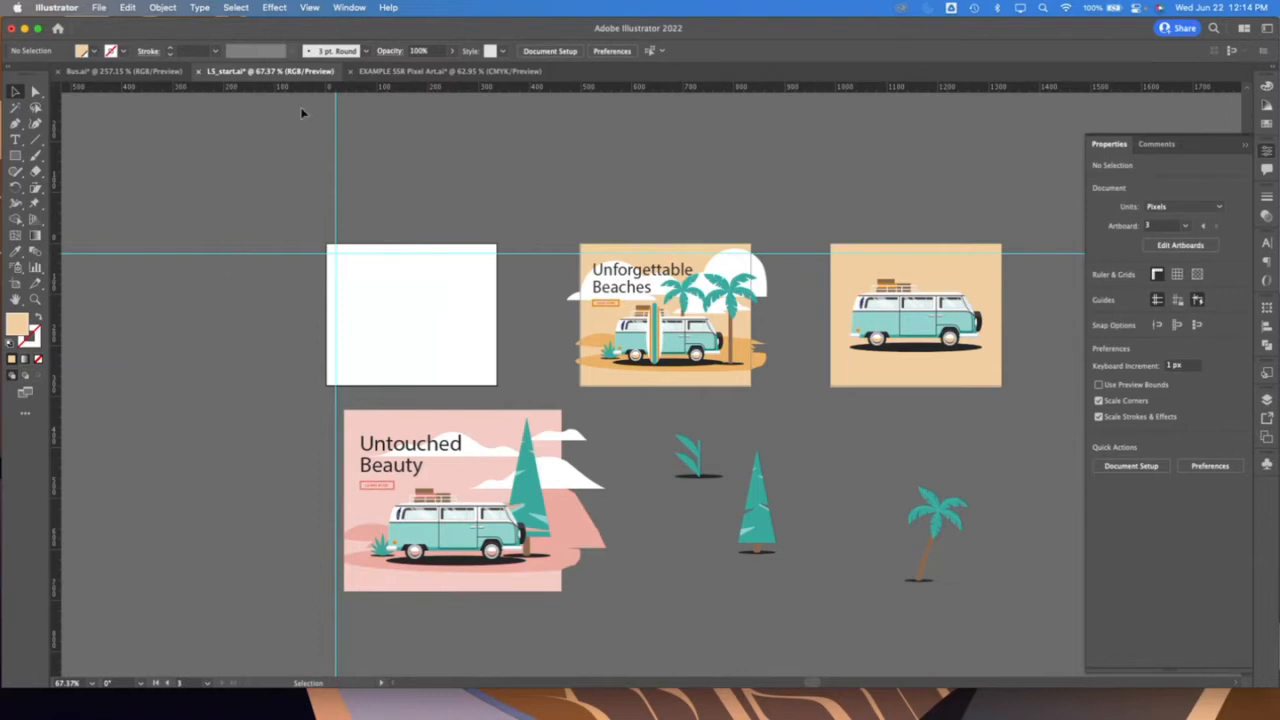
# Hide the guides and show them again
pyautogui.click(314, 7)
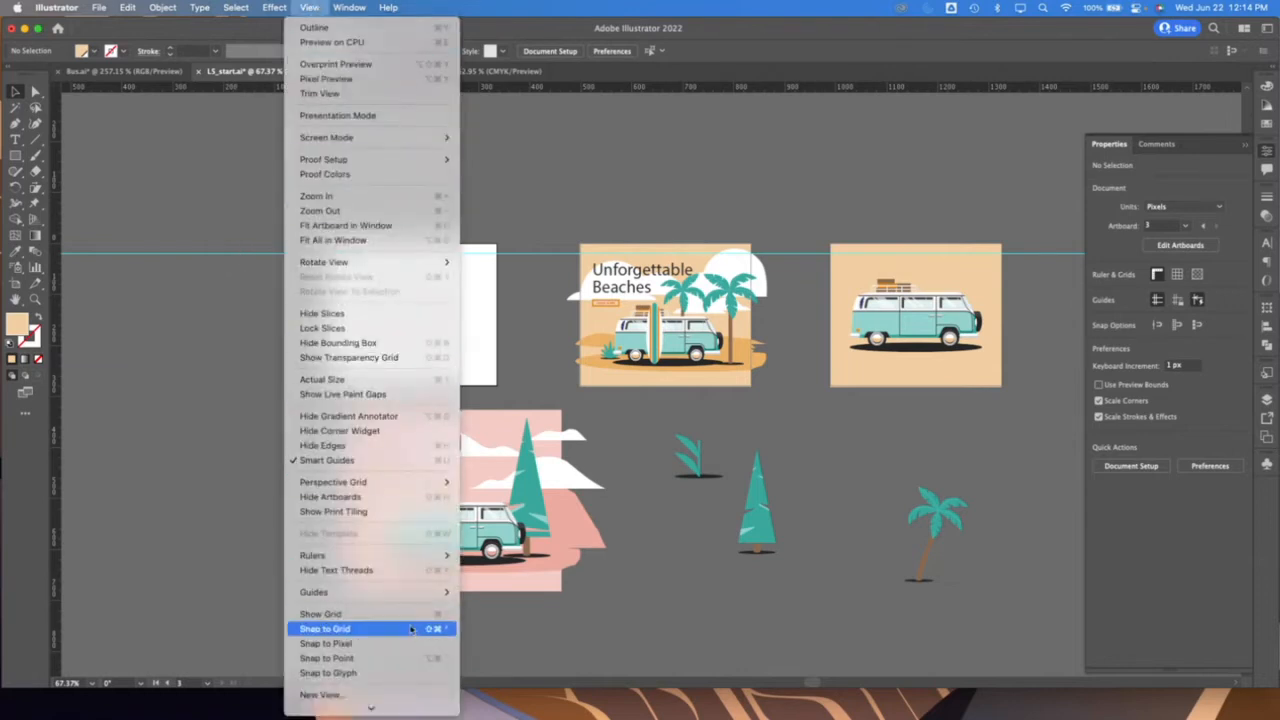
pyautogui.moveTo(409, 592)
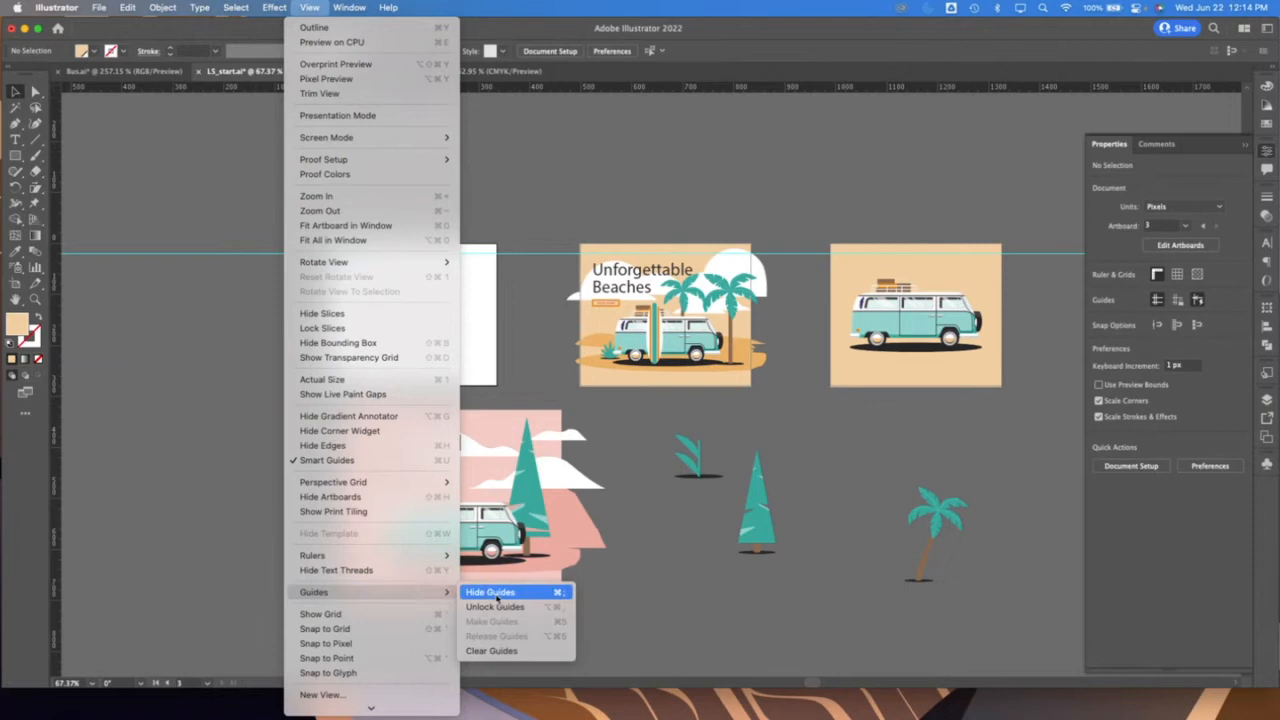
pyautogui.click(495, 593)
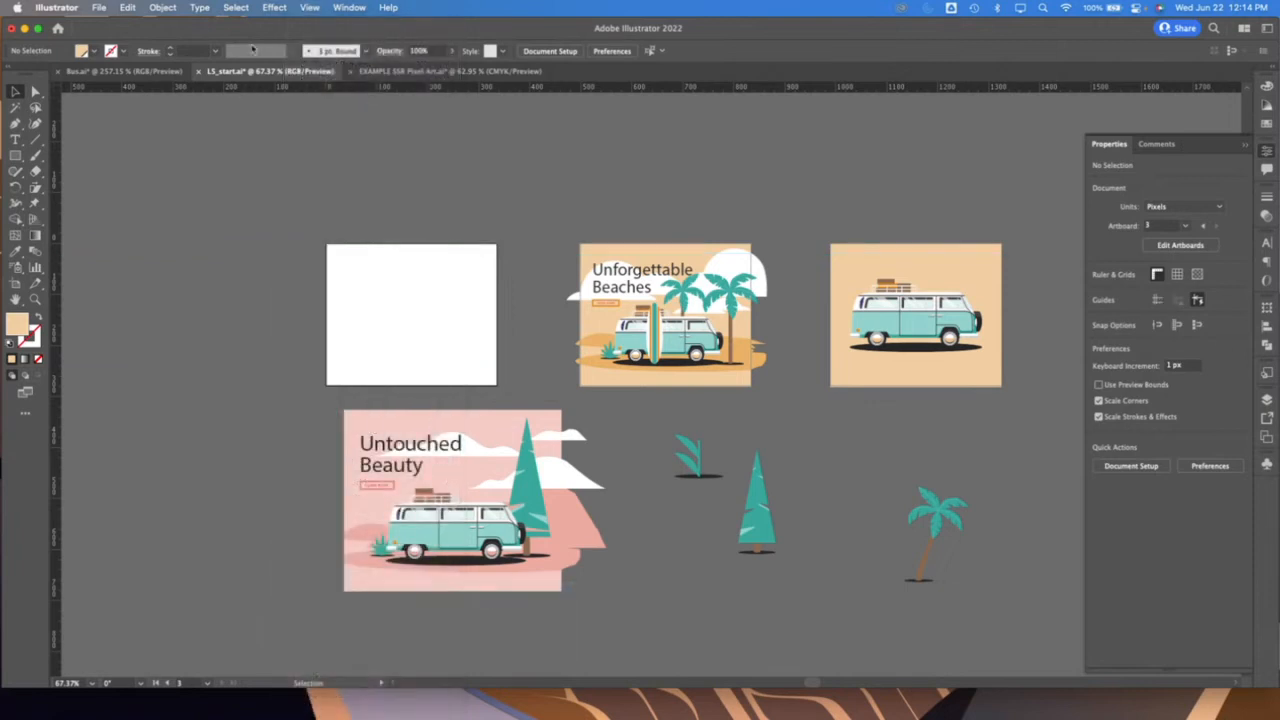
pyautogui.click(238, 7)
pyautogui.moveTo(309, 7)
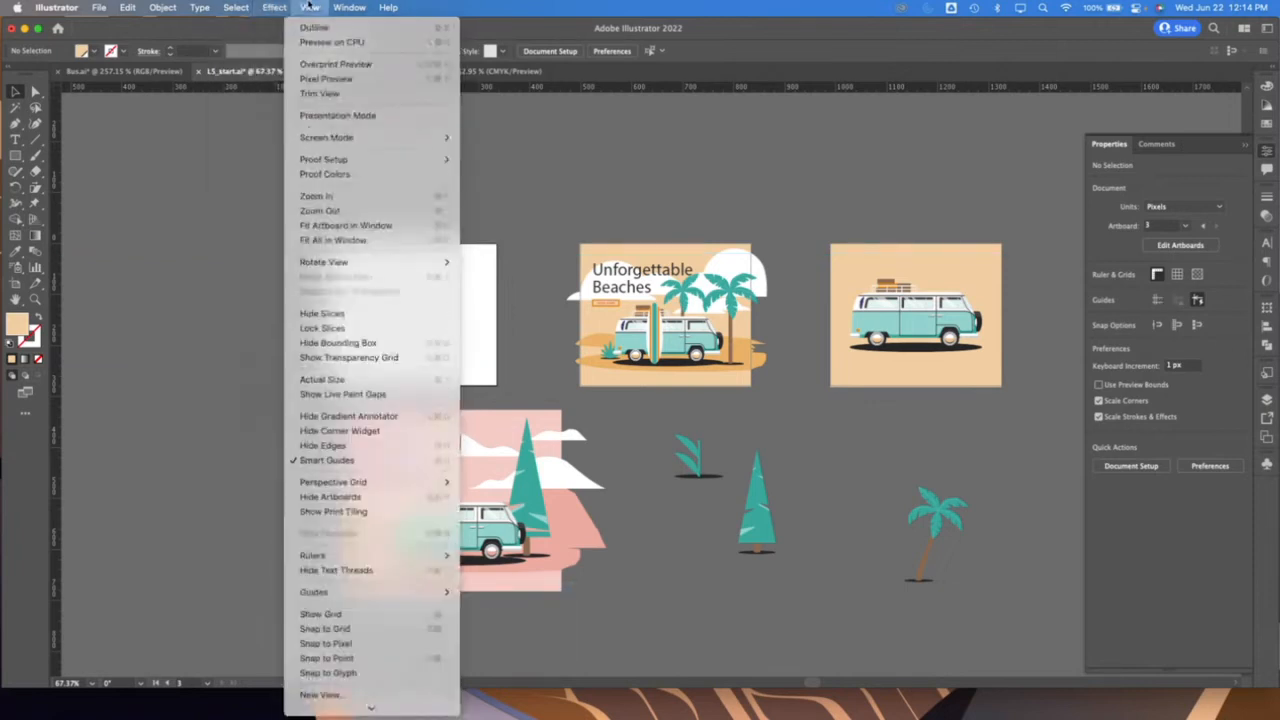
pyautogui.moveTo(356, 594)
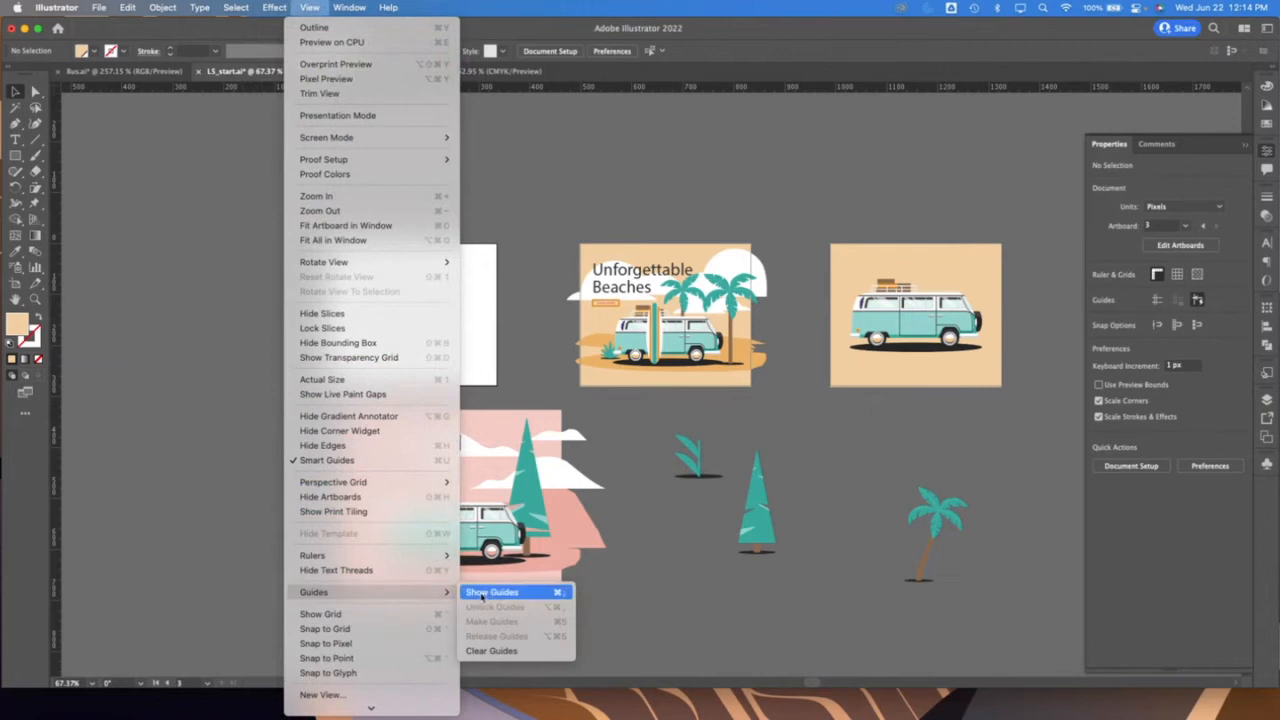
pyautogui.click(483, 594)
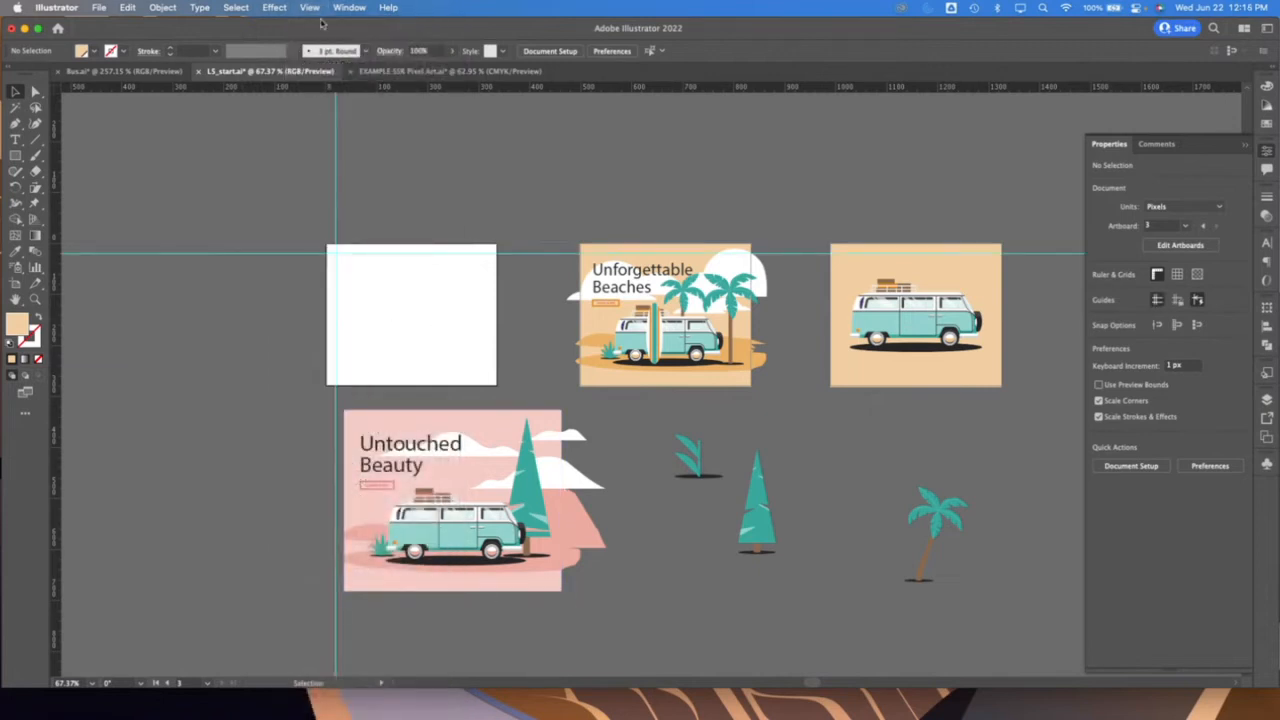
# Clear all ruler guides from the document
pyautogui.click(312, 8)
pyautogui.moveTo(370, 594)
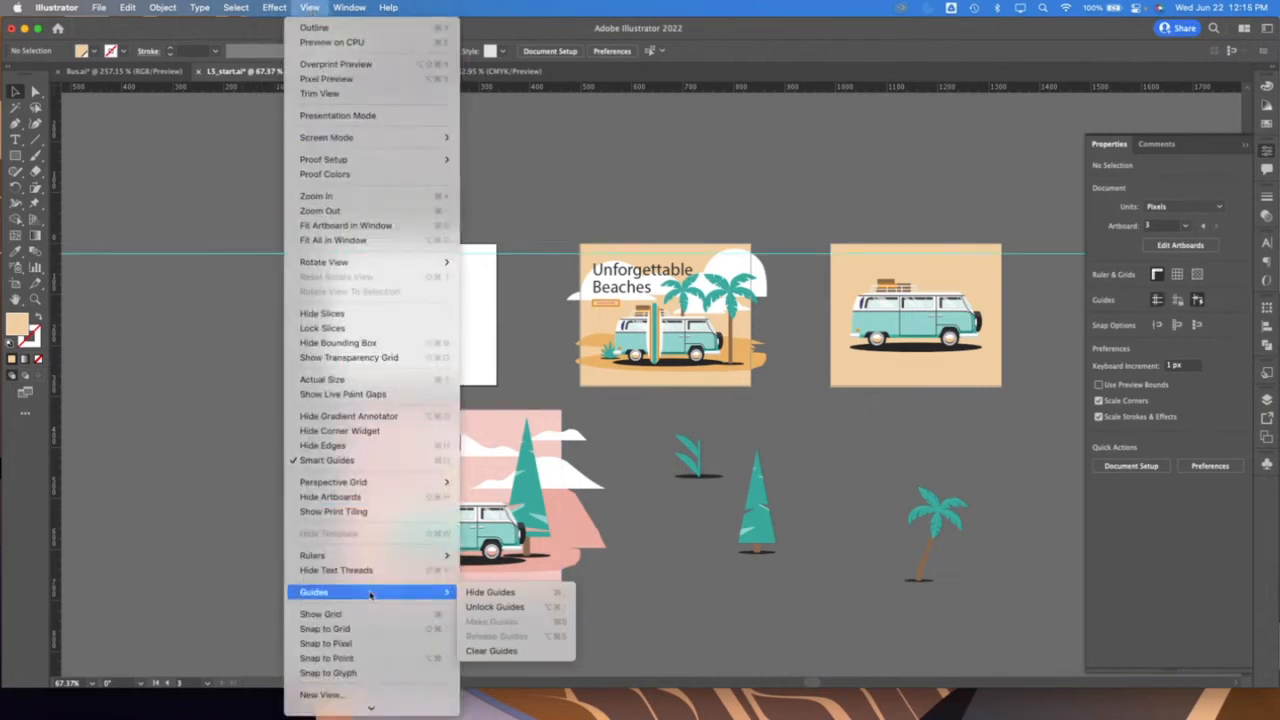
pyautogui.click(491, 651)
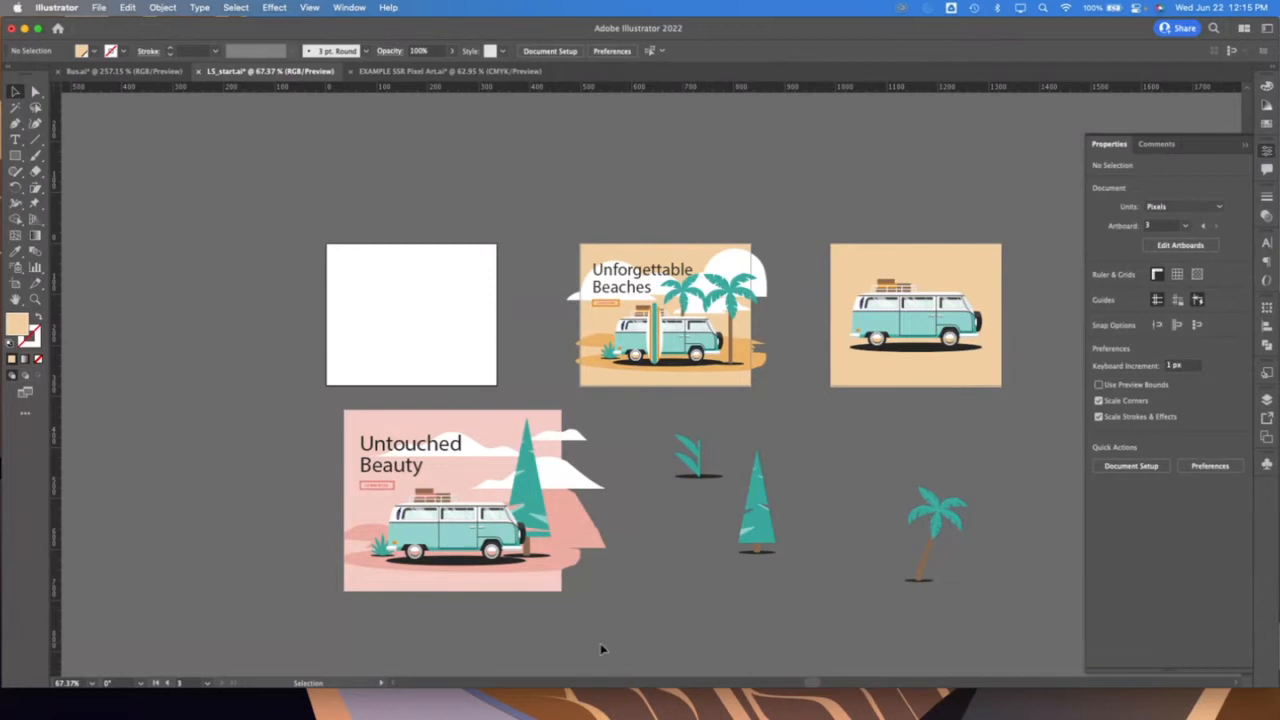
# Fit the Untouched Beauty artwork, scaled proportionally to a width of 336 px, against the blank artboard's upper-left corner
pyautogui.click(346, 420)
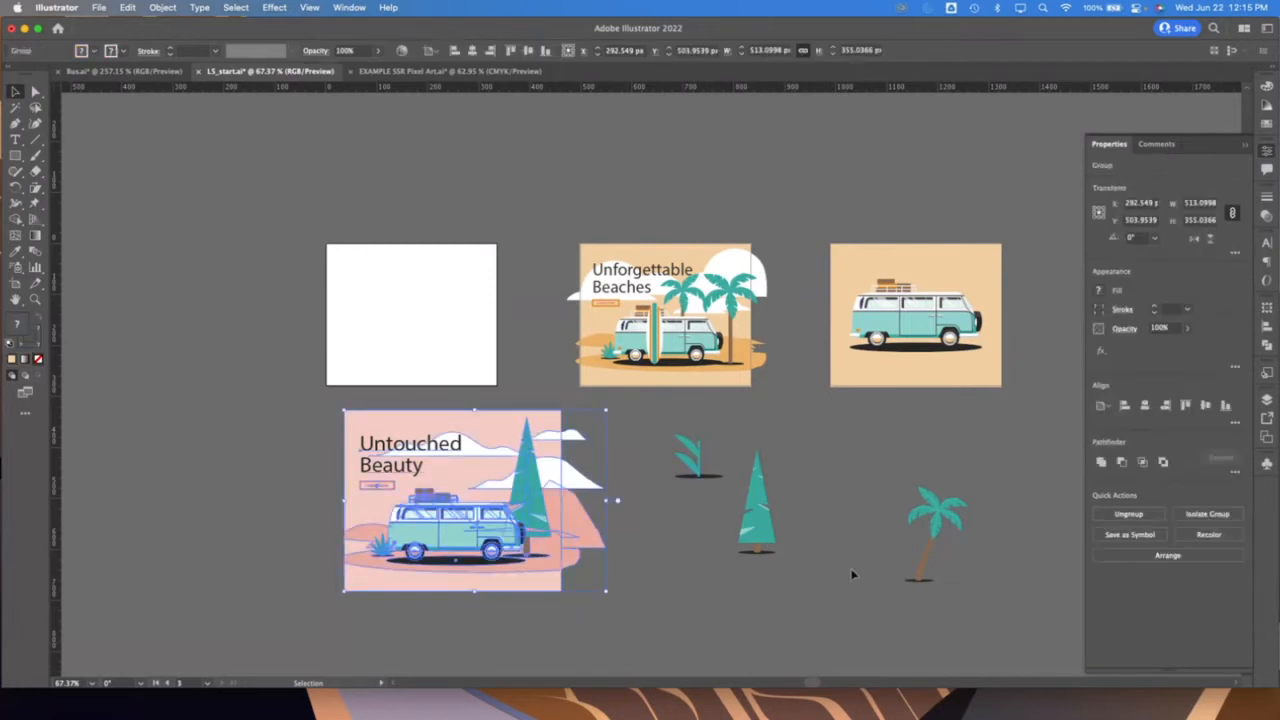
pyautogui.moveTo(537, 534); pyautogui.dragTo(472, 328)
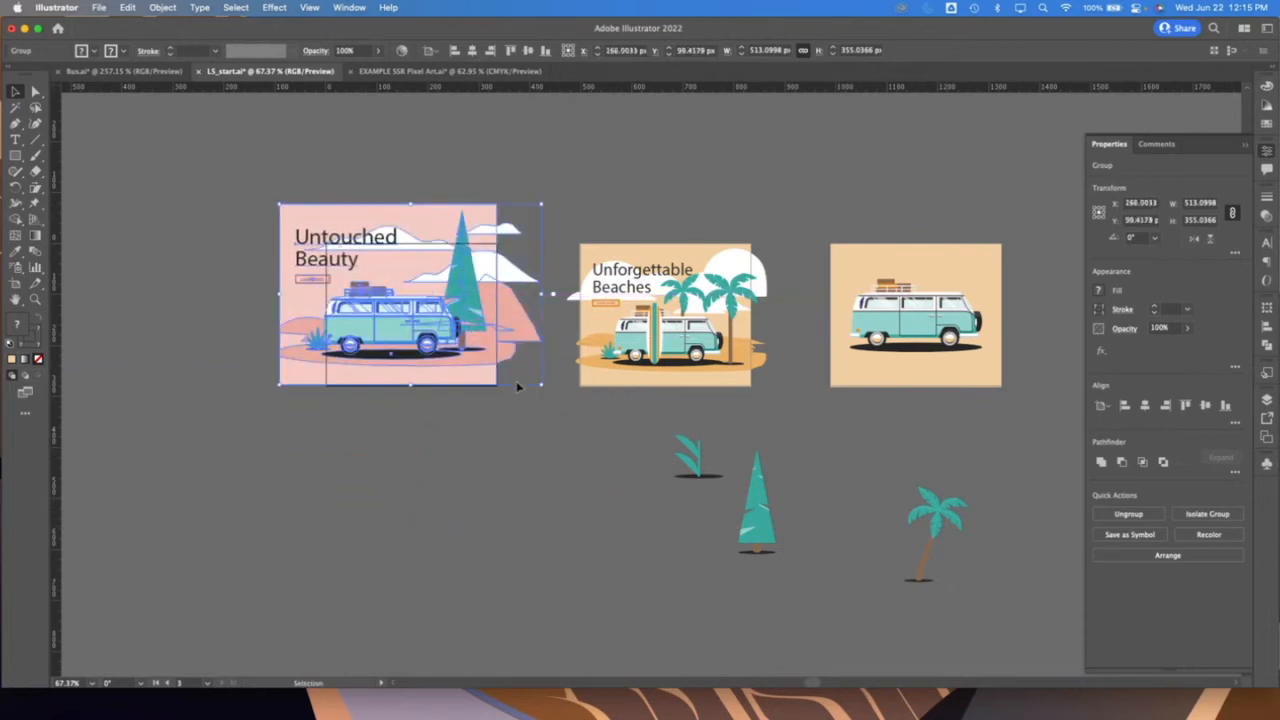
pyautogui.click(1200, 204)
pyautogui.write('5')
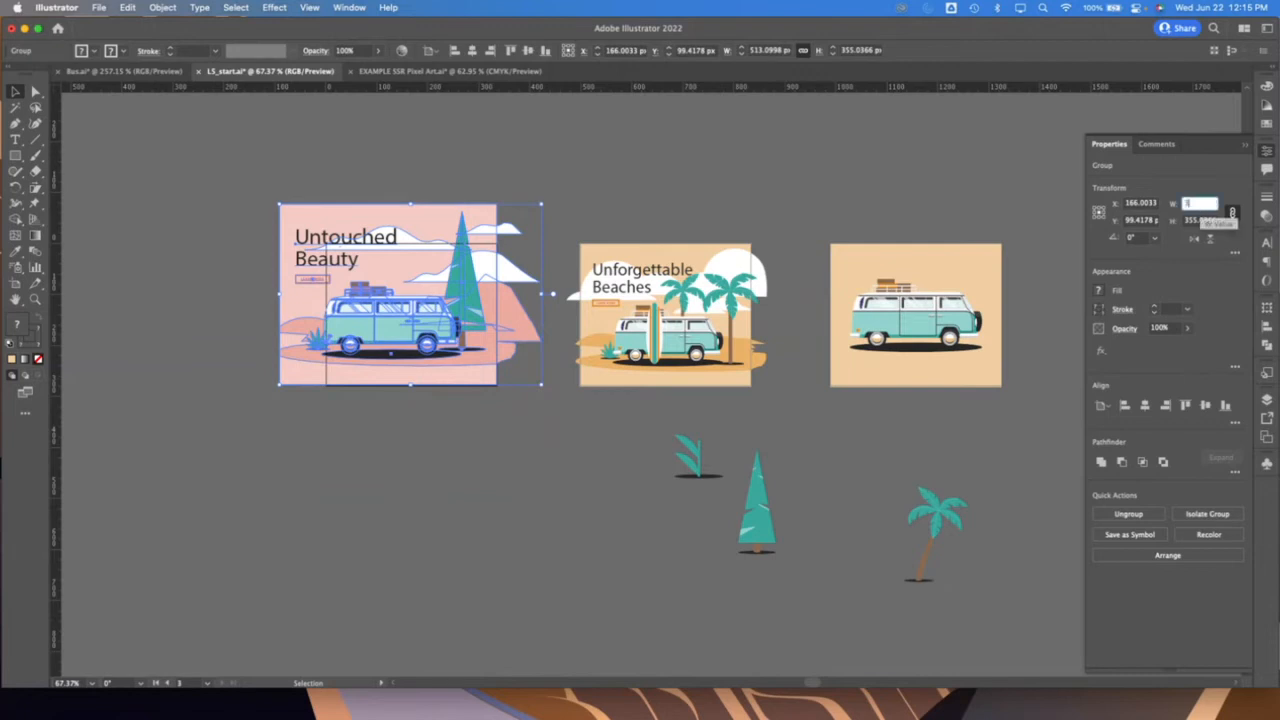
pyautogui.write('36')
pyautogui.press('Tab')
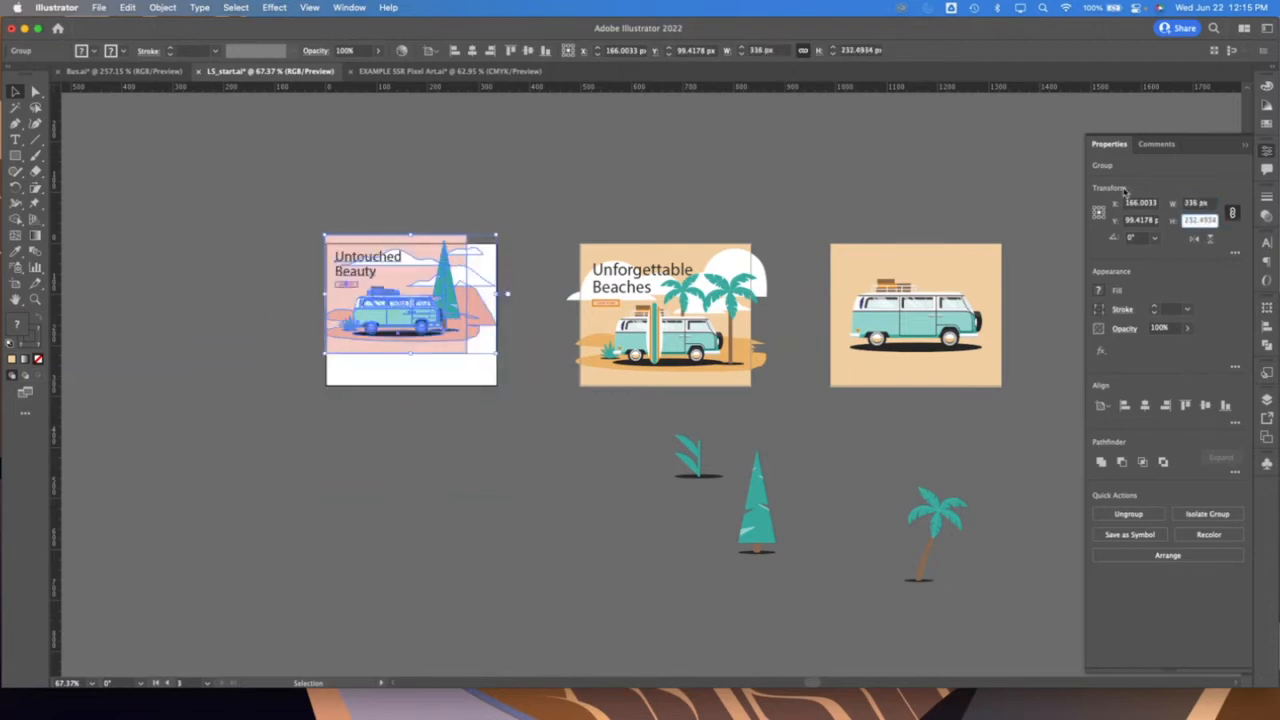
pyautogui.moveTo(424, 290); pyautogui.dragTo(421, 297)
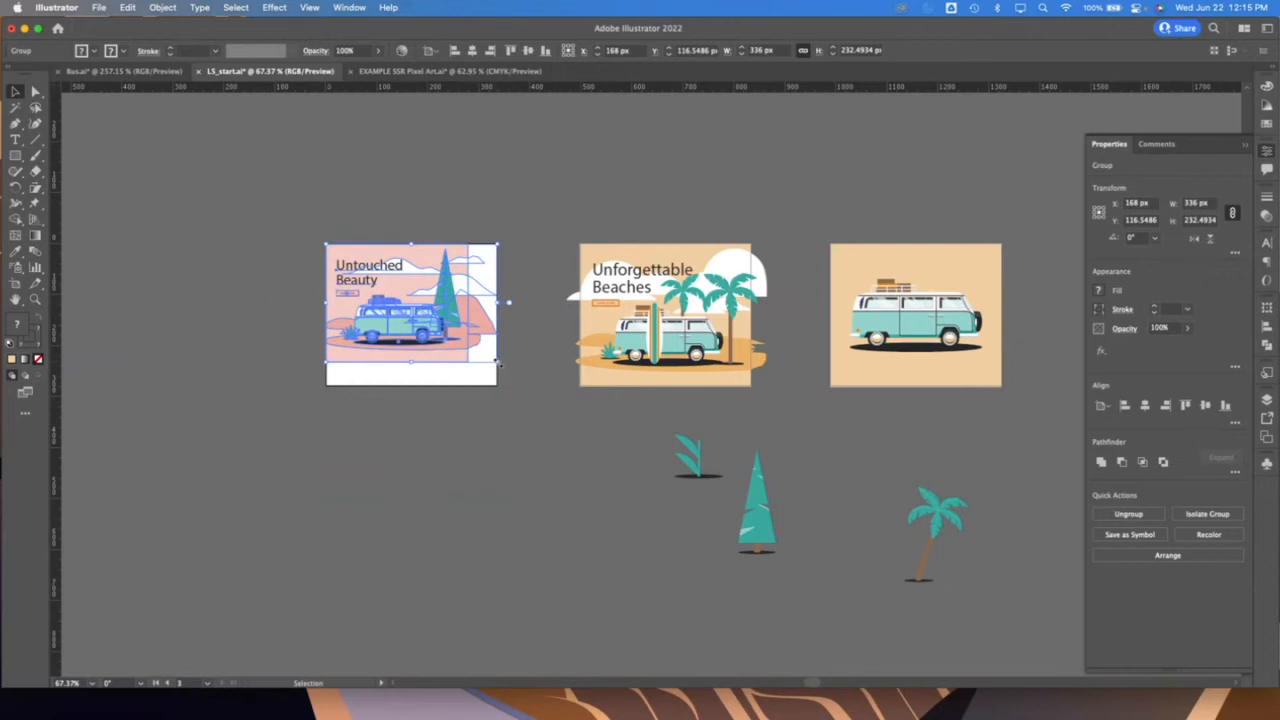
# Scale the Untouched Beauty artwork proportionally to about 406 by 281 px so it covers its artboard's full height
pyautogui.moveTo(498, 363); pyautogui.dragTo(526, 427)
pyautogui.click(529, 423)
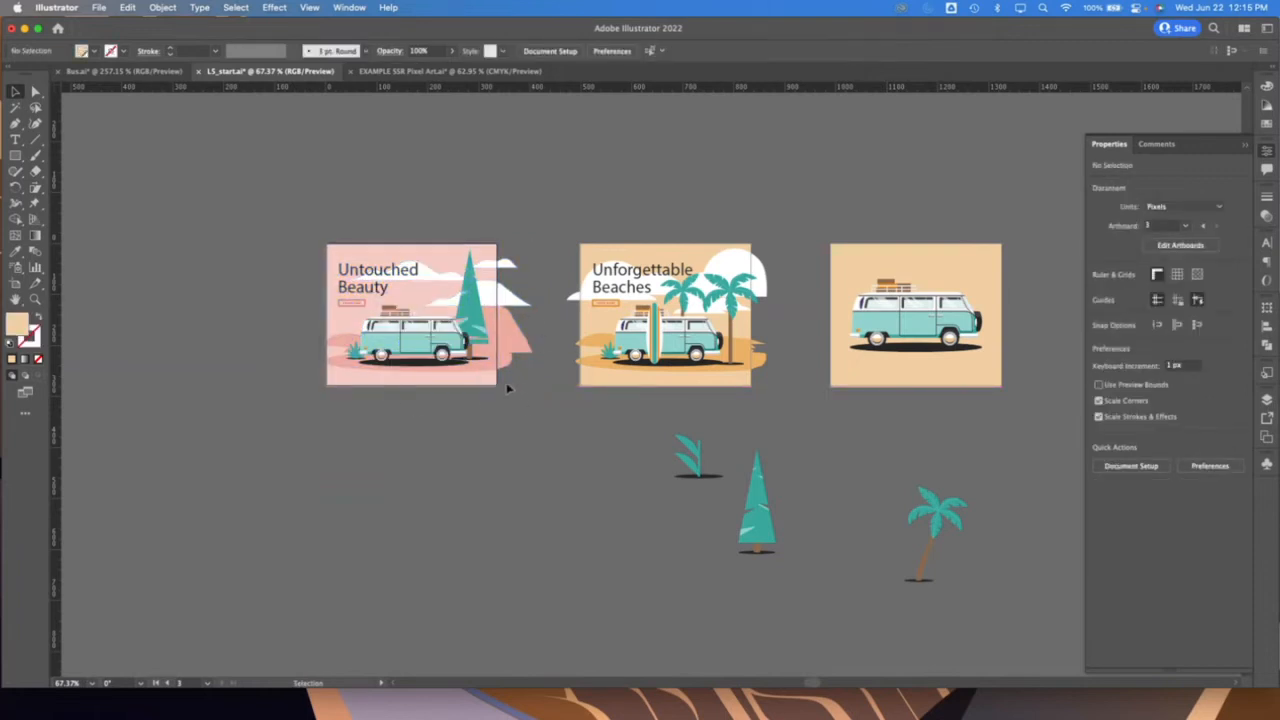
pyautogui.click(508, 389)
pyautogui.moveTo(506, 386); pyautogui.dragTo(536, 446)
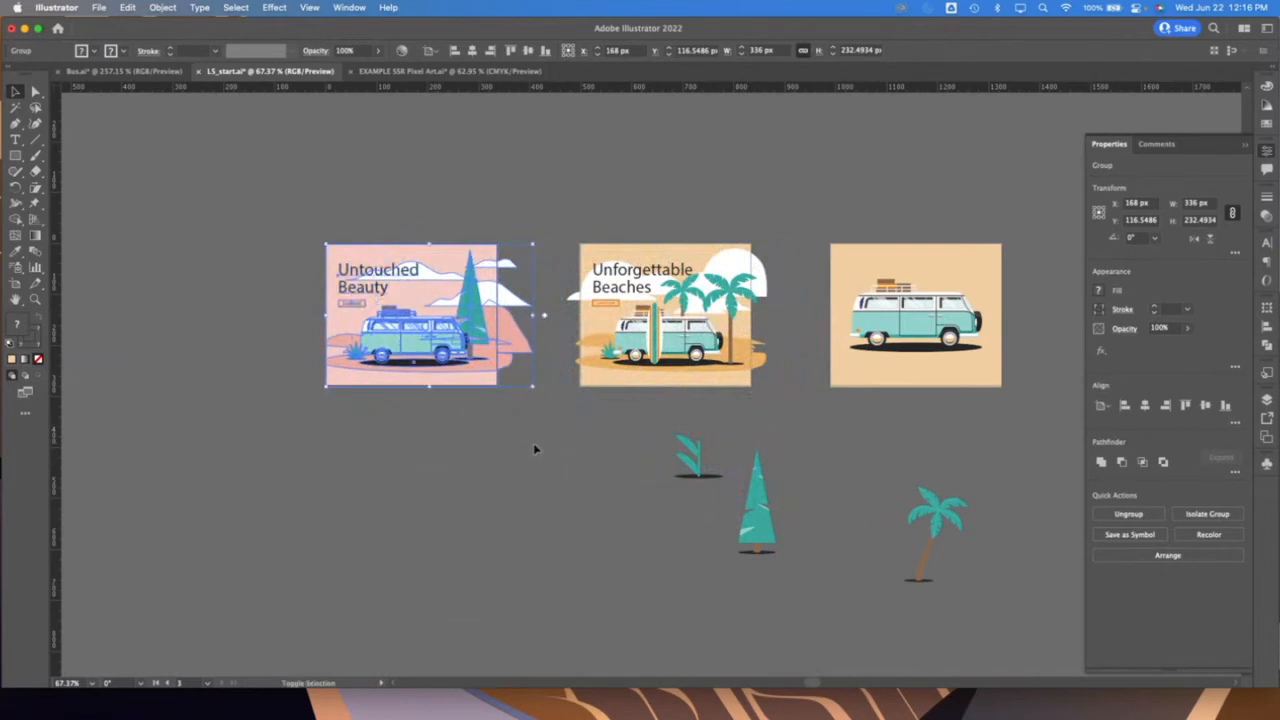
pyautogui.click(506, 449)
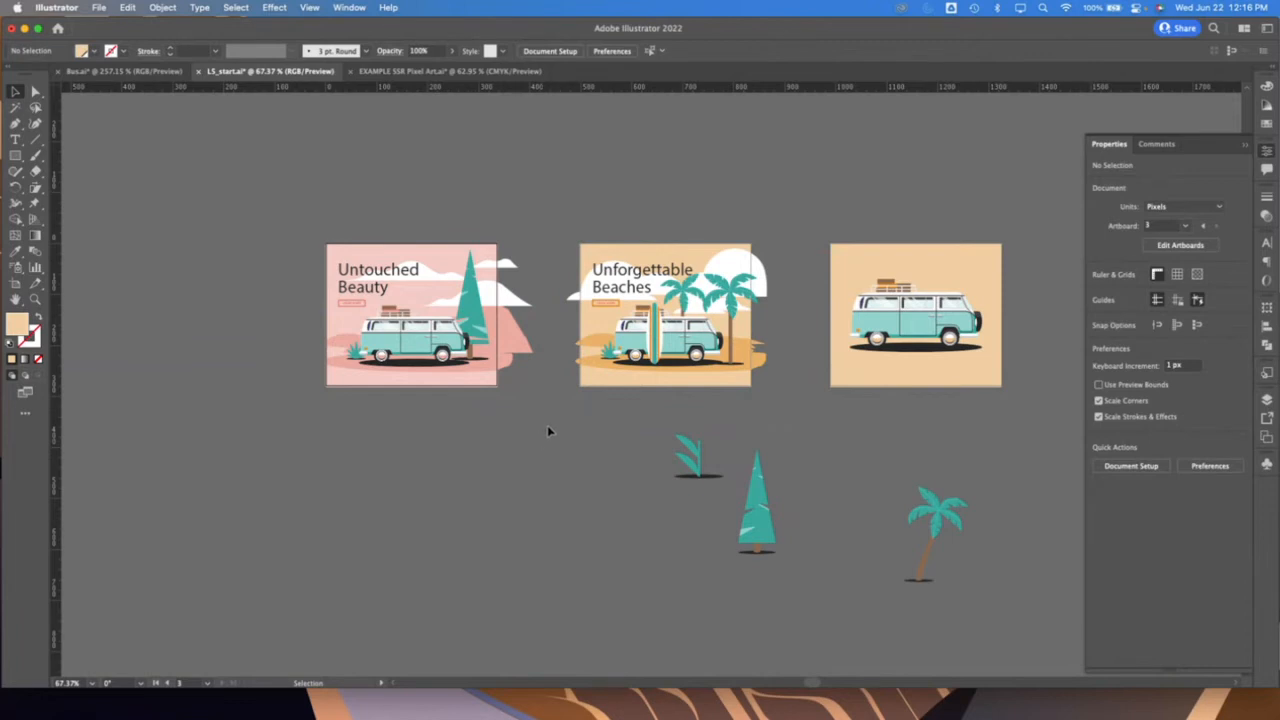
# Enlarge the Unforgettable Beaches heading group proportionally and place a horizontal guide along the top of its text
pyautogui.click(630, 372)
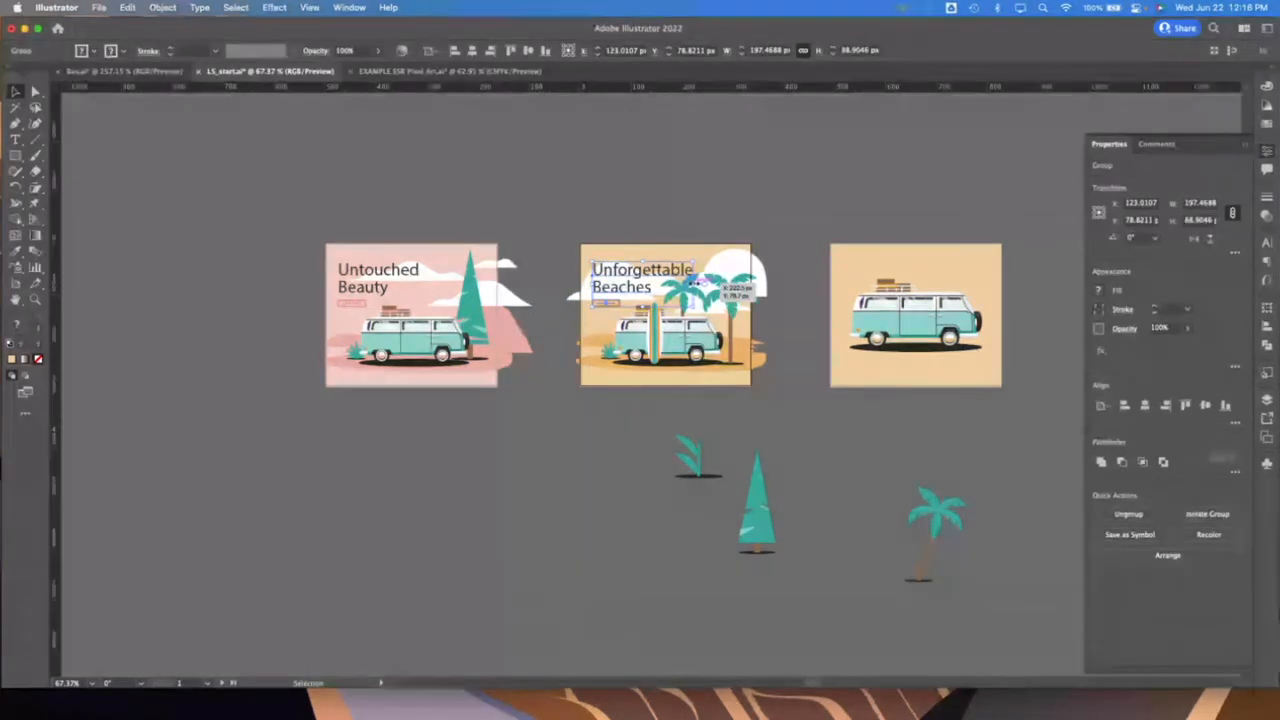
pyautogui.moveTo(693, 262); pyautogui.dragTo(732, 249)
pyautogui.click(517, 464)
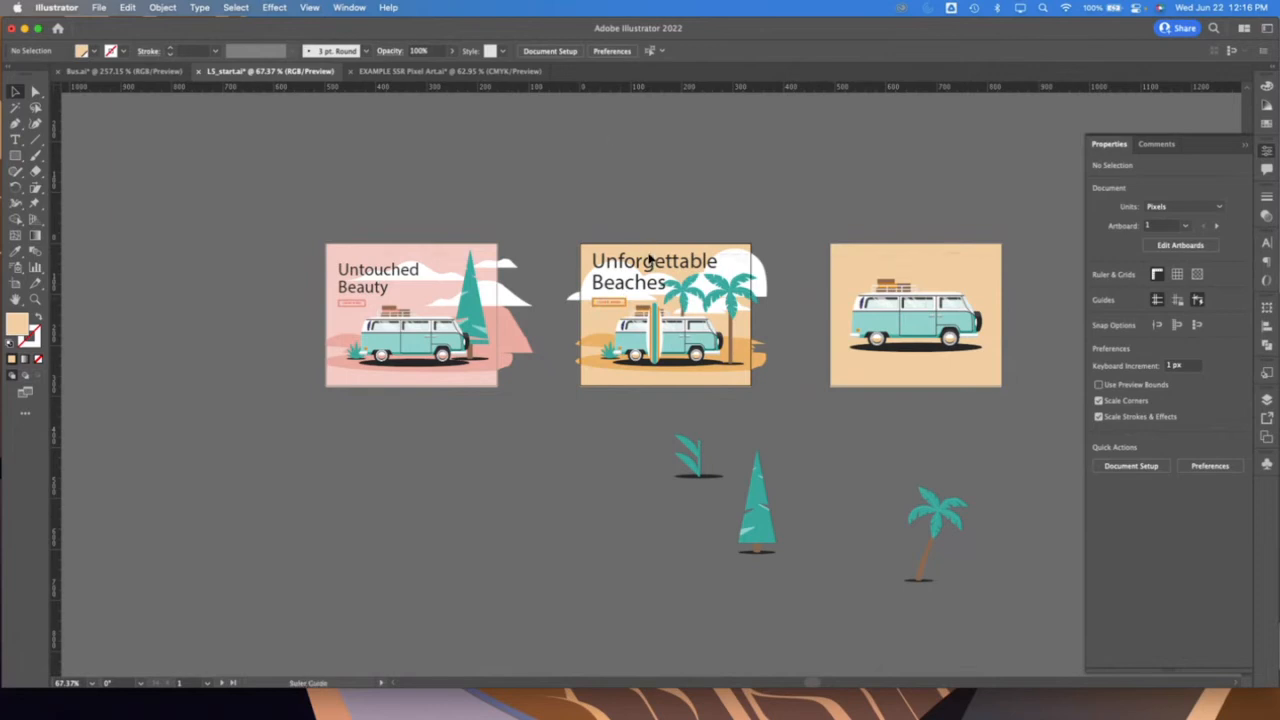
# Ungroup the Untouched Beauty artwork and enlarge its heading group up to the guide, about 186 px wide
pyautogui.click(405, 285)
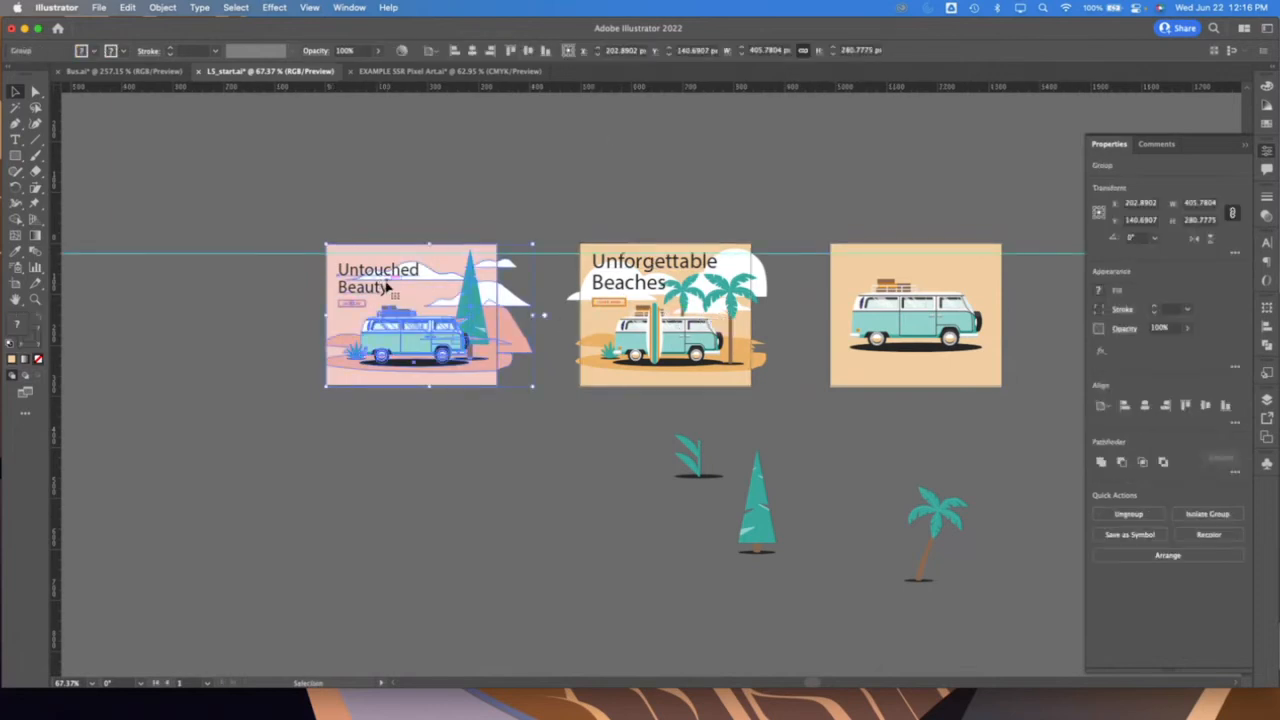
pyautogui.press('super+shift+g')
pyautogui.press('super+shift+a')
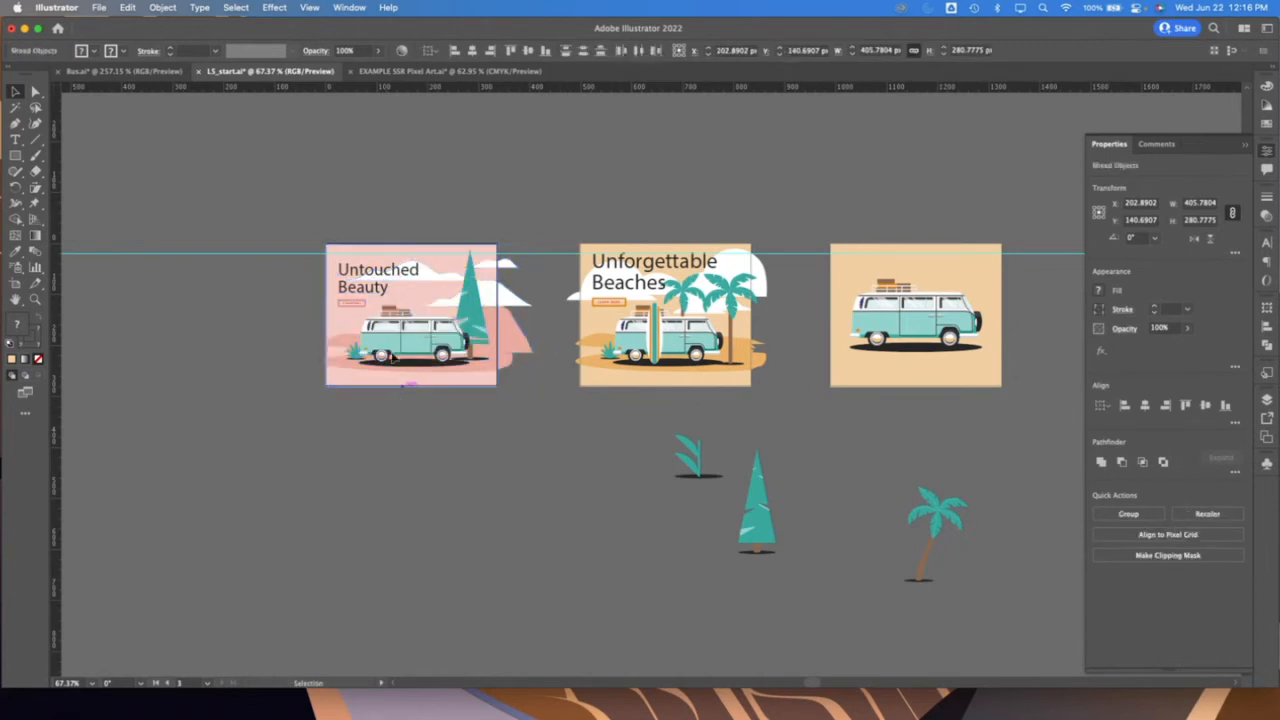
pyautogui.click(387, 279)
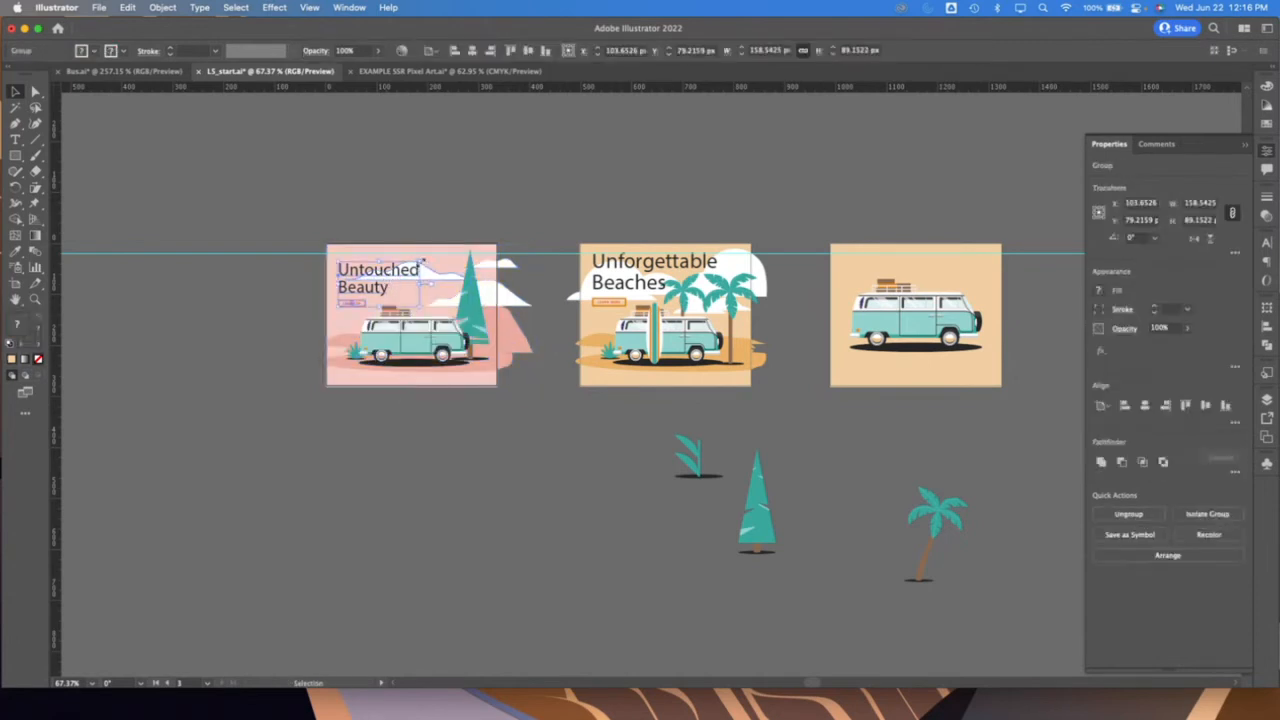
pyautogui.moveTo(423, 259); pyautogui.dragTo(457, 254)
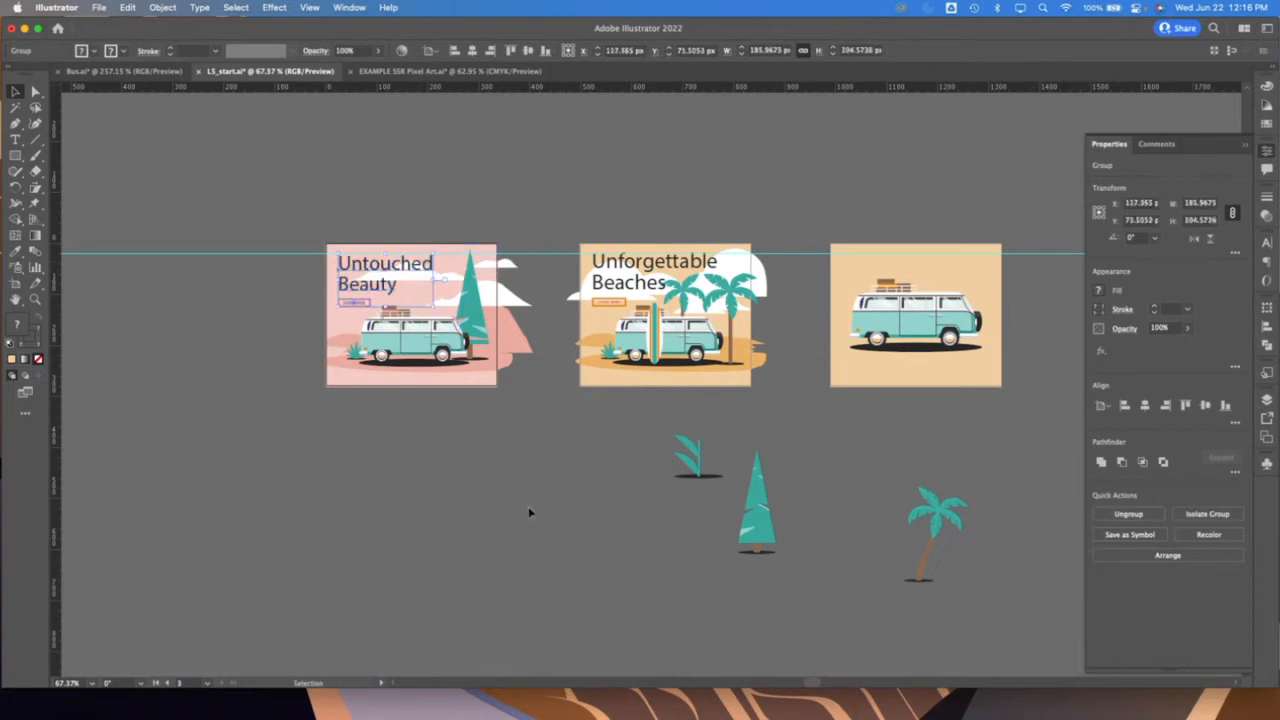
pyautogui.click(534, 517)
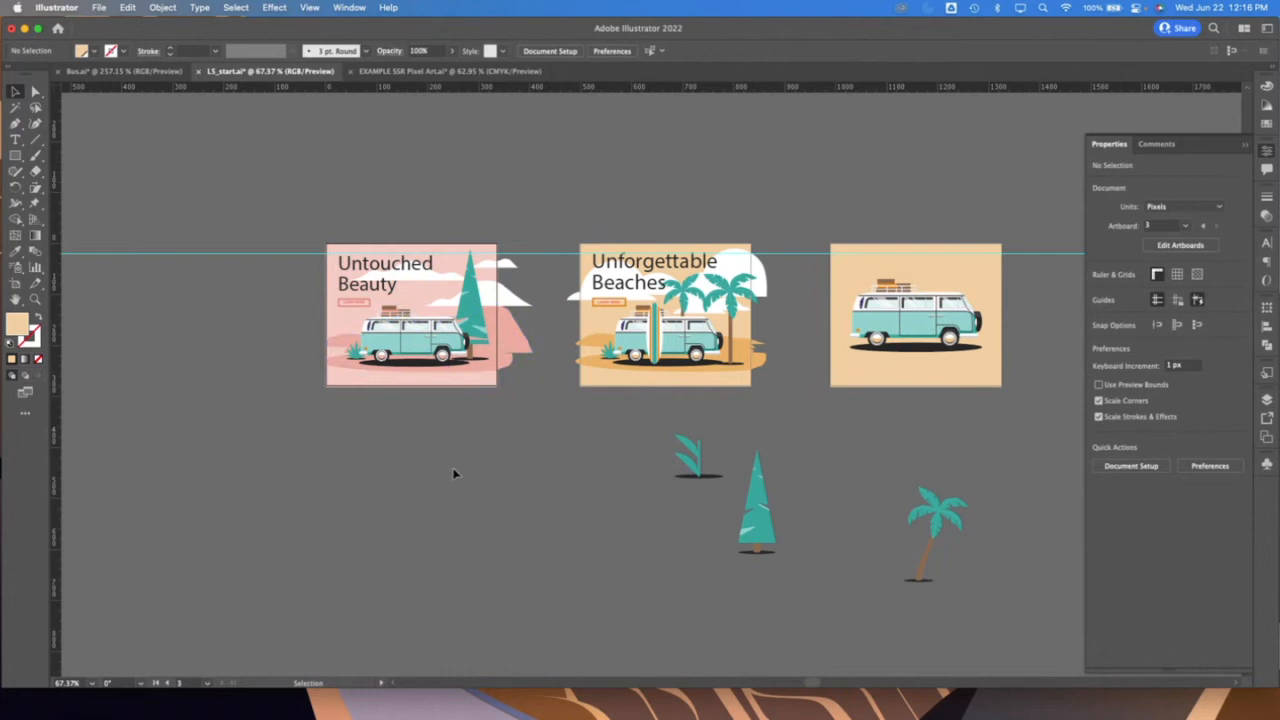
# Enlarge the Untouched Beauty heading group proportionally to about 198 px wide so the tops of its letters meet the guide
pyautogui.click(35, 299)
pyautogui.moveTo(408, 282); pyautogui.dragTo(520, 298)
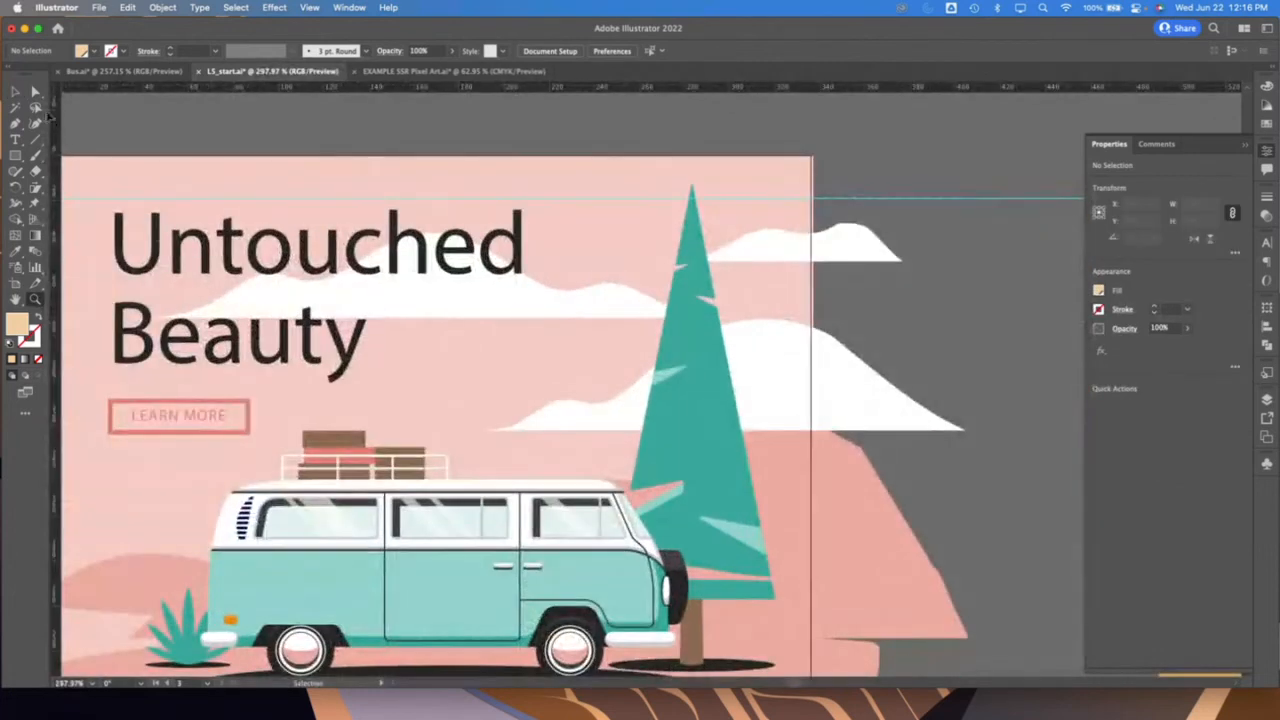
pyautogui.click(15, 91)
pyautogui.click(216, 383)
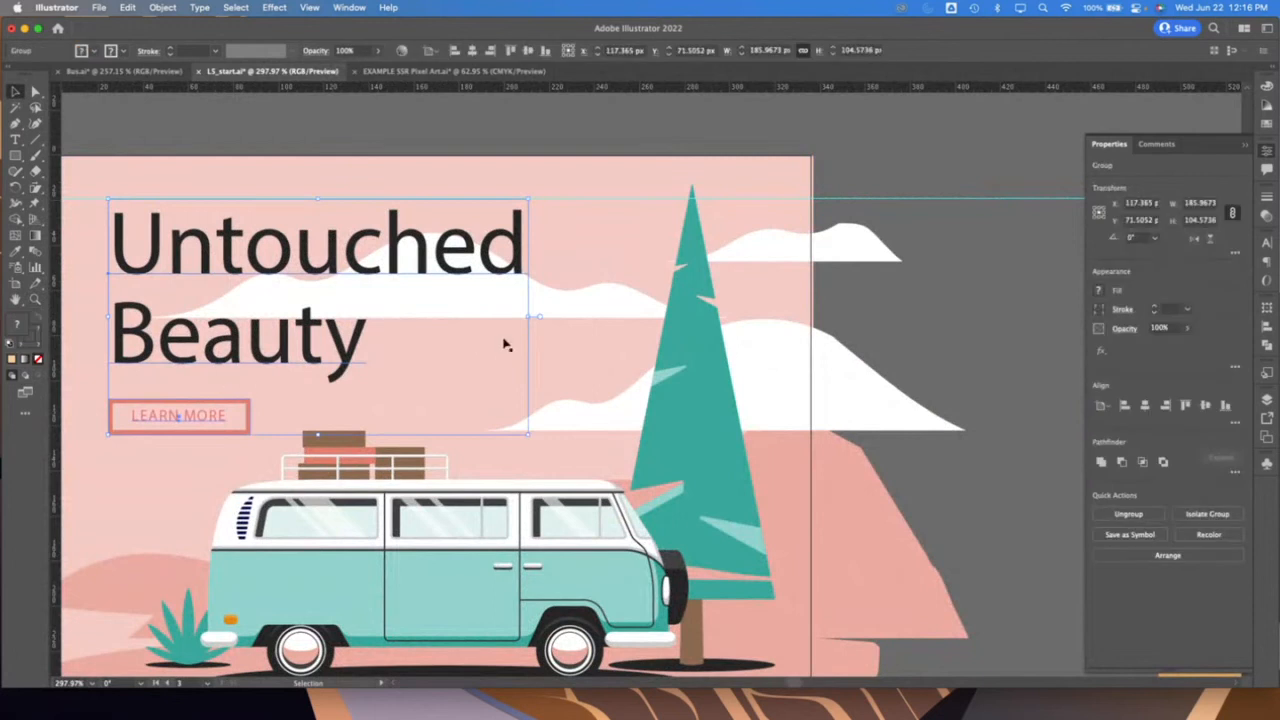
pyautogui.moveTo(528, 198); pyautogui.dragTo(590, 185)
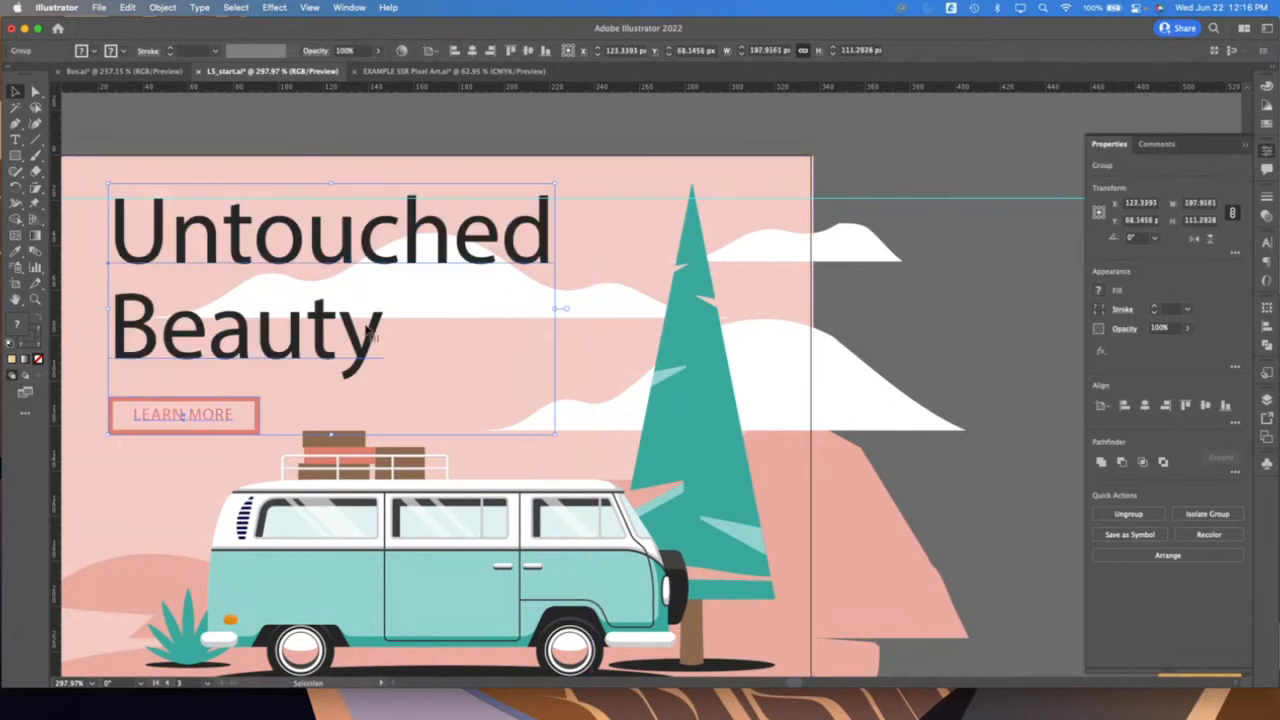
# Select everything on the Untouched Beauty artboard and try repositioning it by setting its X position to 200 px
pyautogui.click(35, 300)
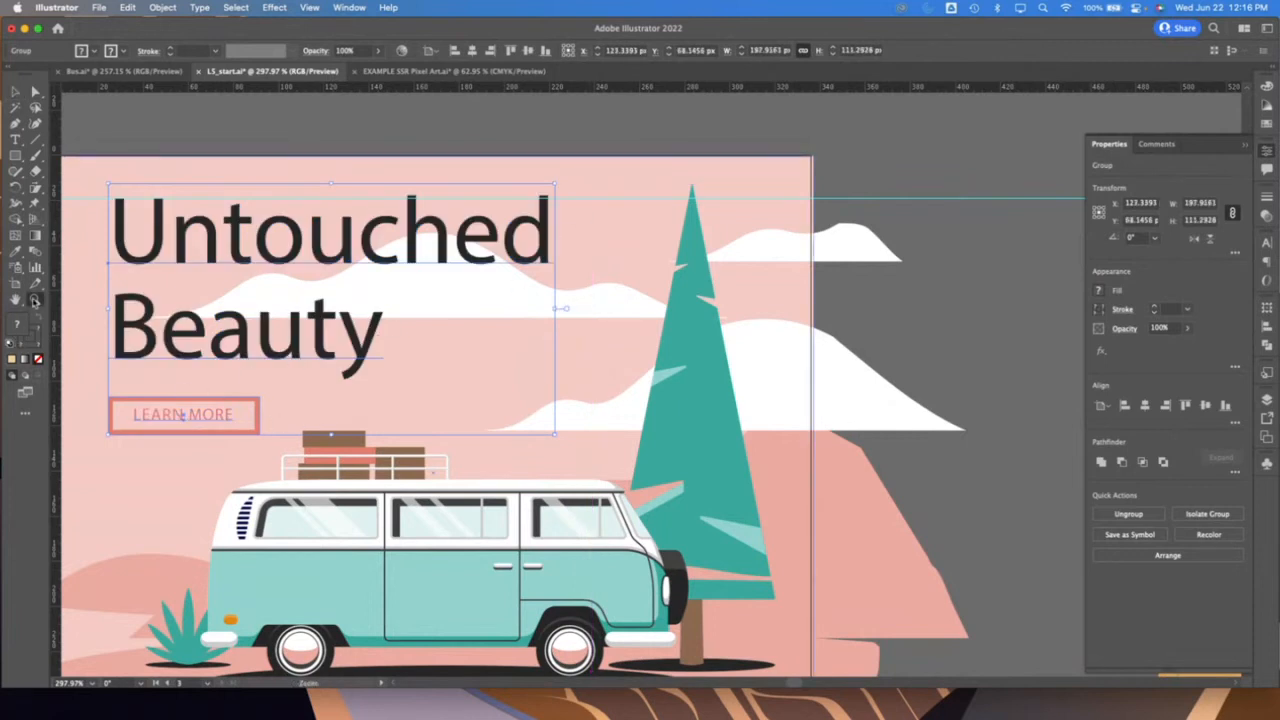
pyautogui.moveTo(677, 453); pyautogui.dragTo(450, 433)
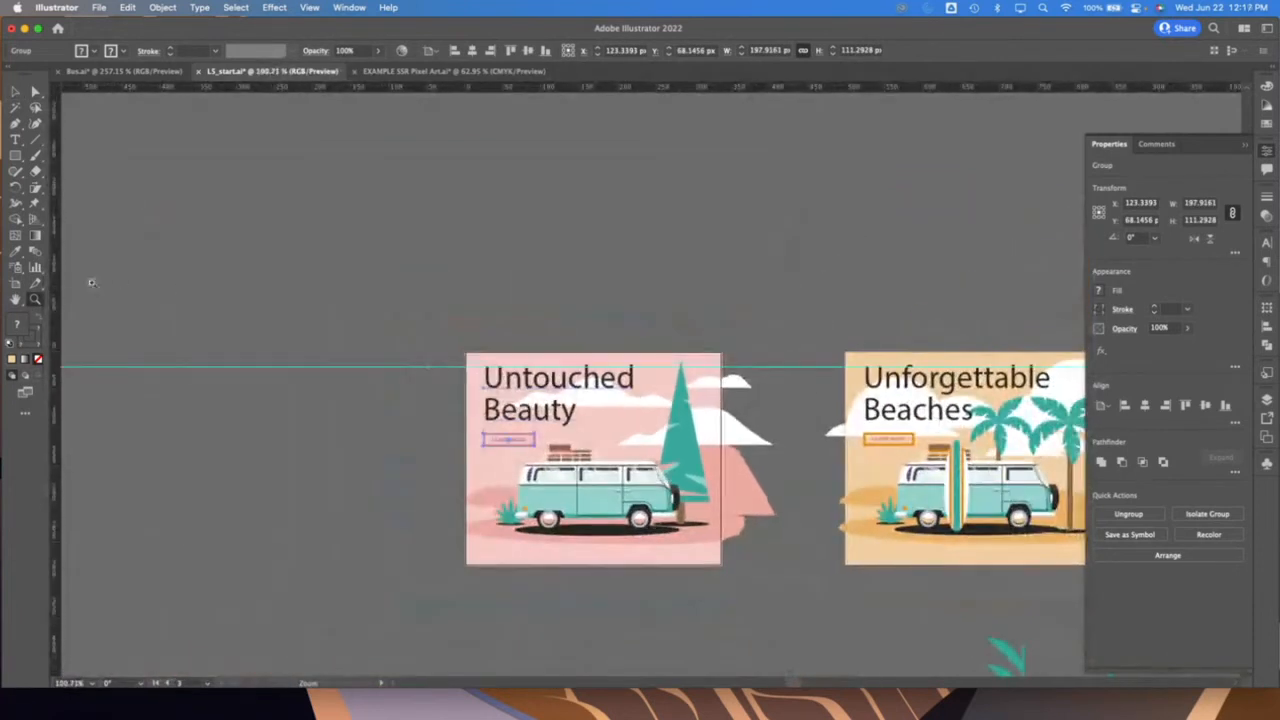
pyautogui.click(17, 300)
pyautogui.hscroll(5, 807, 443)
pyautogui.scroll(-2, 807, 443)
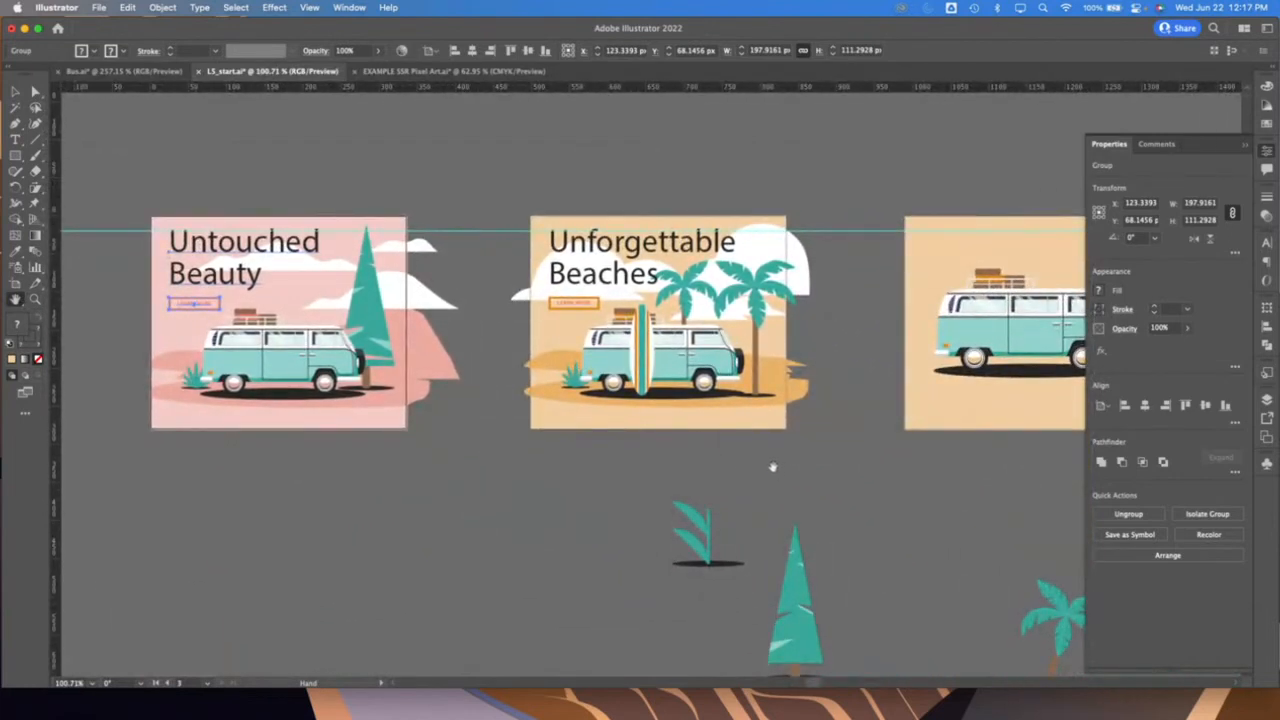
pyautogui.press('v')
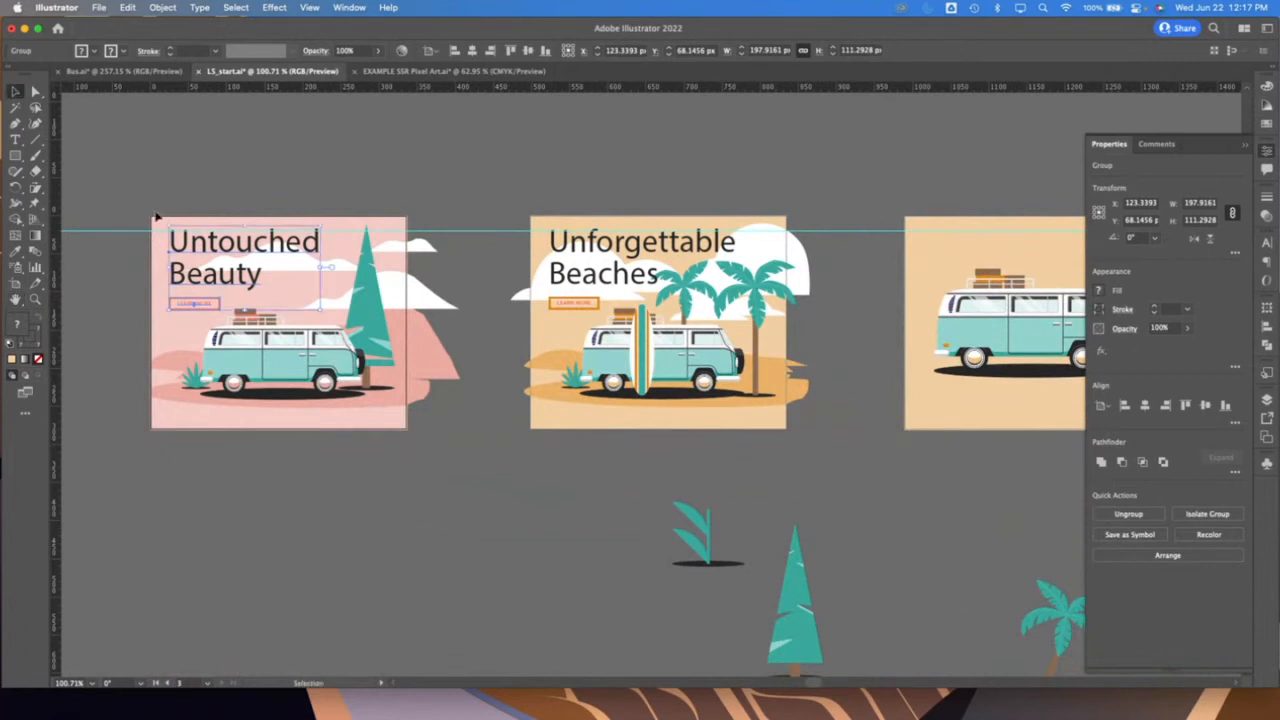
pyautogui.press('alt+super+a')
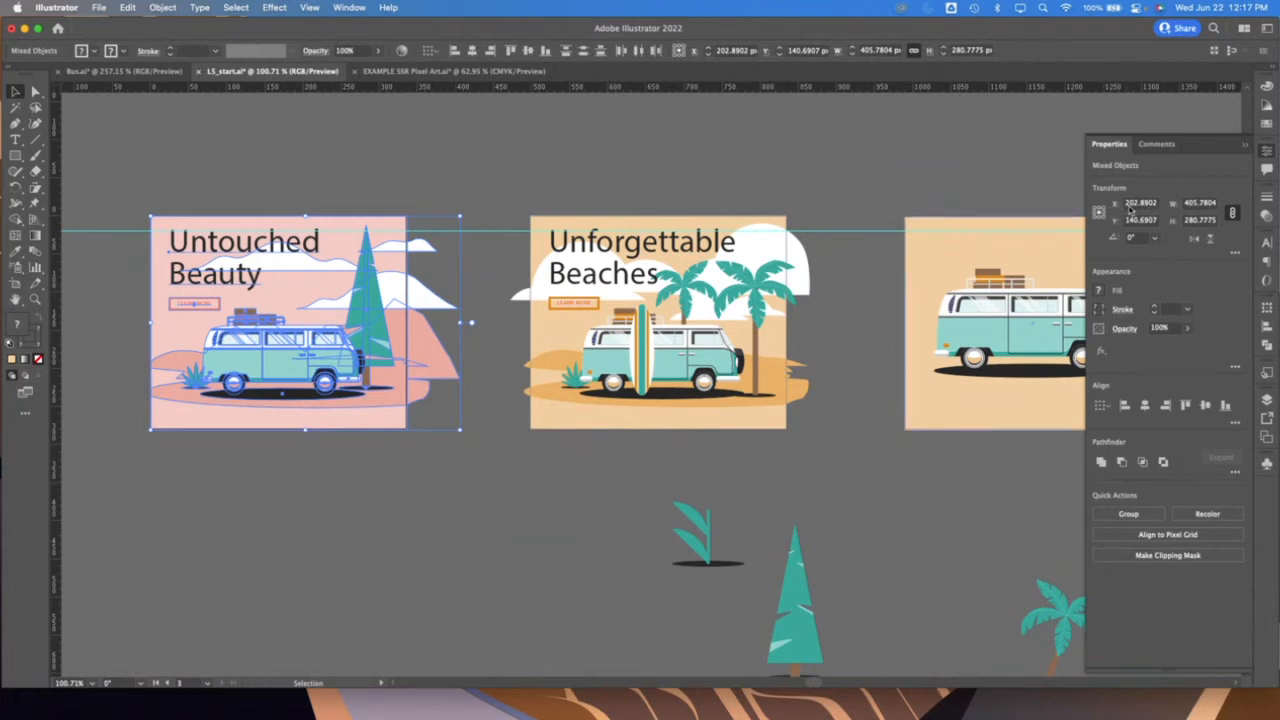
pyautogui.click(1142, 204)
pyautogui.write('1')
pyautogui.press('Tab')
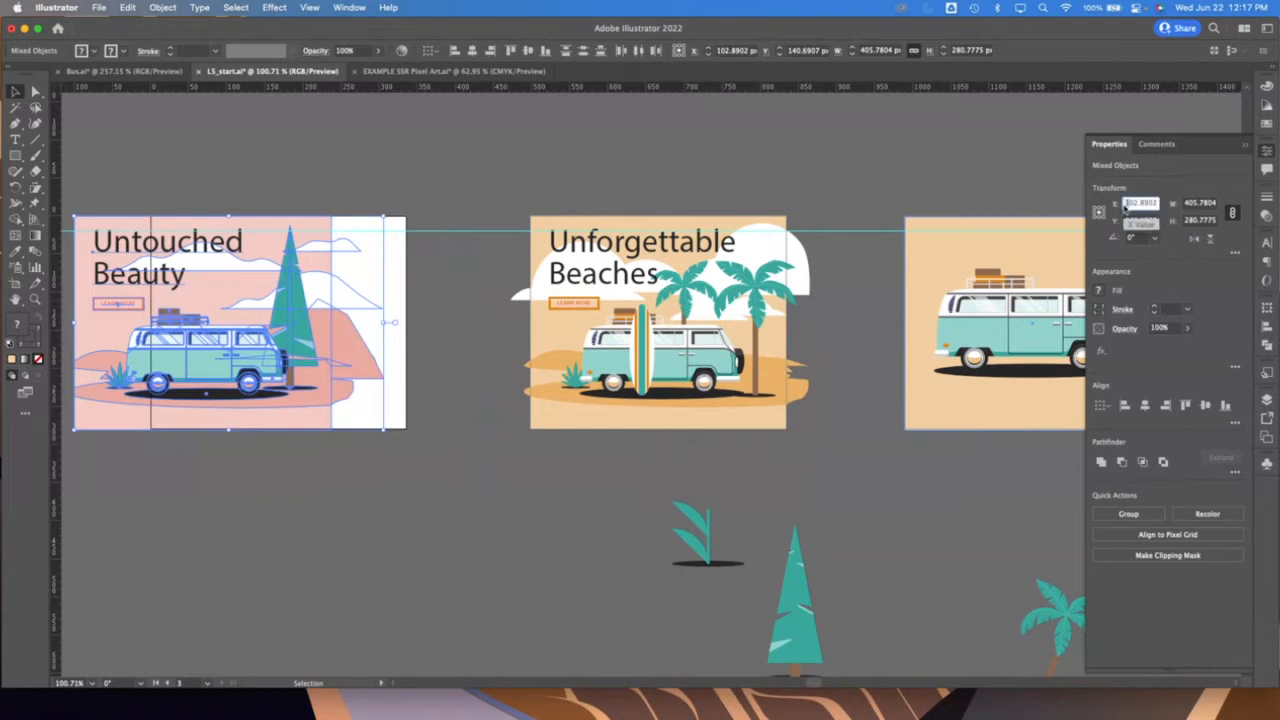
pyautogui.write('2')
pyautogui.moveTo(1134, 203); pyautogui.dragTo(1208, 206)
pyautogui.write('00')
pyautogui.press('Tab')
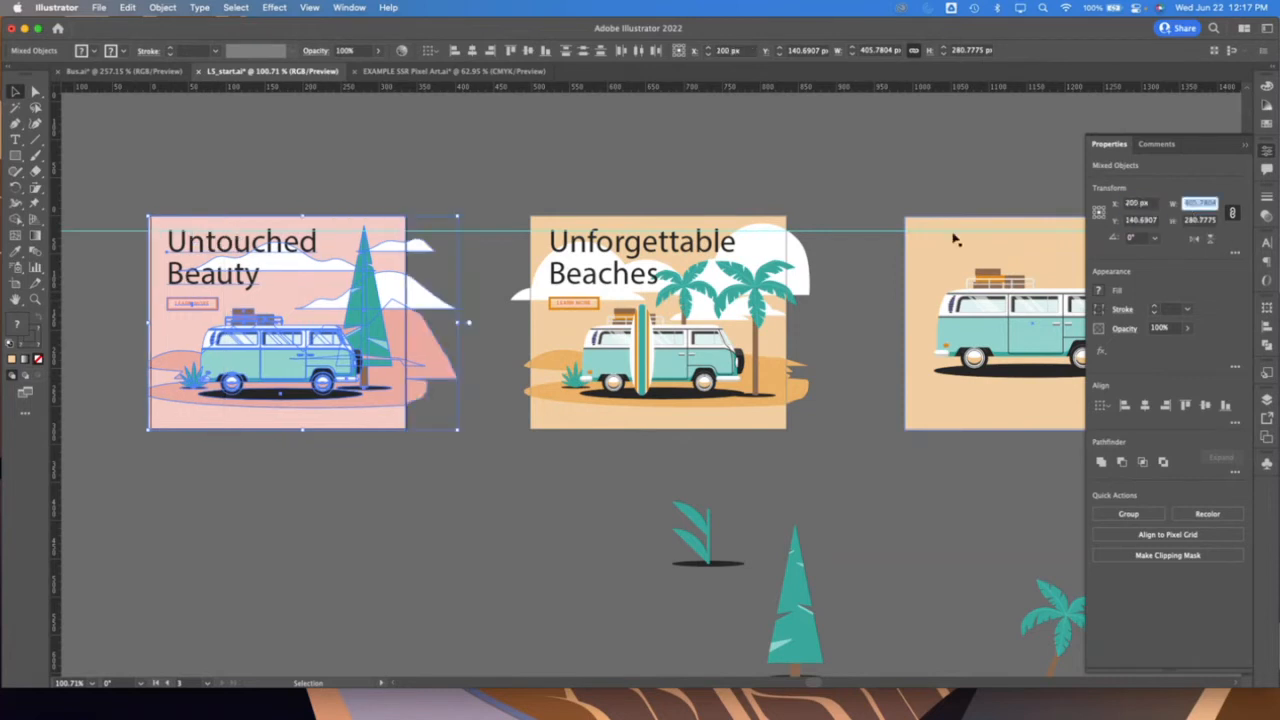
# Reselect the whole Untouched Beauty artwork, undo its X position changes and deselect it
pyautogui.click(505, 329)
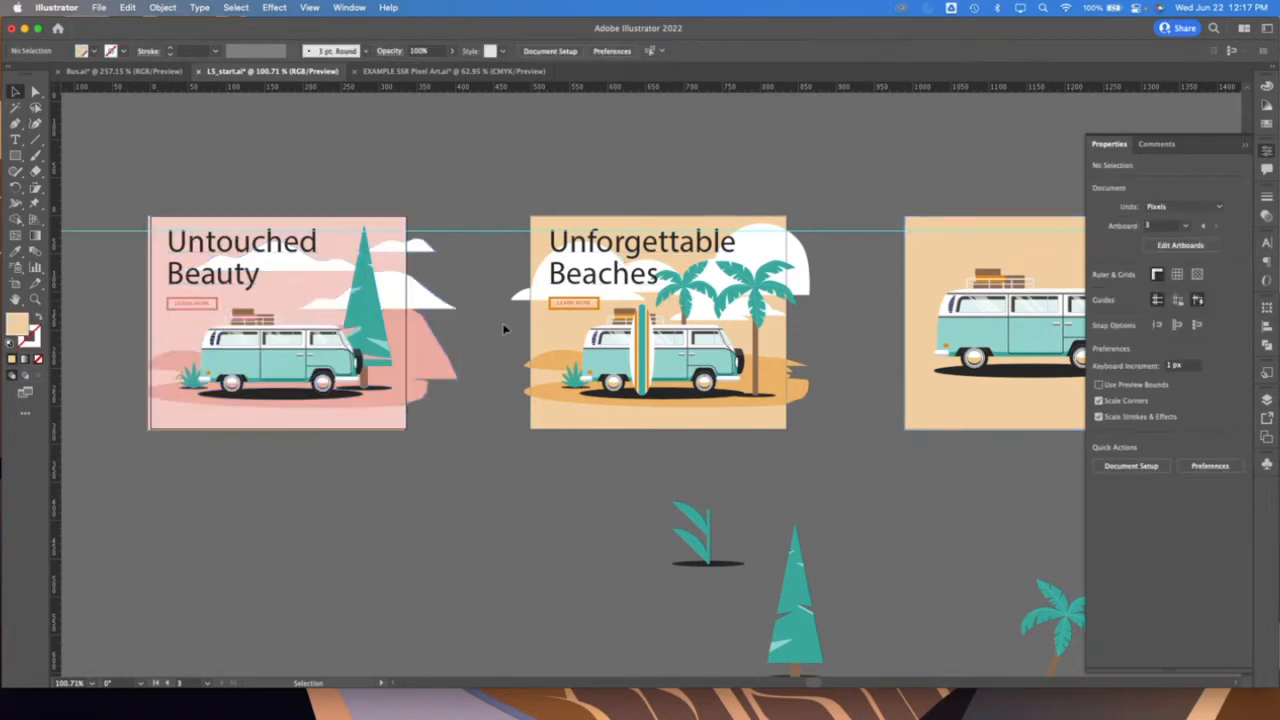
pyautogui.click(404, 291)
pyautogui.click(430, 498)
pyautogui.moveTo(430, 498); pyautogui.dragTo(105, 142)
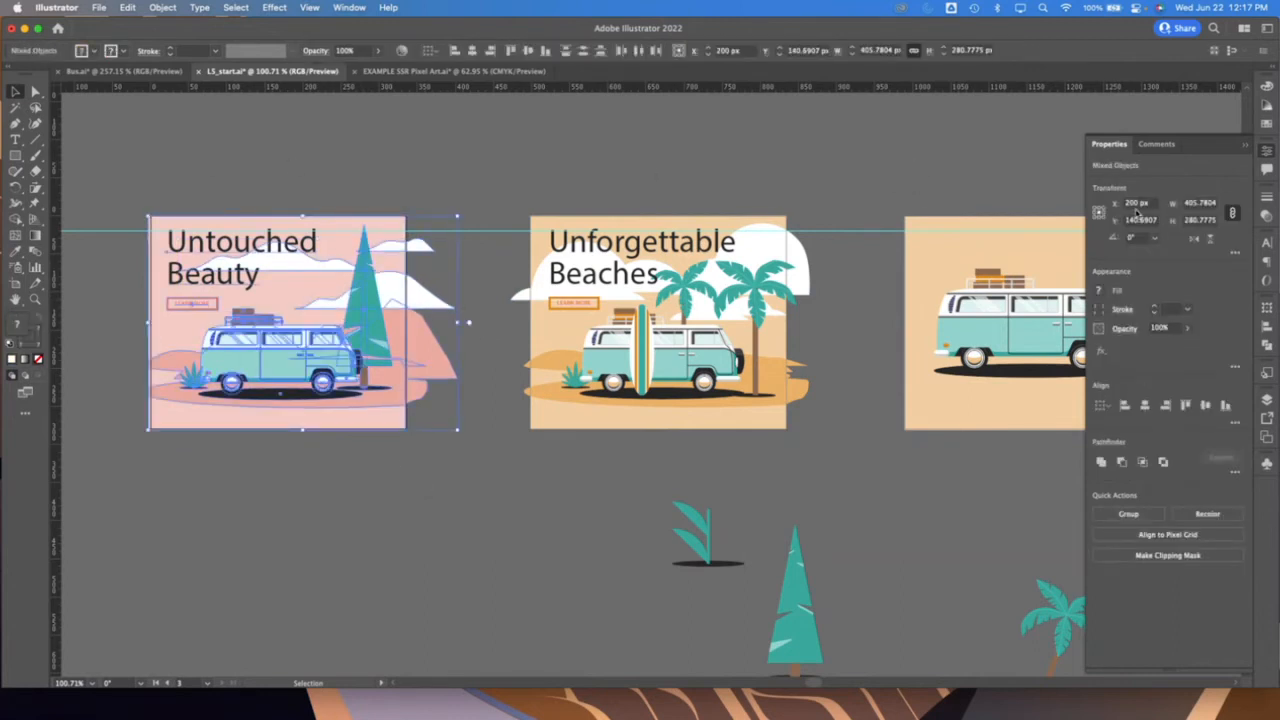
pyautogui.press('Left')
pyautogui.press('super+z')
pyautogui.press('super+z')
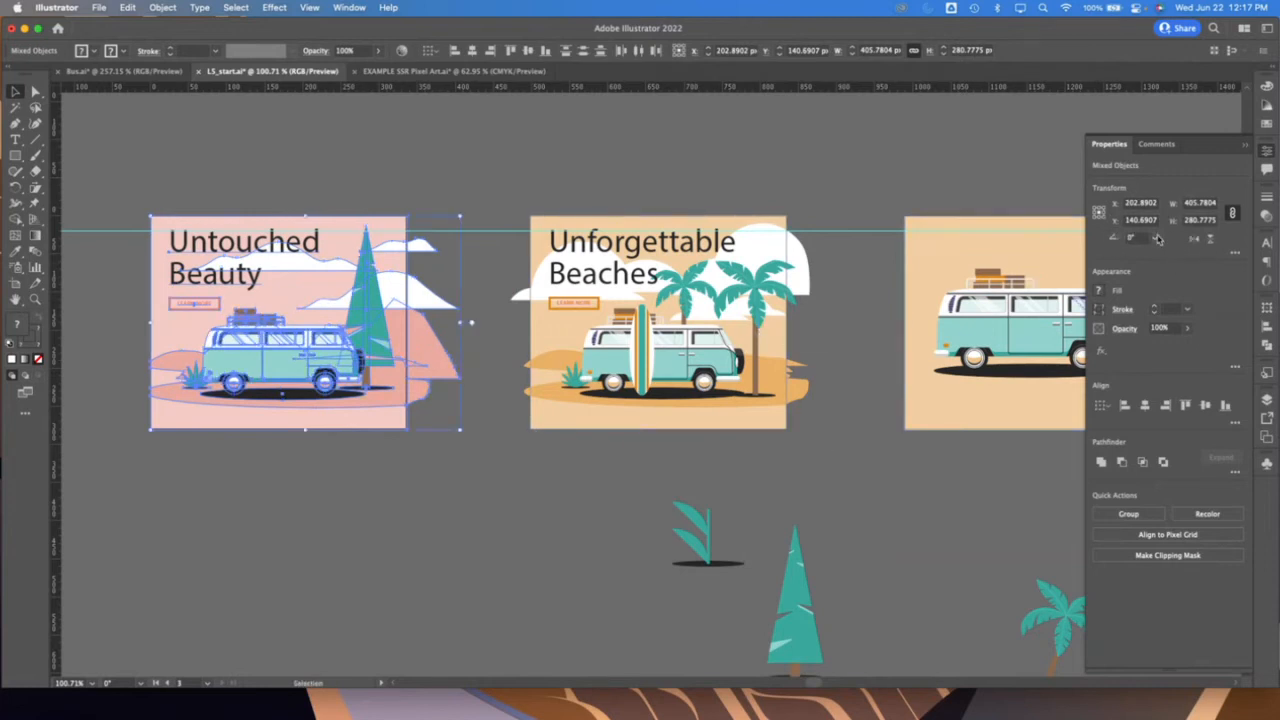
pyautogui.click(870, 481)
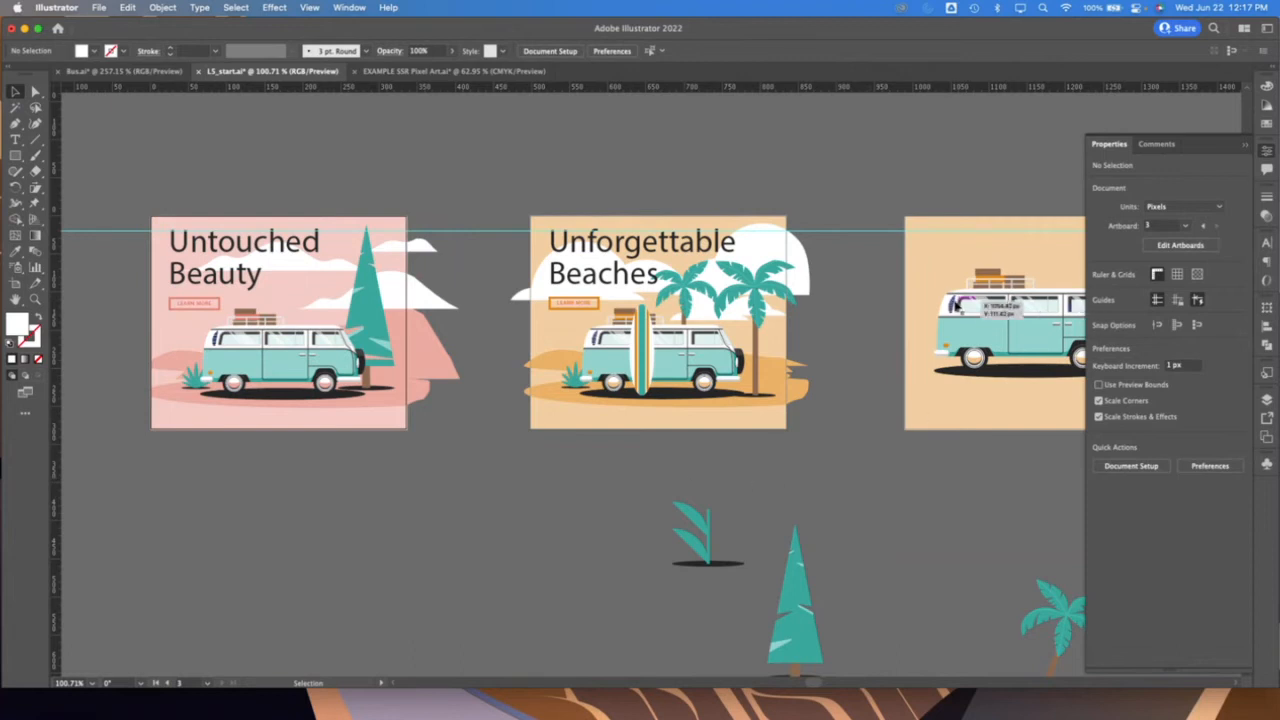
# Shorten the floating Properties panel to just below its Quick Actions section
pyautogui.hscroll(-2, 953, 306)
pyautogui.hscroll(2, 953, 306)
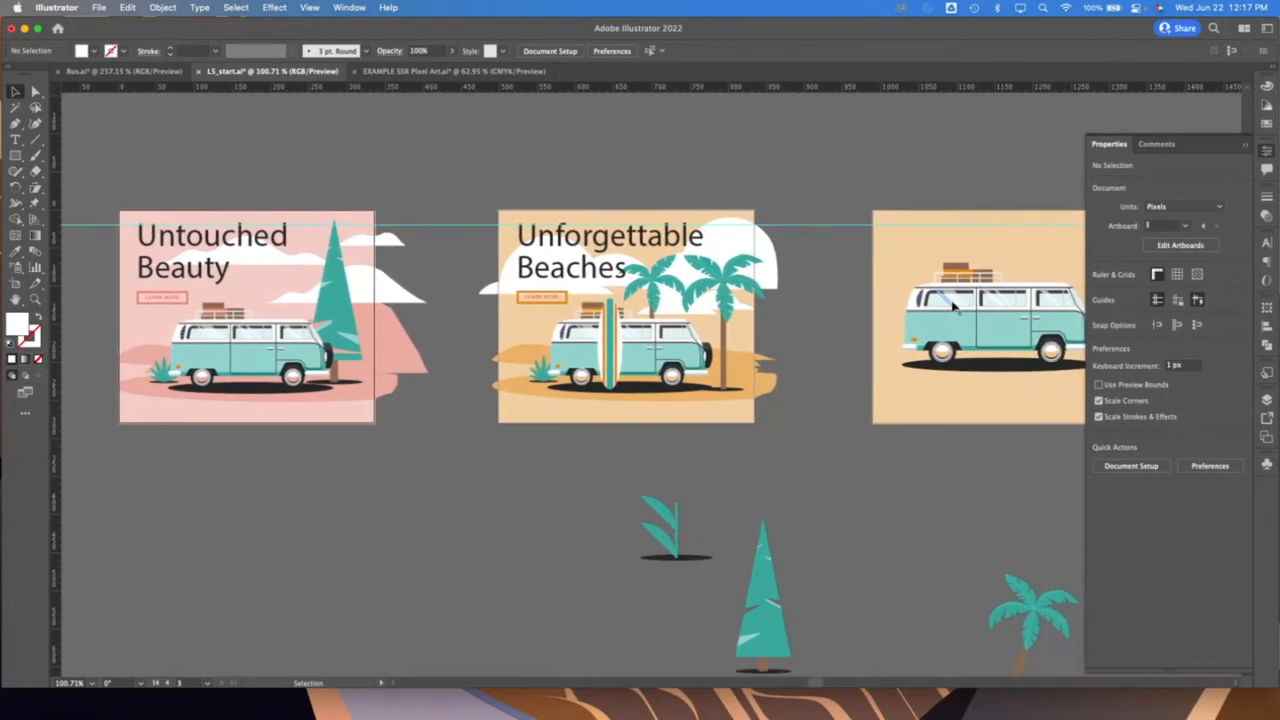
pyautogui.scroll(-1, 953, 306)
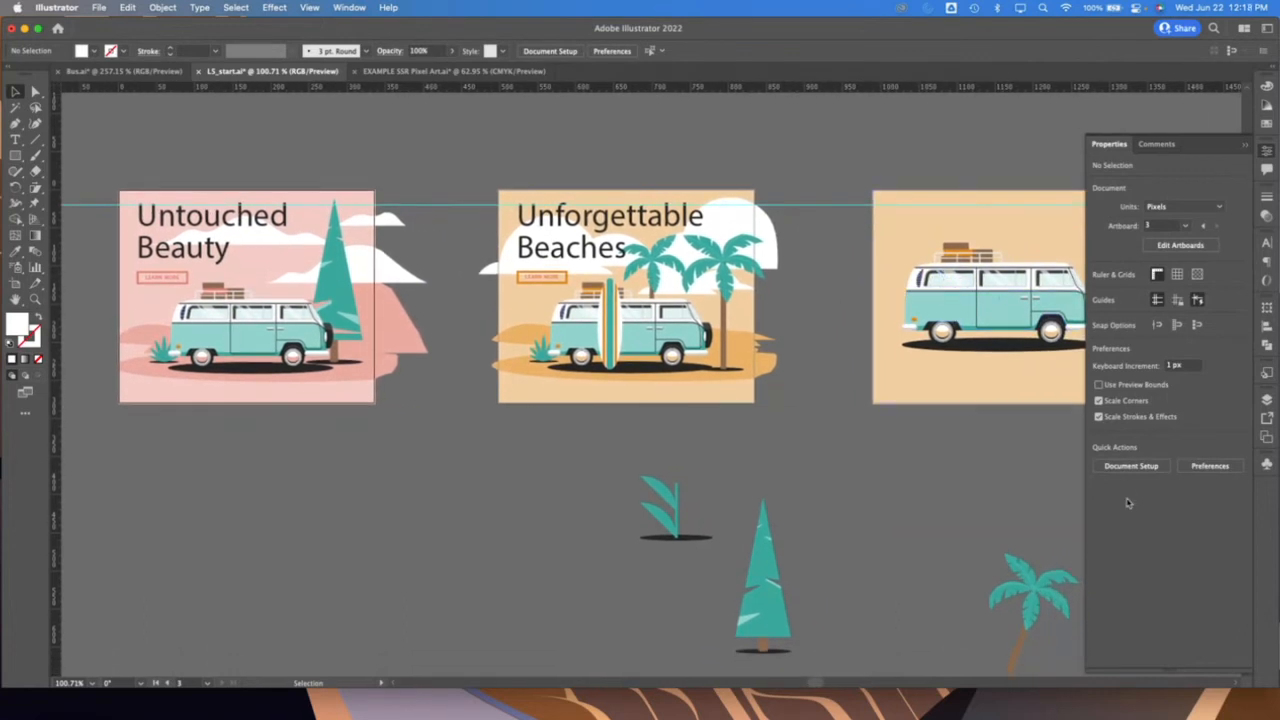
pyautogui.moveTo(1164, 667); pyautogui.dragTo(1164, 488)
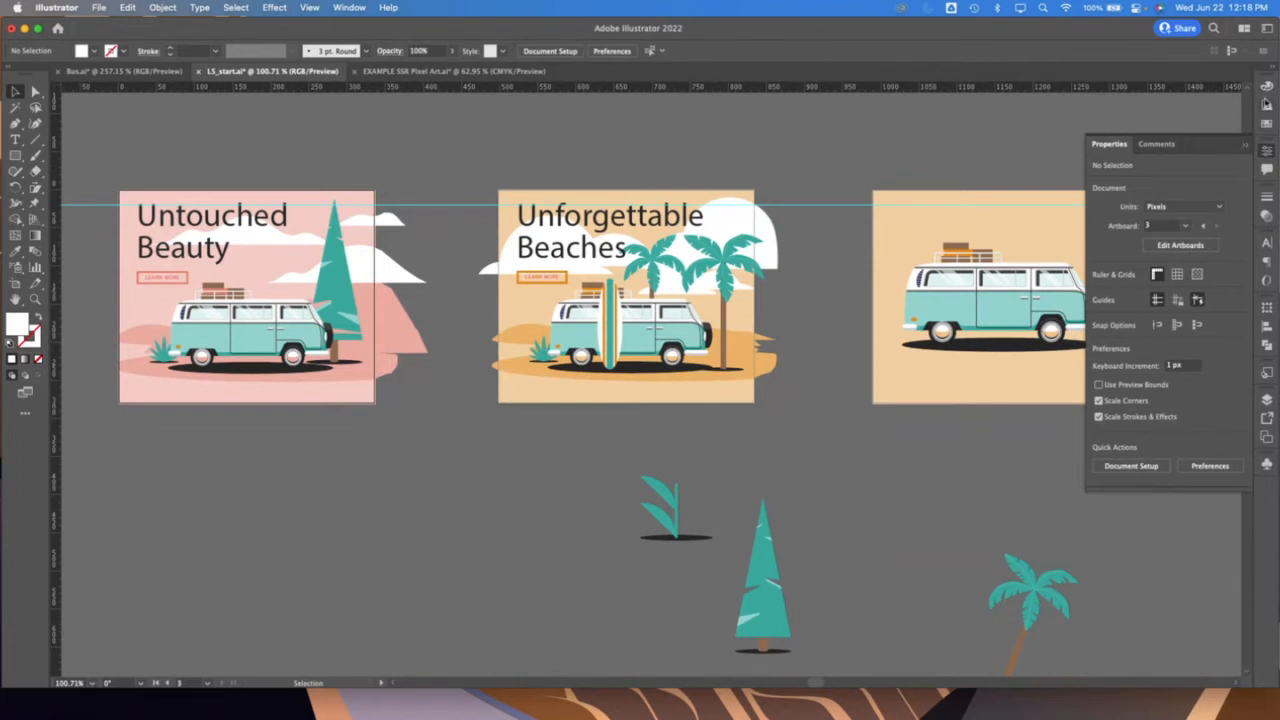
# Look at the Color Guide and Color panels and bring the Properties panel back
pyautogui.click(1267, 105)
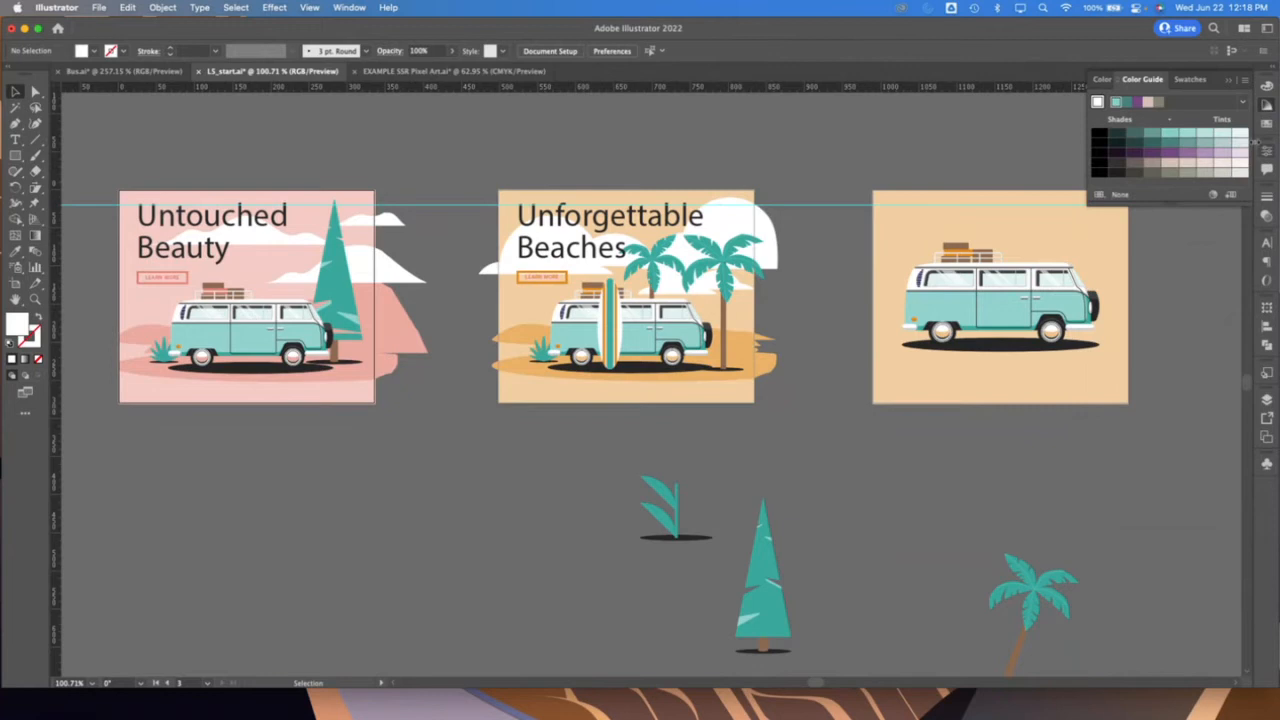
pyautogui.click(1104, 79)
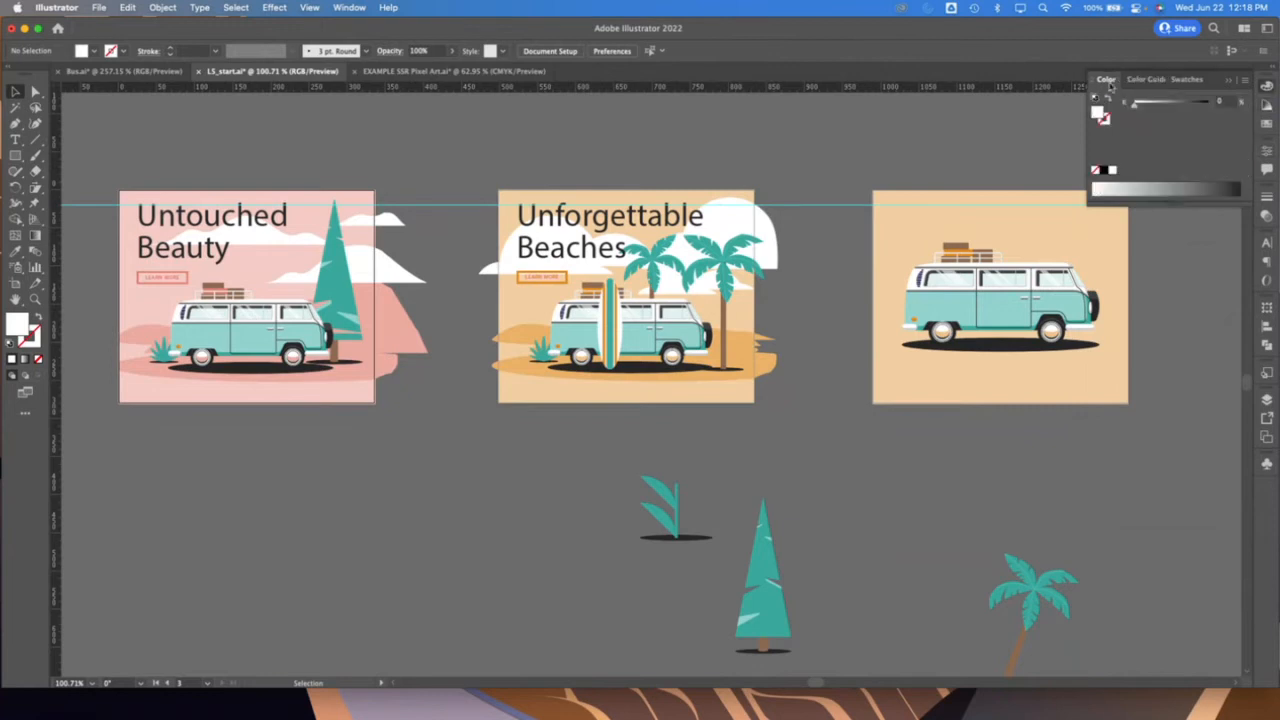
pyautogui.click(1267, 150)
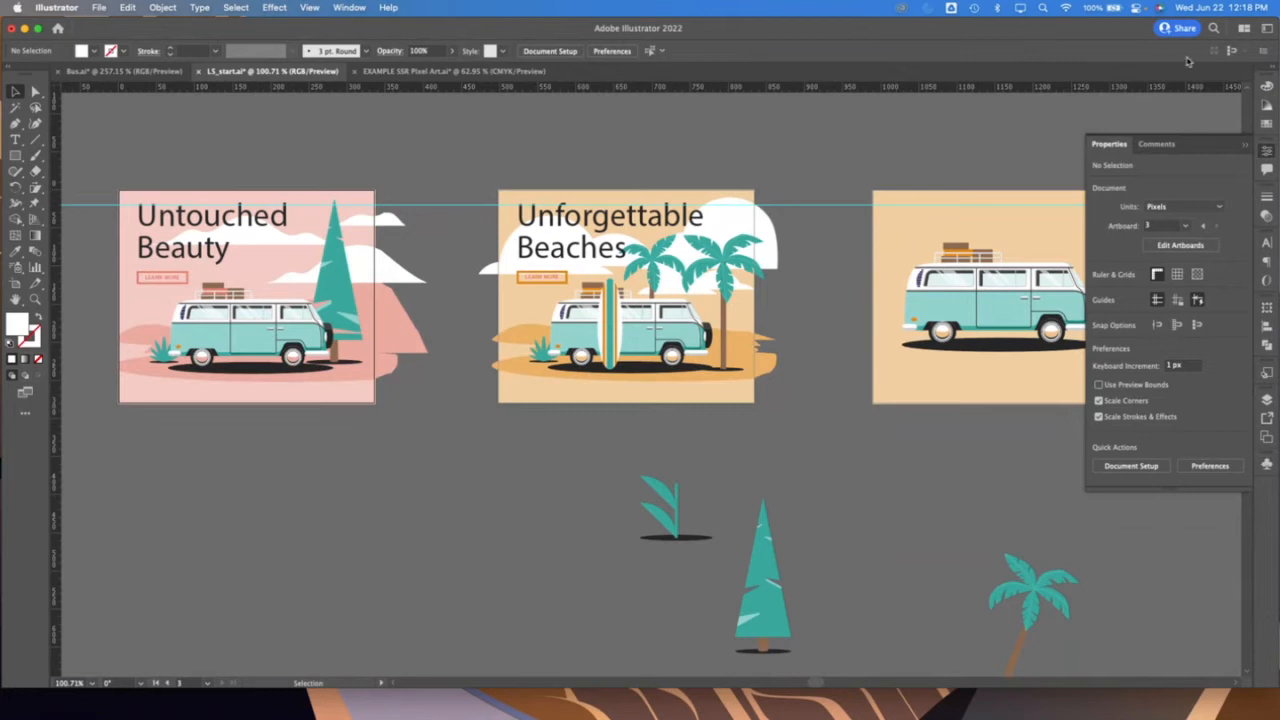
# Choose the Essentials Classic workspace
pyautogui.click(345, 7)
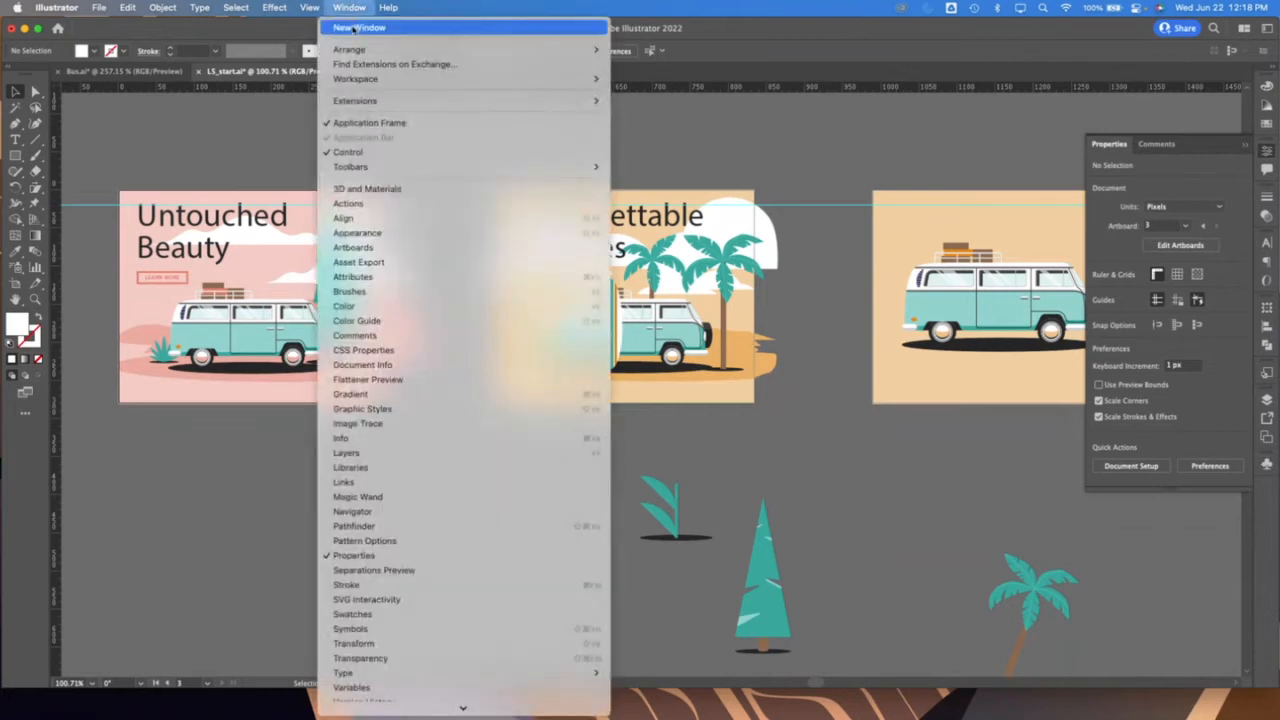
pyautogui.moveTo(377, 82)
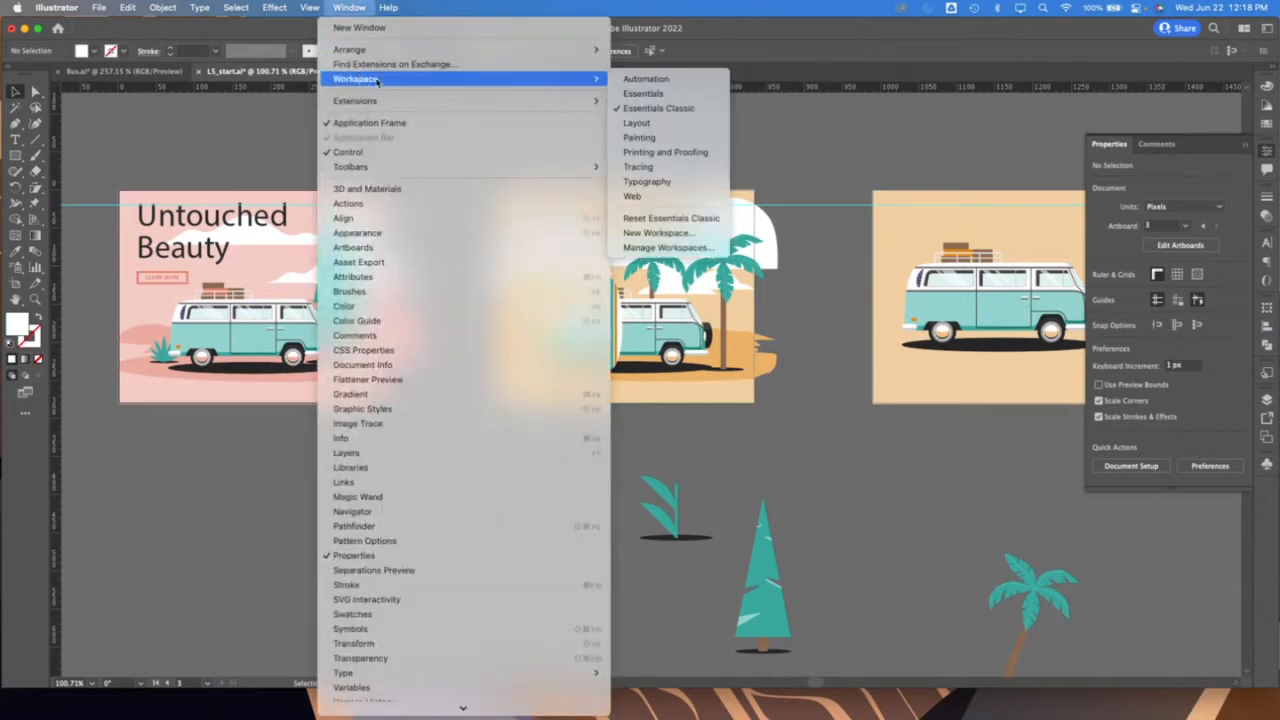
pyautogui.click(658, 108)
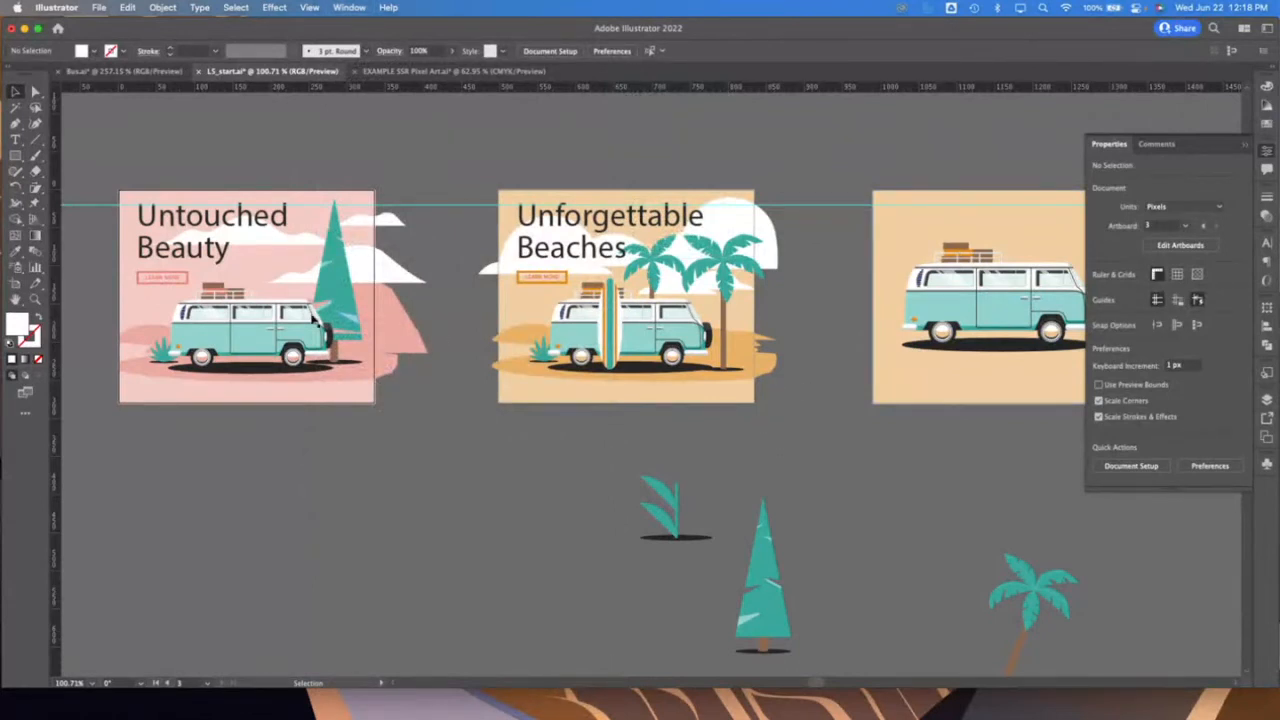
# Select the small two-leaf plant below the Unforgettable Beaches artboard together with its dark oval shadow
pyautogui.click(35, 299)
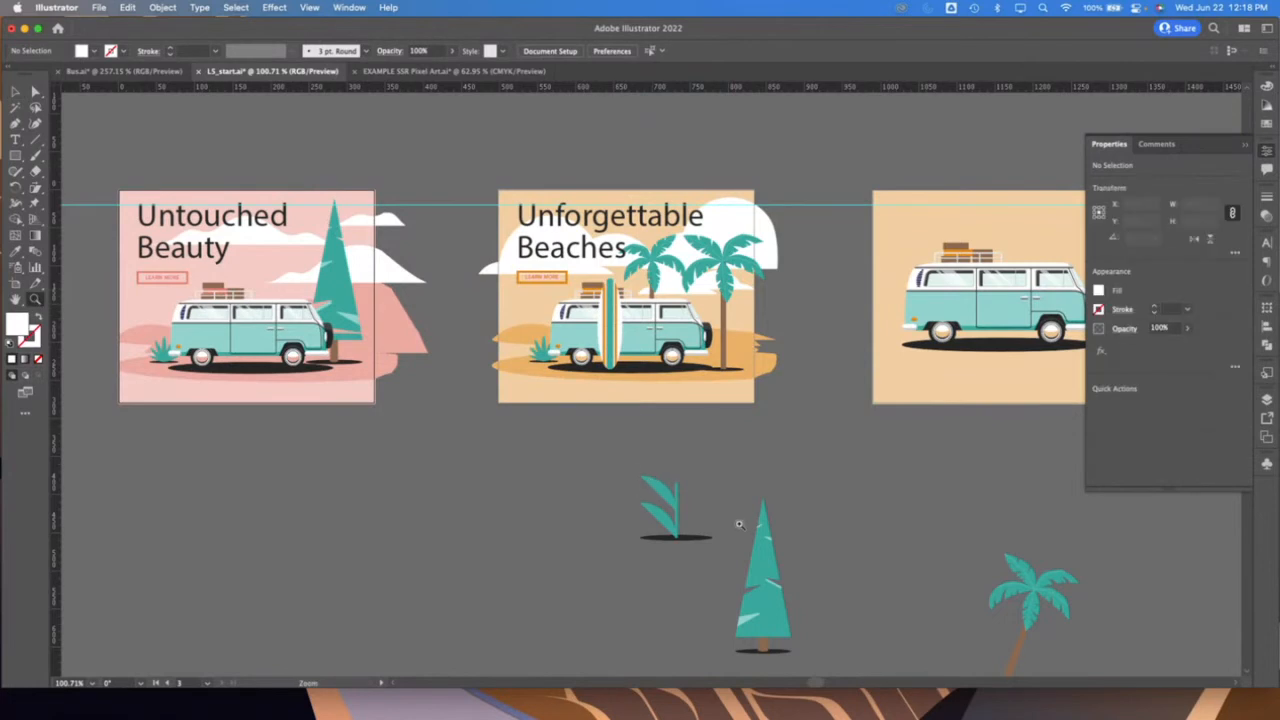
pyautogui.moveTo(629, 470); pyautogui.dragTo(766, 546)
pyautogui.scroll(-3, 766, 546)
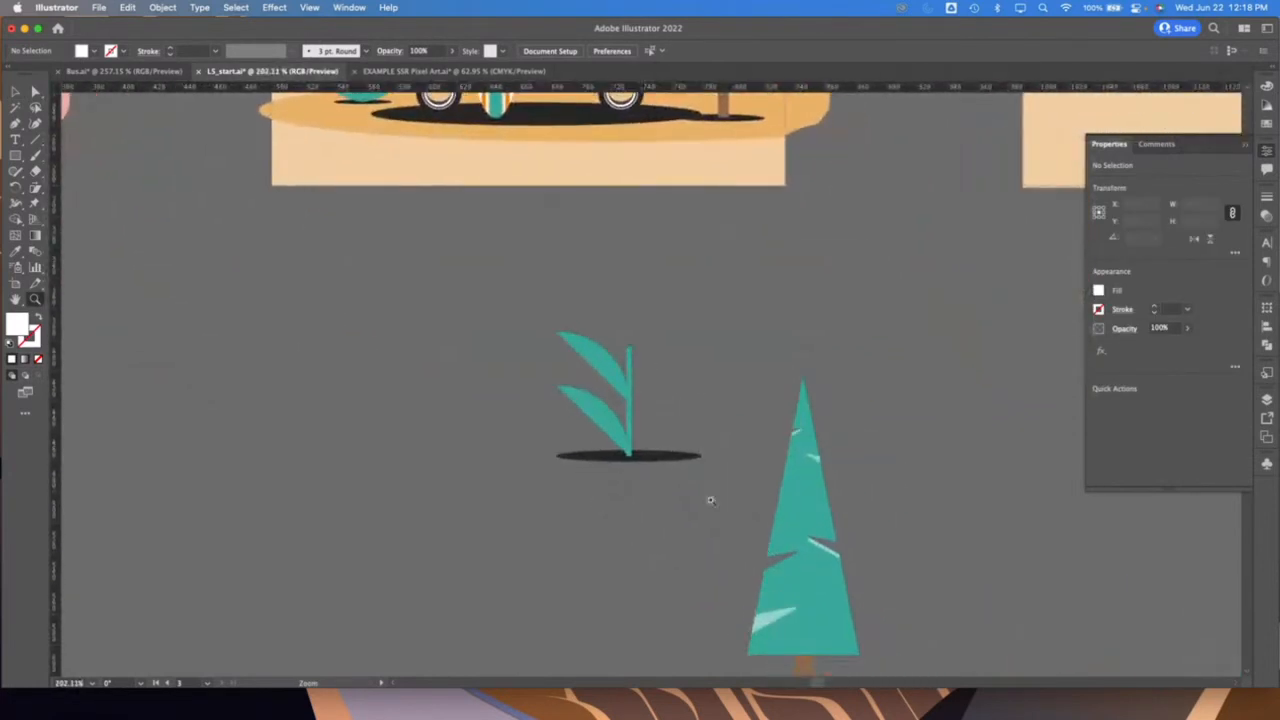
pyautogui.click(17, 93)
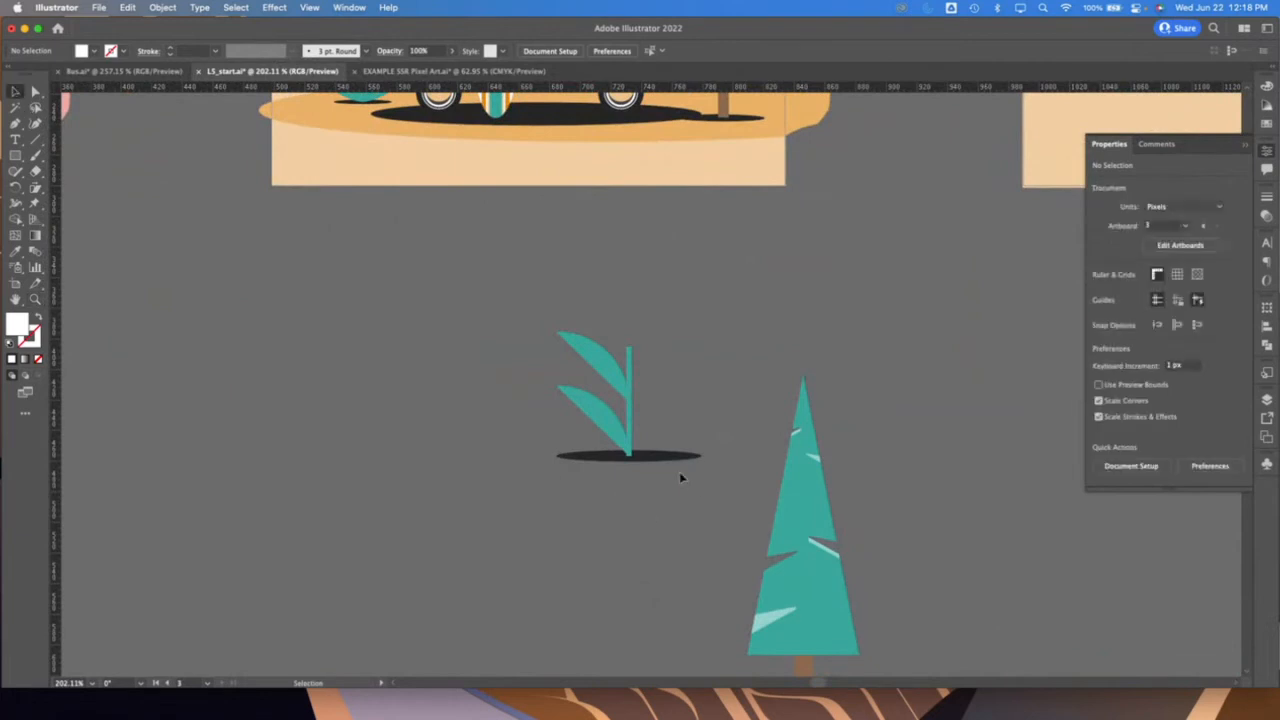
pyautogui.click(613, 426)
pyautogui.click(660, 420)
pyautogui.moveTo(560, 354); pyautogui.dragTo(531, 340)
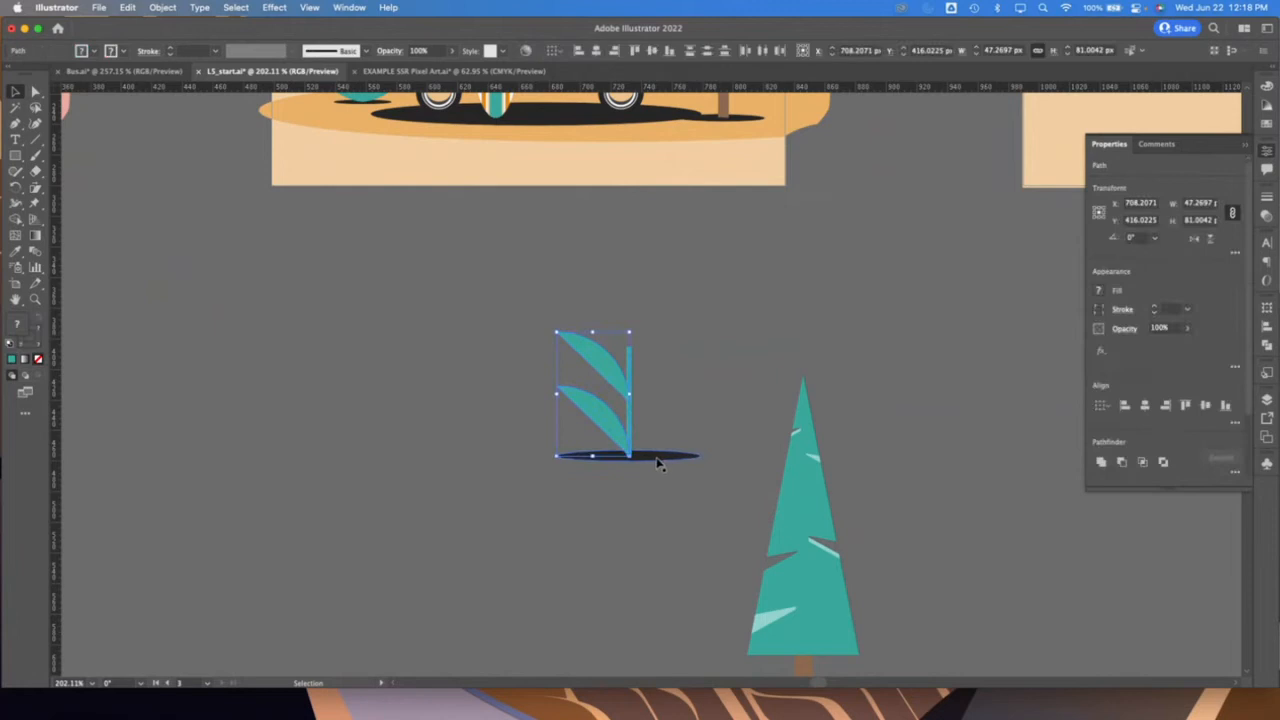
pyautogui.moveTo(560, 705)
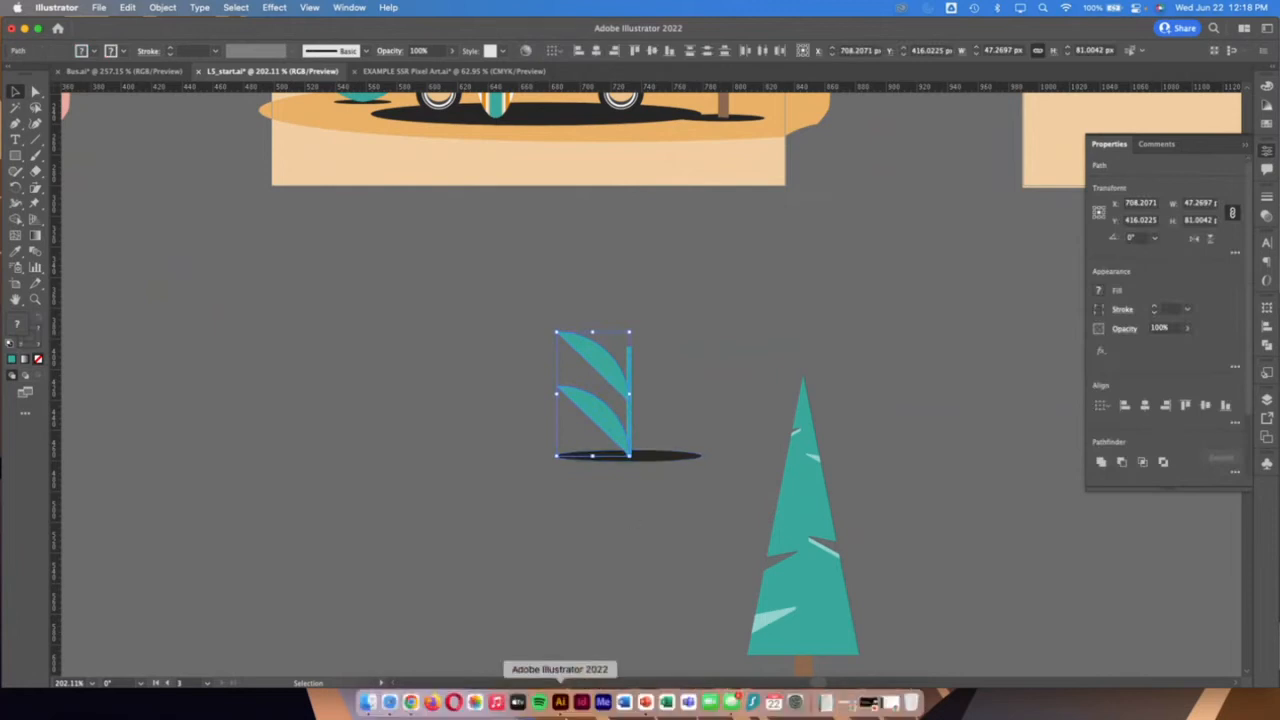
pyautogui.click(647, 589)
pyautogui.moveTo(700, 494); pyautogui.dragTo(466, 250)
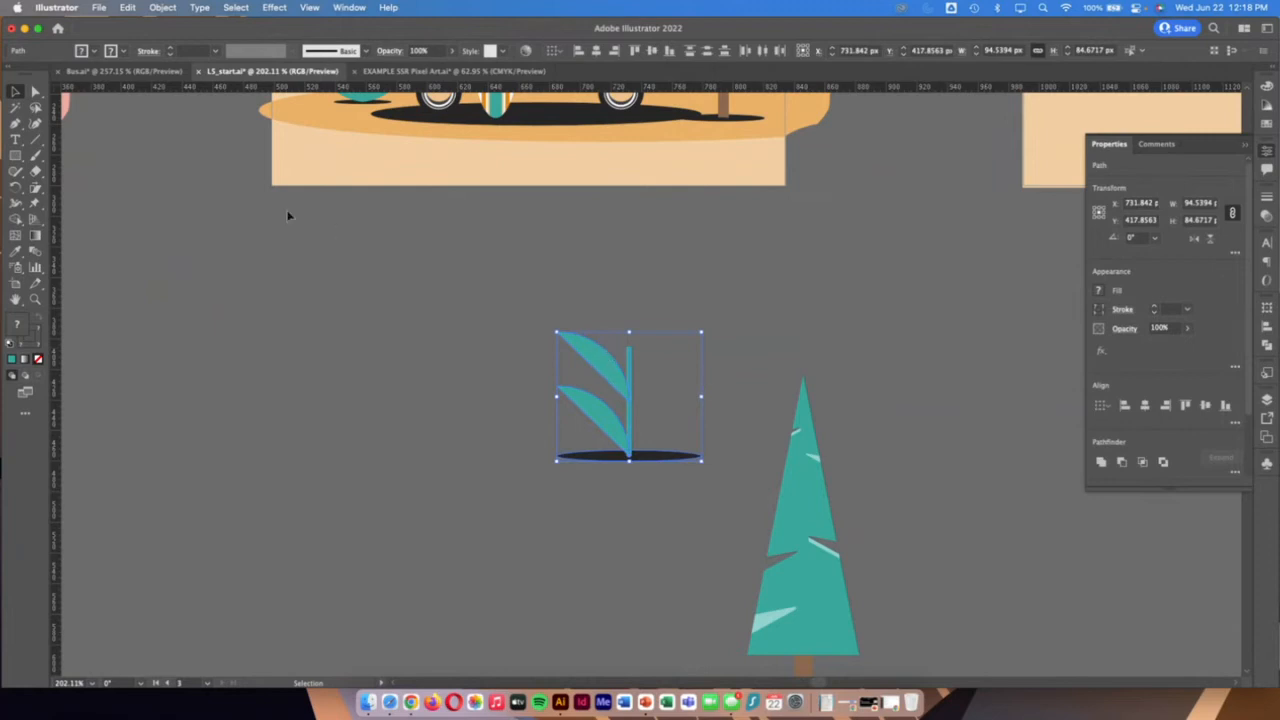
# Try scaling the selected plant and its shadow freehand with the Scale tool
pyautogui.moveTo(35, 188); pyautogui.dragTo(37, 198)
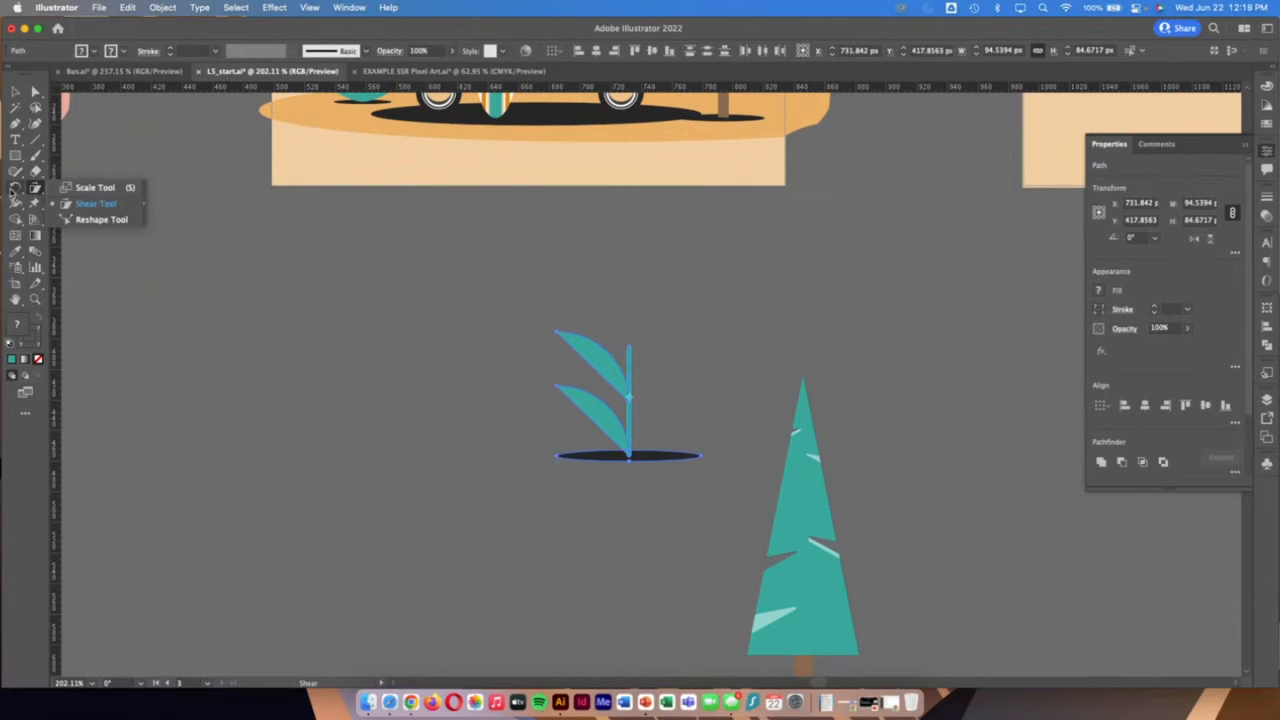
pyautogui.click(14, 188)
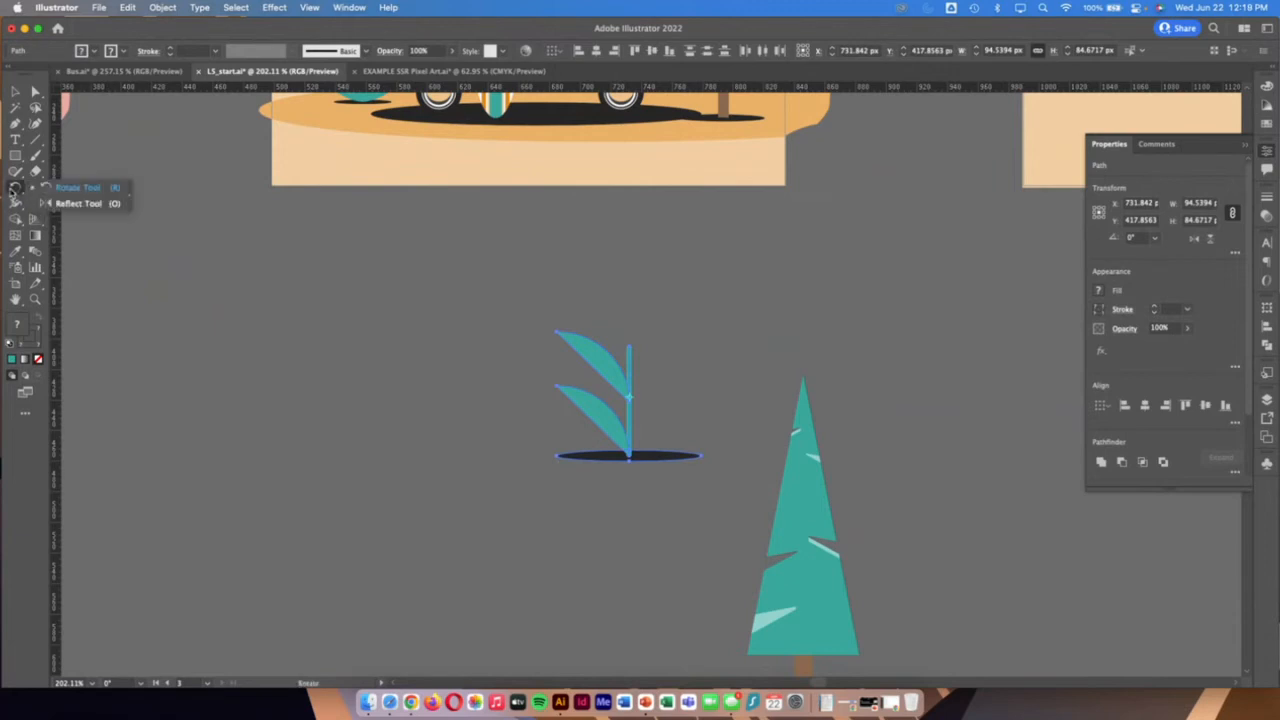
pyautogui.click(13, 190)
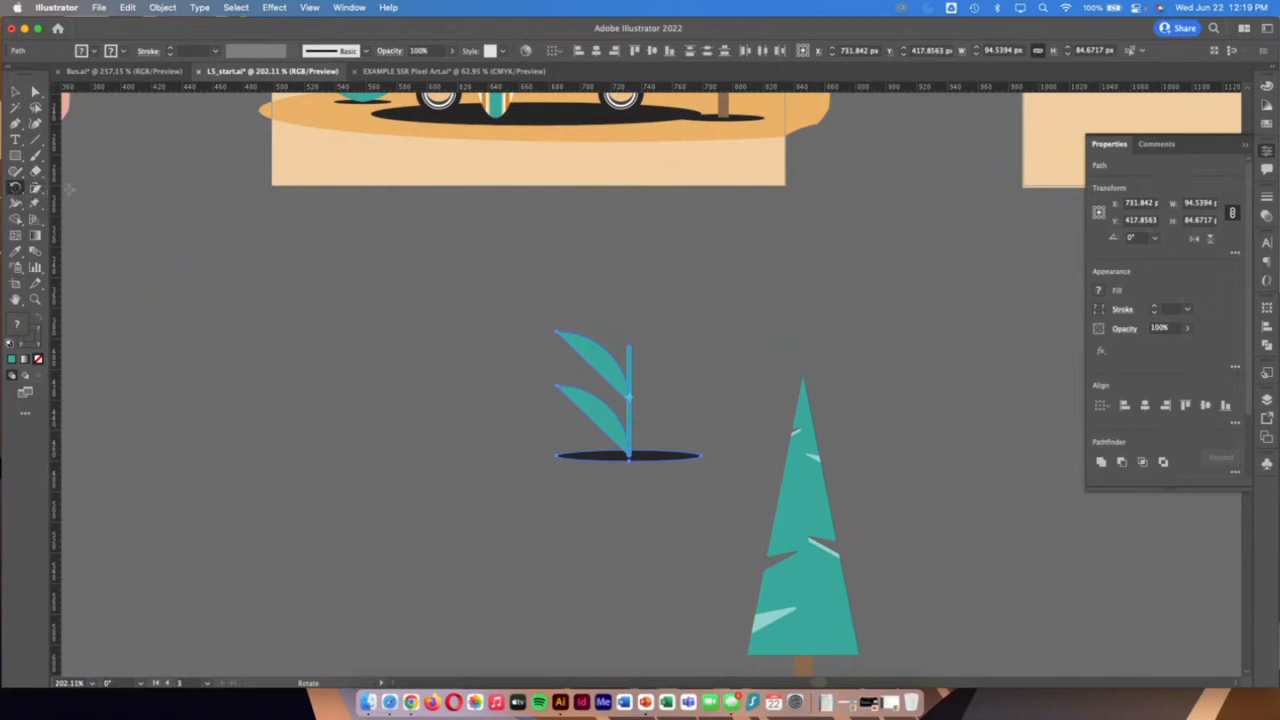
pyautogui.click(36, 189)
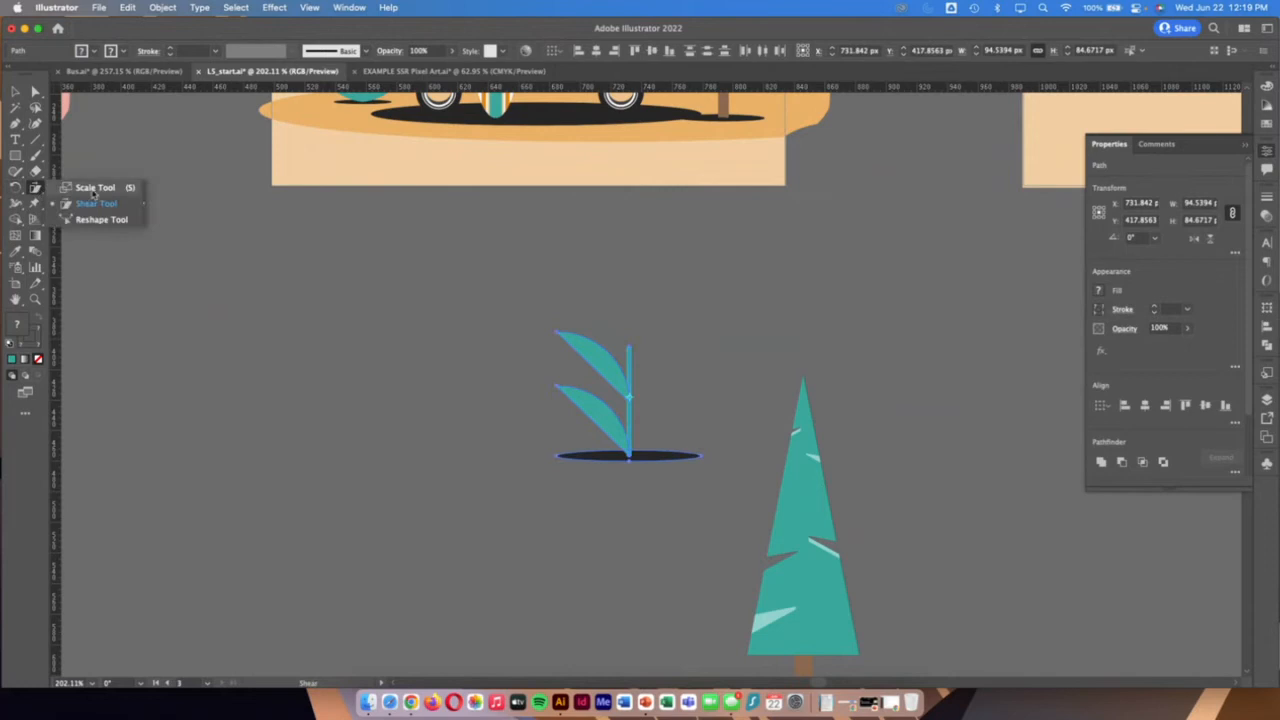
pyautogui.click(90, 188)
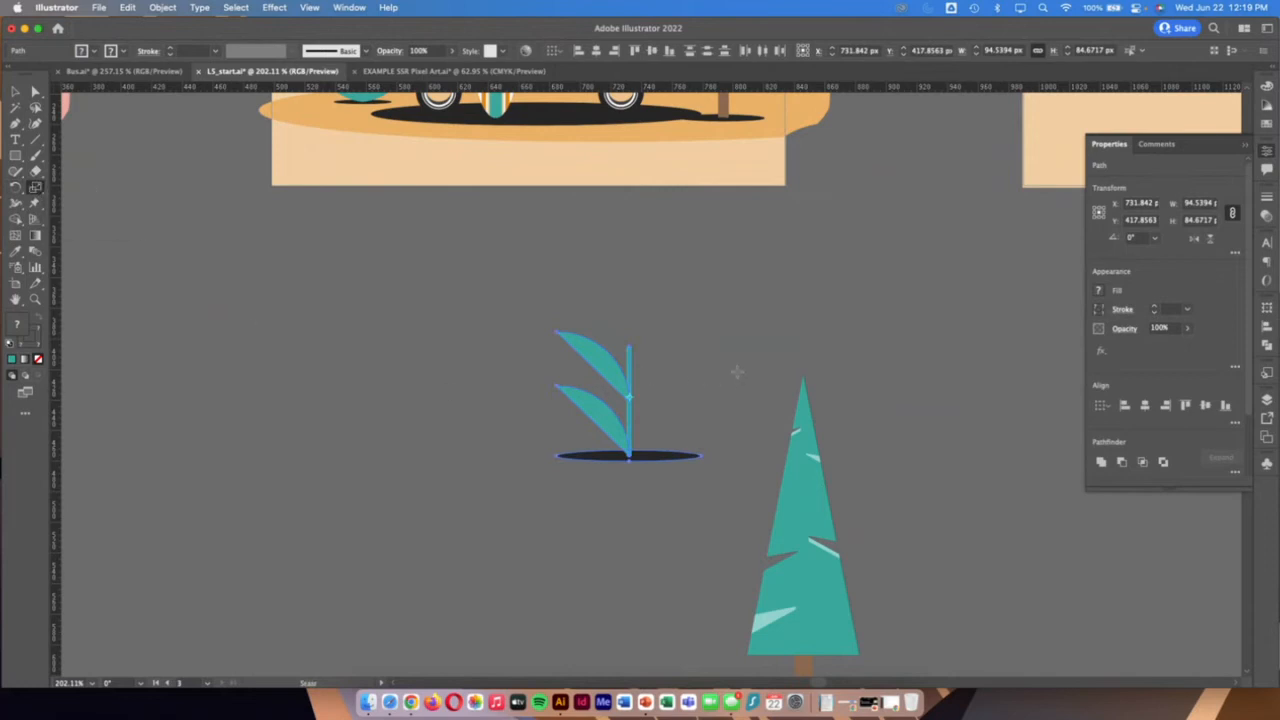
pyautogui.moveTo(737, 371); pyautogui.dragTo(712, 352)
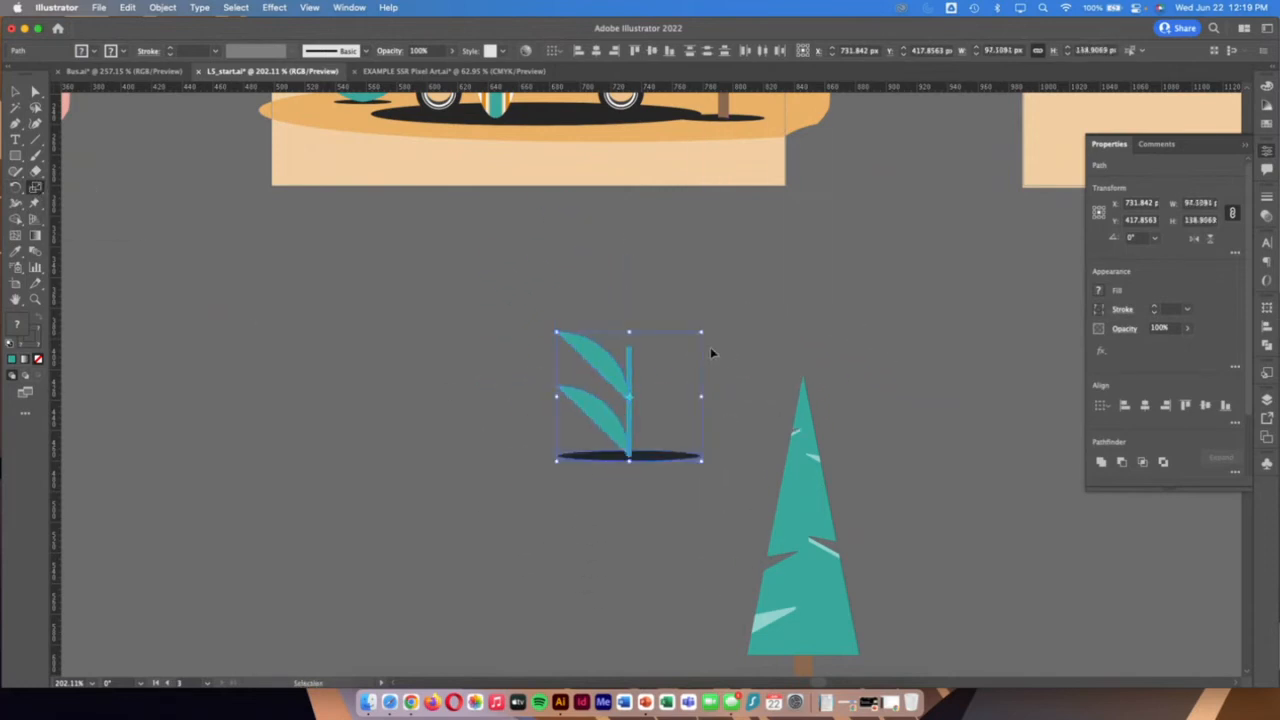
# Scale the plant and its shadow uniformly to 40% and move them up closer to the Unforgettable Beaches artboard
pyautogui.doubleClick(36, 187)
pyautogui.moveTo(500, 163); pyautogui.dragTo(930, 172)
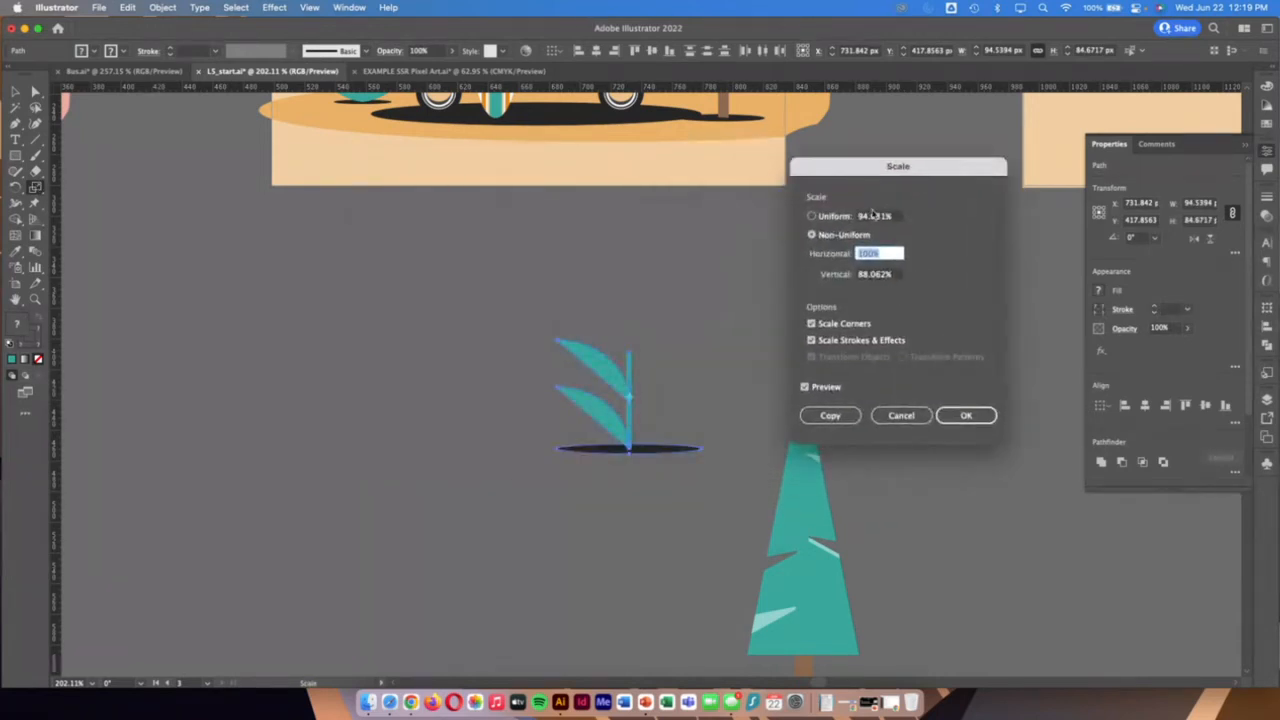
pyautogui.click(845, 217)
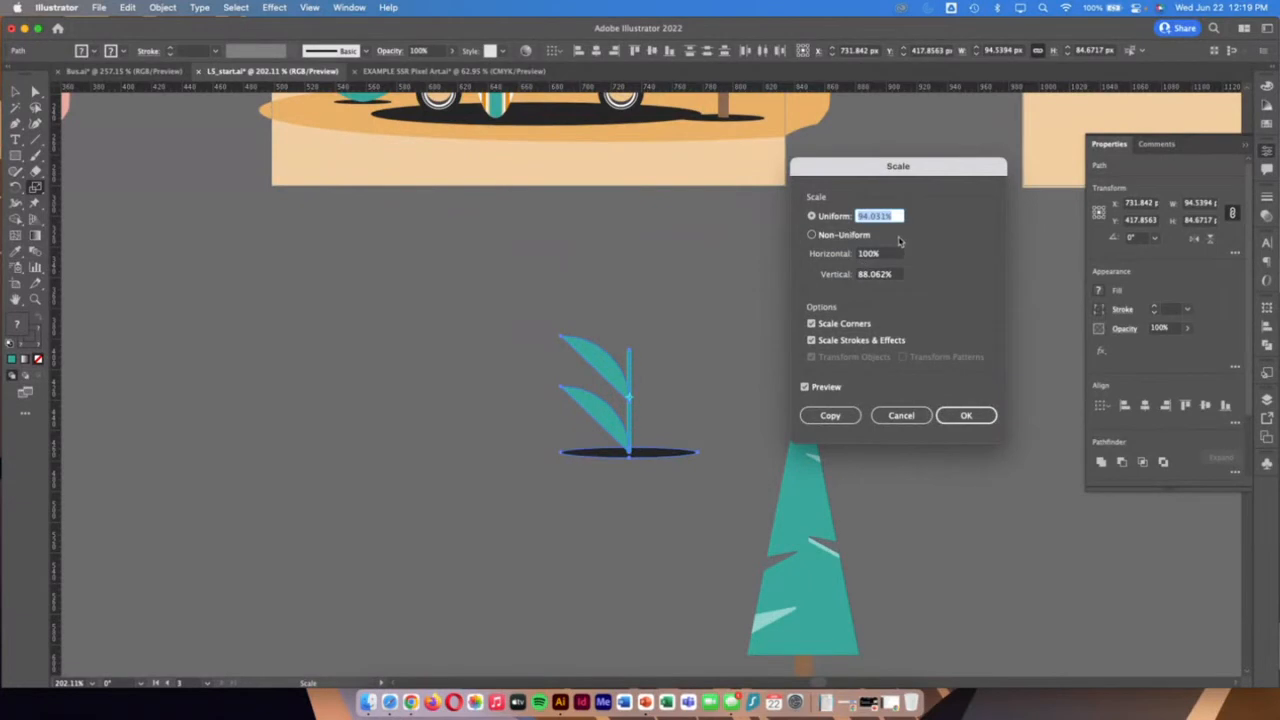
pyautogui.write('40')
pyautogui.press('Tab')
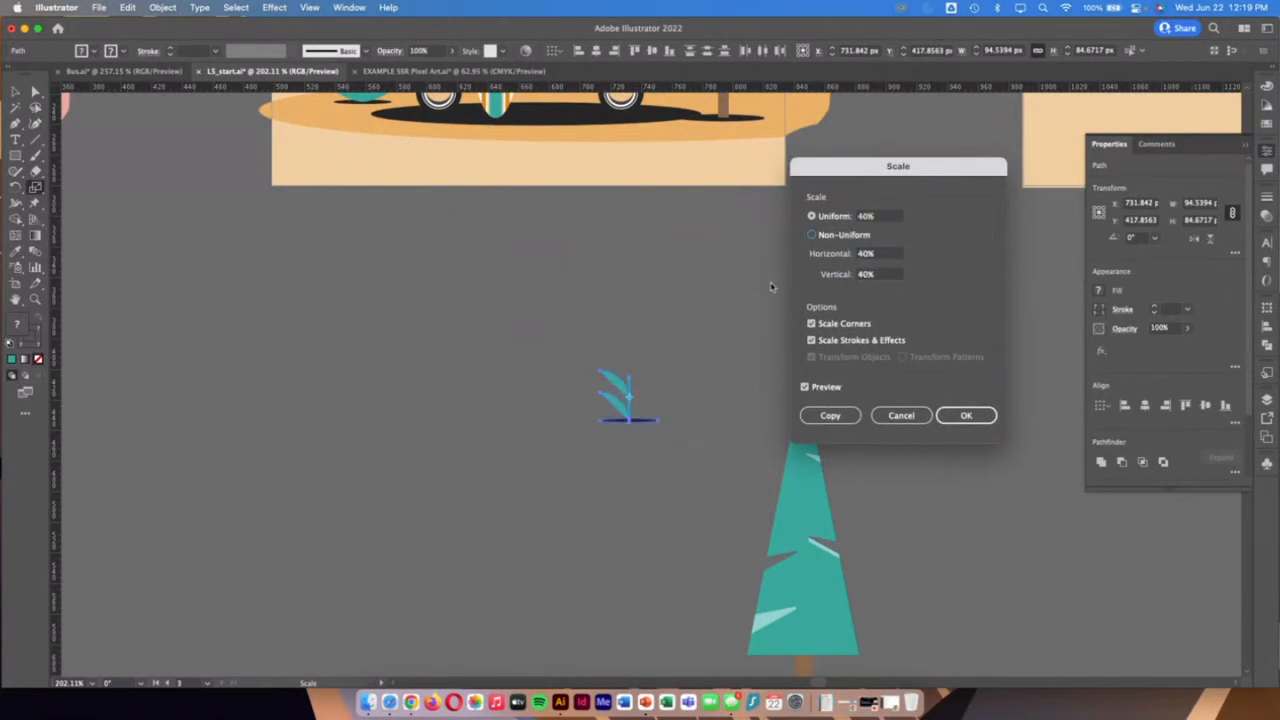
pyautogui.click(972, 416)
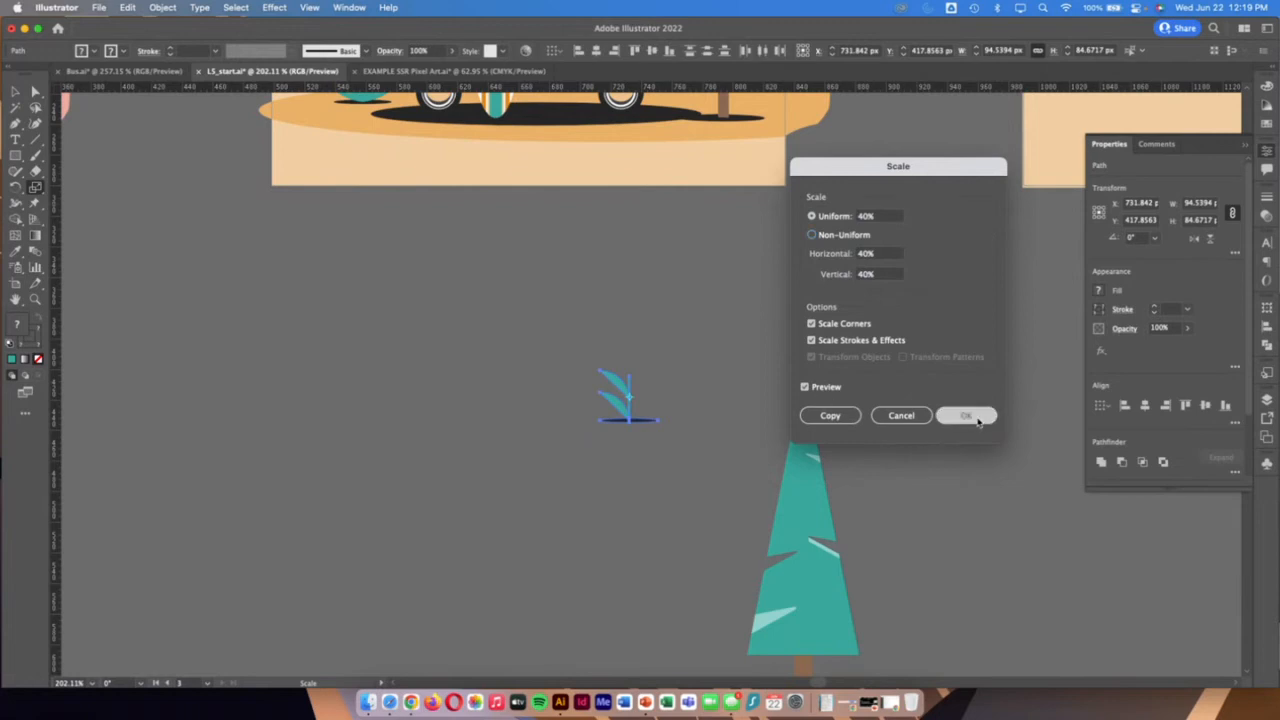
pyautogui.click(15, 91)
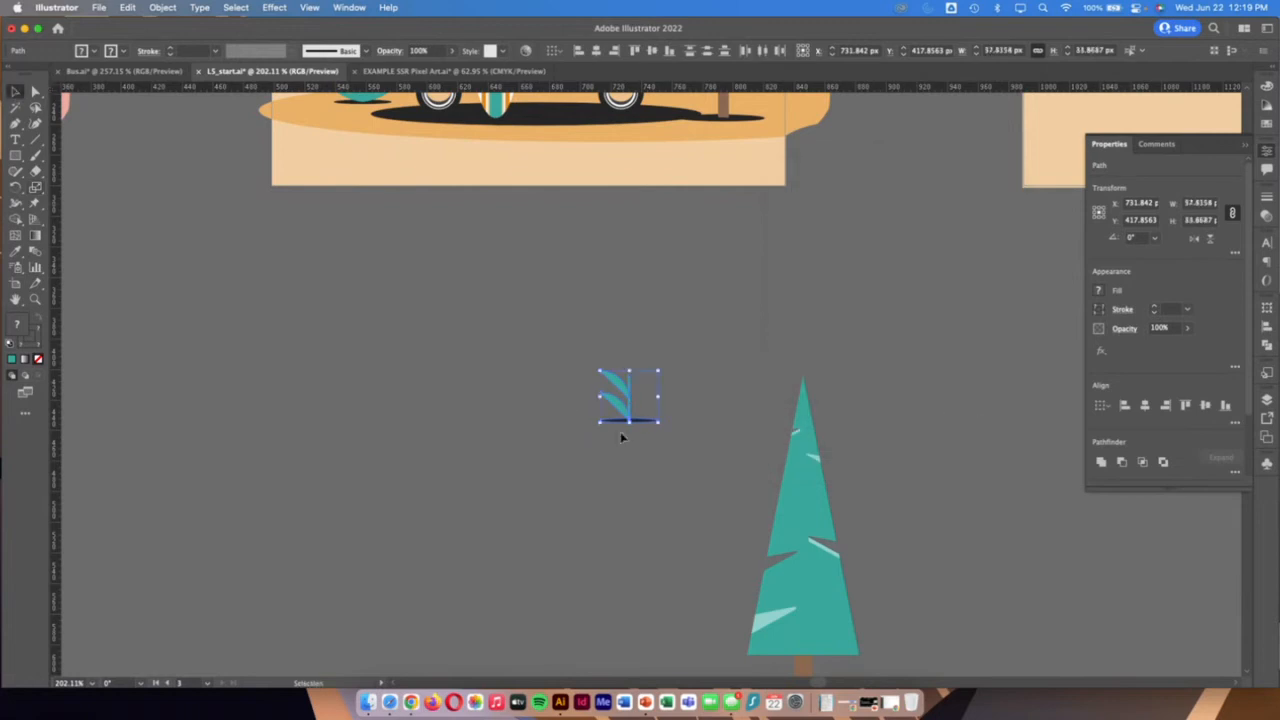
pyautogui.moveTo(617, 410); pyautogui.dragTo(604, 313)
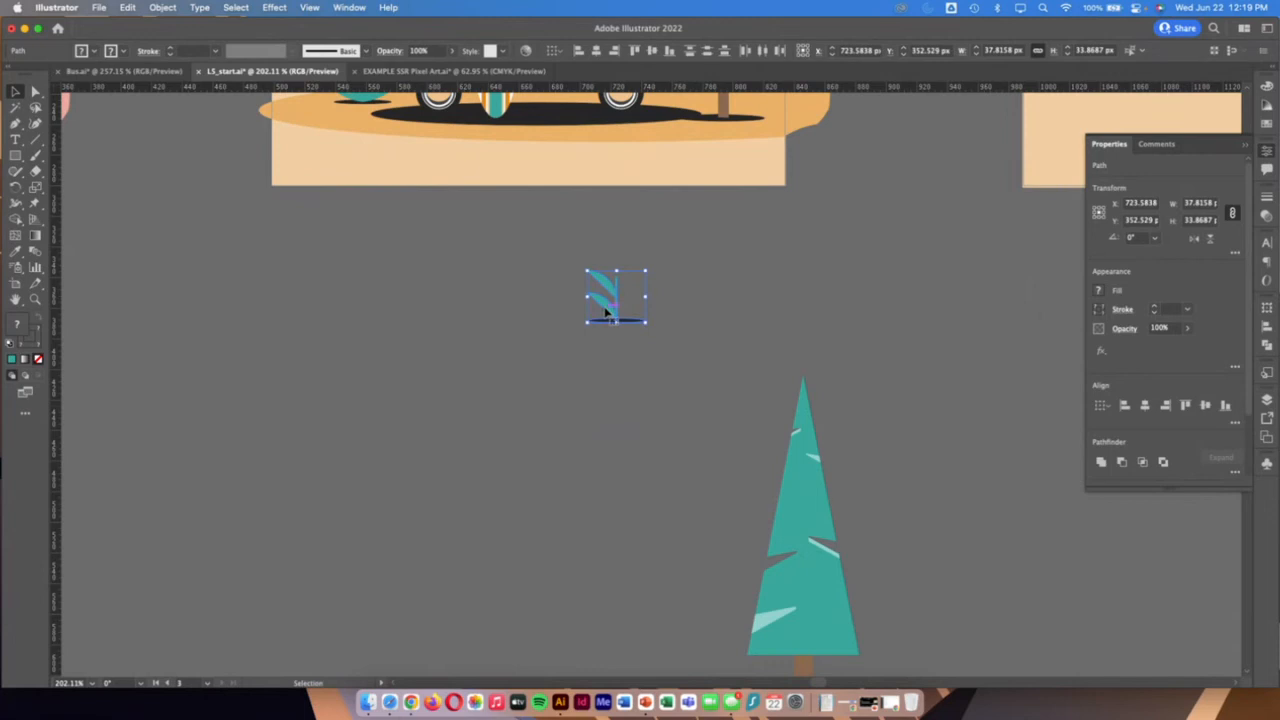
# Rotate the right palm tree about 29° clockwise around the base of its trunk, undoing a first rotation about its center
pyautogui.scroll(-1, 604, 313)
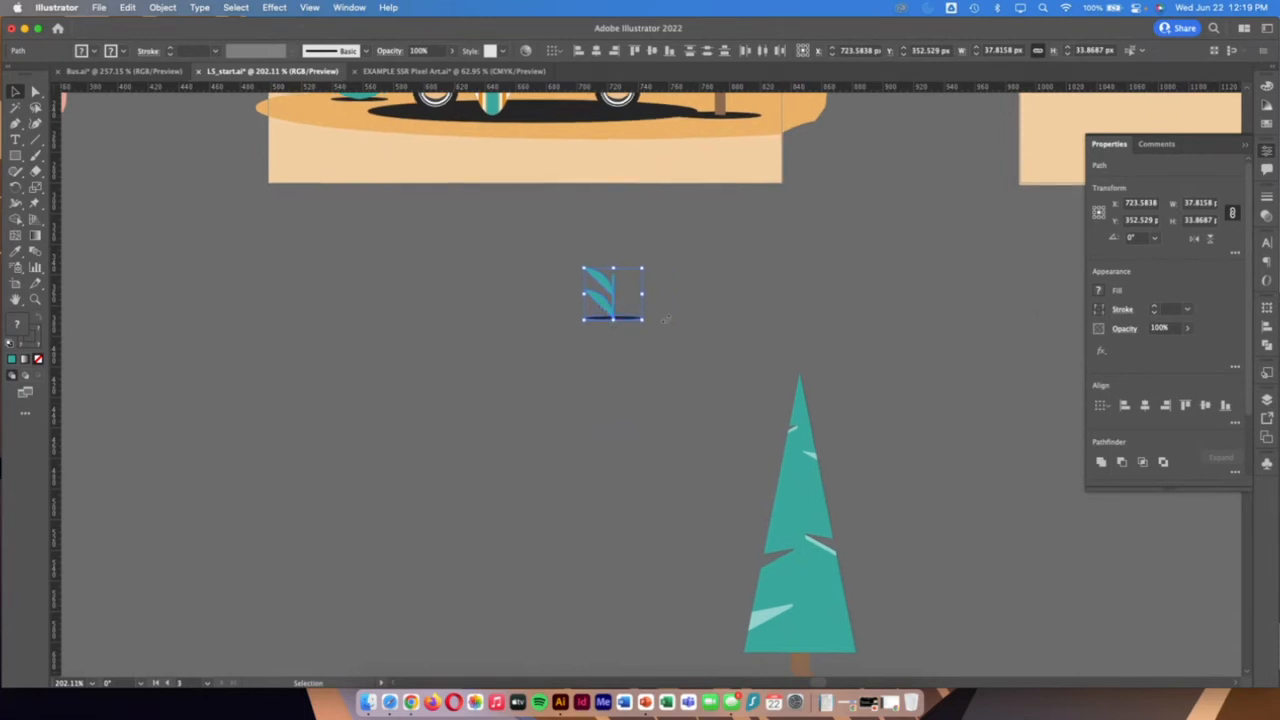
pyautogui.scroll(1, 792, 325)
pyautogui.scroll(10, 793, 325)
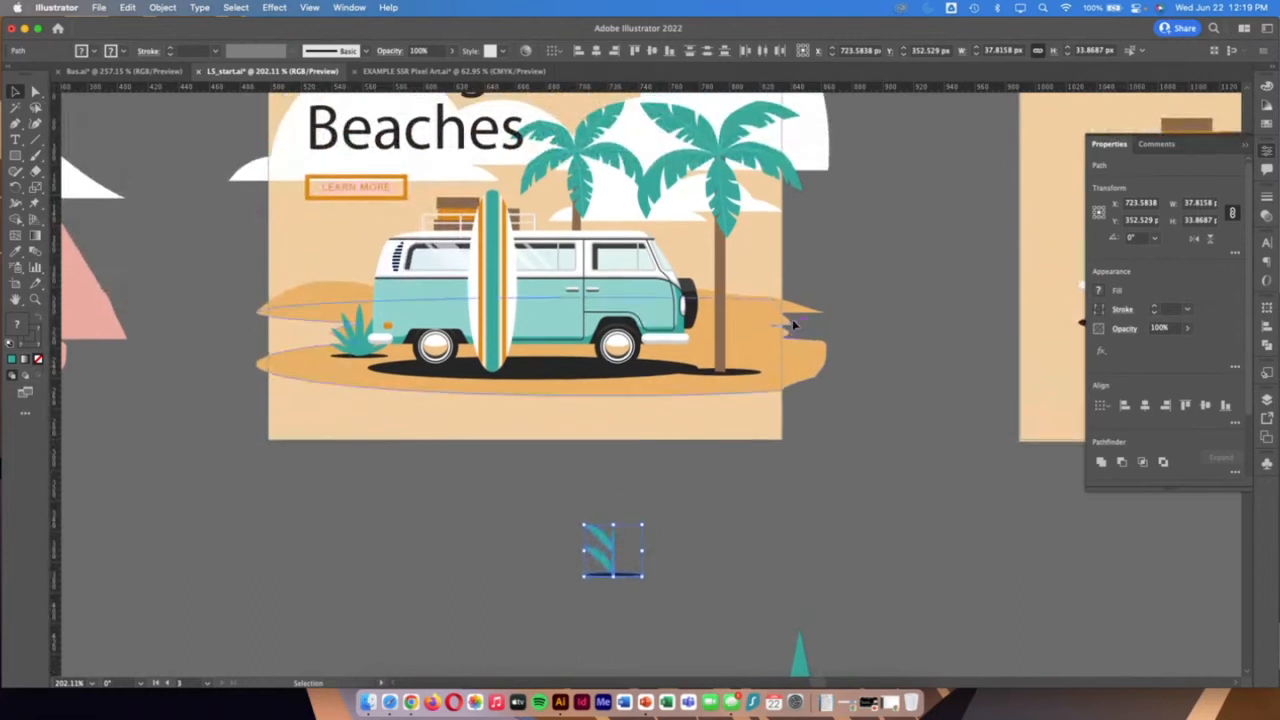
pyautogui.click(730, 207)
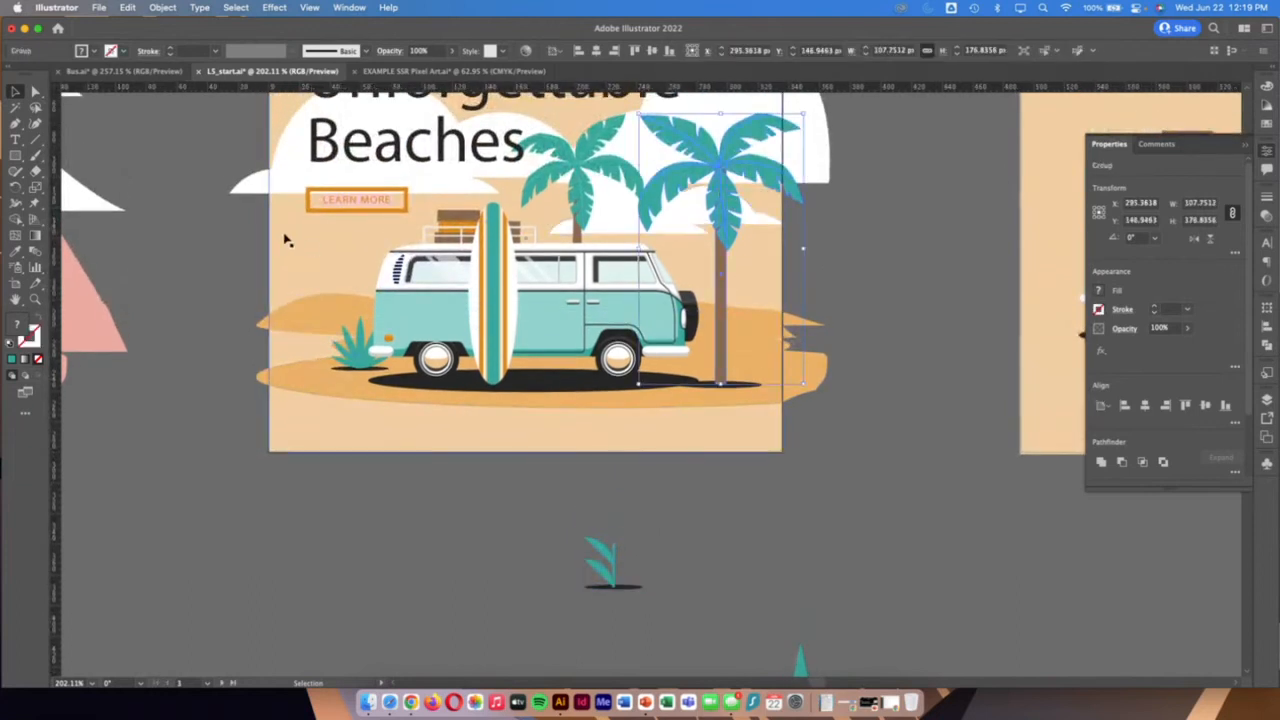
pyautogui.click(34, 187)
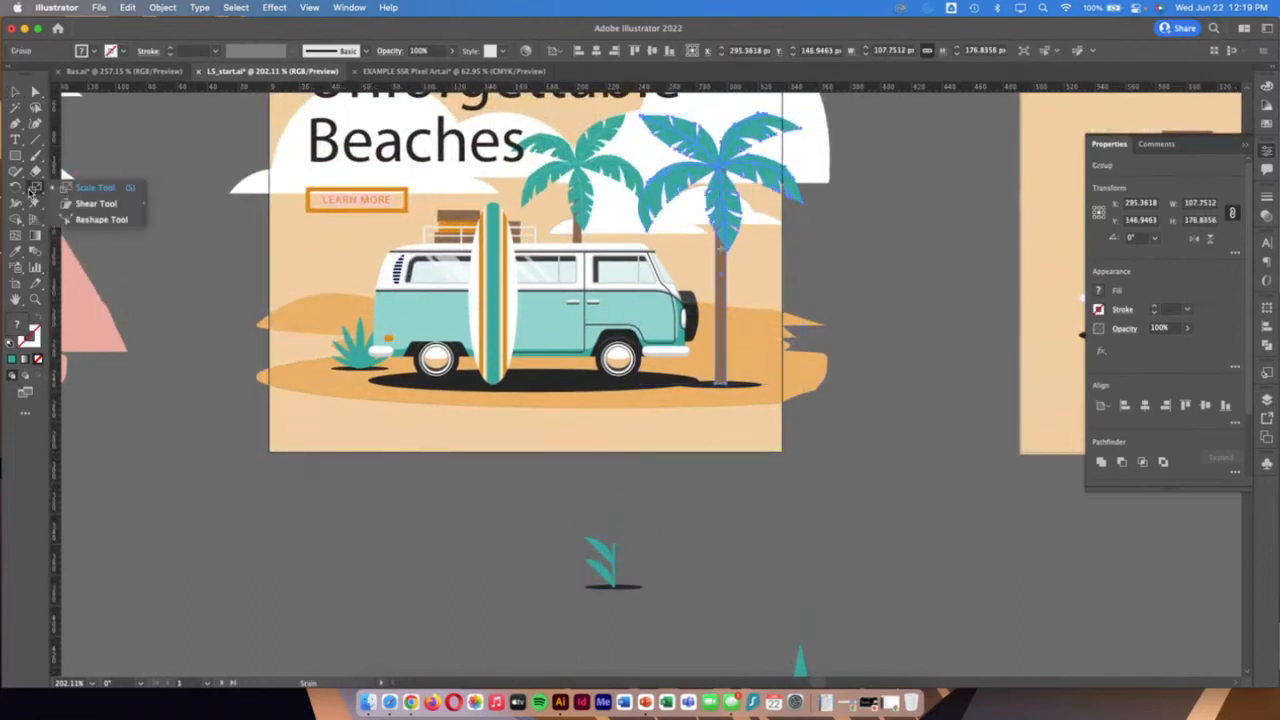
pyautogui.click(16, 188)
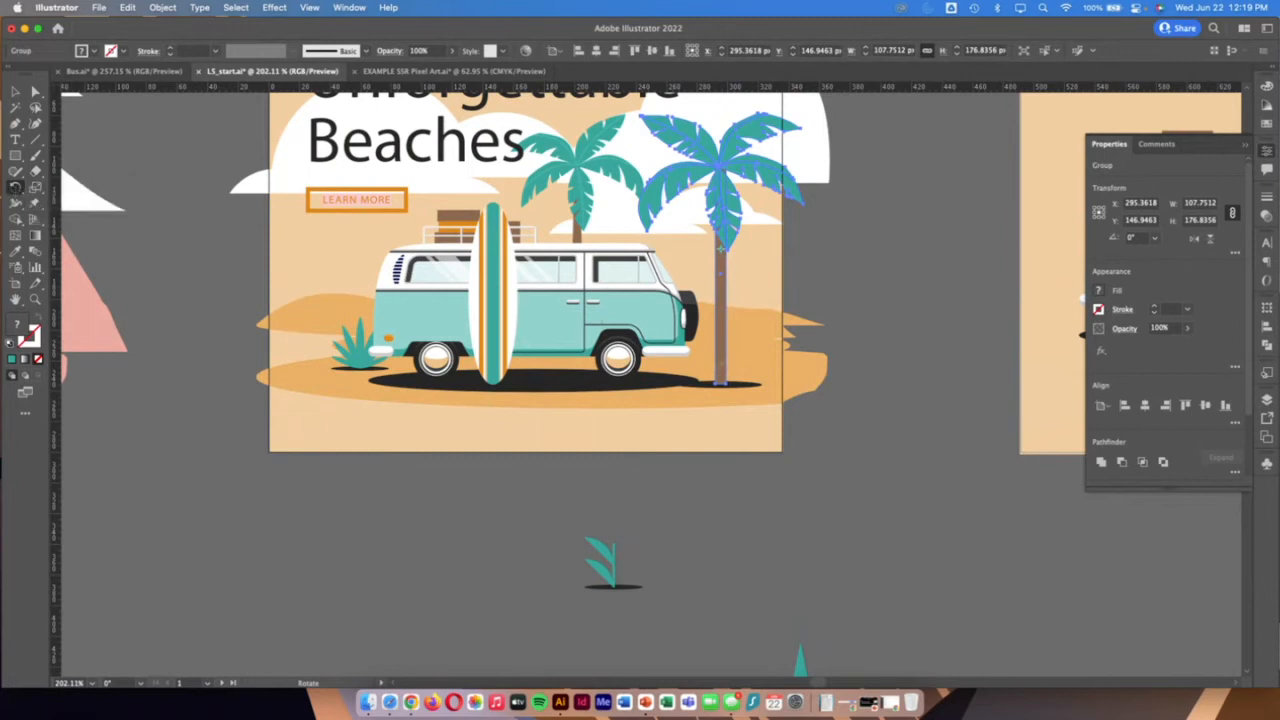
pyautogui.moveTo(830, 258); pyautogui.dragTo(808, 243)
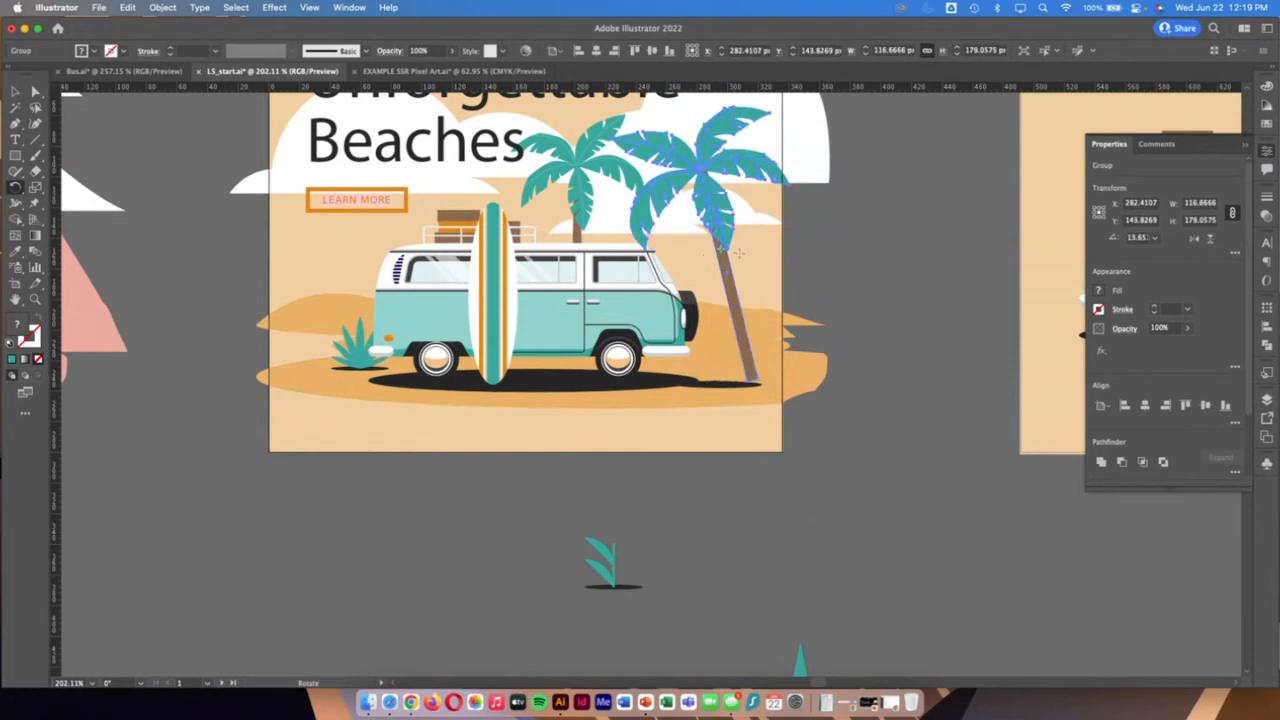
pyautogui.press('super+z')
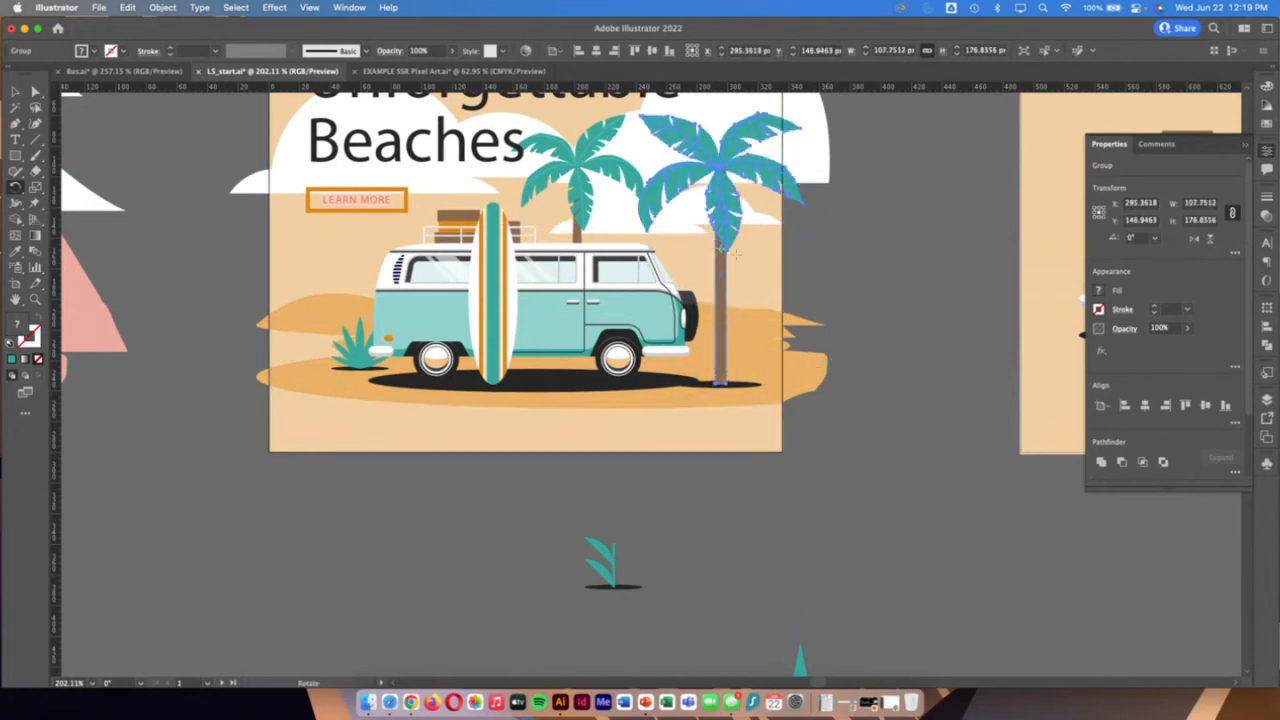
pyautogui.click(719, 382)
pyautogui.moveTo(832, 187); pyautogui.dragTo(961, 240)
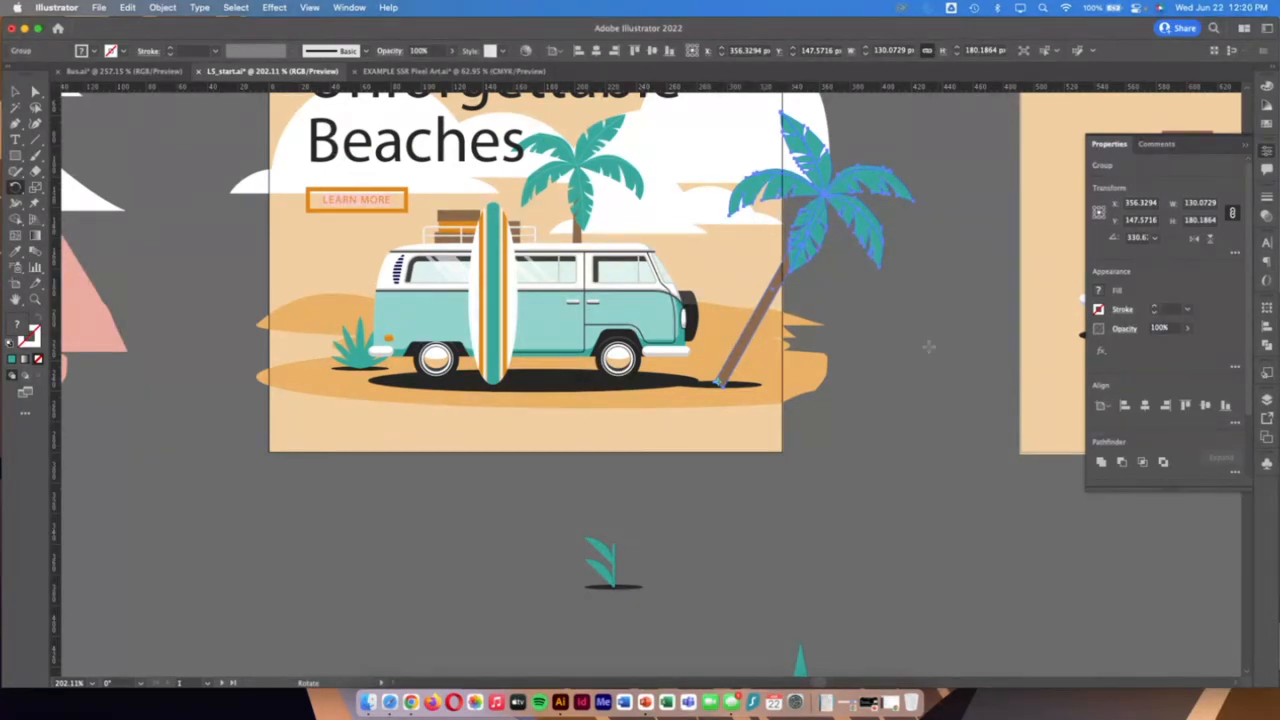
# Select the three white clouds behind the Unforgettable Beaches heading and open Transform Each for them
pyautogui.scroll(3, 157, 170)
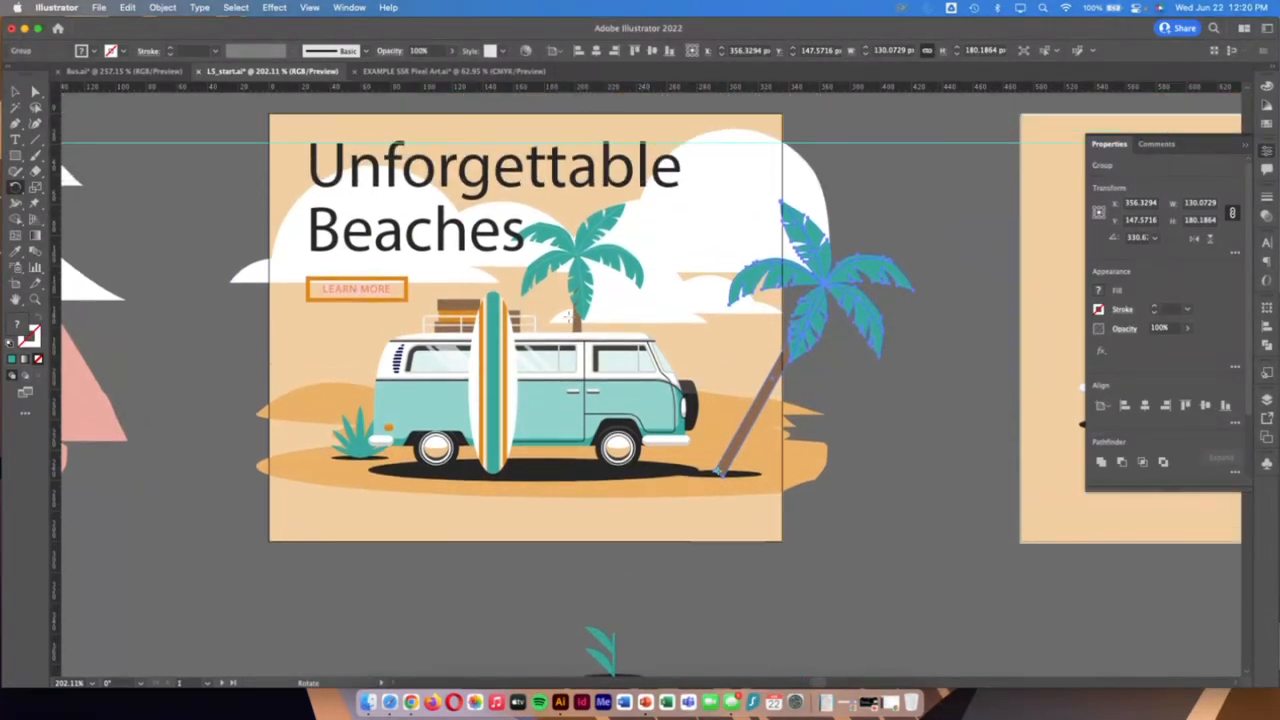
pyautogui.press('v')
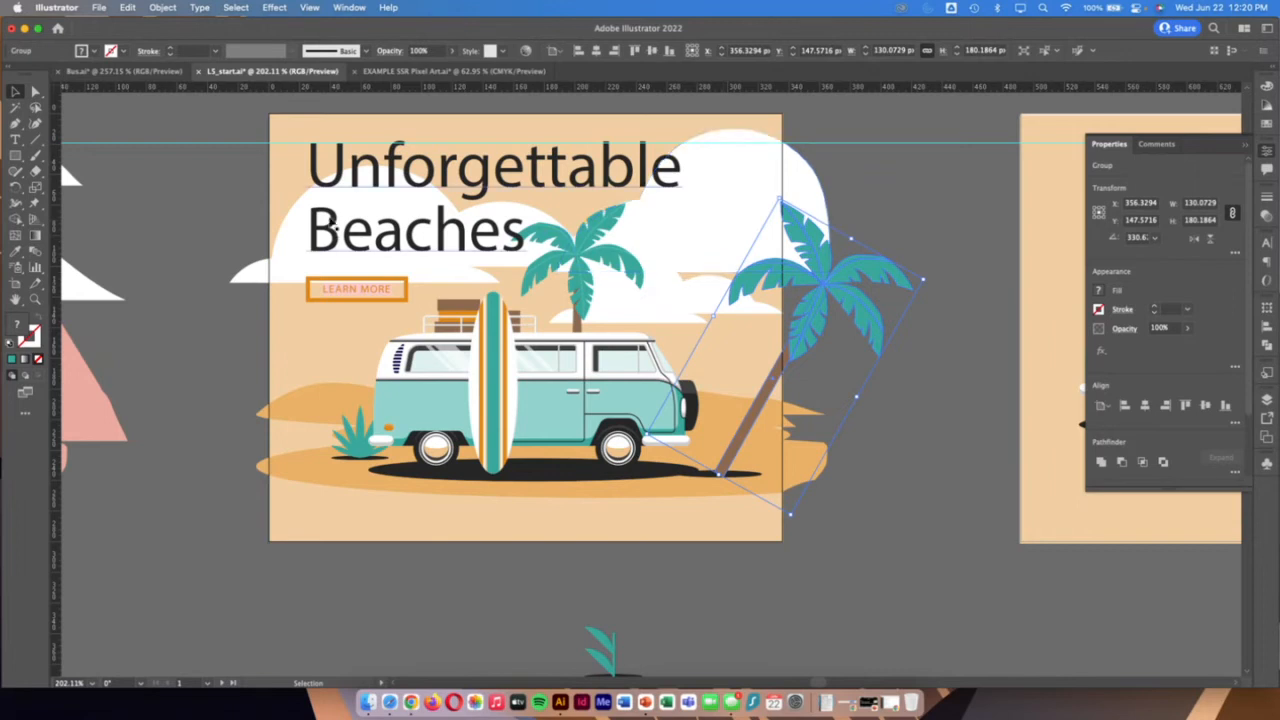
pyautogui.click(690, 253)
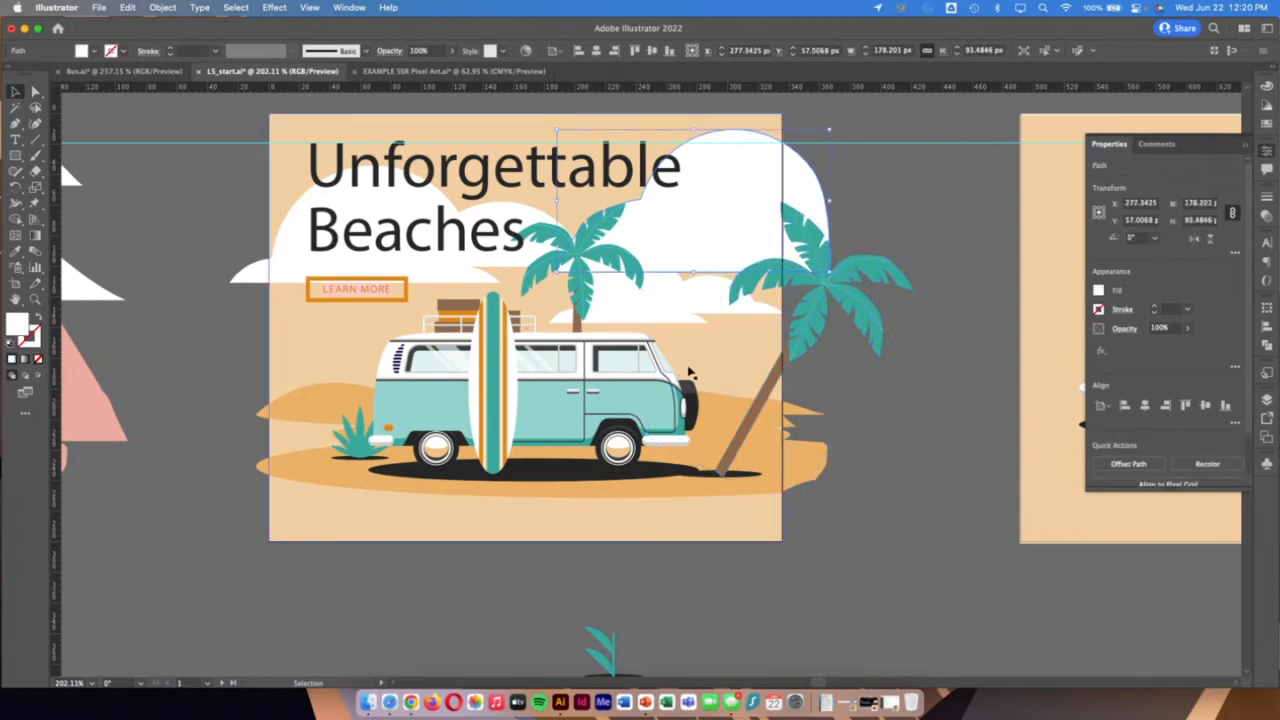
pyautogui.keyDown('shift'); pyautogui.click(285, 248); pyautogui.keyUp('shift')
pyautogui.keyDown('shift'); pyautogui.click(650, 319); pyautogui.keyUp('shift')
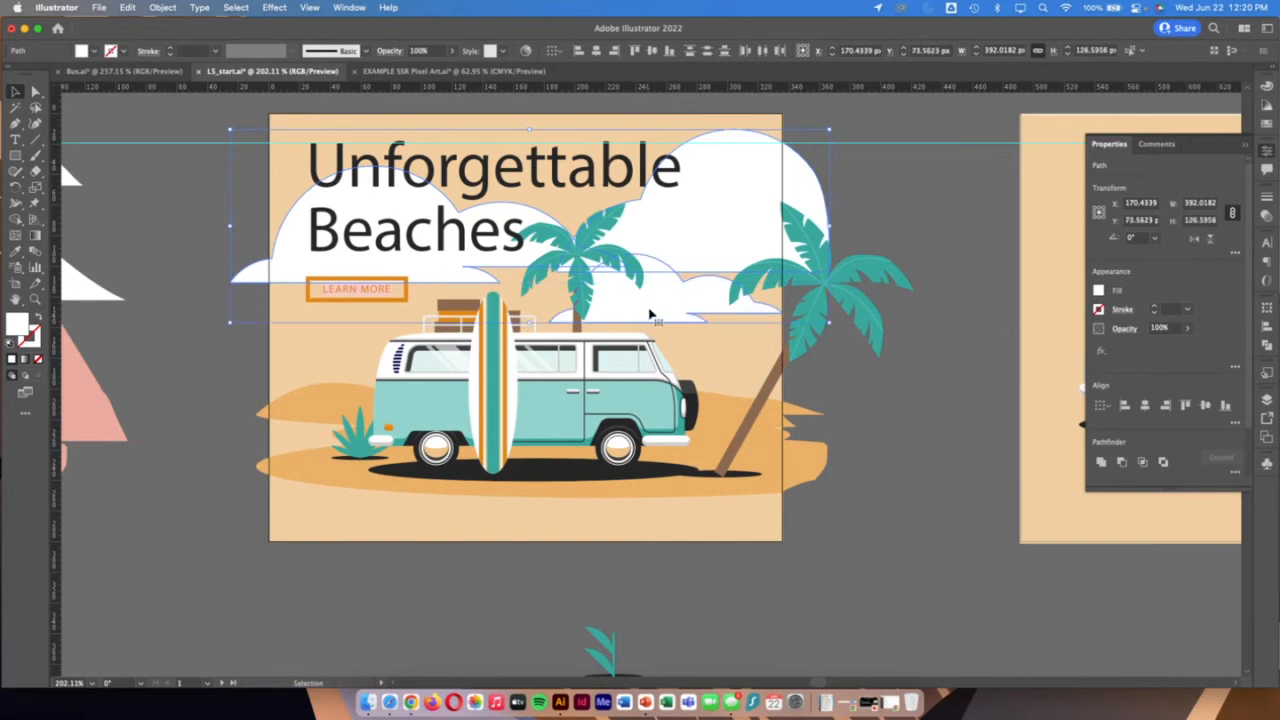
pyautogui.click(163, 8)
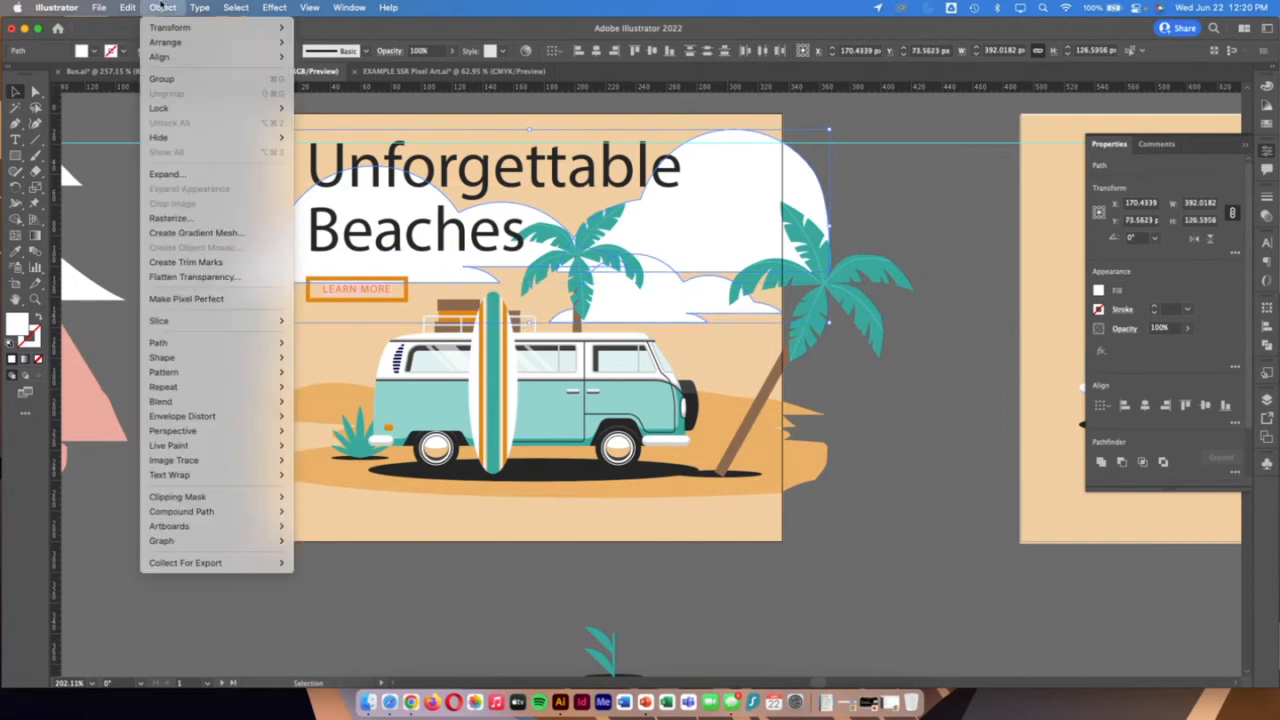
pyautogui.moveTo(166, 33)
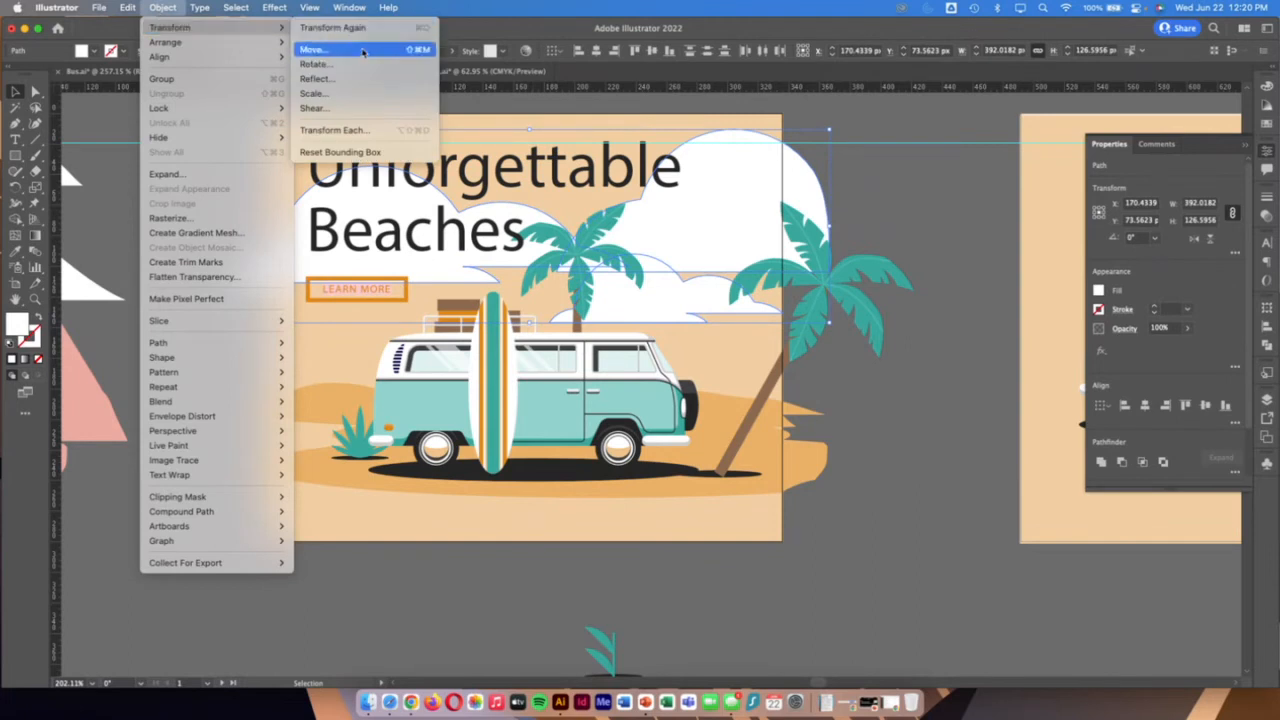
pyautogui.click(336, 134)
pyautogui.moveTo(813, 160); pyautogui.dragTo(927, 146)
# Try scaling the clouds to 86% horizontally and 61% vertically, then rotating them, and reset the angle to 0°
pyautogui.moveTo(912, 192)
pyautogui.mouseDown()
pyautogui.moveTo(955, 193)
pyautogui.moveTo(922, 193)
pyautogui.moveTo(907, 212)
pyautogui.mouseUp()
pyautogui.moveTo(877, 341)
pyautogui.mouseDown()
pyautogui.moveTo(884, 357)
pyautogui.moveTo(903, 339)
pyautogui.moveTo(857, 334)
pyautogui.mouseUp()
pyautogui.write('0')
pyautogui.press('Tab')
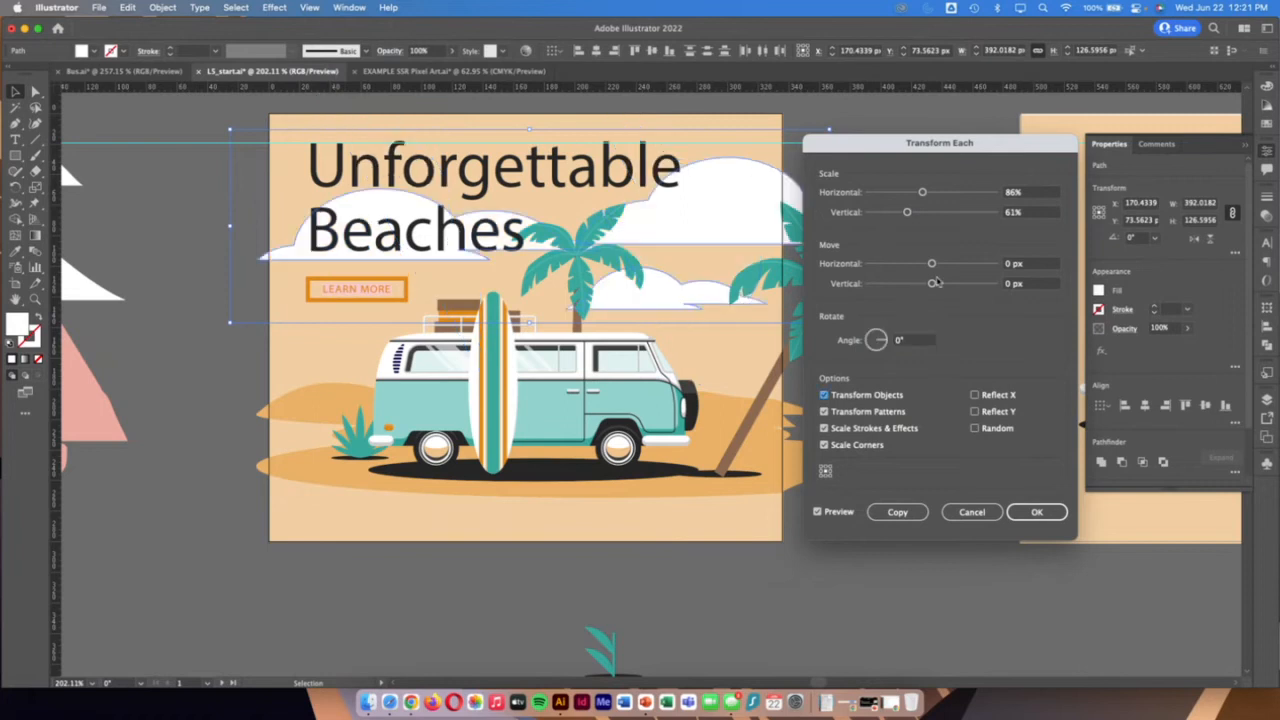
# Set both the horizontal and vertical scale of each cloud to 70% and apply the transformation
pyautogui.moveTo(1038, 192); pyautogui.dragTo(1002, 194)
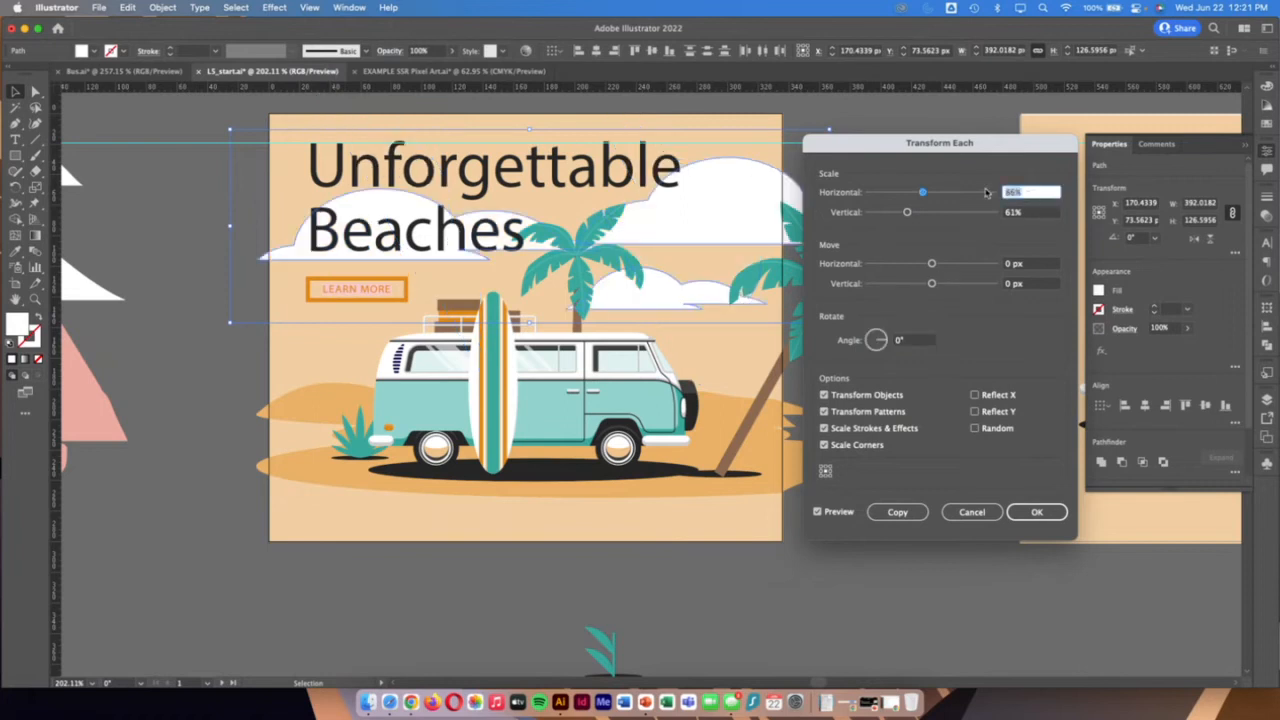
pyautogui.write('70')
pyautogui.press('Tab')
pyautogui.write('70')
pyautogui.press('Tab')
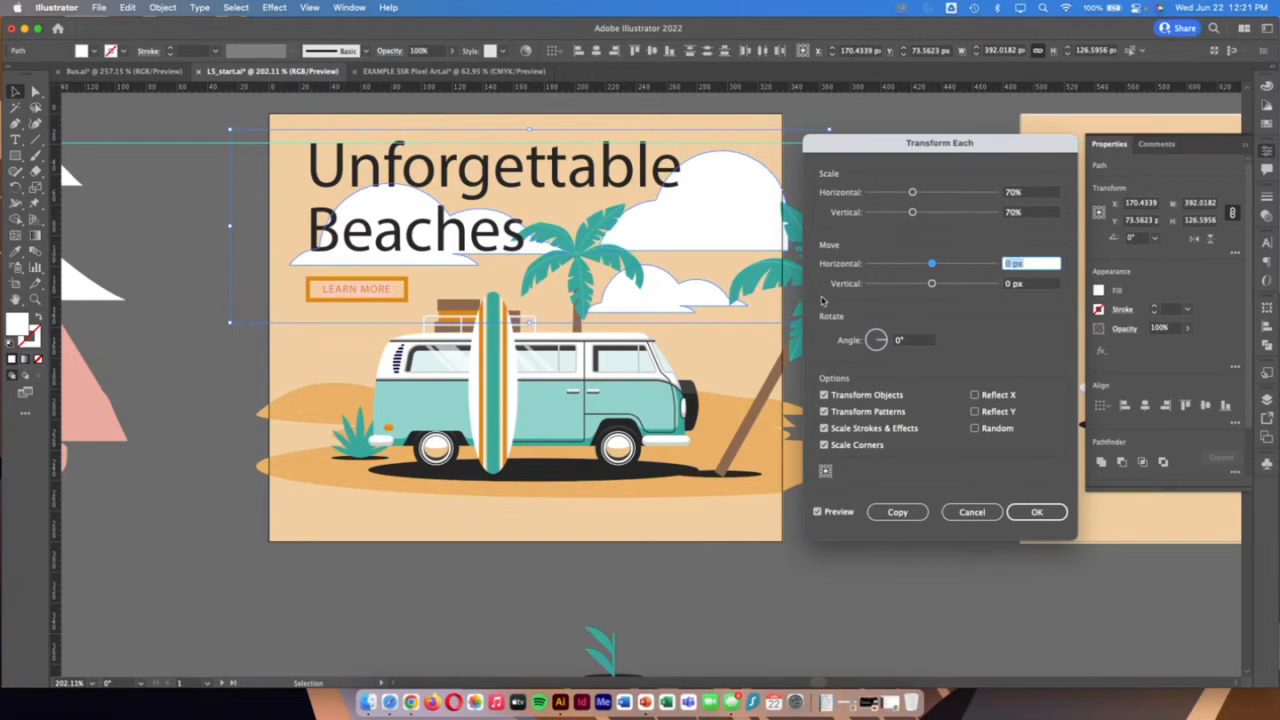
pyautogui.click(1045, 515)
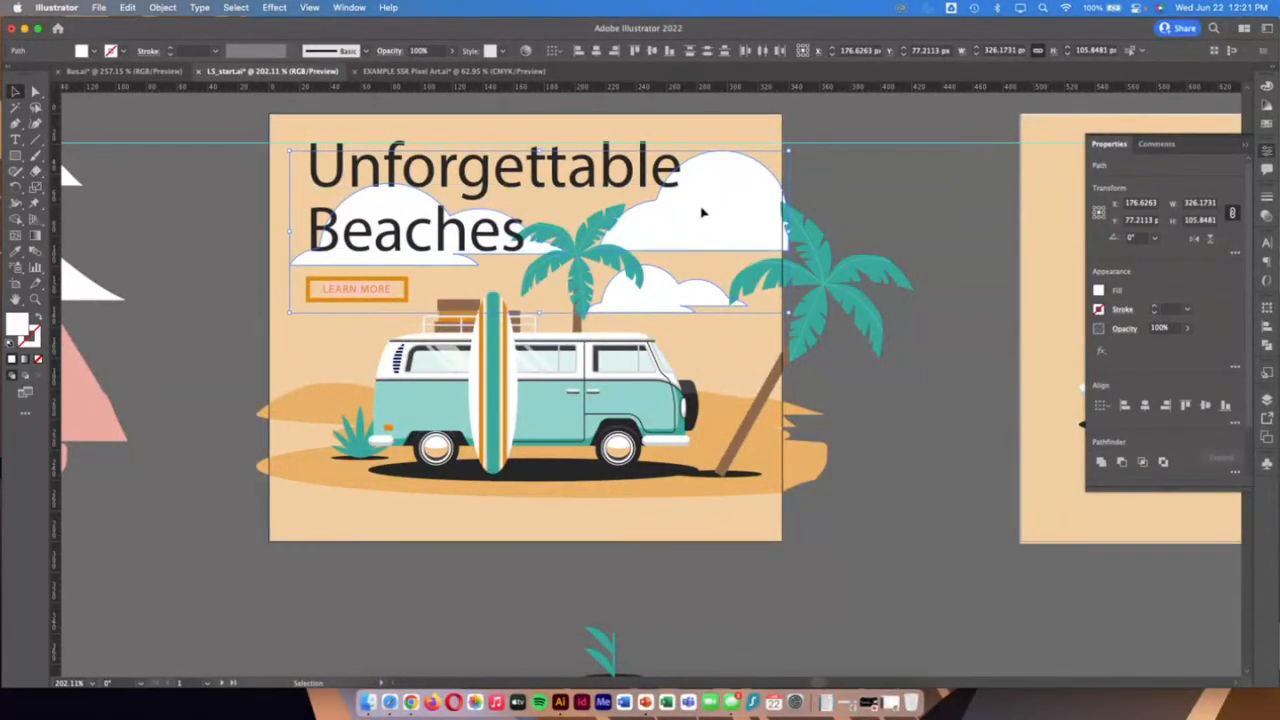
# Move the three selected clouds about 12 px left and 16 px up behind the heading and deselect them
pyautogui.moveTo(702, 212); pyautogui.dragTo(679, 162)
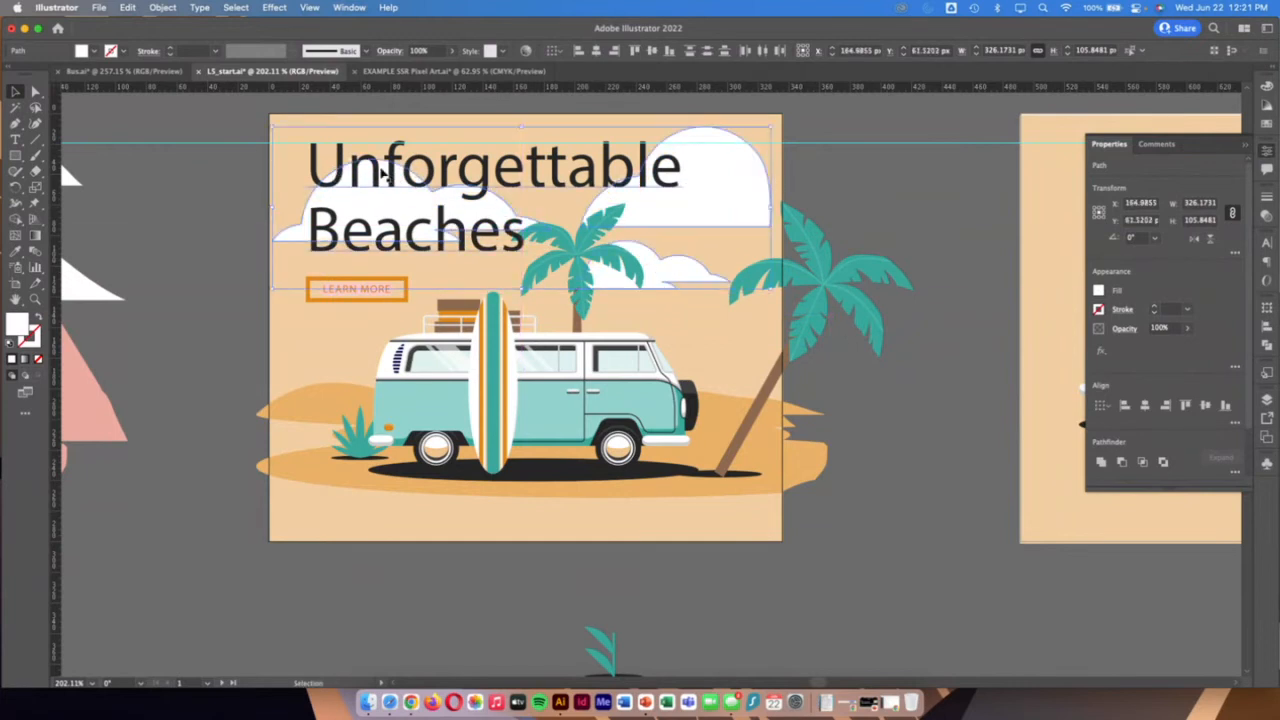
pyautogui.click(853, 225)
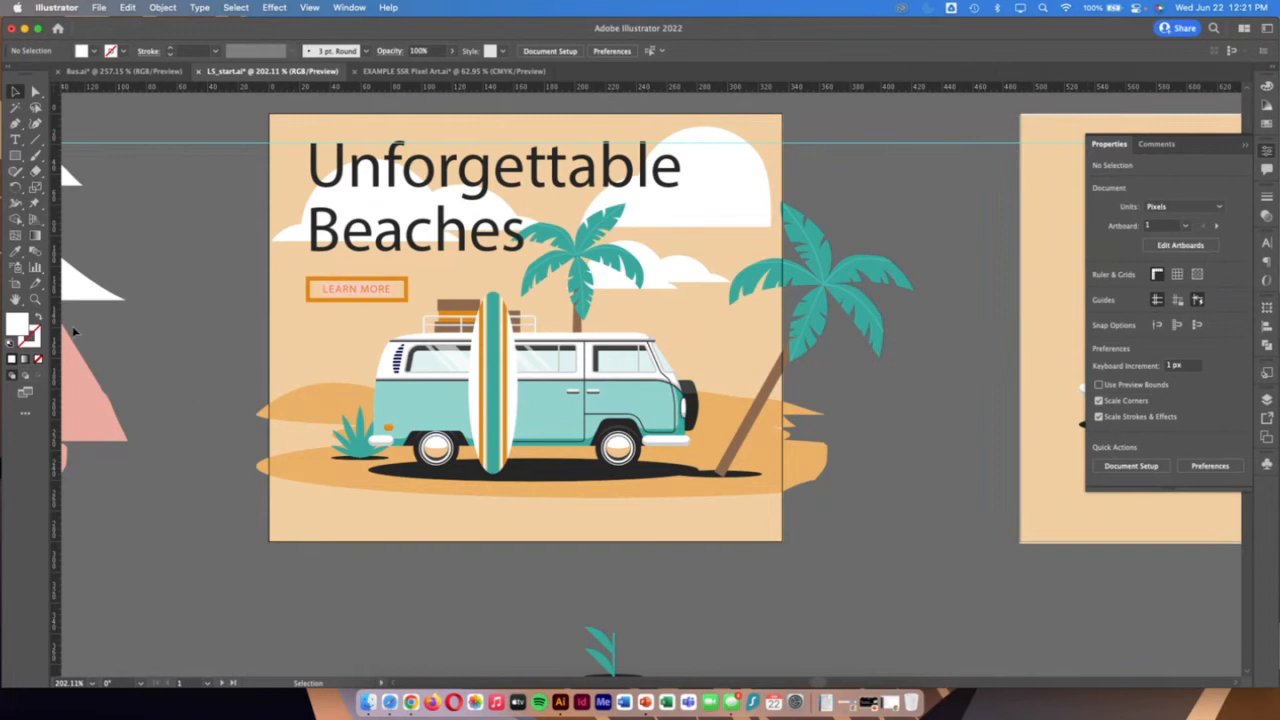
# Draw a white rectangle without a stroke, about 6.5 by 16.7 px, over the glass of the van's front side window
pyautogui.click(35, 299)
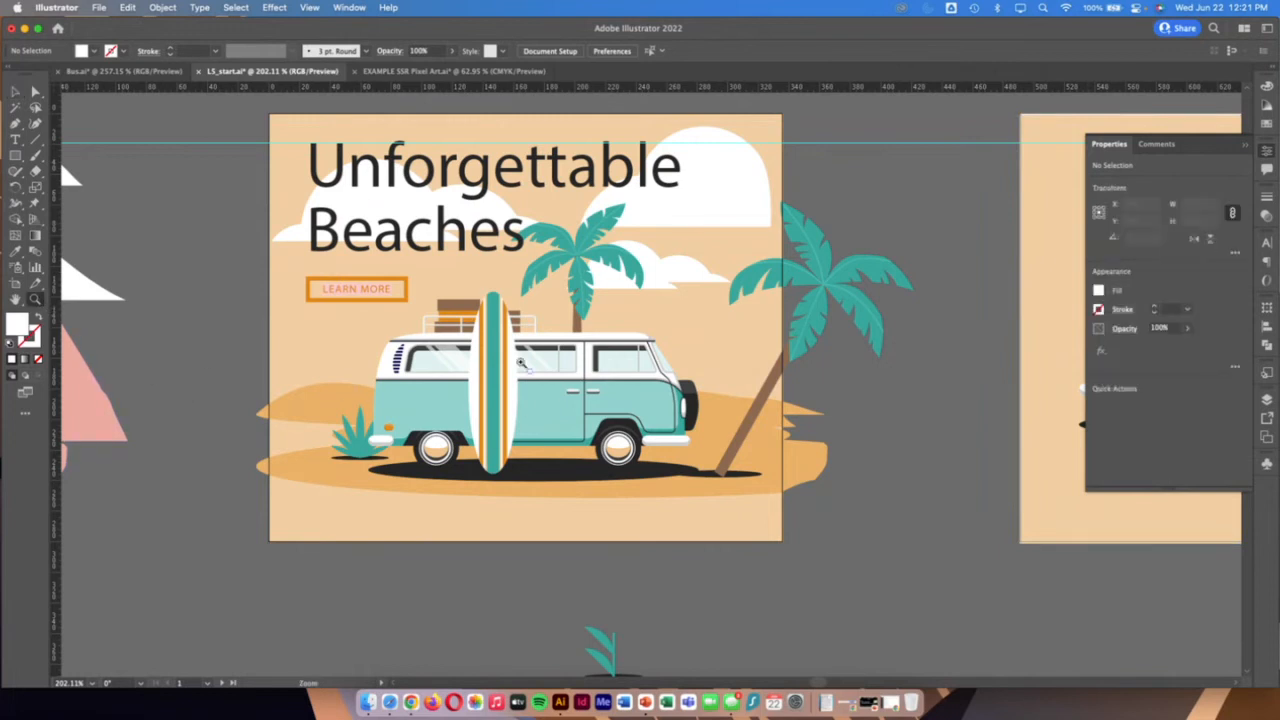
pyautogui.moveTo(520, 362); pyautogui.dragTo(530, 358)
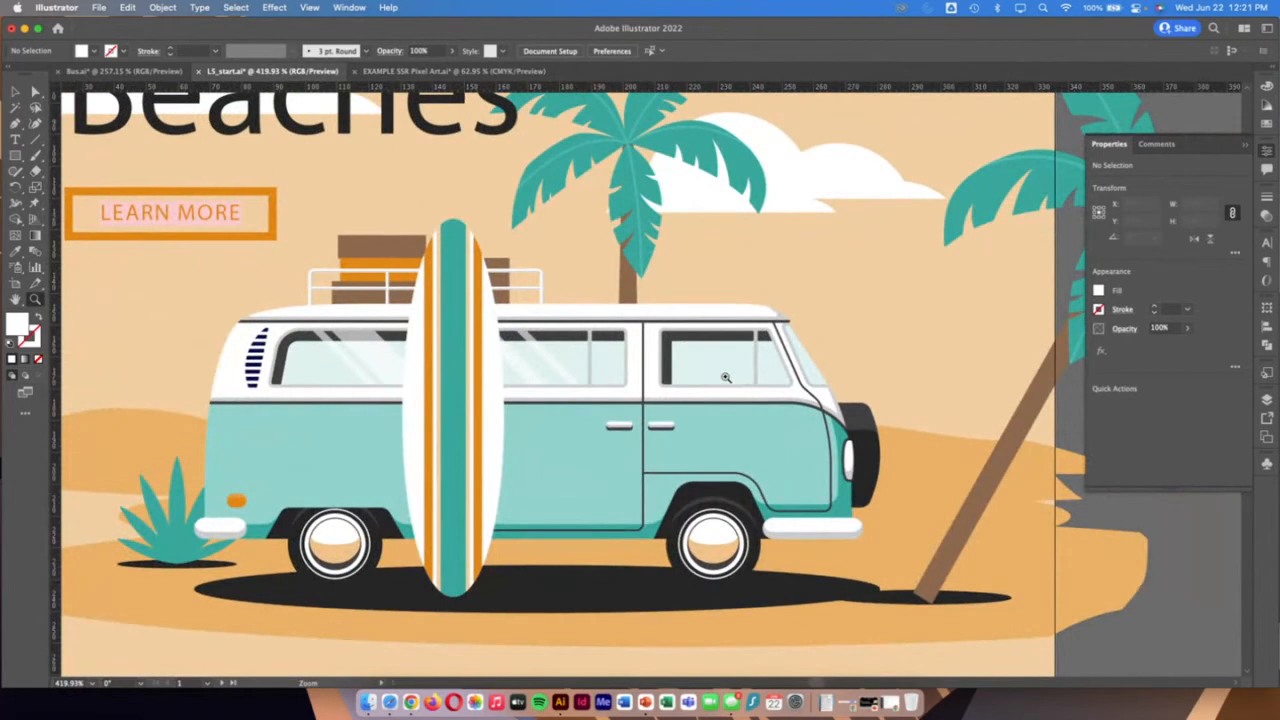
pyautogui.hscroll(2, 726, 377)
pyautogui.moveTo(653, 361); pyautogui.dragTo(769, 403)
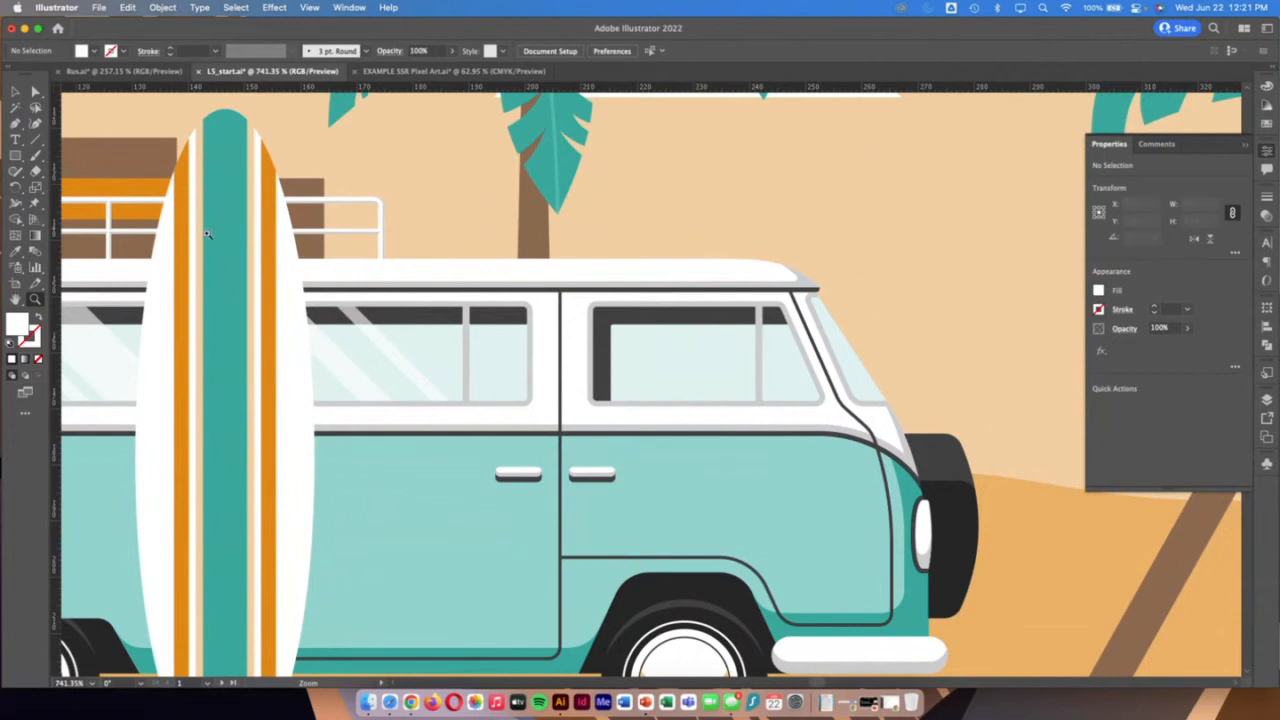
pyautogui.click(15, 156)
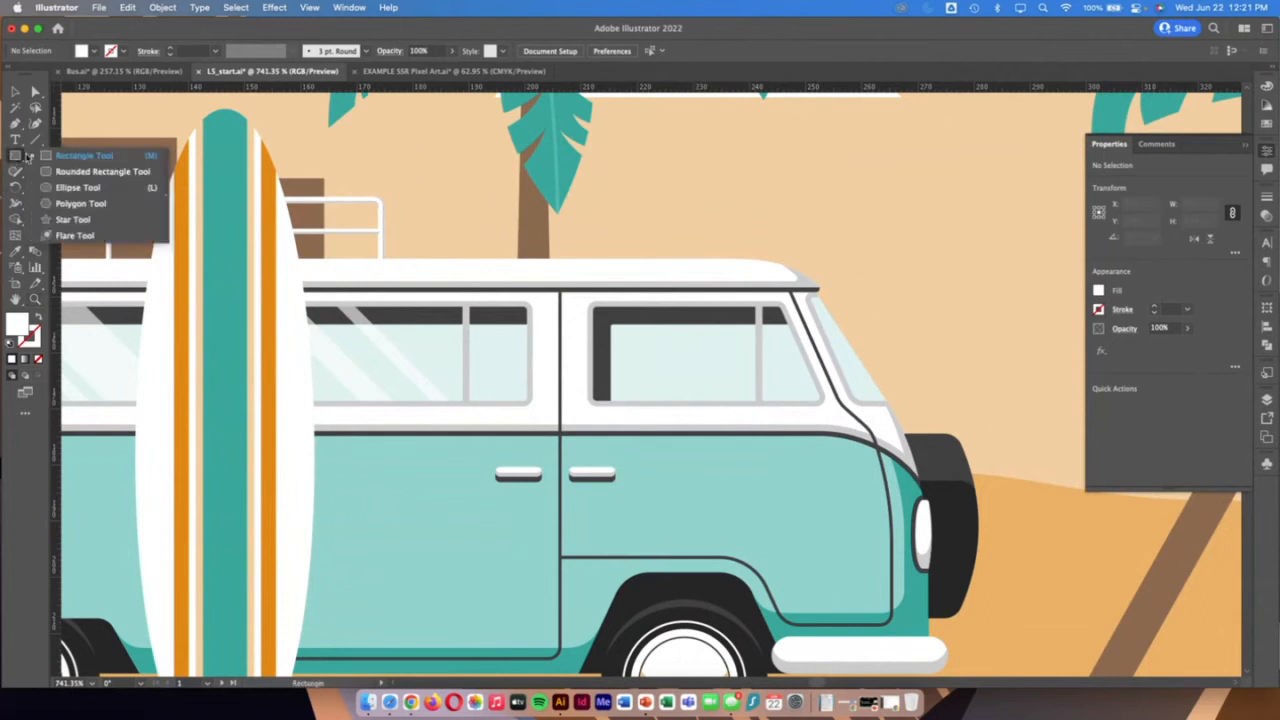
pyautogui.click(80, 158)
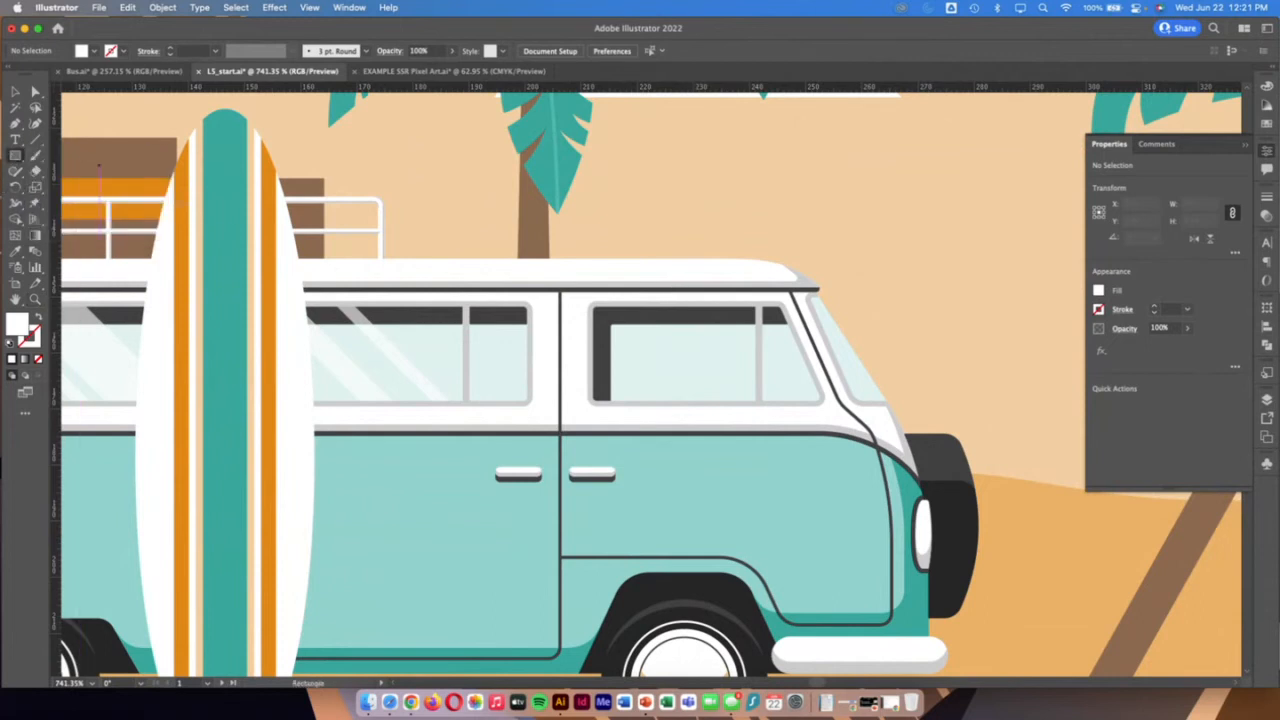
pyautogui.click(88, 51)
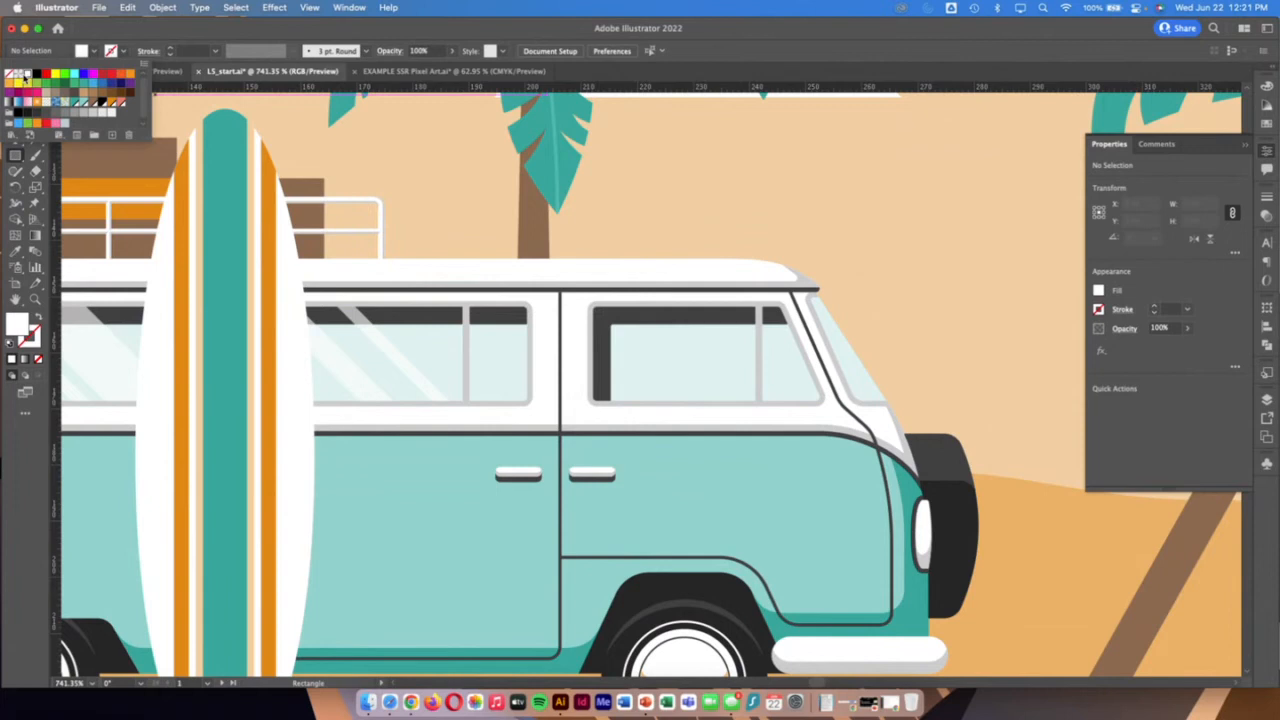
pyautogui.click(122, 51)
pyautogui.click(124, 52)
pyautogui.click(10, 76)
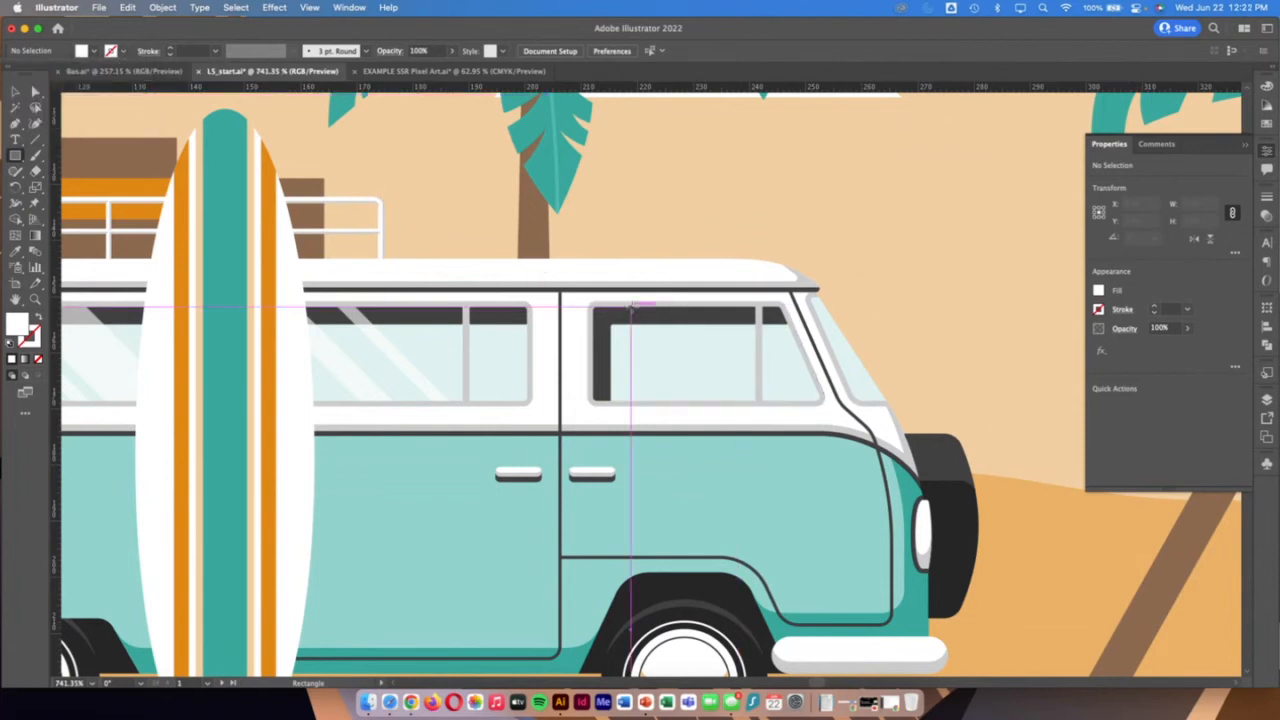
pyautogui.moveTo(631, 306); pyautogui.dragTo(667, 400)
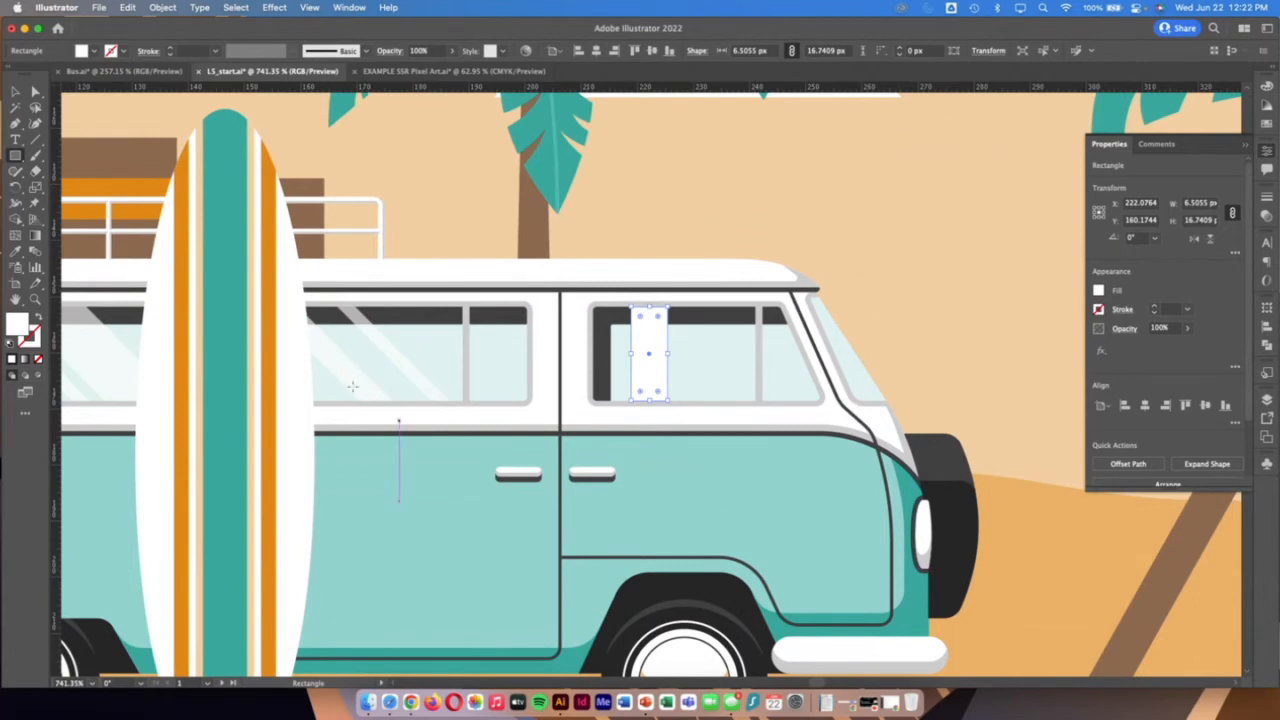
# Shear the white rectangle into a stripe about 16.2 px wide, slanting from upper left to lower right like the other window reflections
pyautogui.click(15, 187)
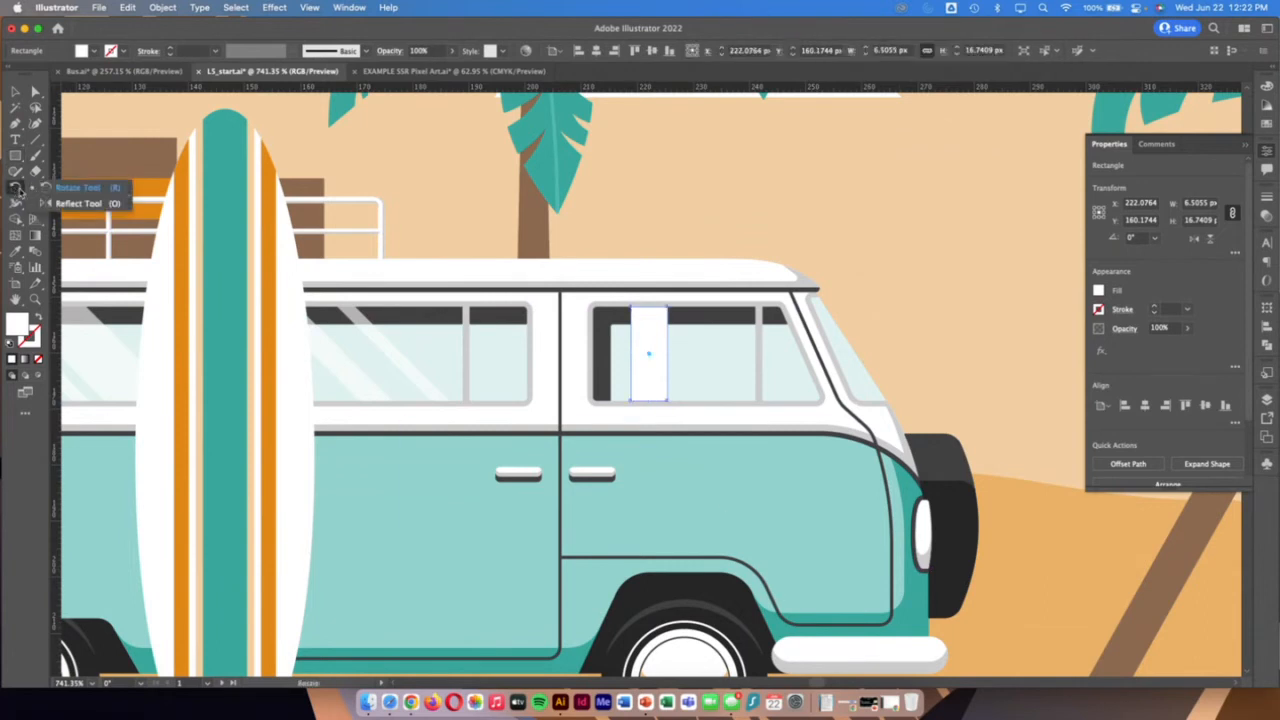
pyautogui.click(36, 188)
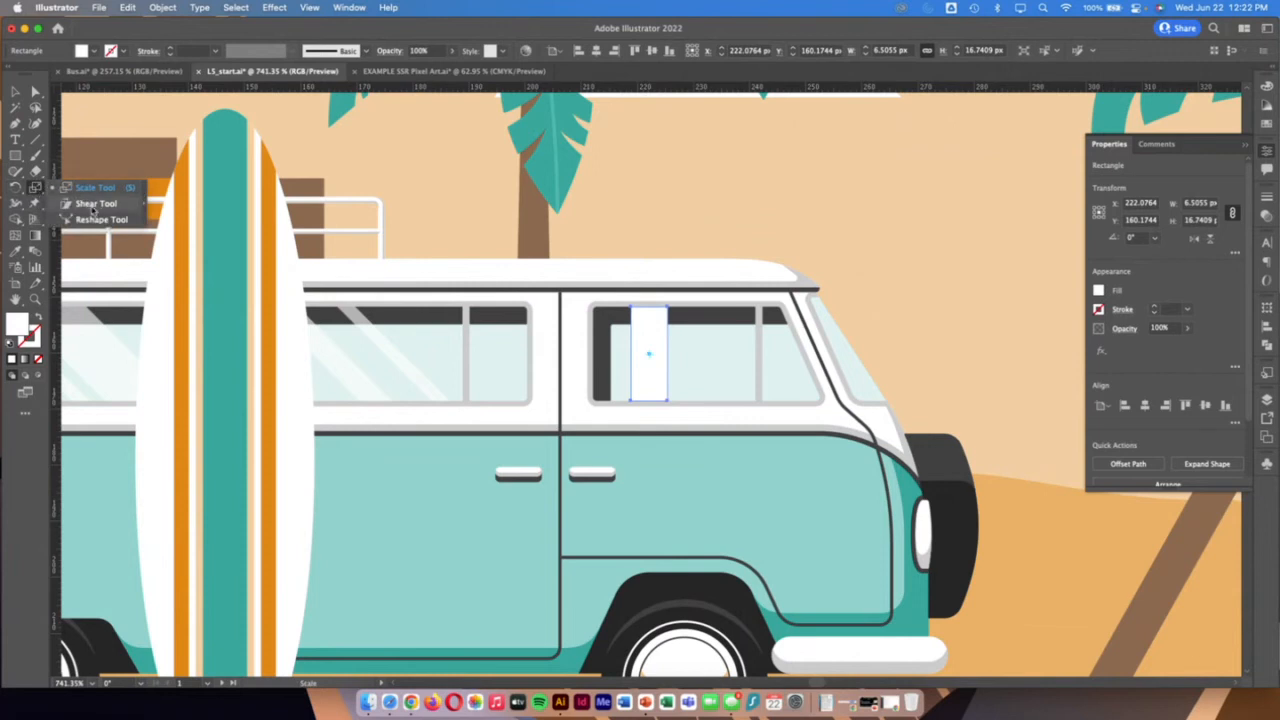
pyautogui.click(93, 208)
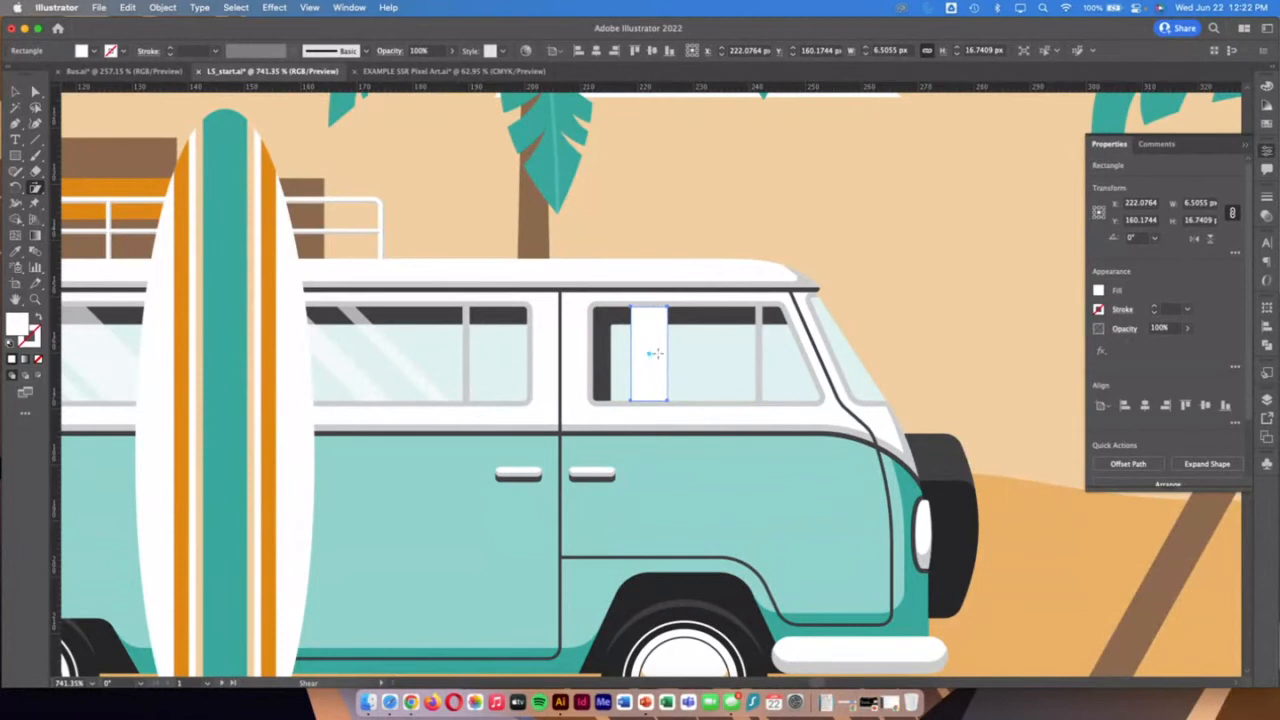
pyautogui.moveTo(648, 292); pyautogui.dragTo(608, 297)
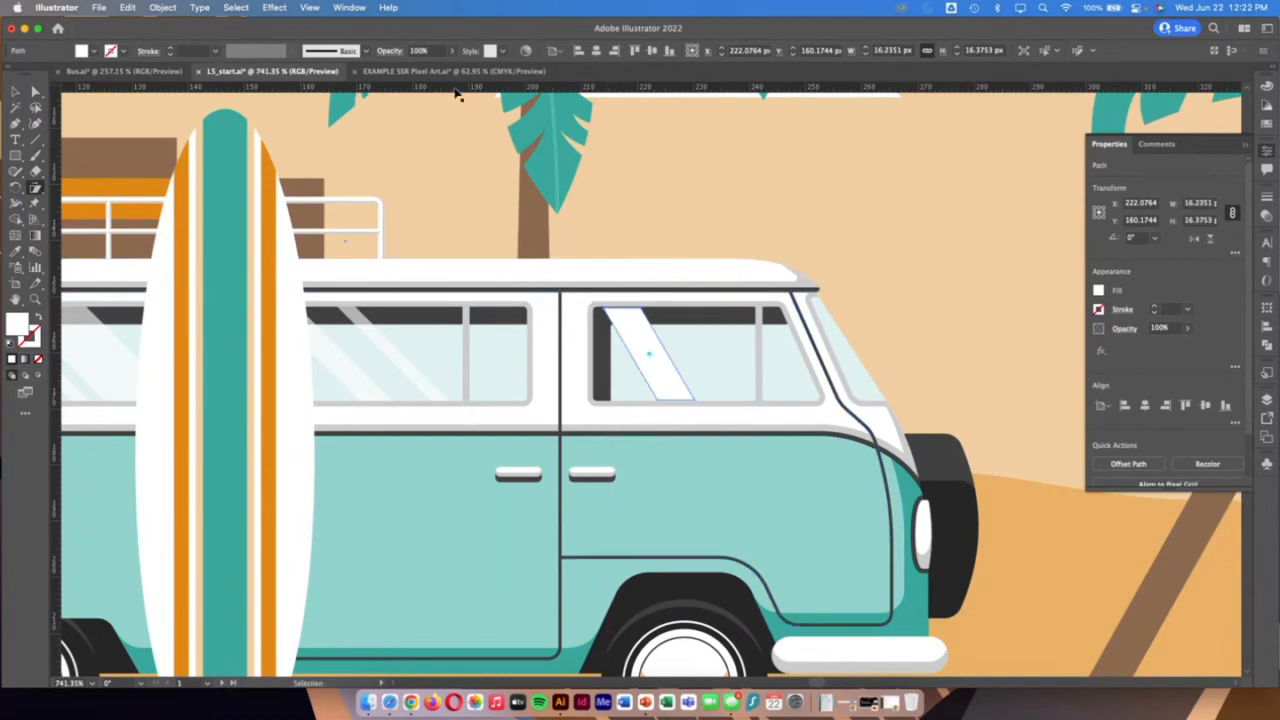
# Lower the slanted stripe's opacity to 57%
pyautogui.click(451, 50)
pyautogui.moveTo(453, 70); pyautogui.dragTo(428, 70)
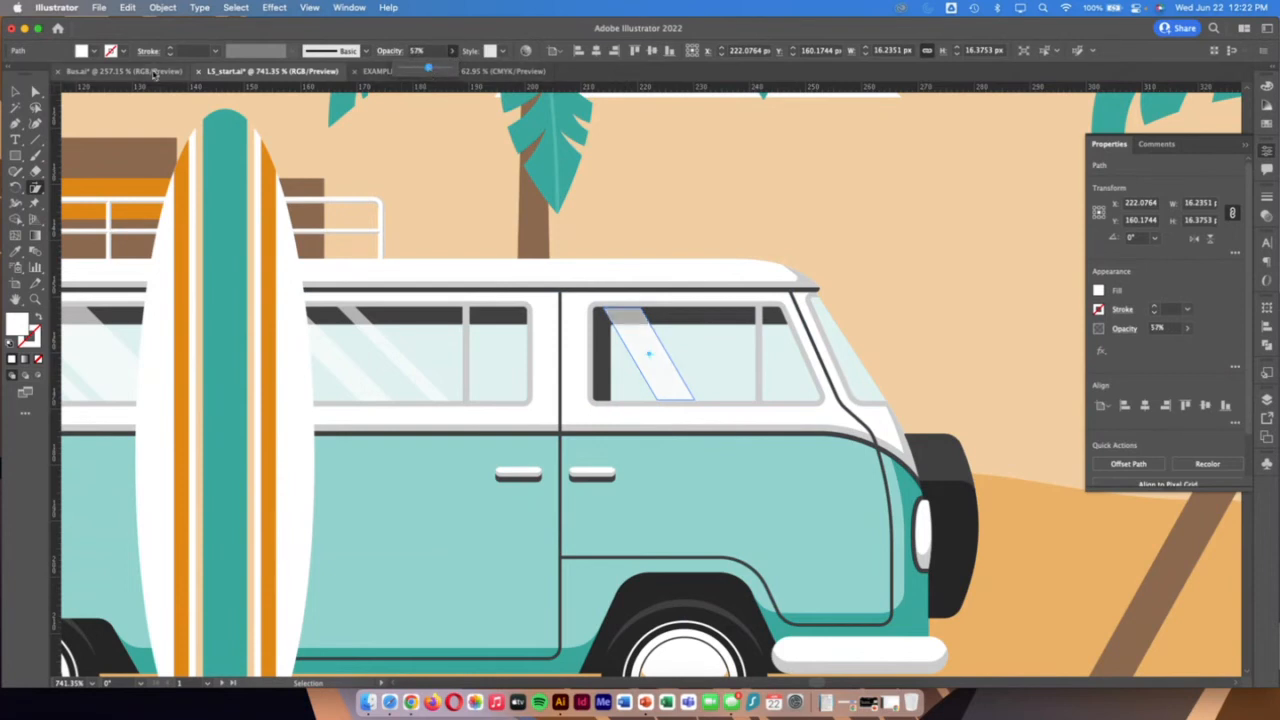
pyautogui.press('v')
pyautogui.click(451, 180)
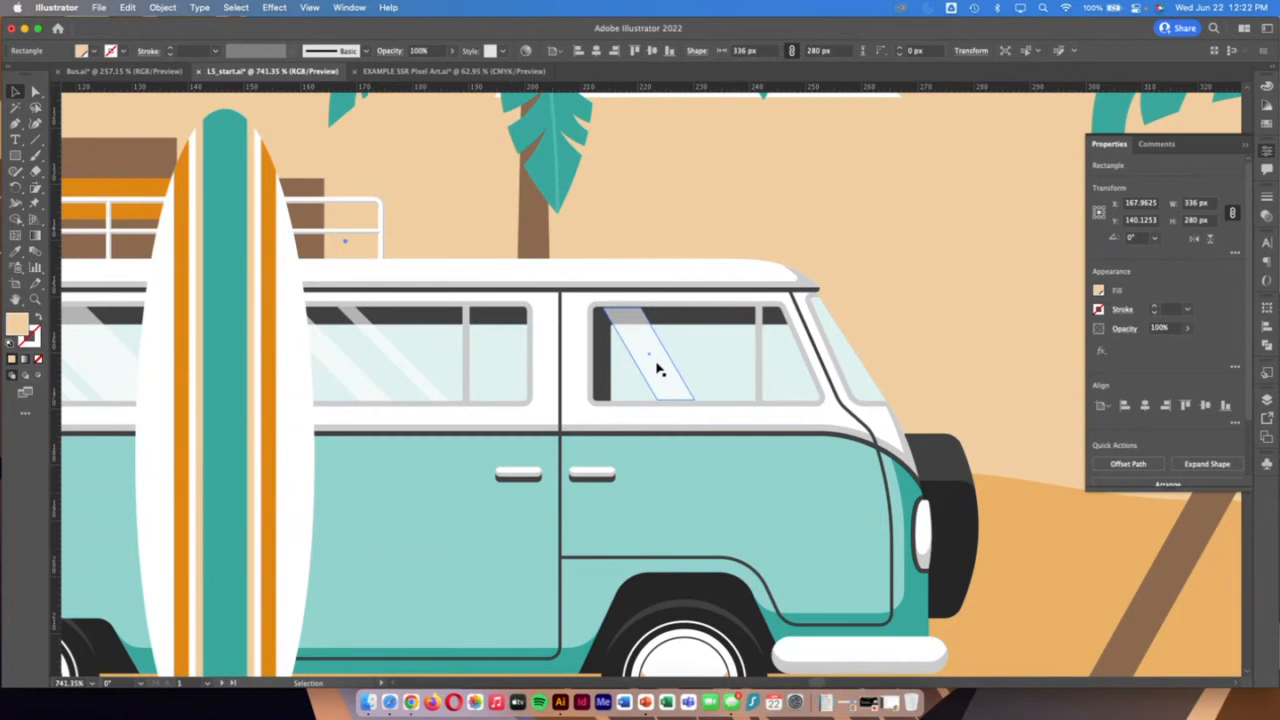
# Duplicate the translucent stripe about 13 px to the right, and undo an attempt to narrow the copy by its bounding box
pyautogui.moveTo(659, 369); pyautogui.dragTo(727, 373)
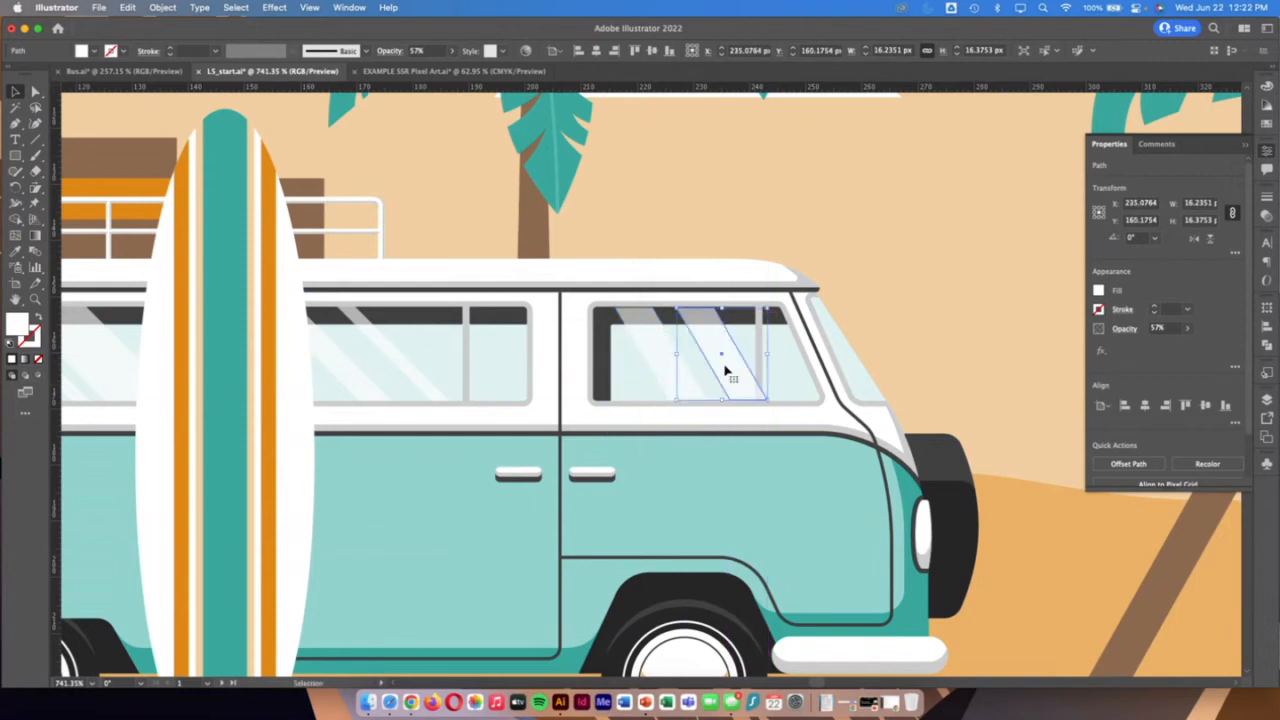
pyautogui.moveTo(727, 372); pyautogui.dragTo(770, 376)
pyautogui.moveTo(767, 354); pyautogui.dragTo(717, 356)
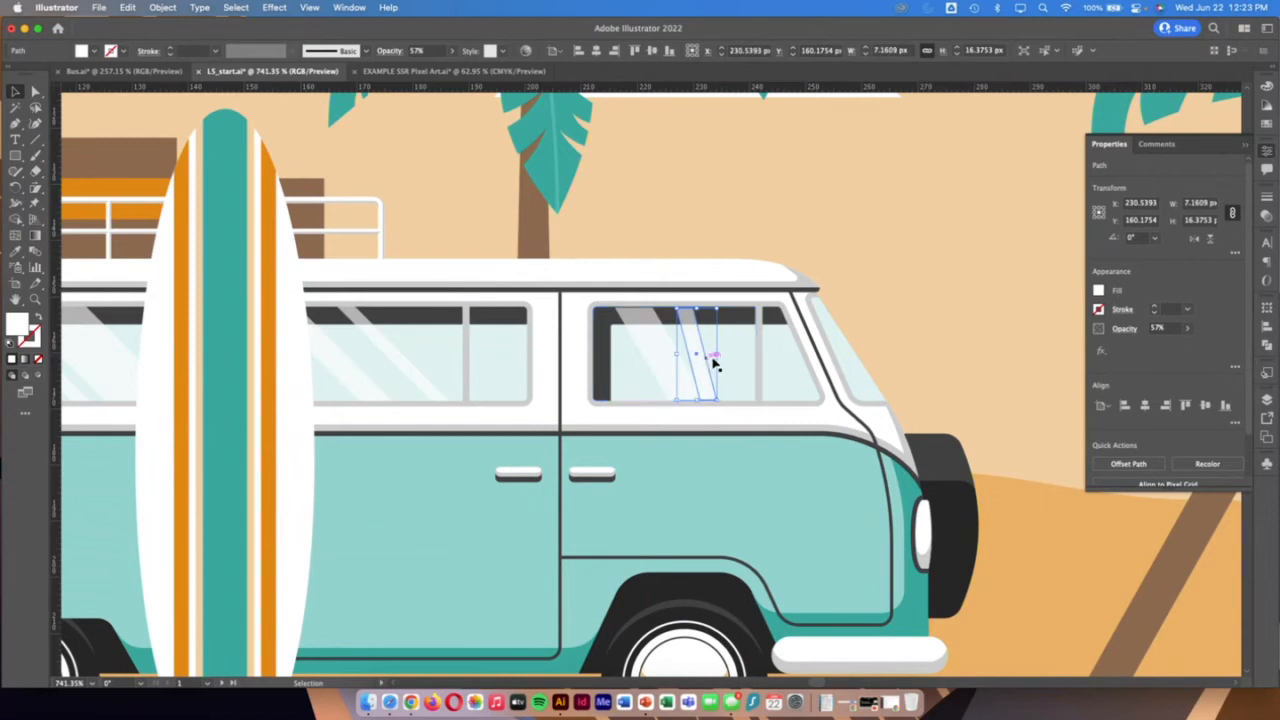
pyautogui.press('super+z')
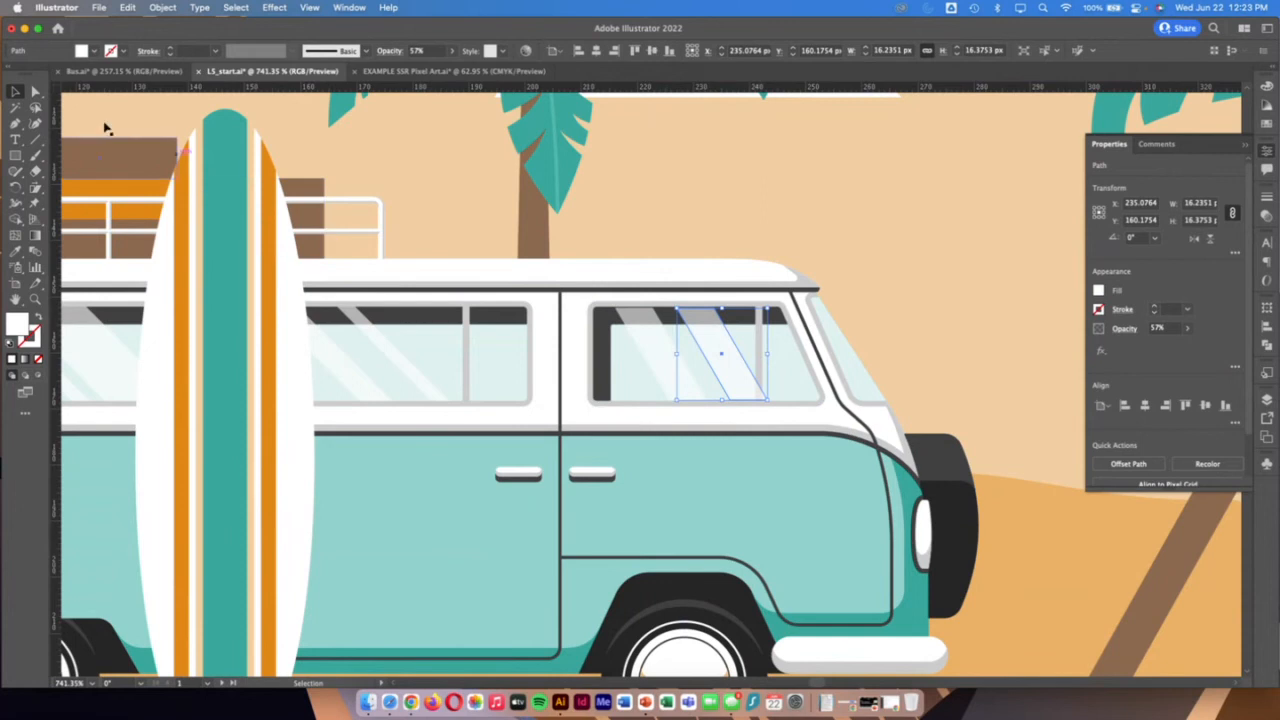
# Narrow the copied stripe to about 11 px overall by moving its two right anchor points inward, and shift it closer to the first stripe
pyautogui.click(33, 92)
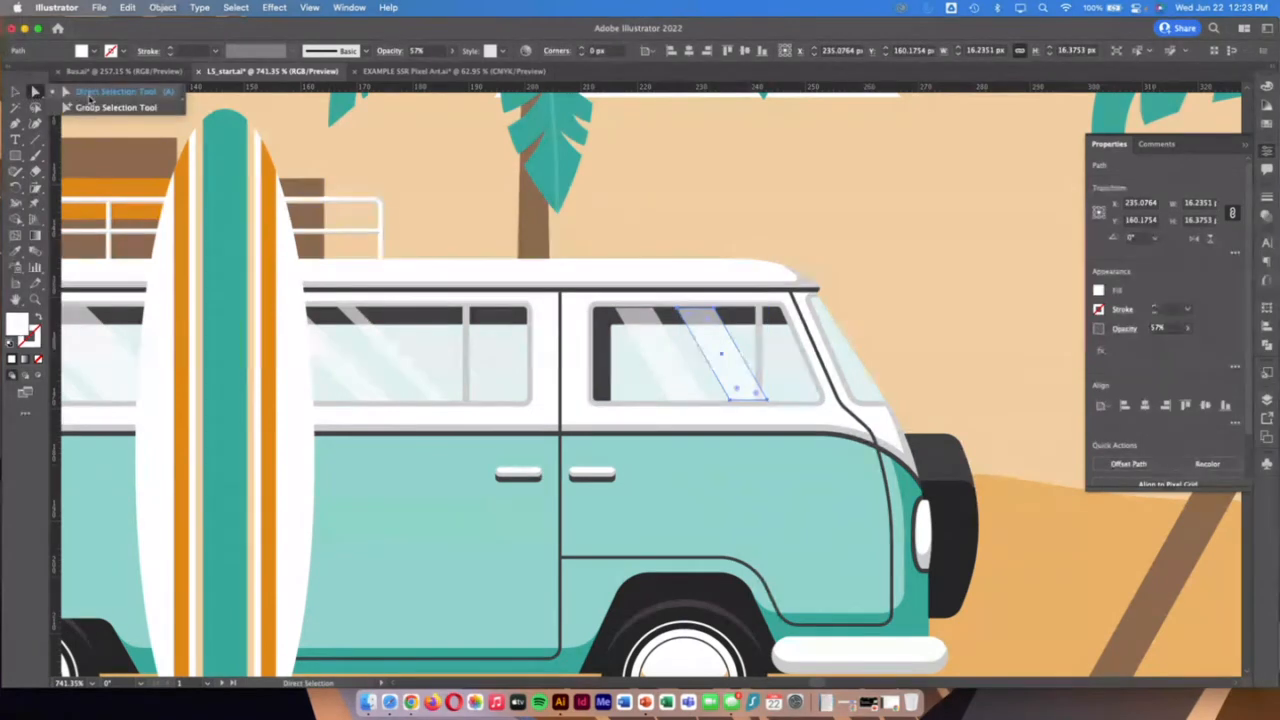
pyautogui.click(733, 316)
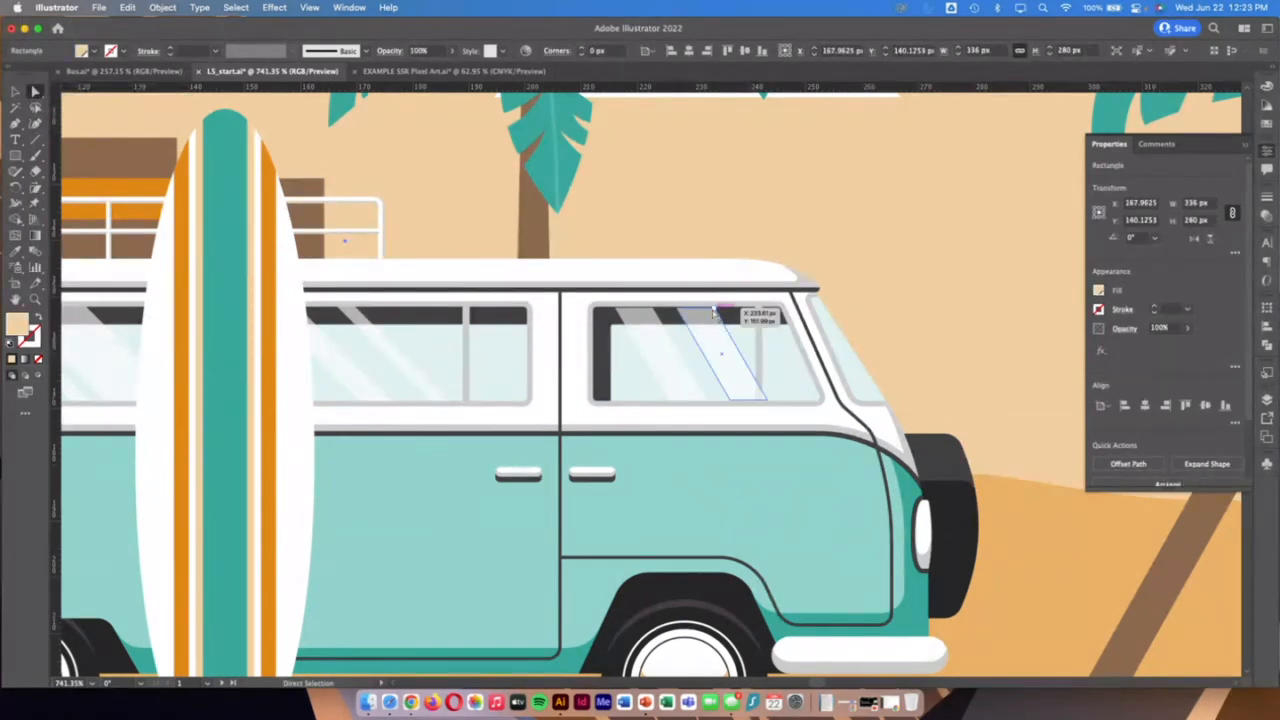
pyautogui.click(716, 309)
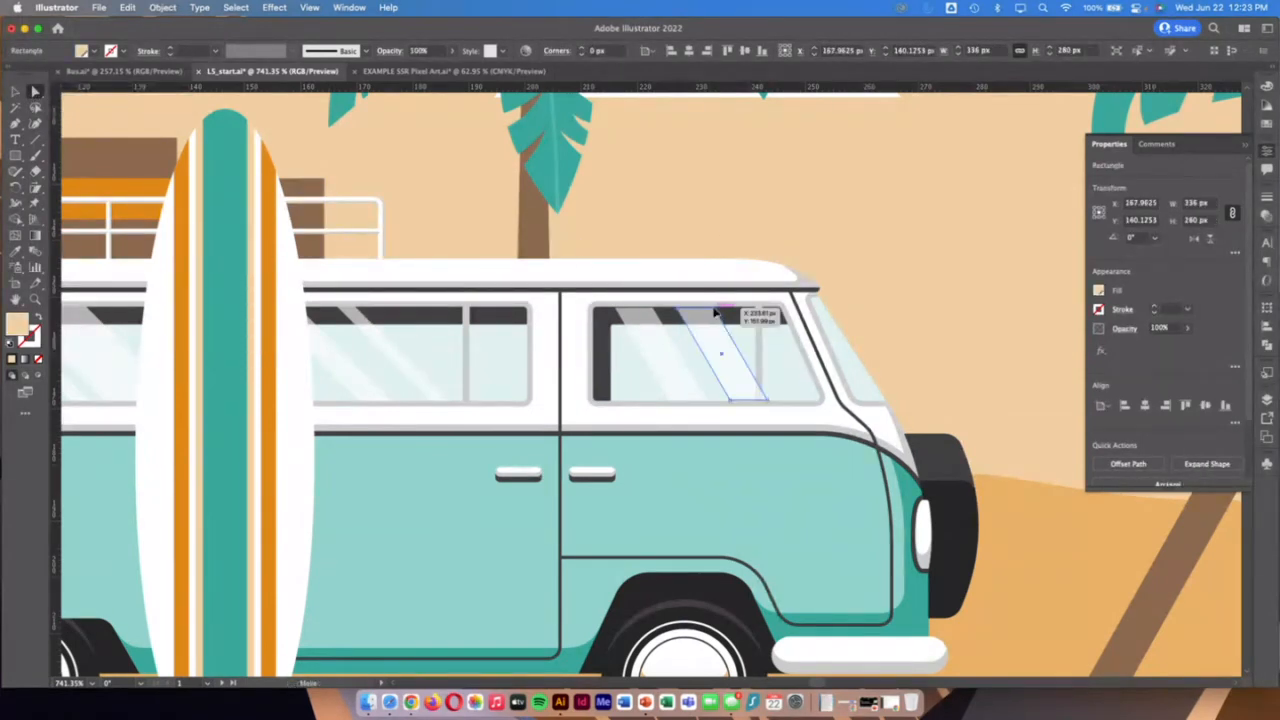
pyautogui.keyDown('shift'); pyautogui.click(767, 401); pyautogui.keyUp('shift')
pyautogui.moveTo(767, 402); pyautogui.dragTo(741, 404)
pyautogui.click(17, 92)
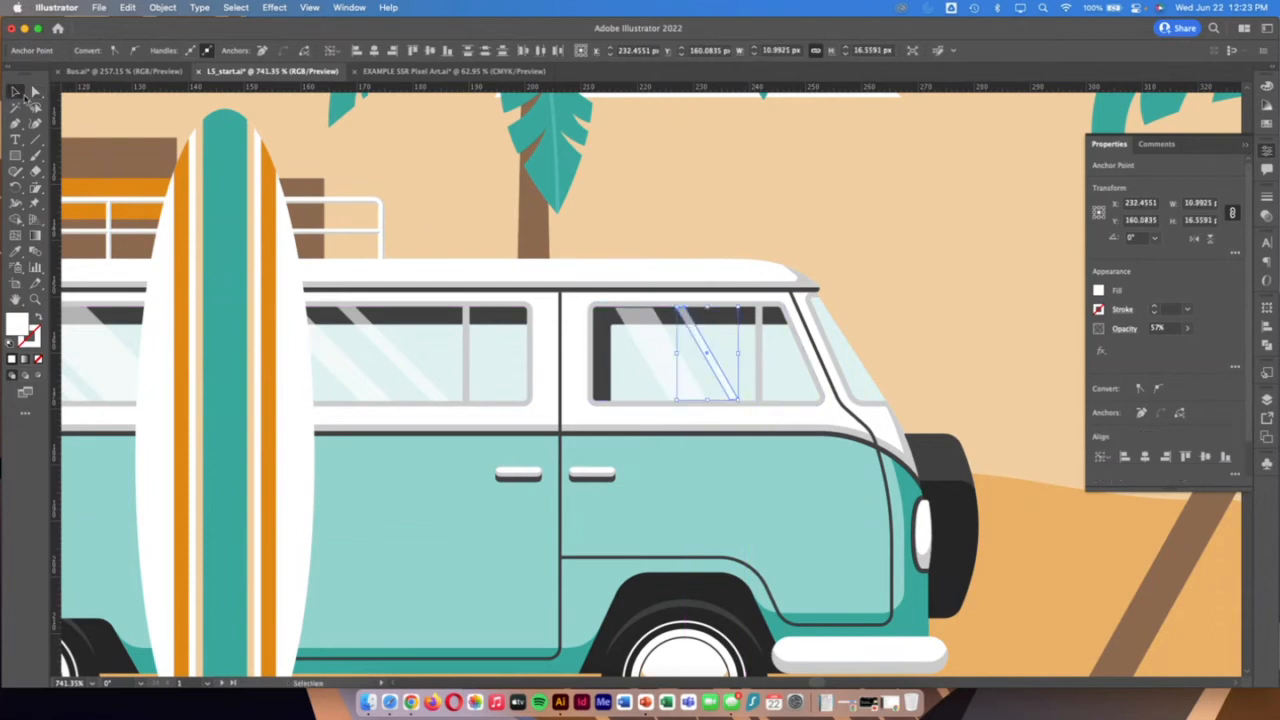
pyautogui.moveTo(723, 371)
pyautogui.mouseDown()
pyautogui.moveTo(704, 380)
pyautogui.moveTo(714, 386)
pyautogui.mouseUp()
pyautogui.click(886, 440)
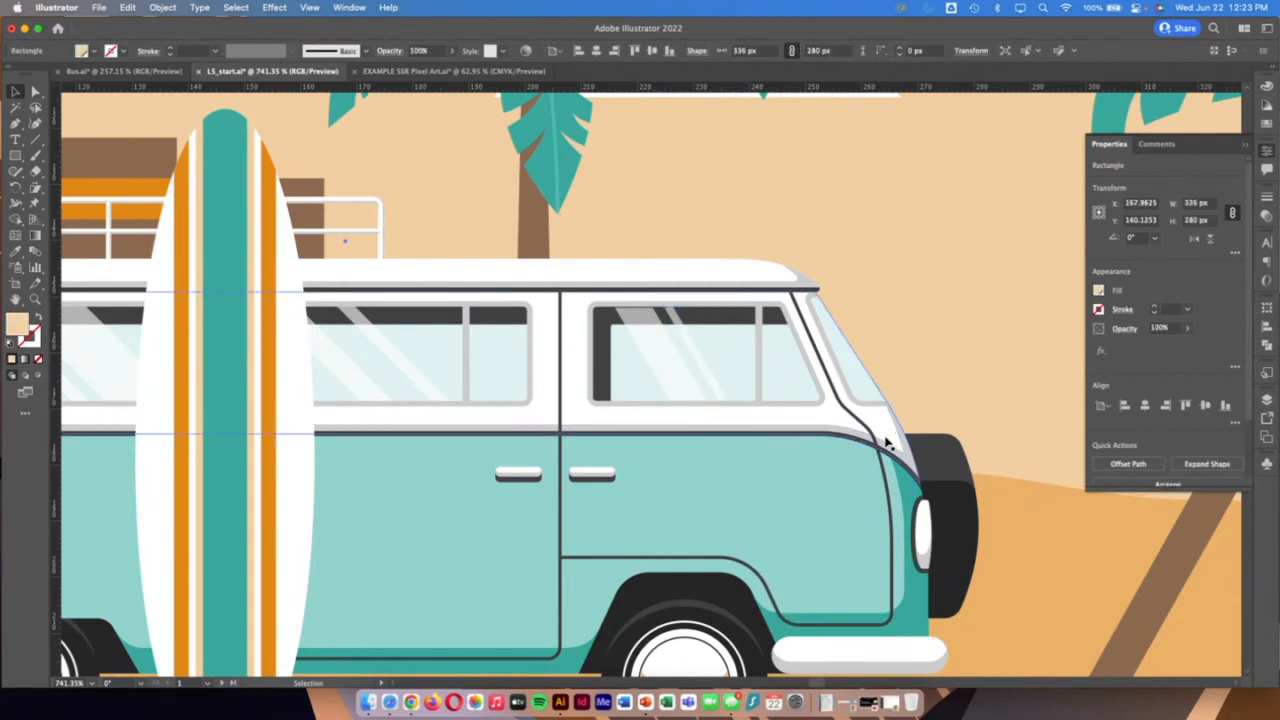
# Review the whole Beaches artboard, and zoom in on the unfinished teal plant on the canvas below it
pyautogui.click(16, 298)
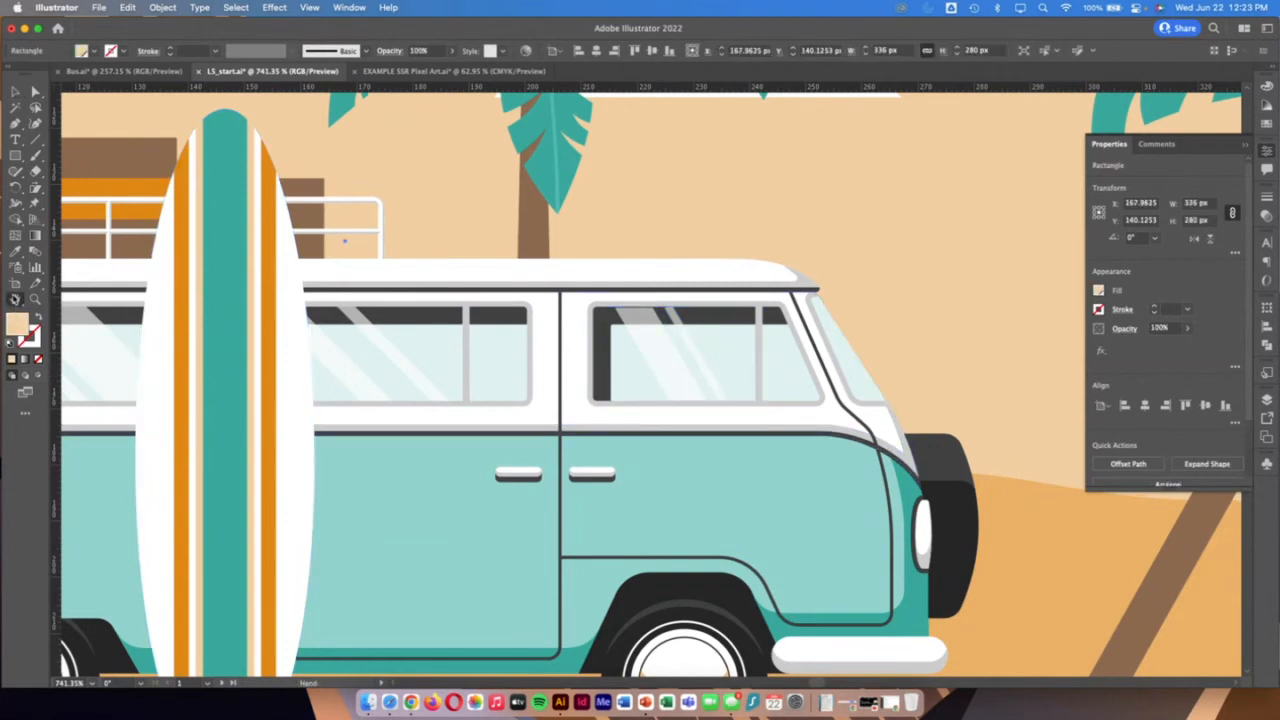
pyautogui.press('super+0')
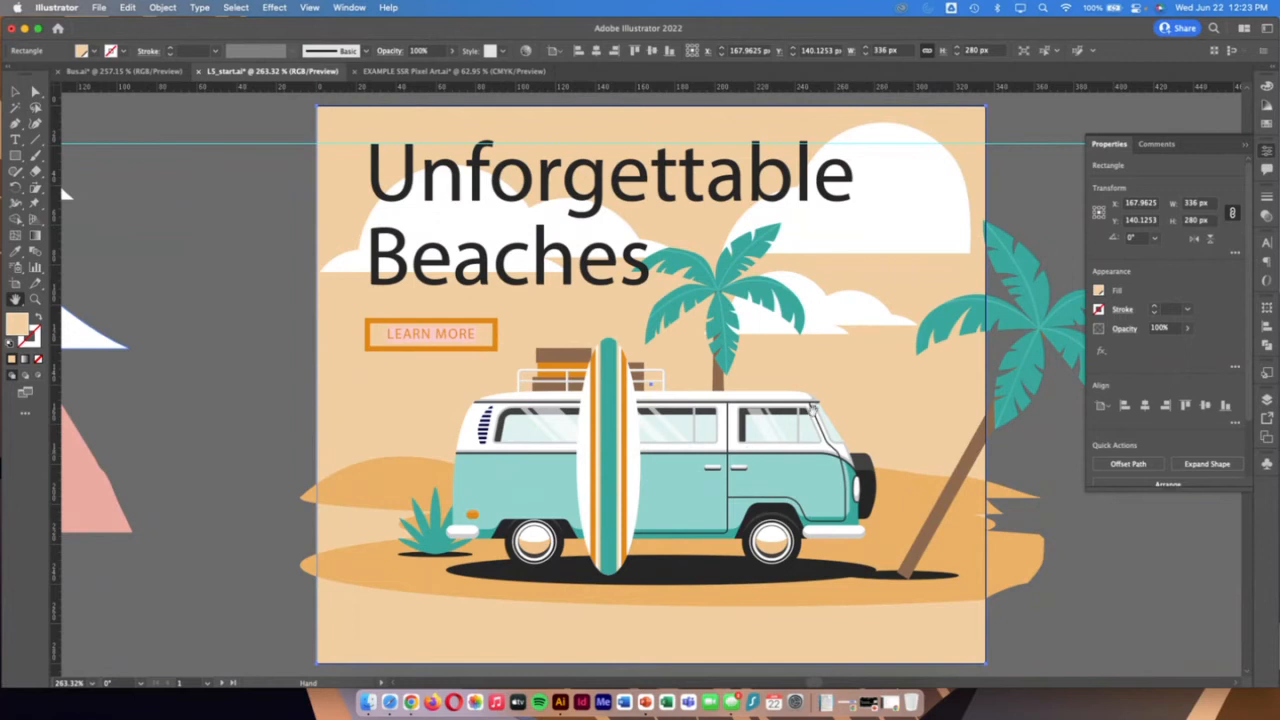
pyautogui.scroll(-3, 767, 440)
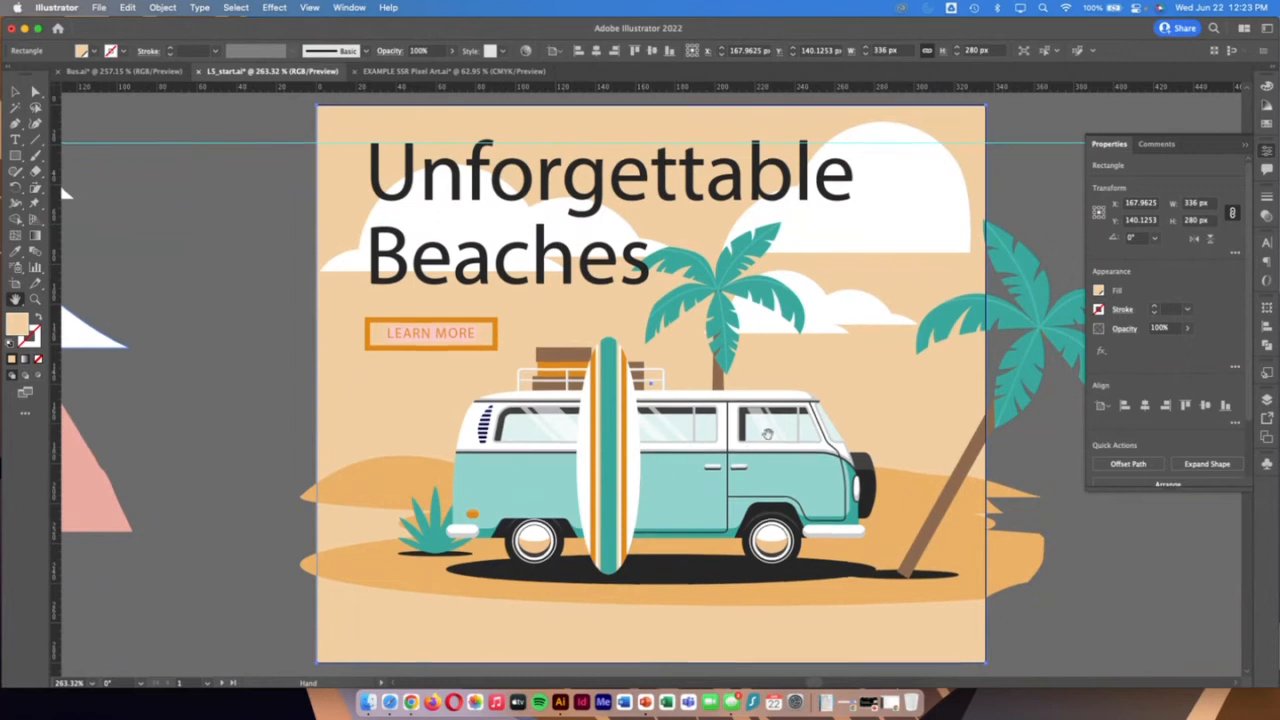
pyautogui.scroll(-10, 767, 433)
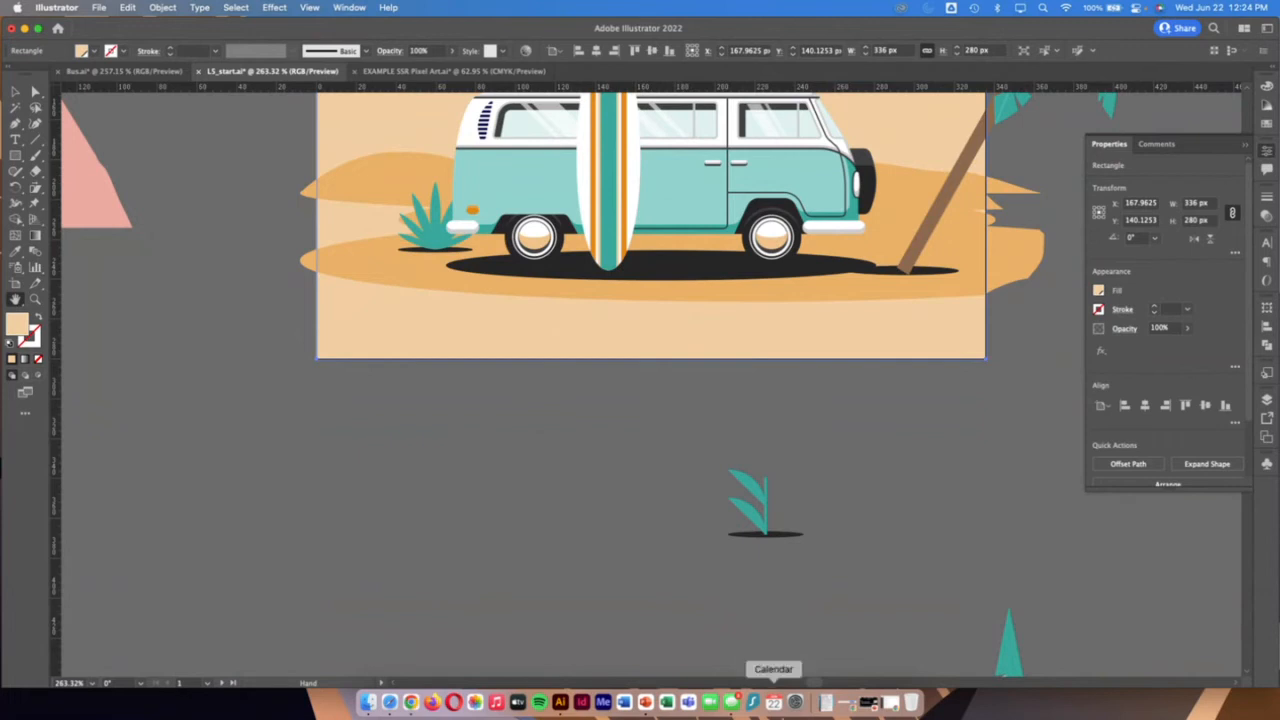
pyautogui.click(34, 299)
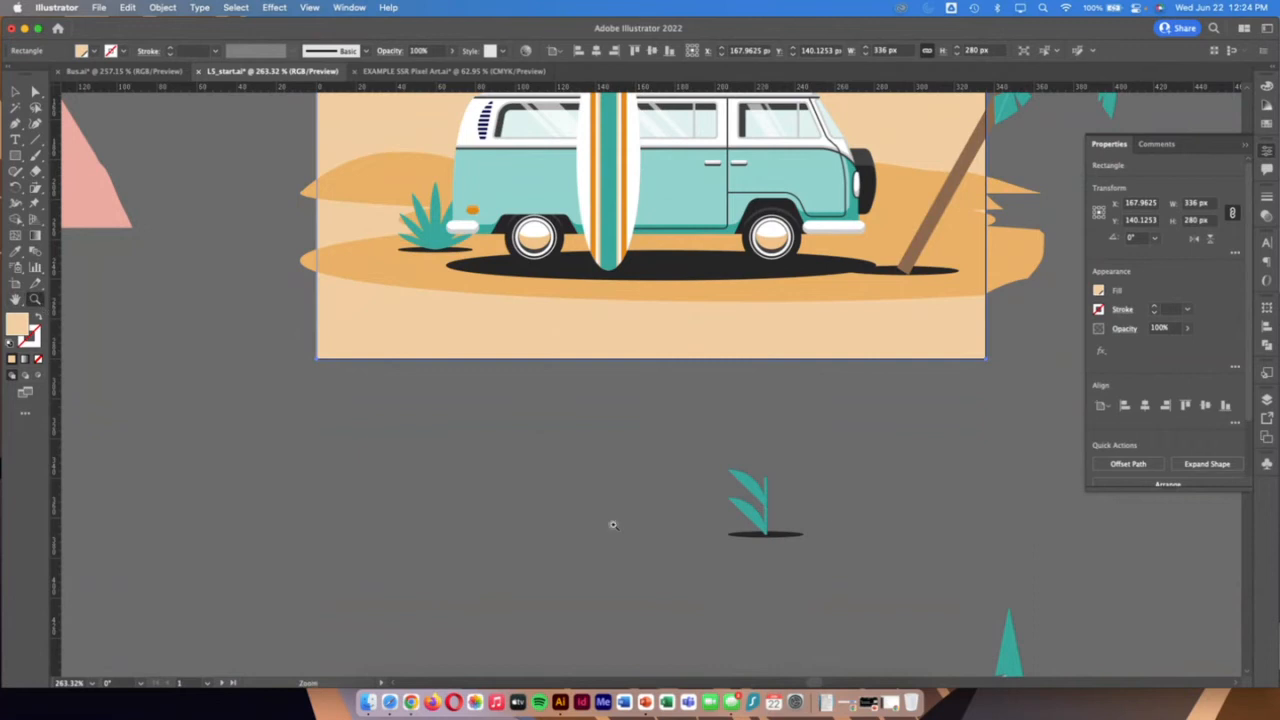
pyautogui.moveTo(726, 449); pyautogui.dragTo(871, 530)
pyautogui.scroll(-5, 871, 530)
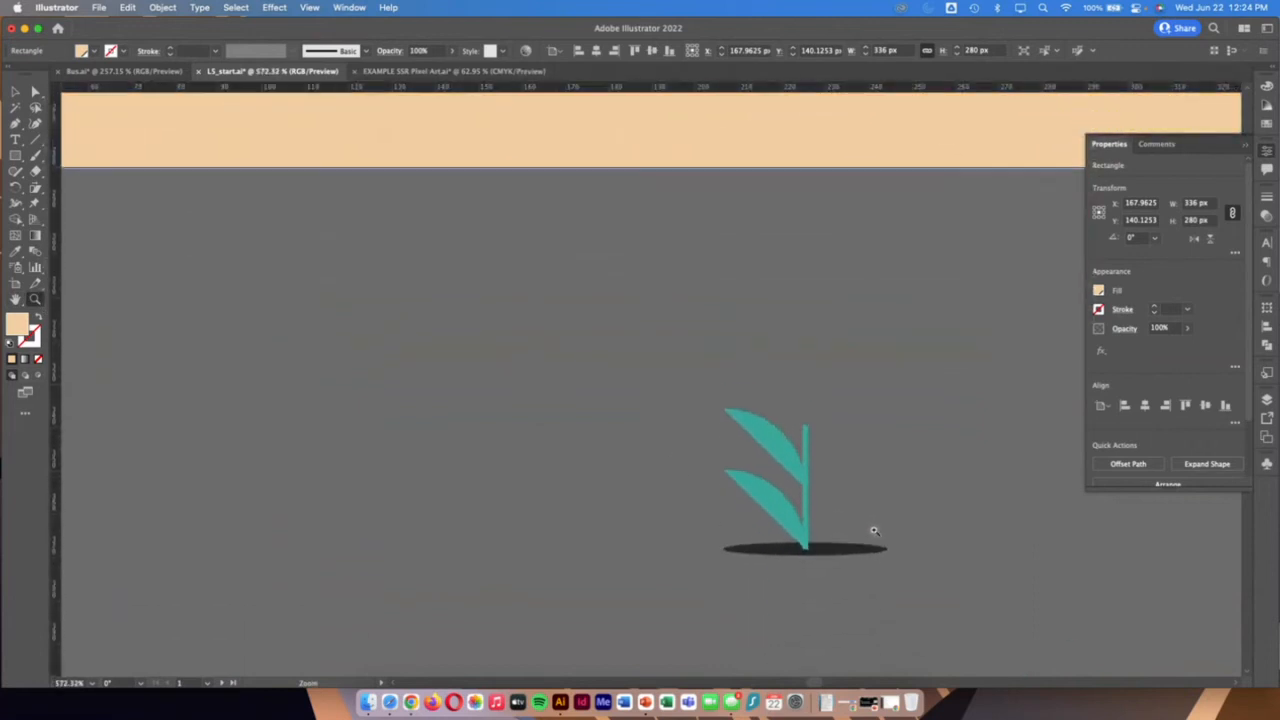
pyautogui.hscroll(5, 883, 531)
pyautogui.scroll(-2, 899, 542)
pyautogui.hscroll(1, 899, 542)
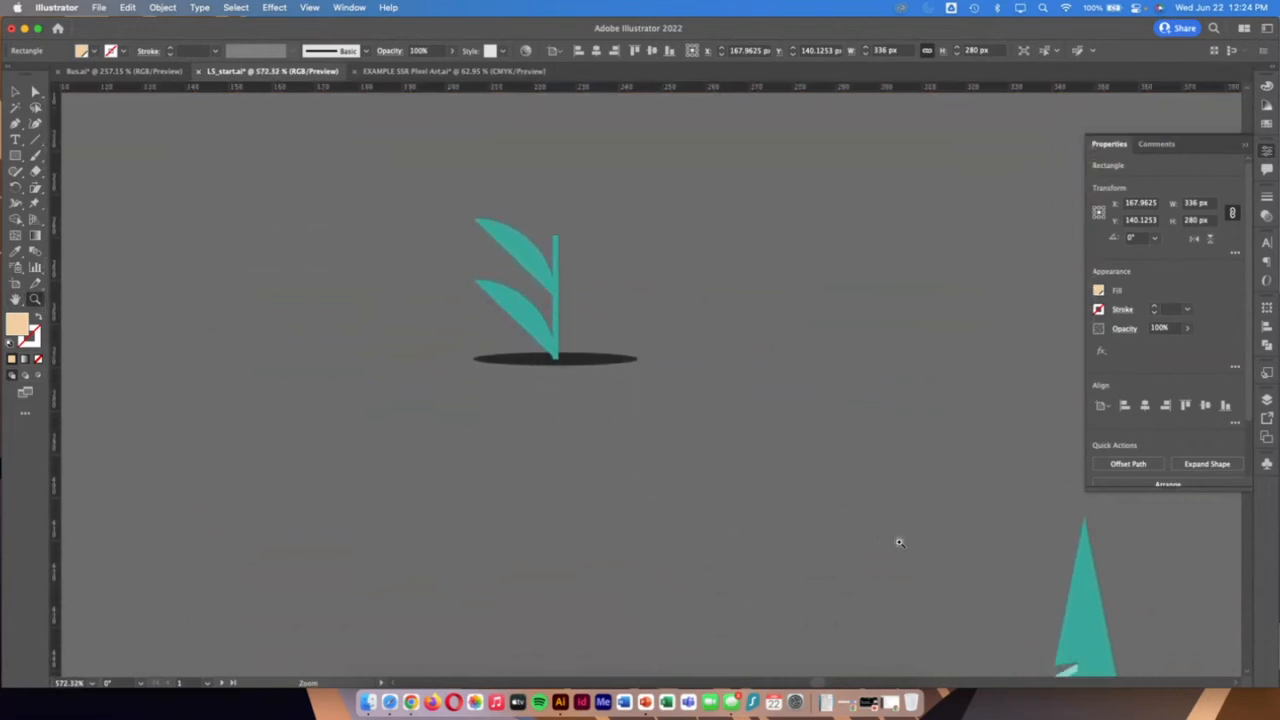
pyautogui.hscroll(-1, 899, 542)
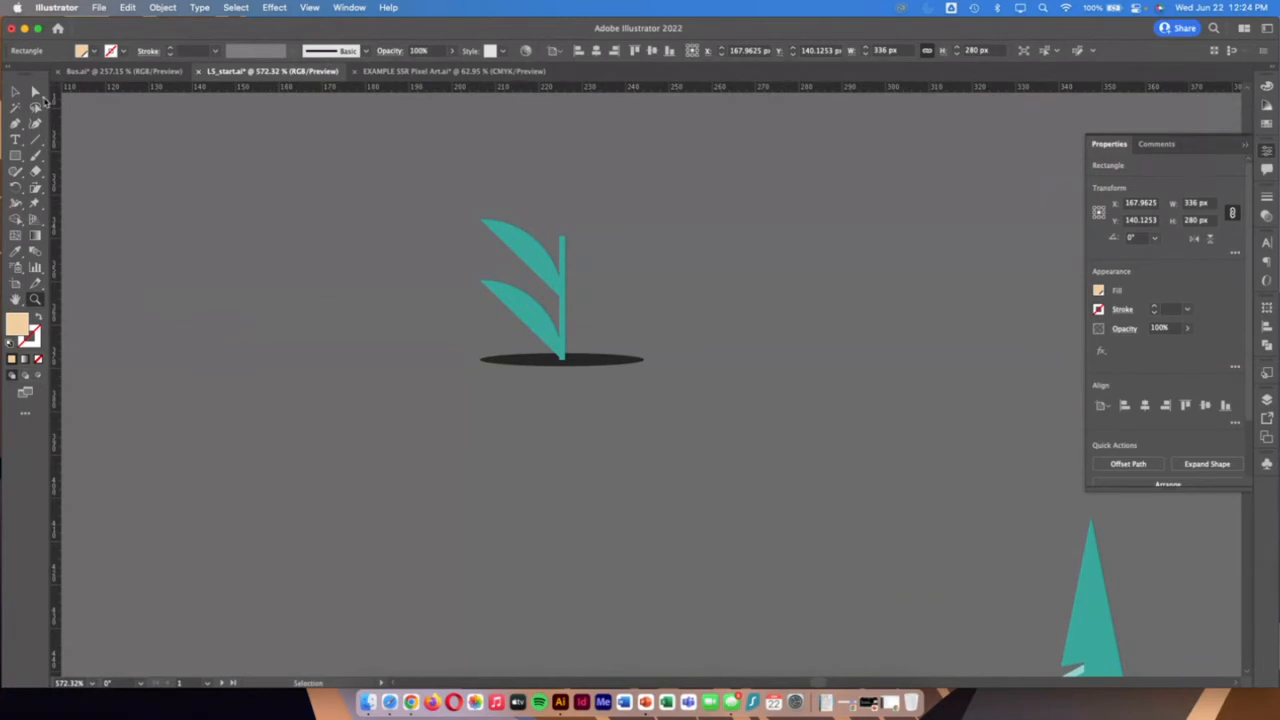
# Try a mirror repeat on the half plant together with its black shadow ellipse, shift the axis outward, and undo it
pyautogui.click(15, 91)
pyautogui.moveTo(684, 388); pyautogui.dragTo(767, 446)
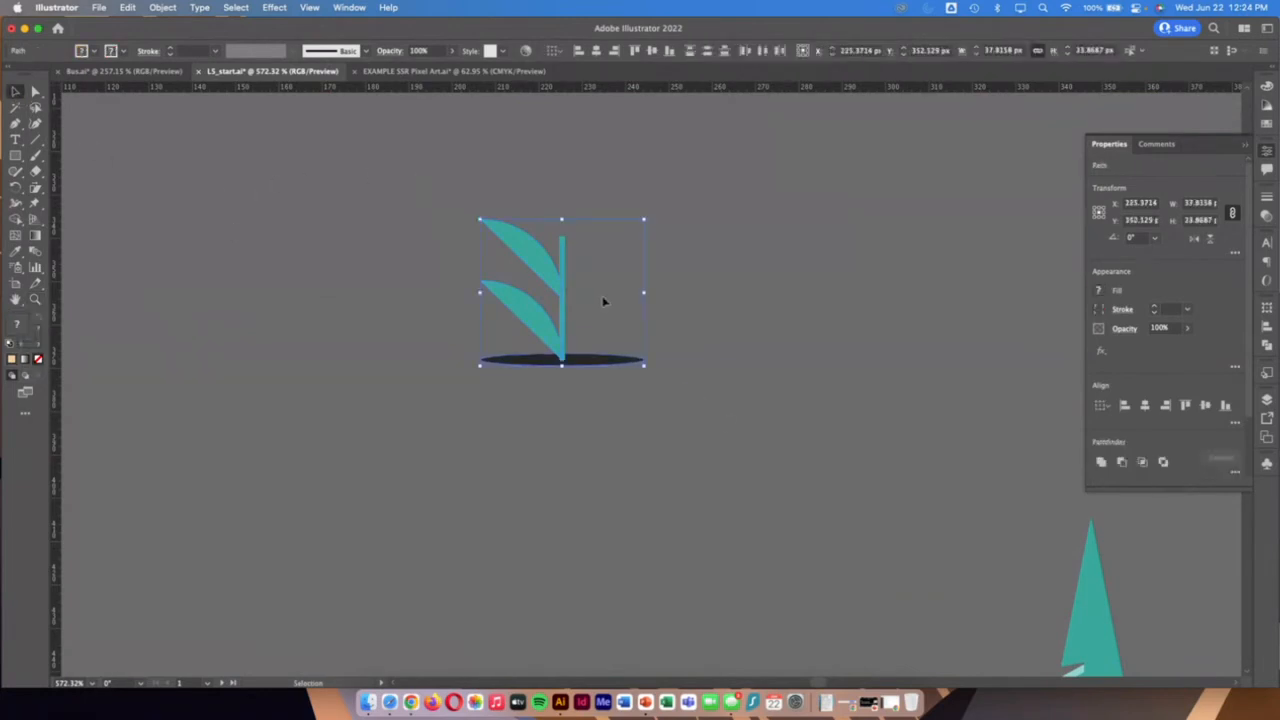
pyautogui.click(168, 7)
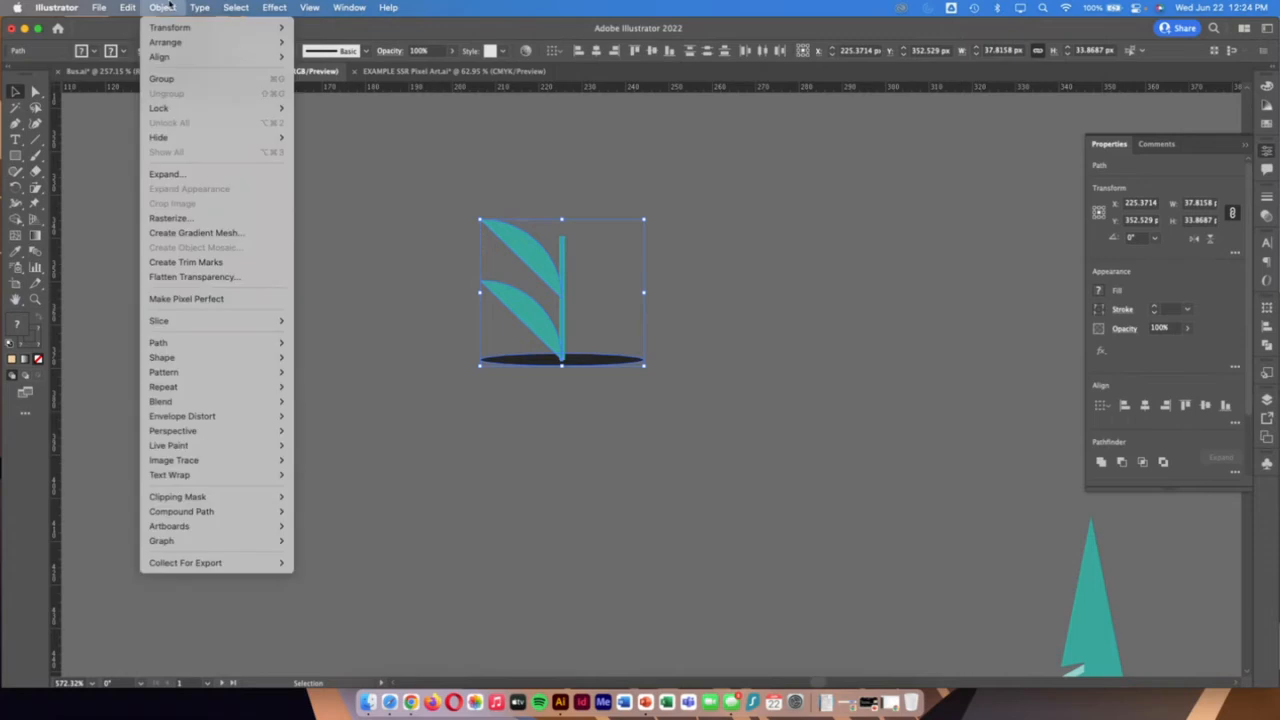
pyautogui.moveTo(182, 393)
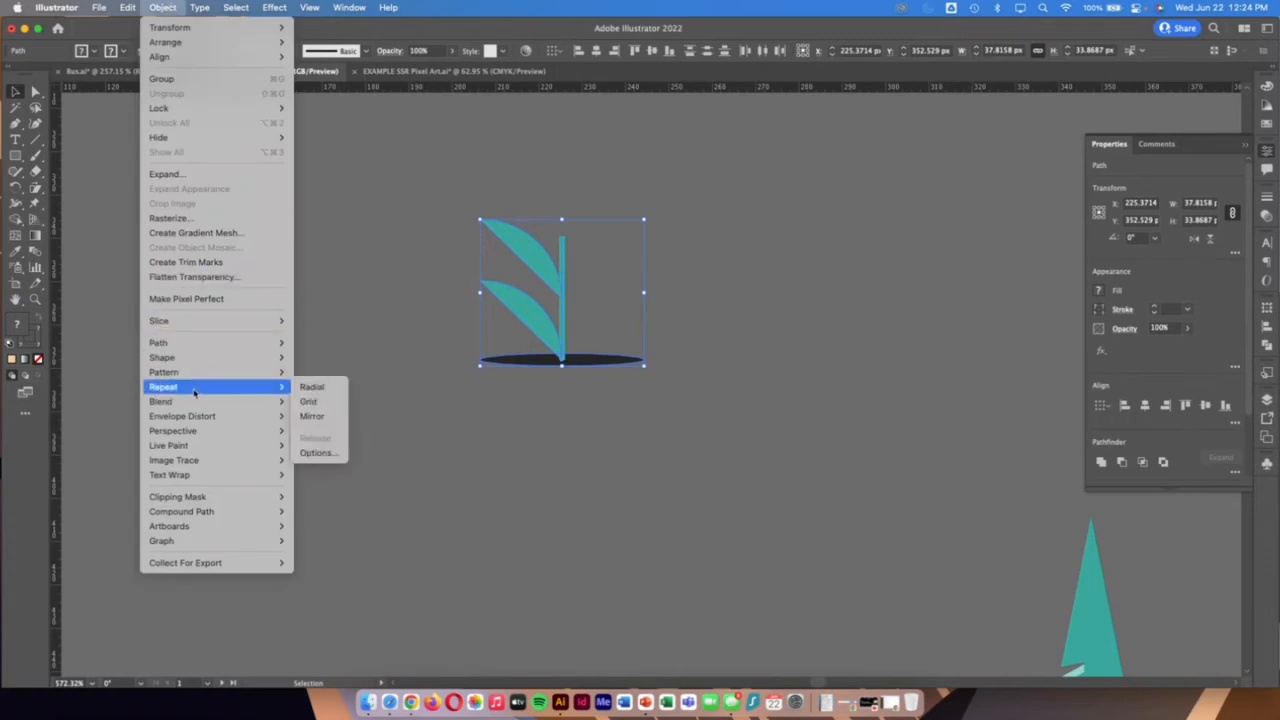
pyautogui.click(328, 421)
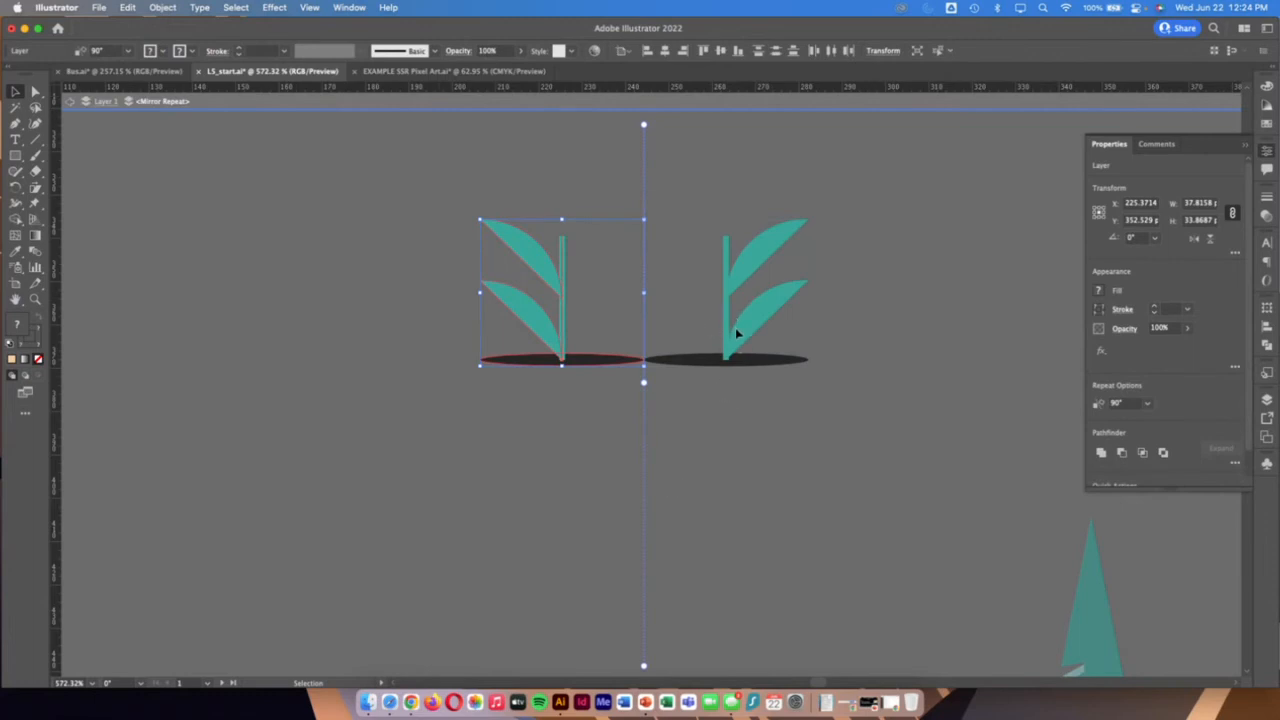
pyautogui.click(680, 320)
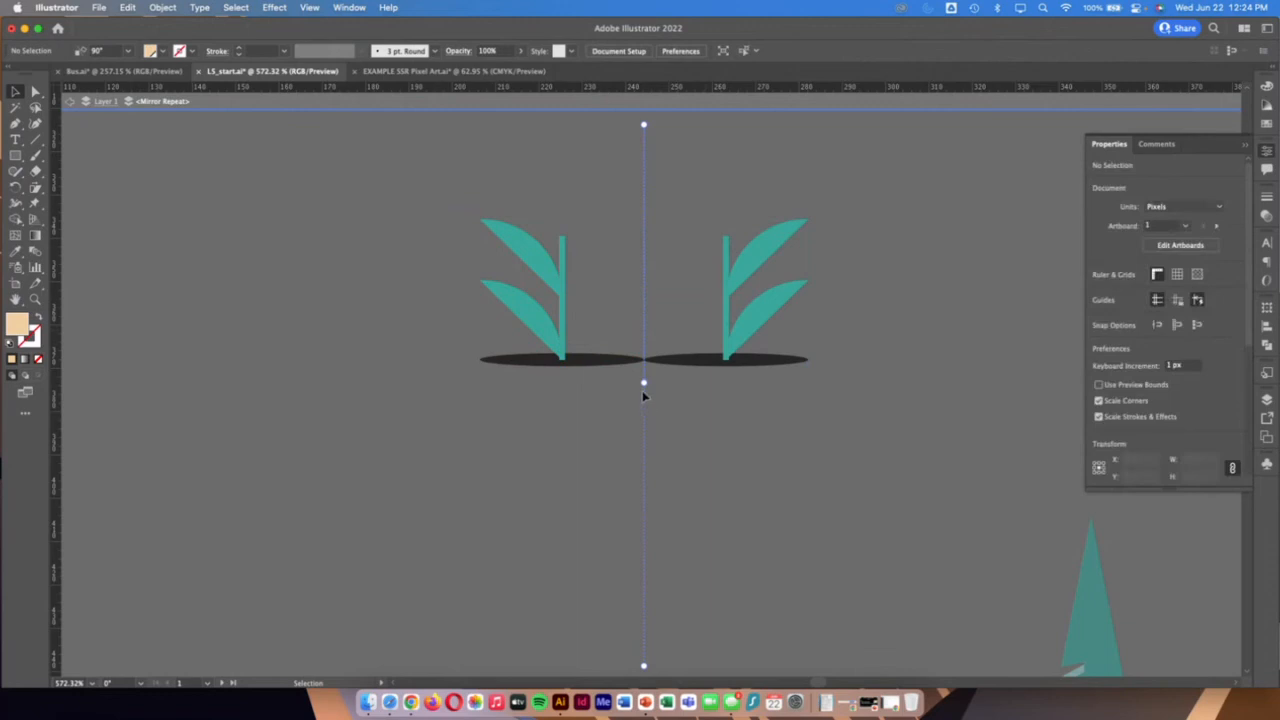
pyautogui.moveTo(643, 384)
pyautogui.mouseDown()
pyautogui.moveTo(691, 383)
pyautogui.moveTo(583, 386)
pyautogui.moveTo(650, 387)
pyautogui.mouseUp()
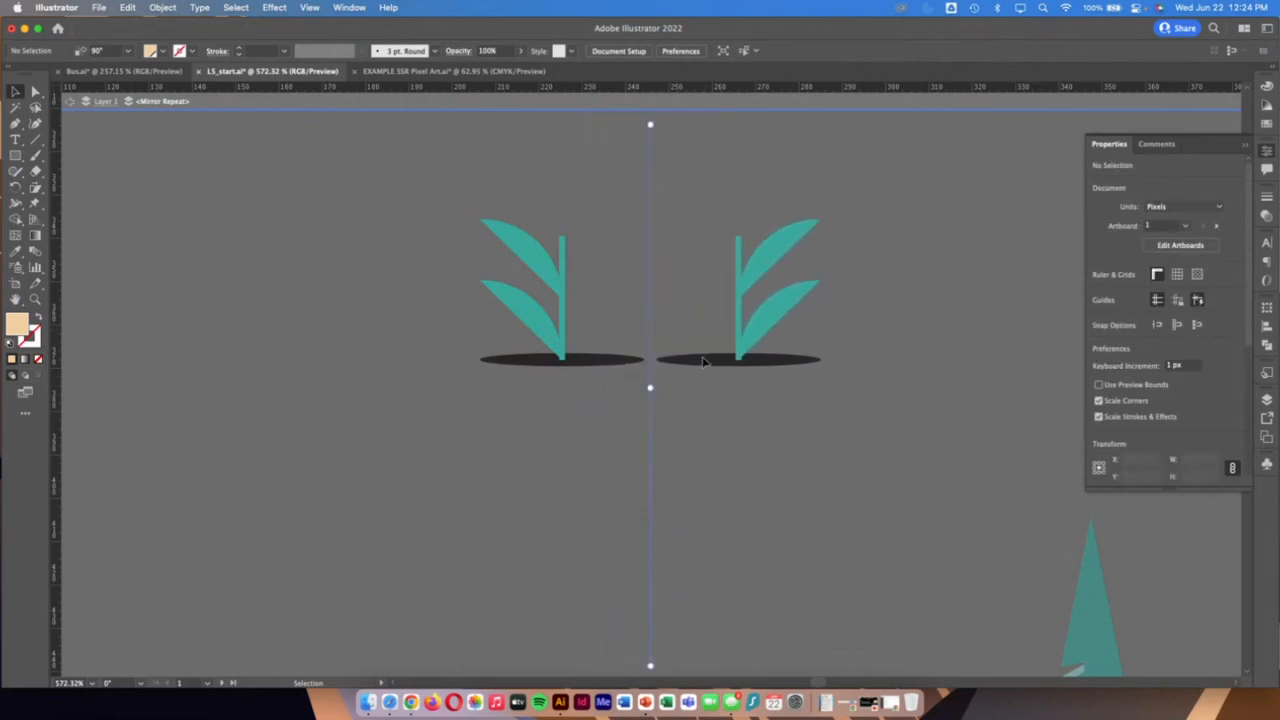
pyautogui.press('super+z')
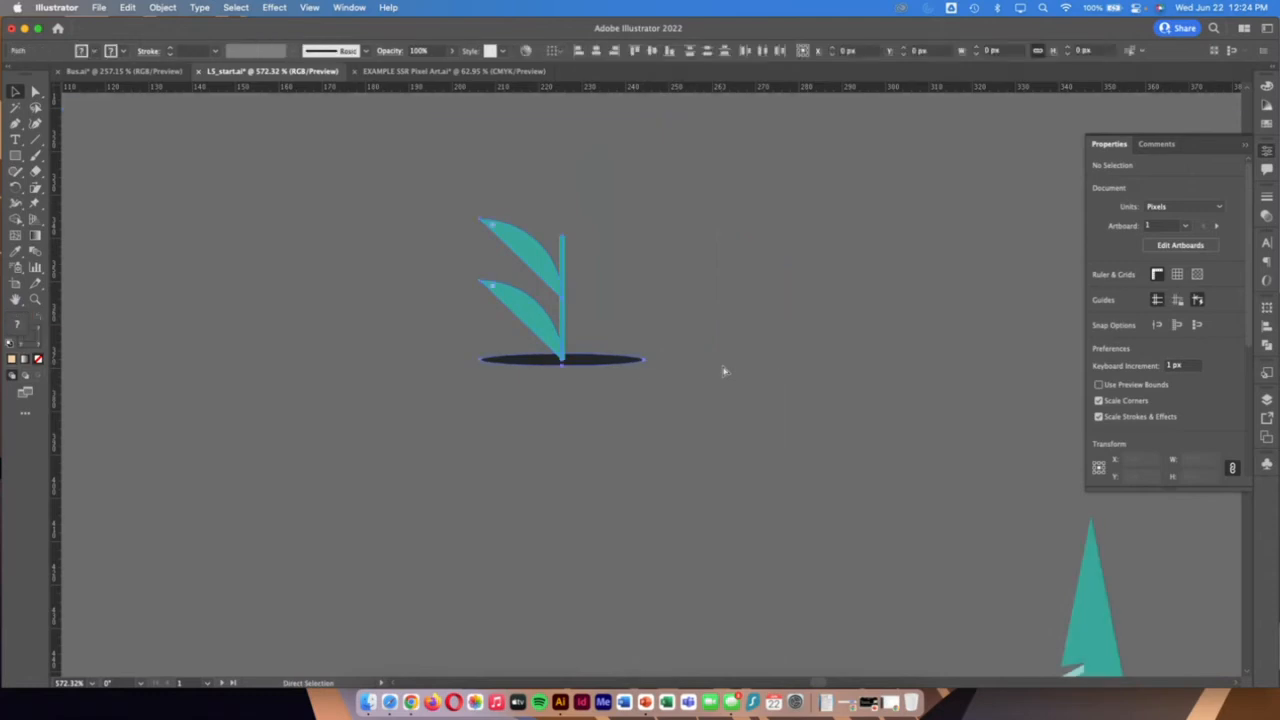
# Apply a mirror repeat to only the half plant's two leaves and stem, leaving out the shadow ellipse
pyautogui.click(657, 434)
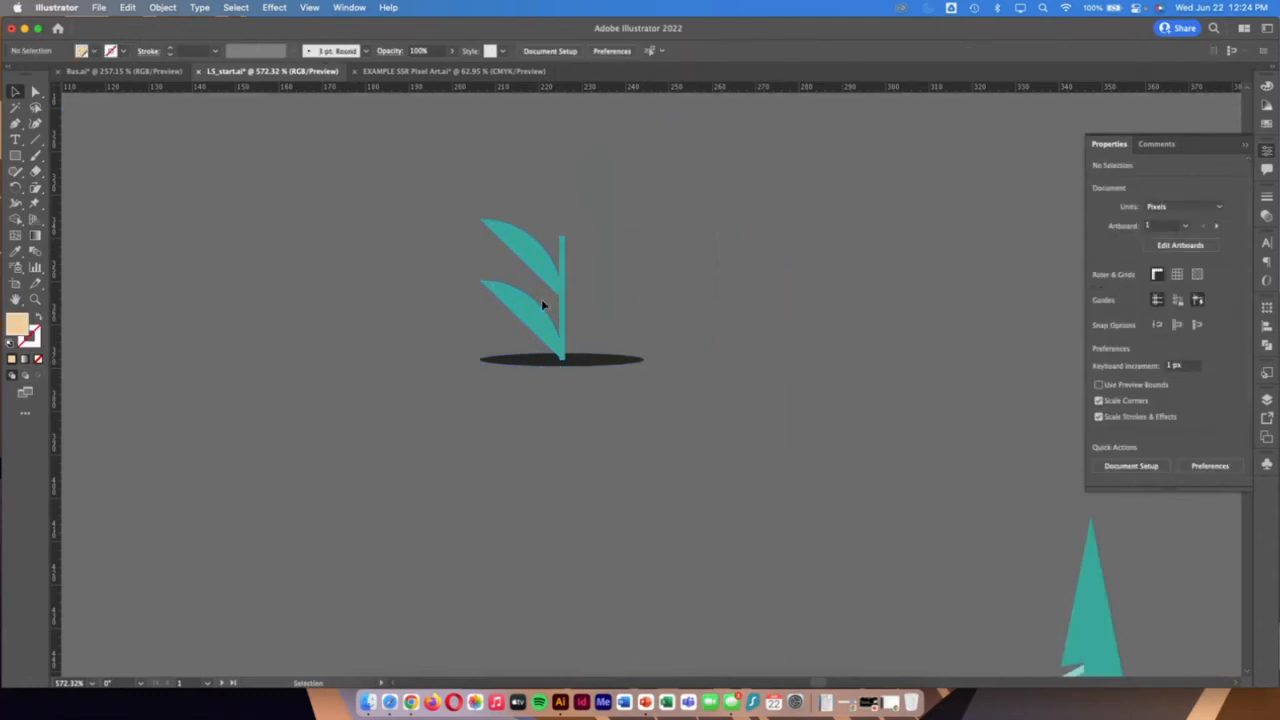
pyautogui.press('super+z')
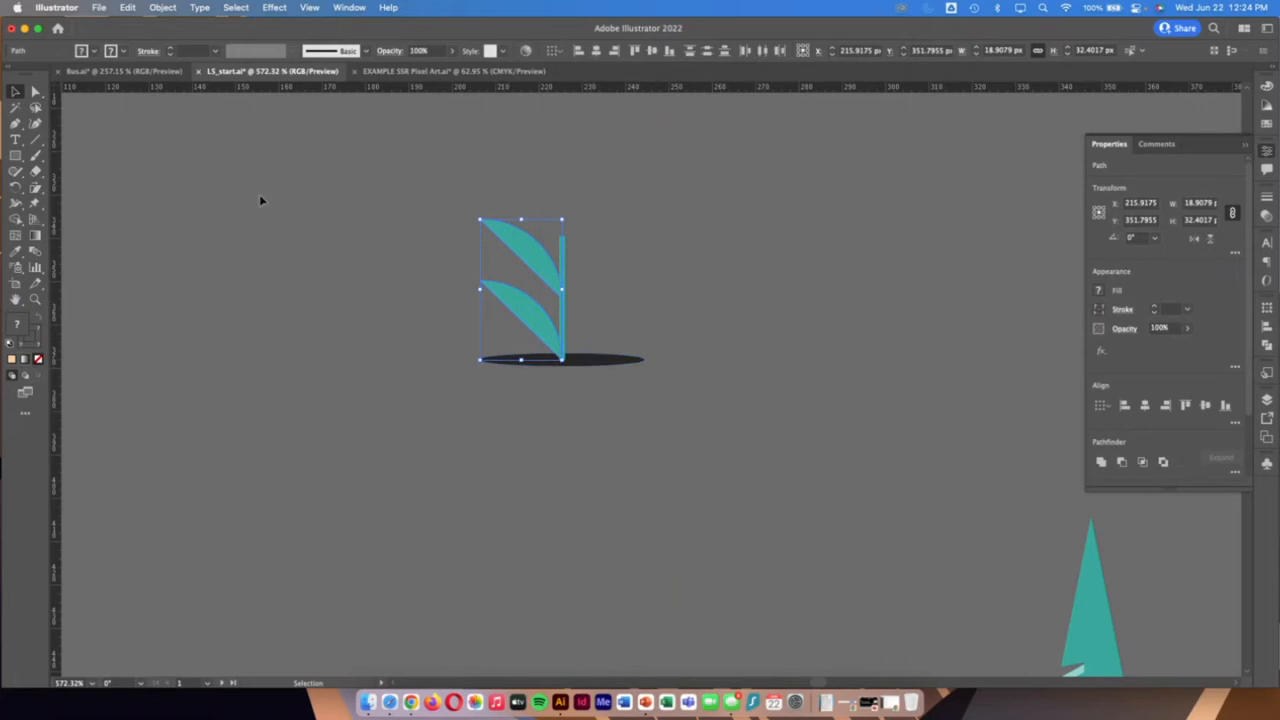
pyautogui.click(163, 7)
pyautogui.moveTo(250, 387)
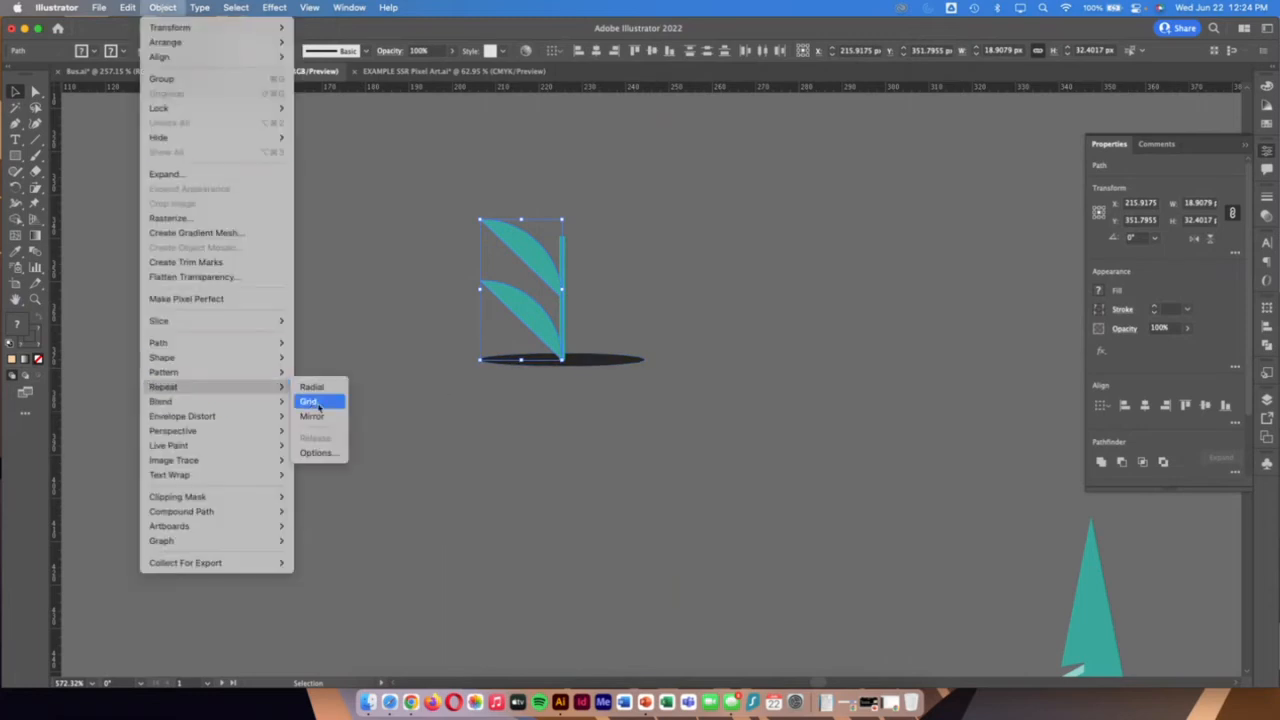
pyautogui.click(323, 418)
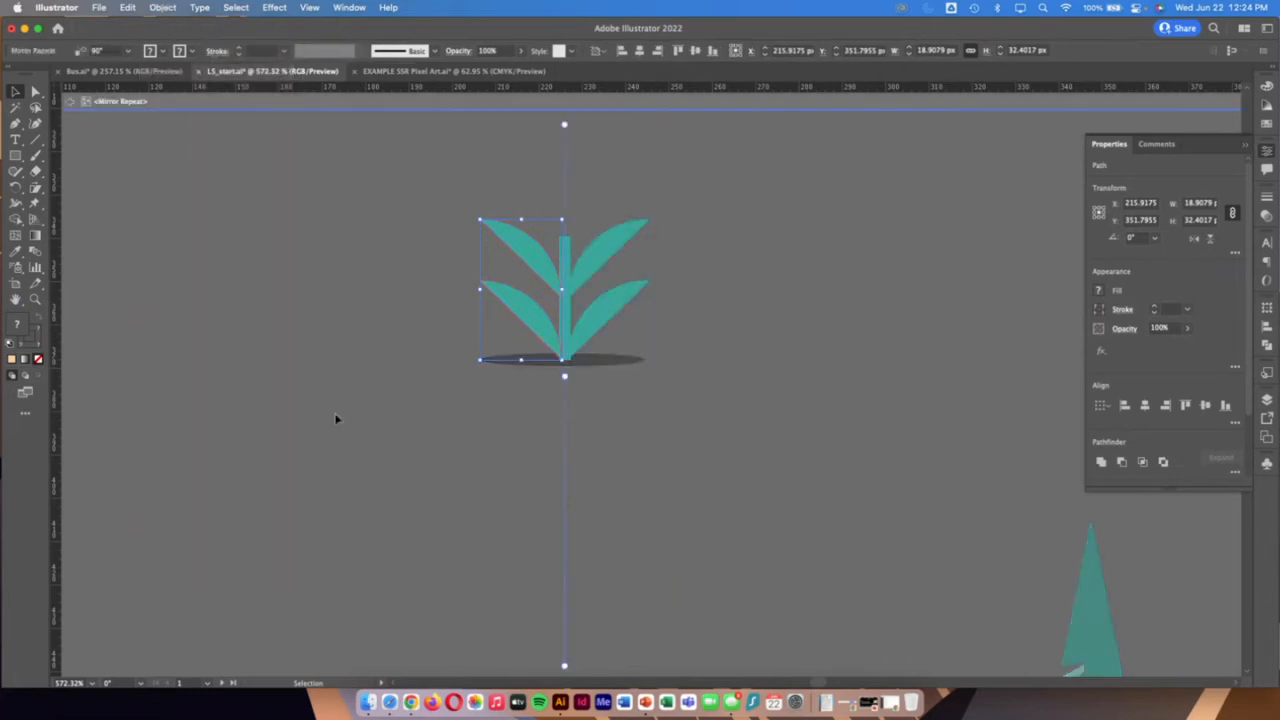
# Adjust the mirror axis to a nearly vertical 89.963° so that the two stem halves overlap into a narrower stem
pyautogui.click(596, 247)
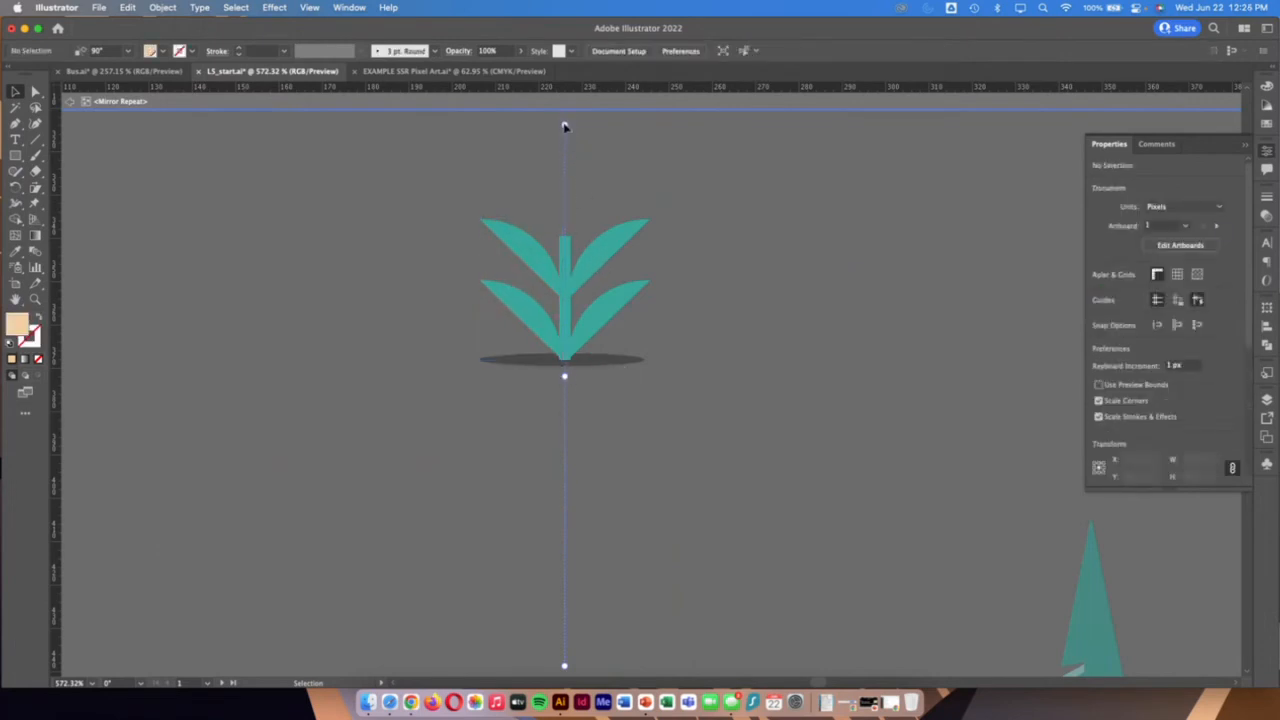
pyautogui.moveTo(564, 127)
pyautogui.mouseDown()
pyautogui.moveTo(614, 129)
pyautogui.moveTo(561, 125)
pyautogui.mouseUp()
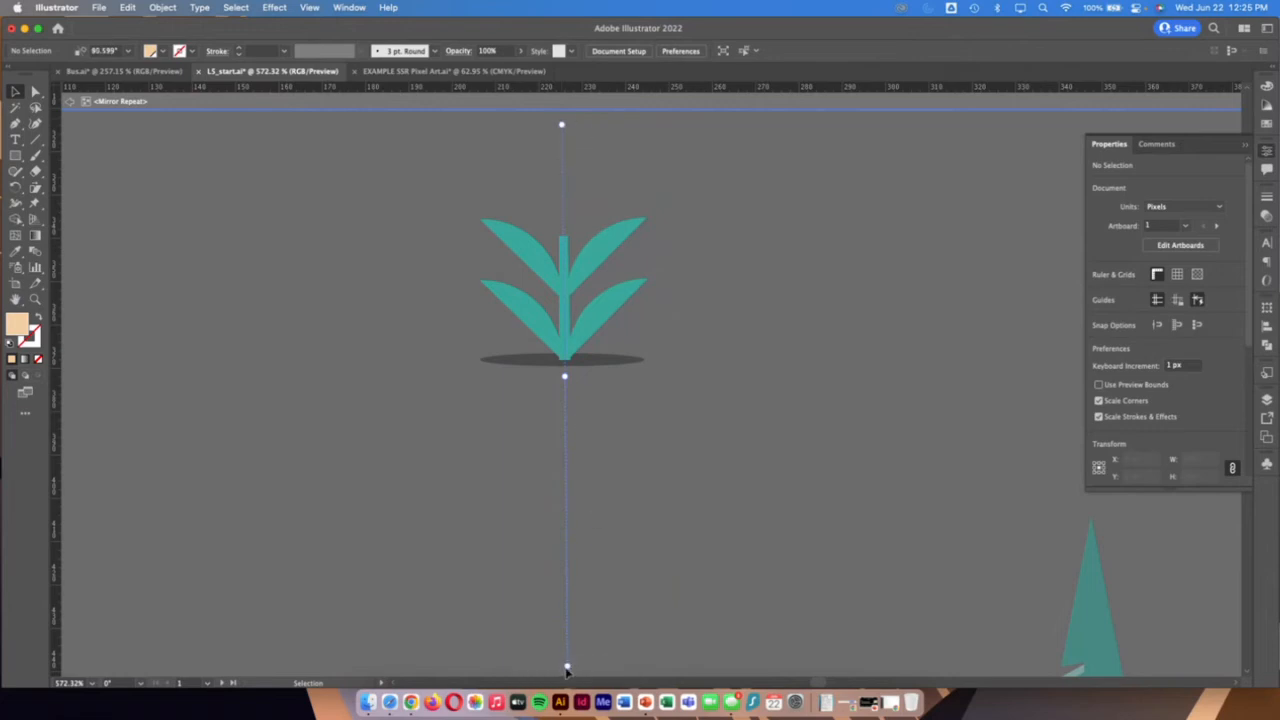
pyautogui.moveTo(566, 668); pyautogui.dragTo(566, 665)
pyautogui.moveTo(564, 377); pyautogui.dragTo(564, 379)
pyautogui.moveTo(562, 124); pyautogui.dragTo(563, 124)
# Duplicate the upper leaf about 11 px higher, and scale the copy down into a small leaf at the stem's tip
pyautogui.click(528, 262)
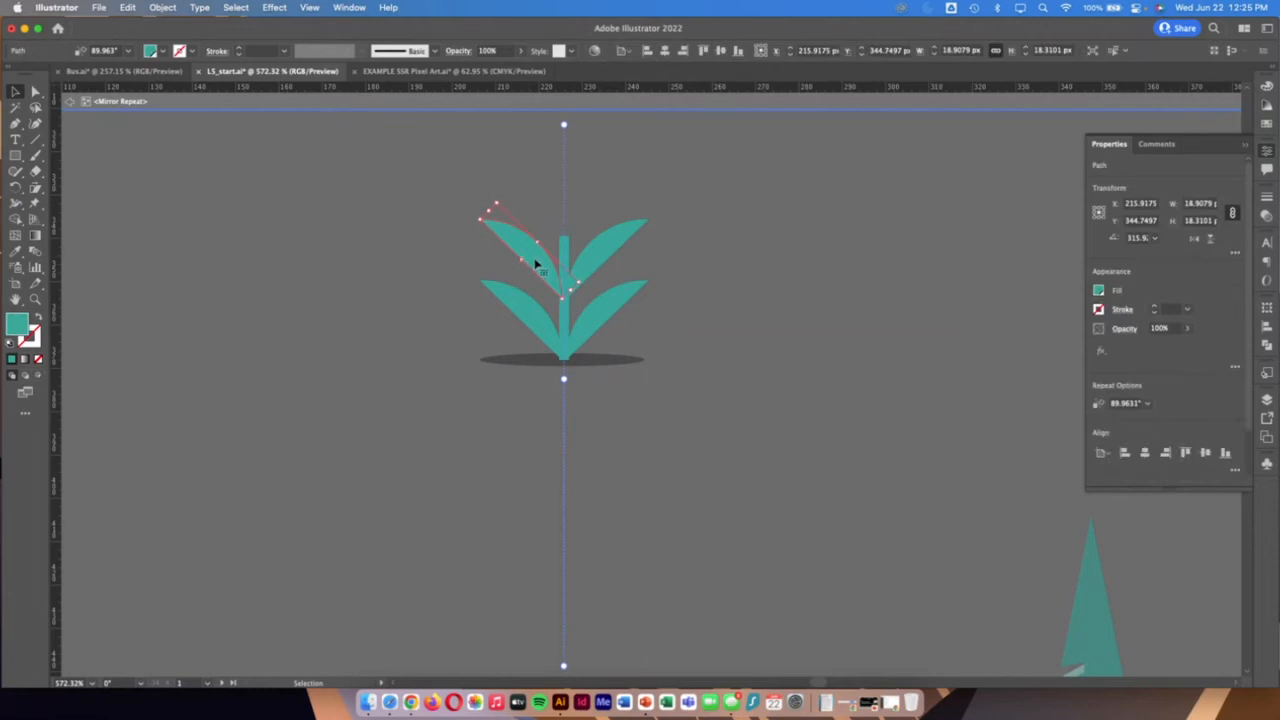
pyautogui.press('a')
pyautogui.moveTo(537, 264); pyautogui.dragTo(534, 209)
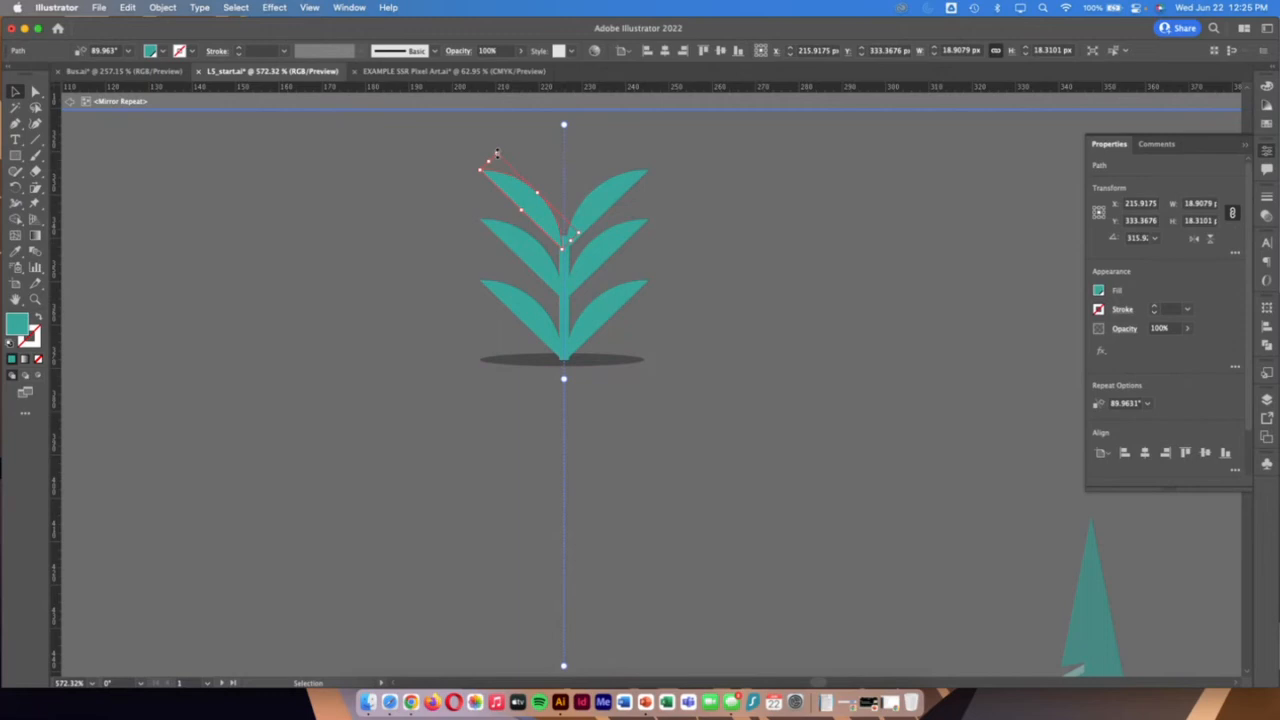
pyautogui.moveTo(496, 152); pyautogui.dragTo(545, 220)
pyautogui.click(683, 540)
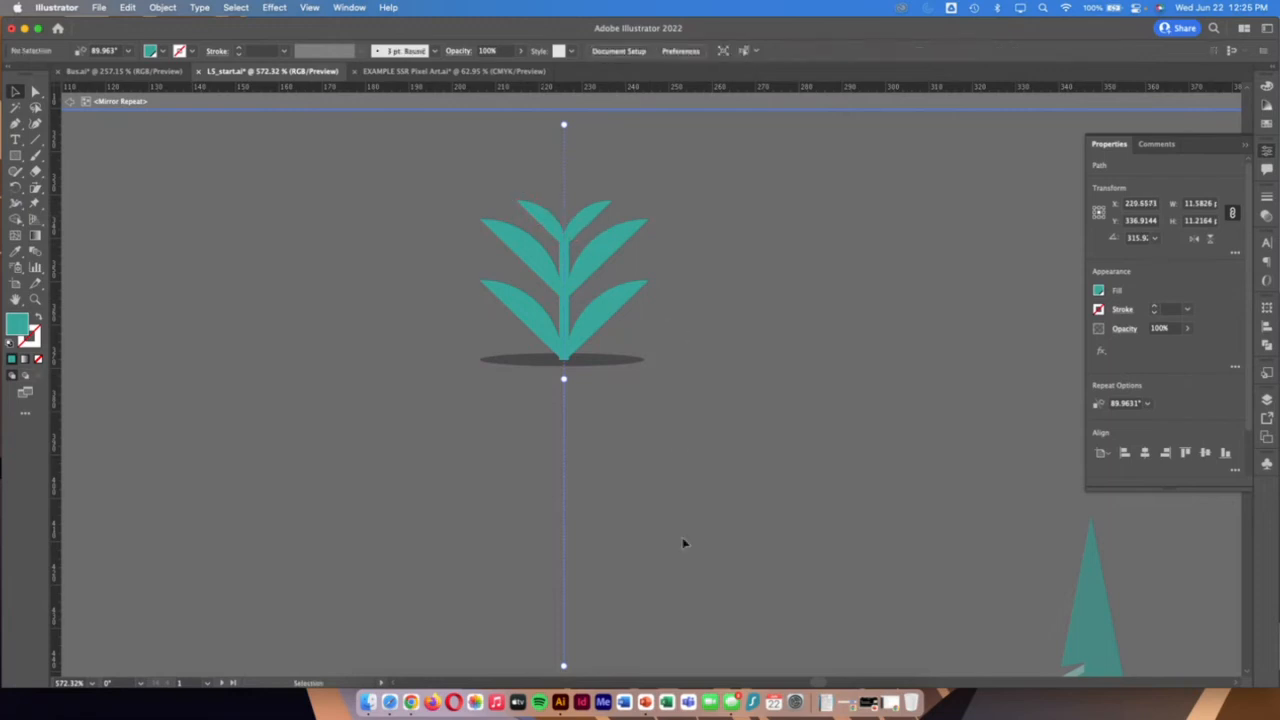
# Fill the middle leaf with the light teal swatch
pyautogui.click(532, 262)
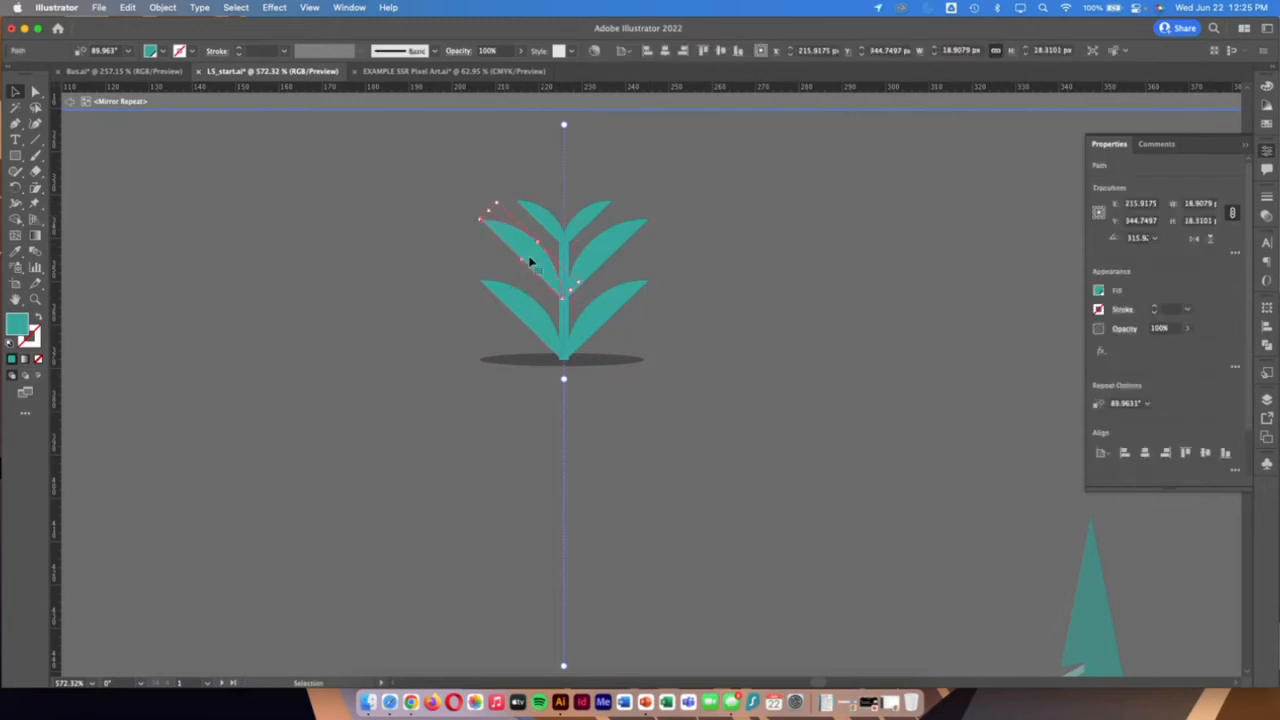
pyautogui.click(161, 52)
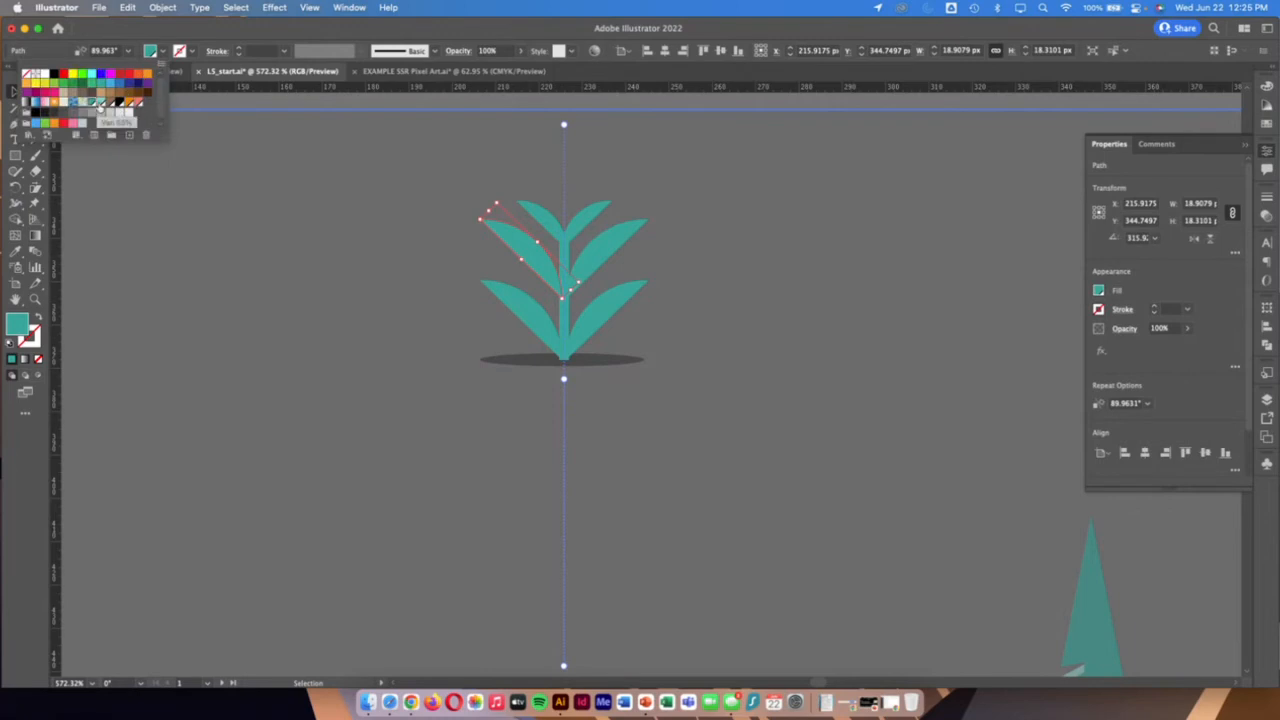
pyautogui.click(100, 104)
pyautogui.click(244, 346)
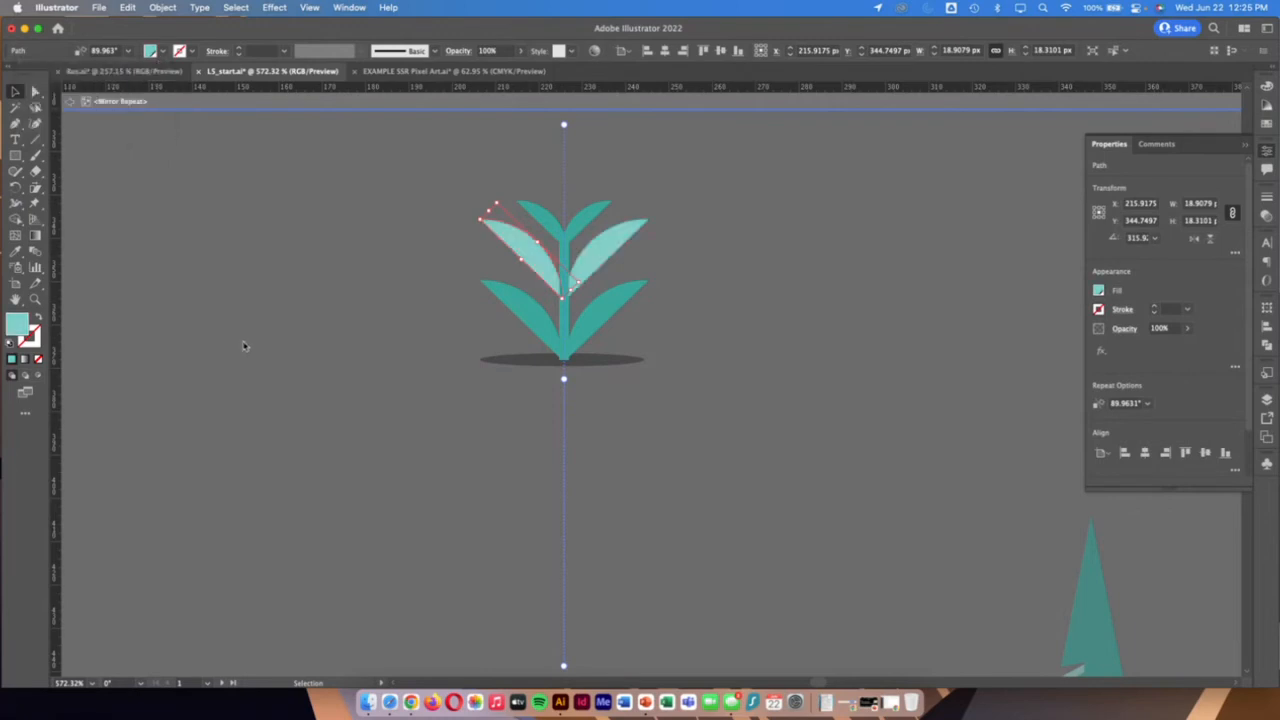
pyautogui.click(481, 520)
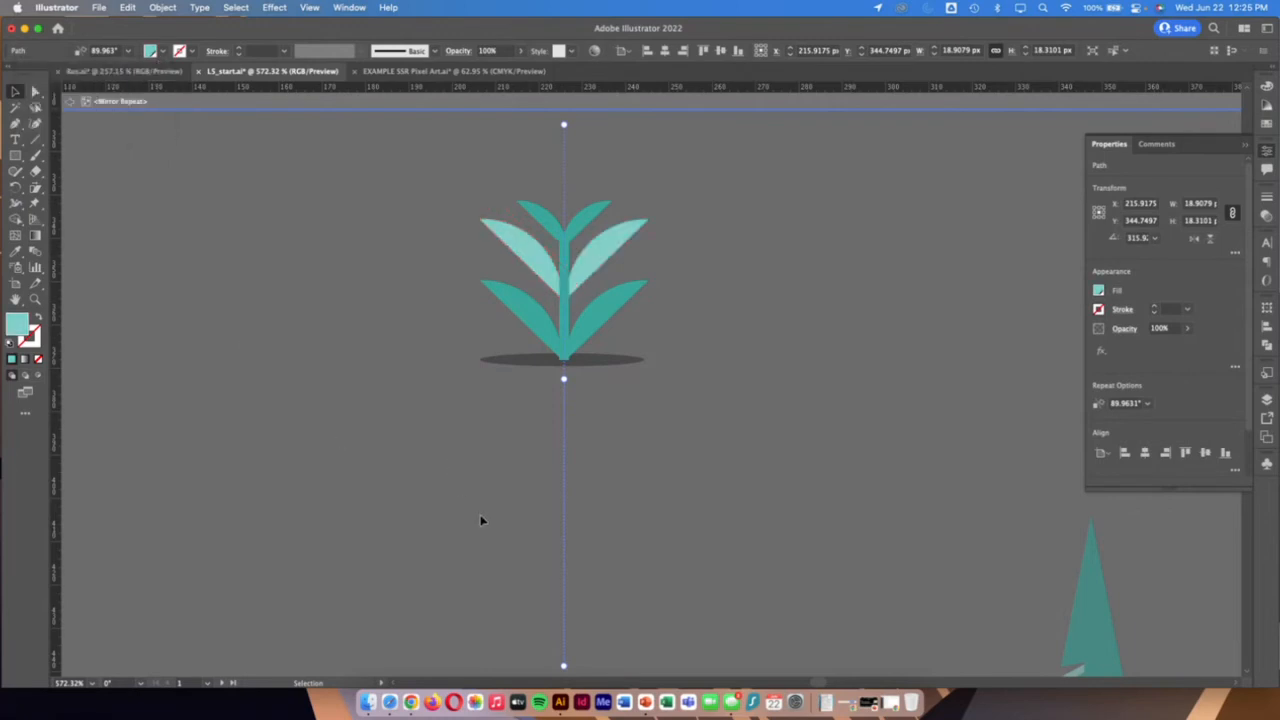
# Scale the light teal middle leaf down to about 14 px wide, keeping its base attached to the stem
pyautogui.click(531, 257)
pyautogui.moveTo(496, 203); pyautogui.dragTo(502, 215)
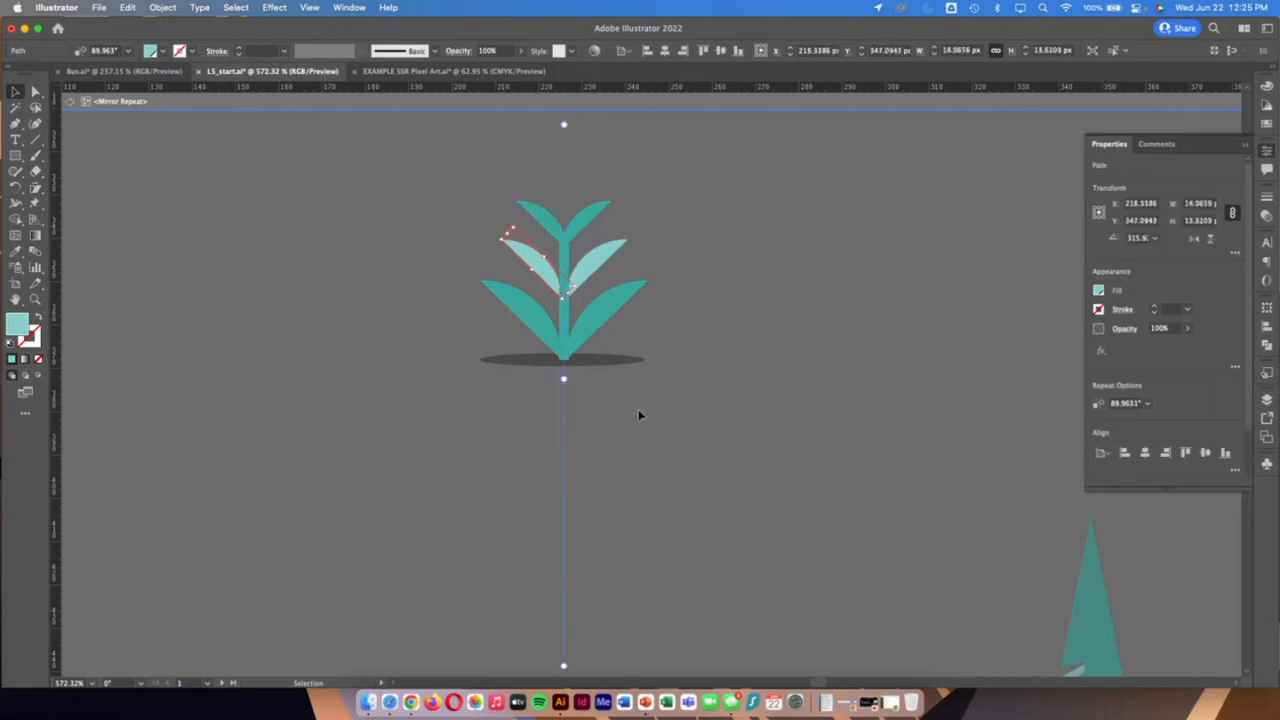
pyautogui.click(645, 430)
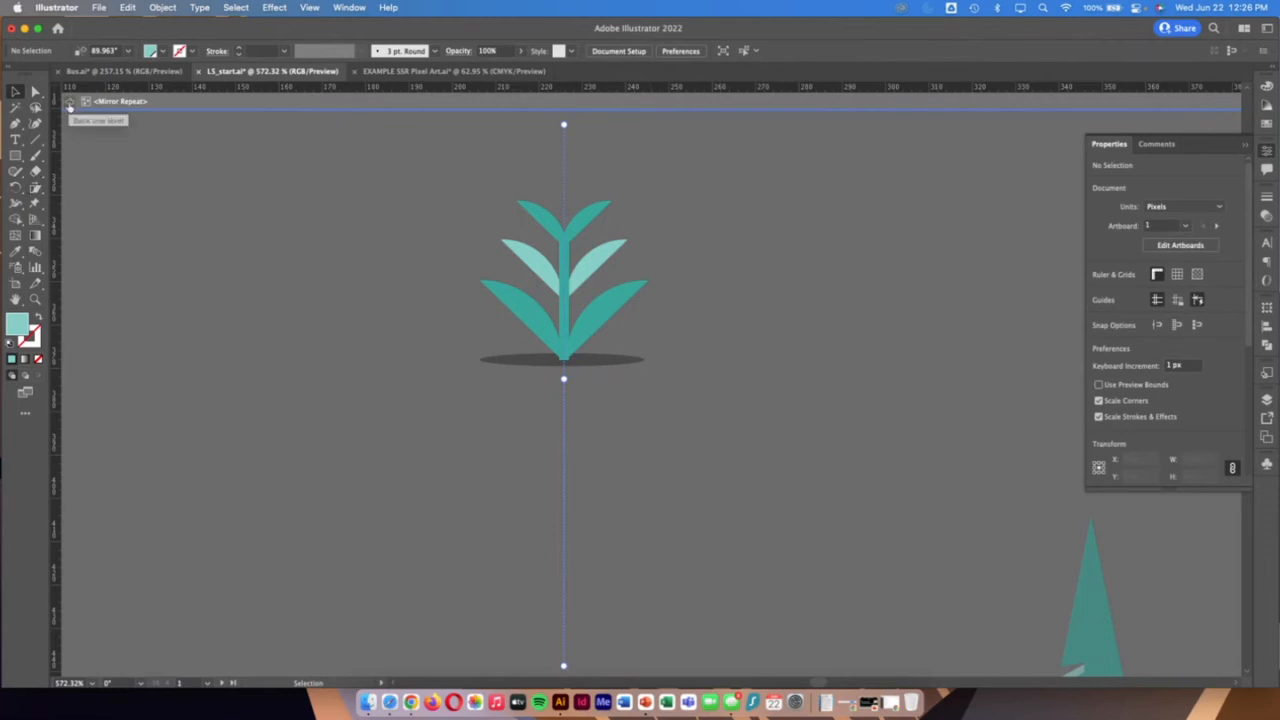
# Exit isolation mode for the mirrored plant, and zoom out to check it alongside all three artboards
pyautogui.click(69, 104)
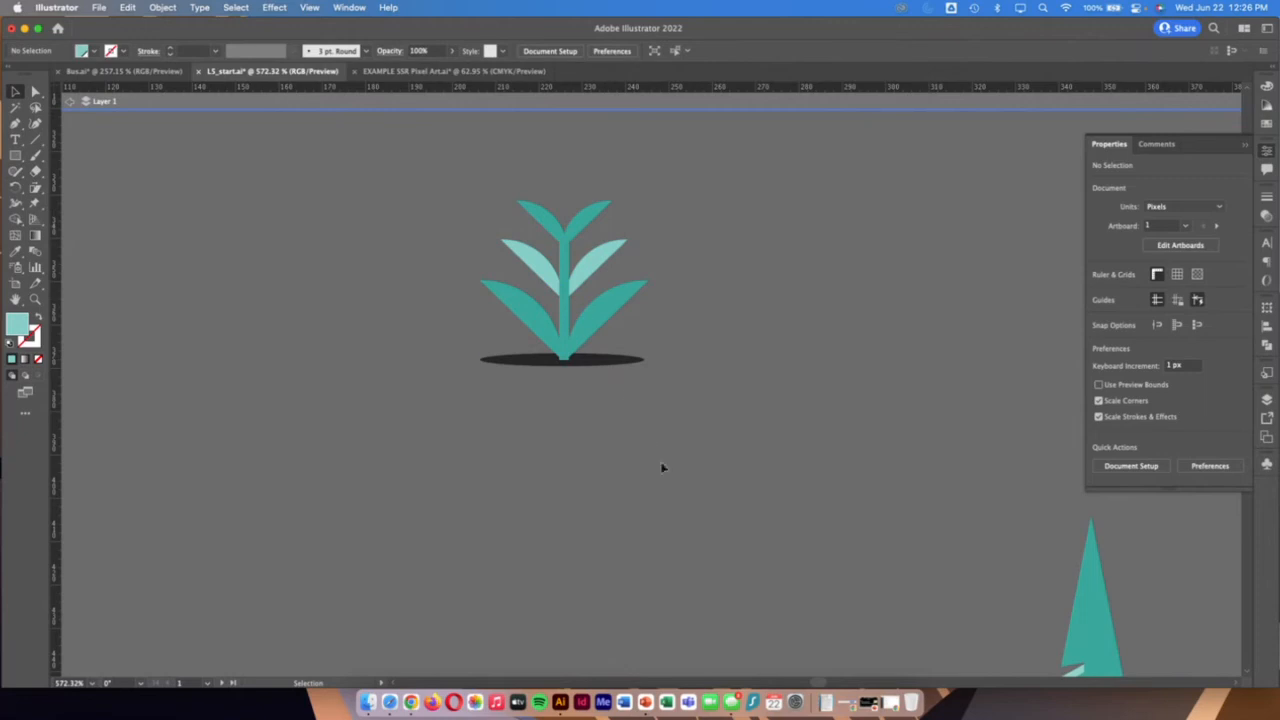
pyautogui.moveTo(443, 173); pyautogui.dragTo(668, 484)
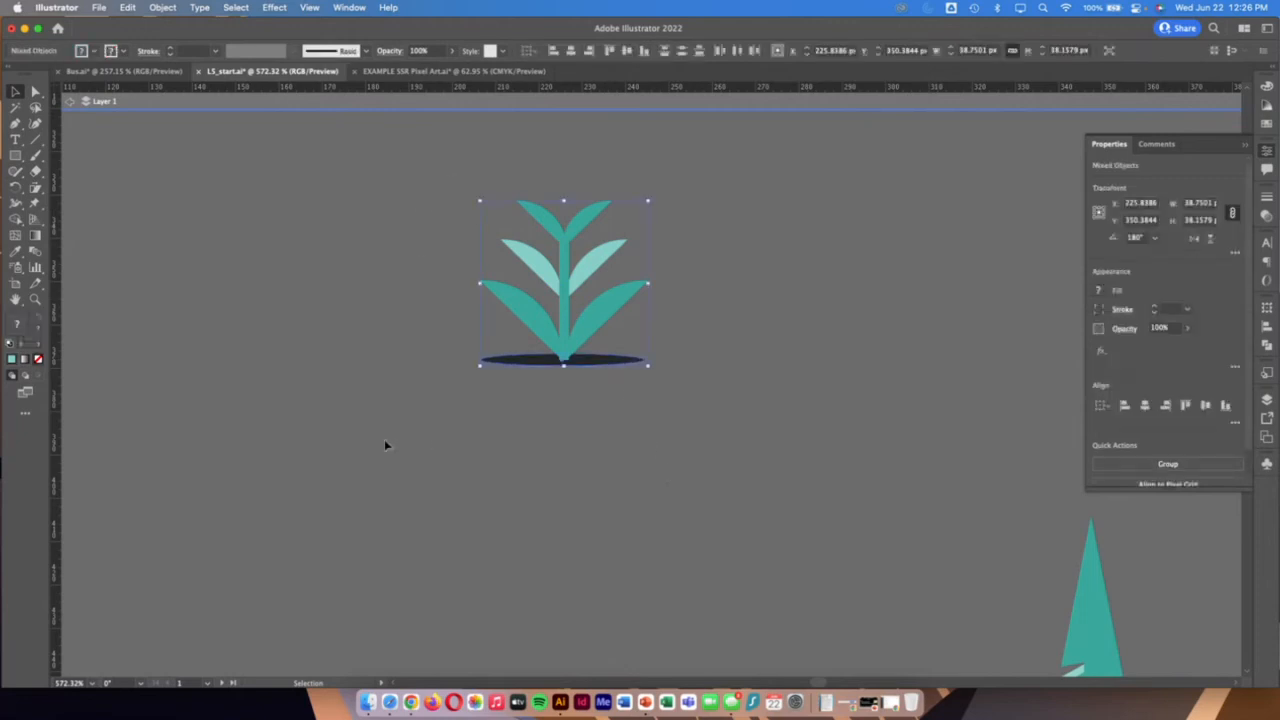
pyautogui.click(33, 299)
pyautogui.moveTo(640, 401); pyautogui.dragTo(294, 374)
pyautogui.press('v')
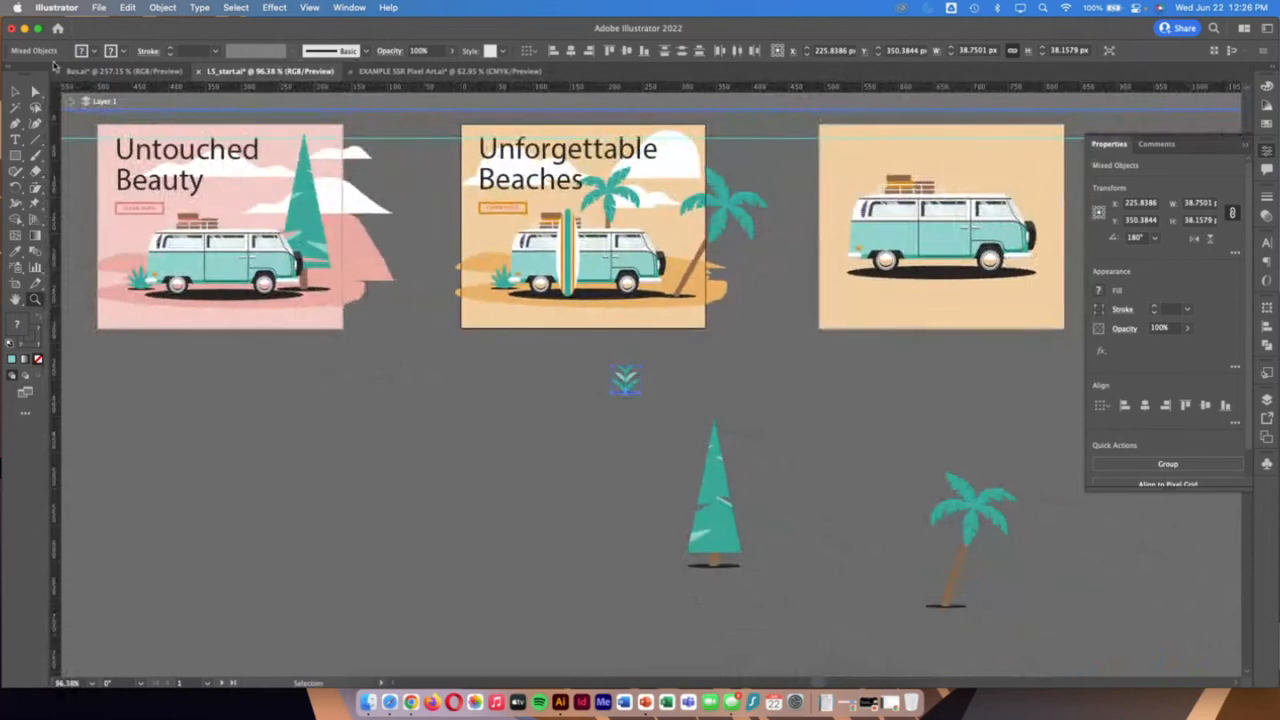
pyautogui.click(526, 447)
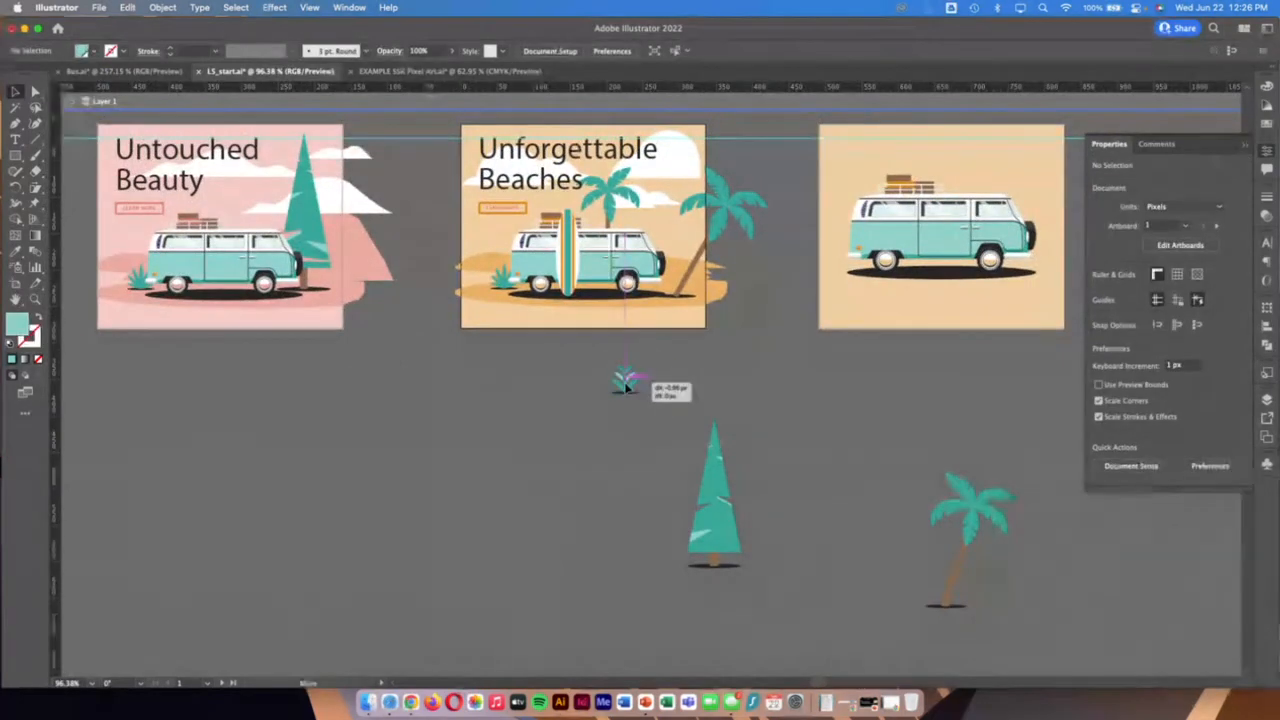
pyautogui.click(625, 378)
pyautogui.click(652, 428)
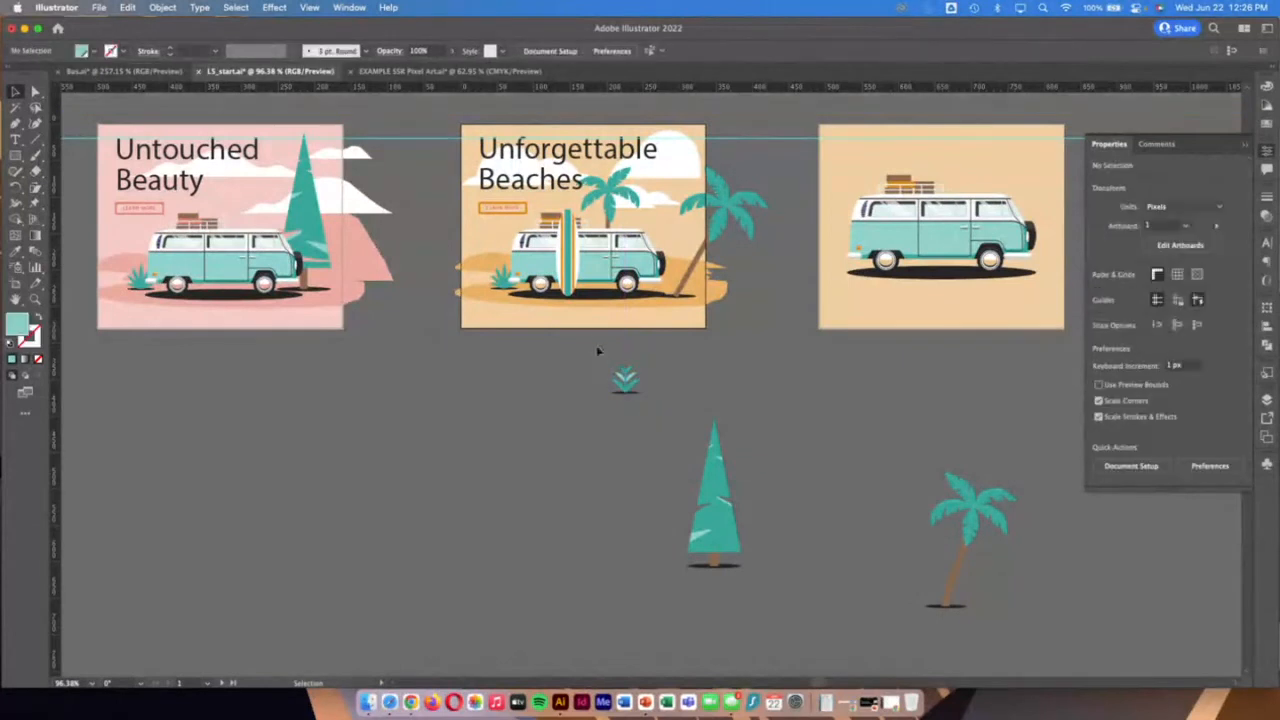
# Group the small plant with its shadow and move the group onto the empty beach artboard, just below the van
pyautogui.moveTo(647, 422); pyautogui.dragTo(660, 434)
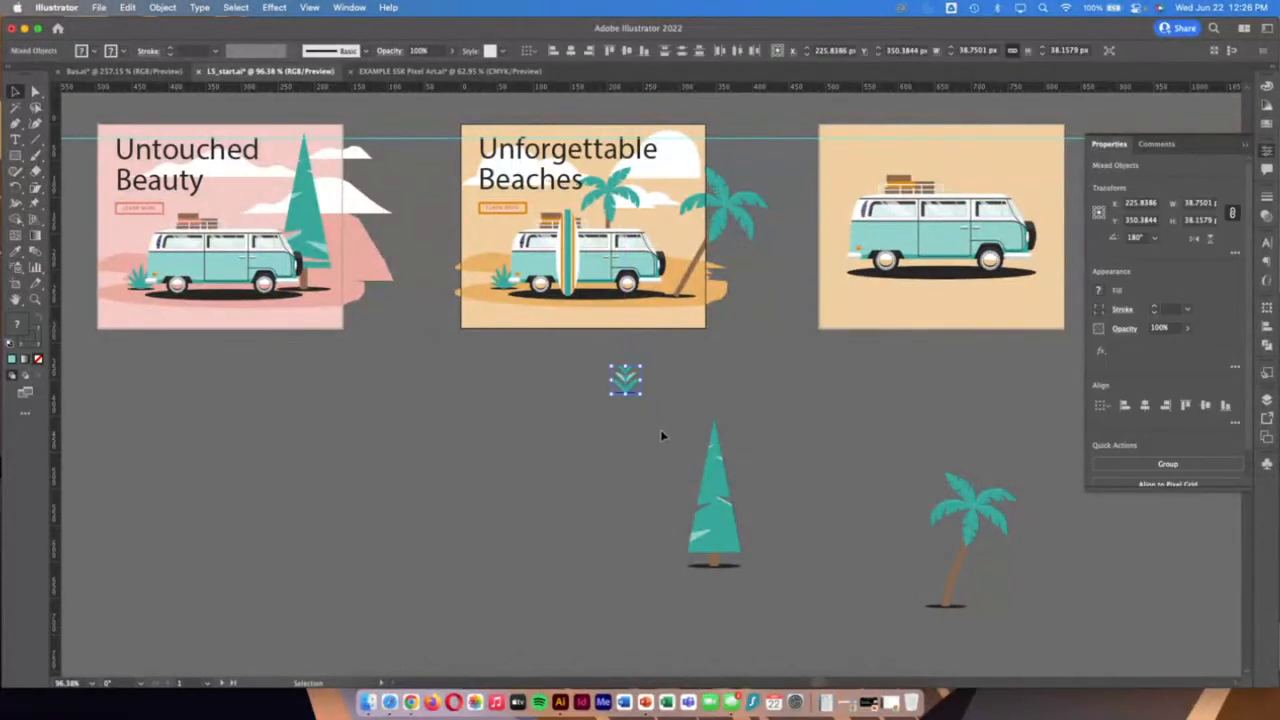
pyautogui.press('super+g')
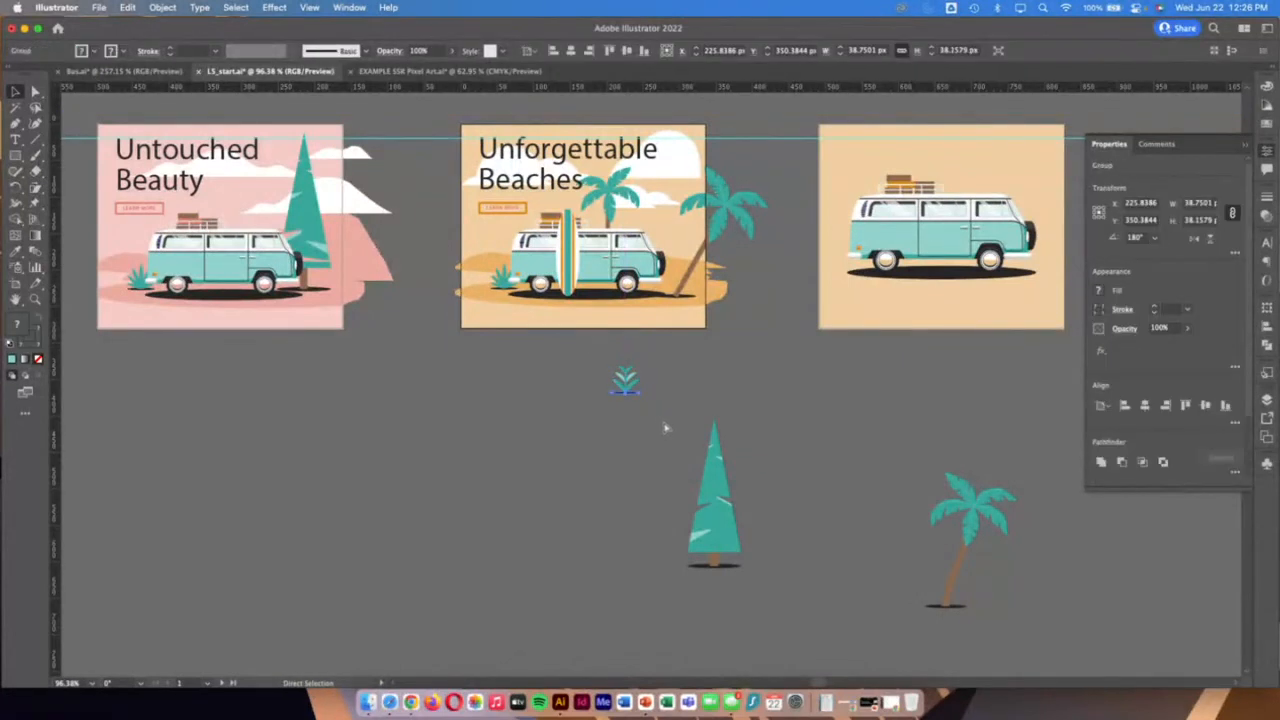
pyautogui.press('v')
pyautogui.moveTo(621, 376); pyautogui.dragTo(998, 316)
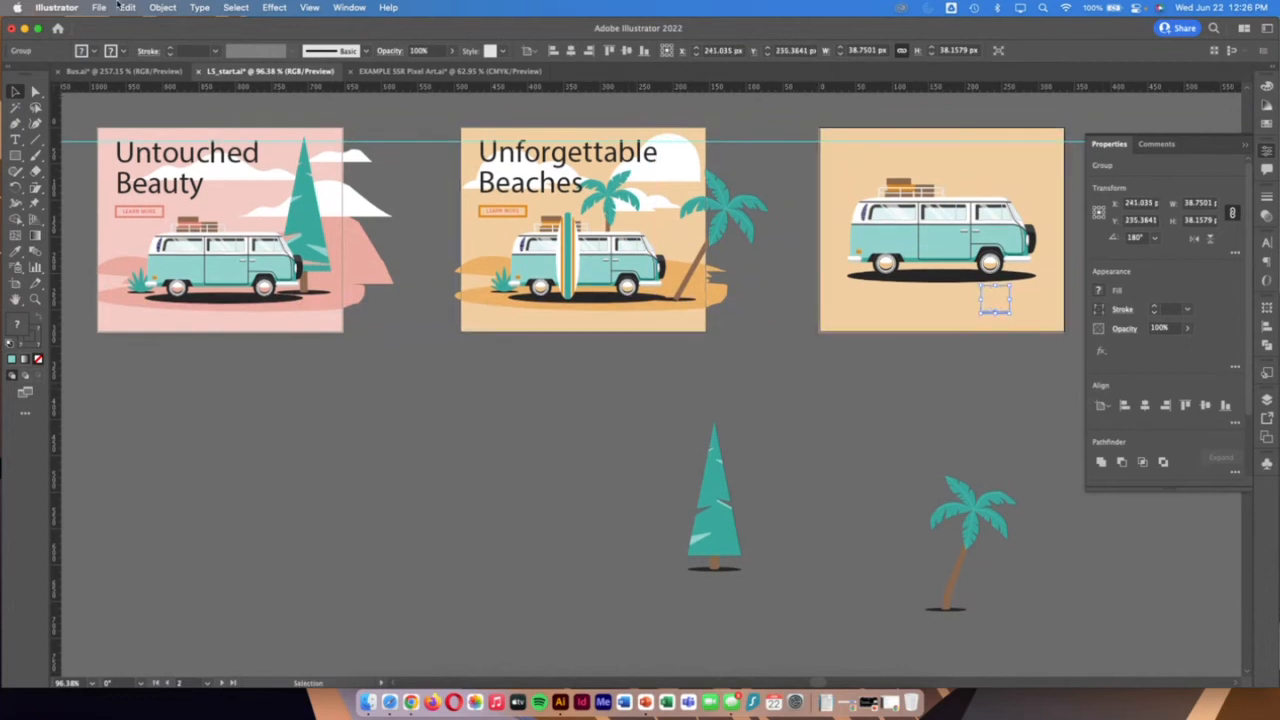
# Bring the plant group to the front and place it beside the van's front wheel on the third artboard
pyautogui.click(162, 7)
pyautogui.moveTo(184, 44)
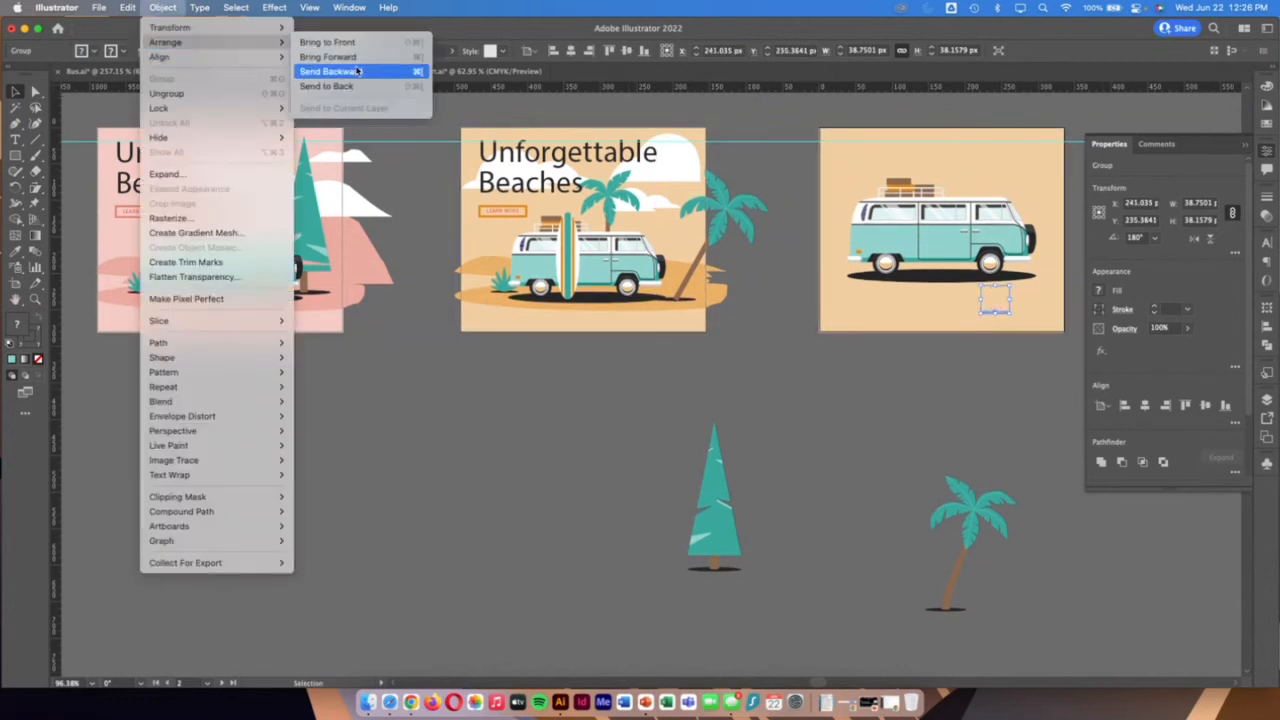
pyautogui.click(352, 42)
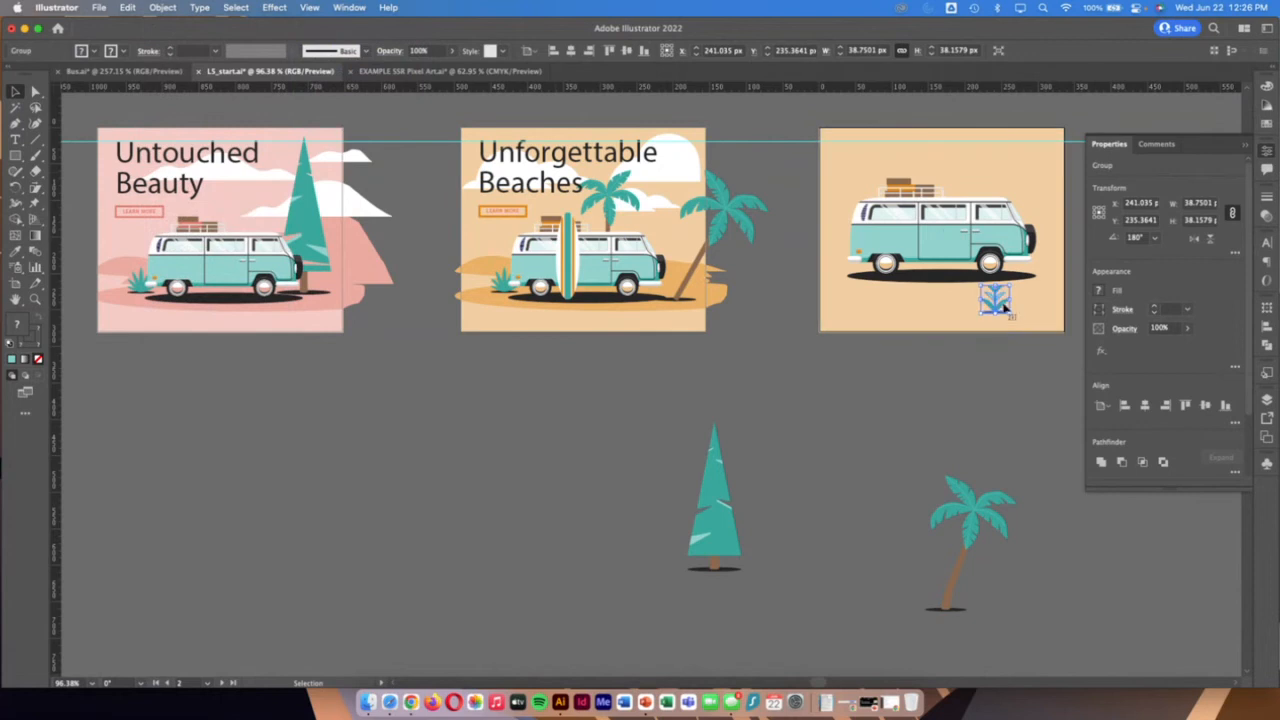
pyautogui.moveTo(1002, 305); pyautogui.dragTo(1033, 291)
pyautogui.click(894, 485)
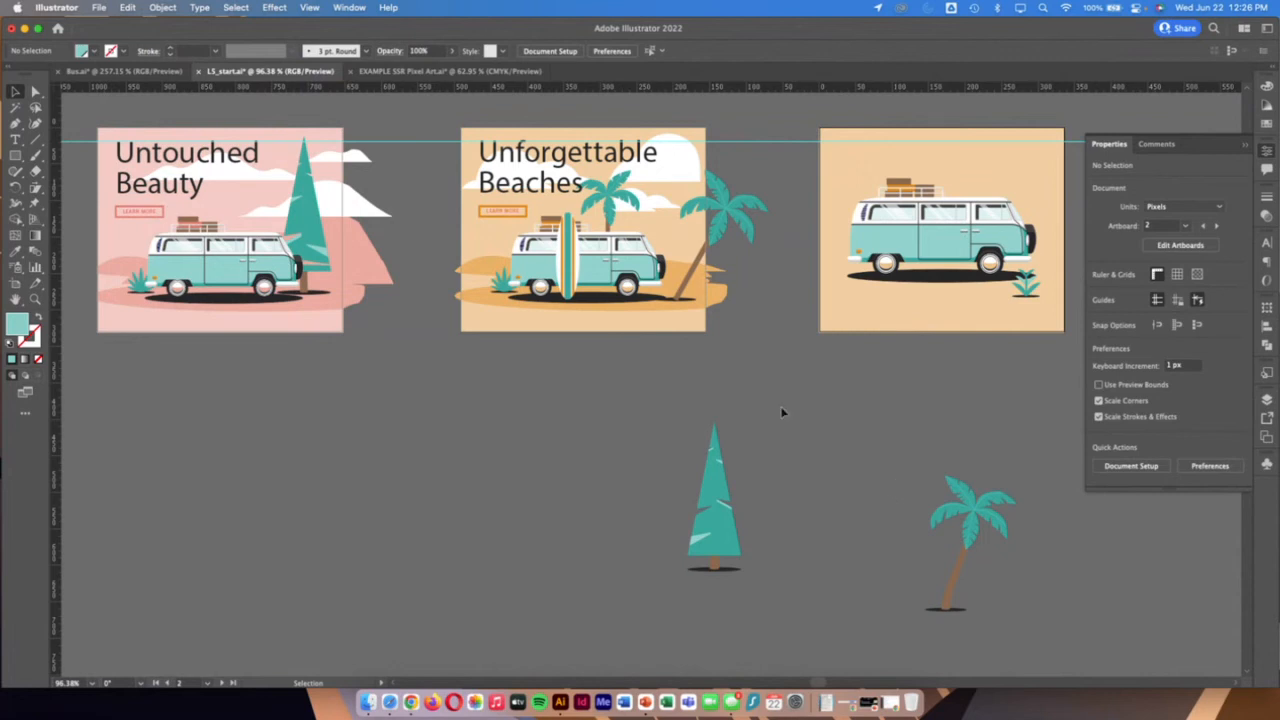
# Puppet-warp the leaning palm on the Unforgettable Beaches artboard, pinning the trunk's base and middle and bending the crown toward the van
pyautogui.click(728, 218)
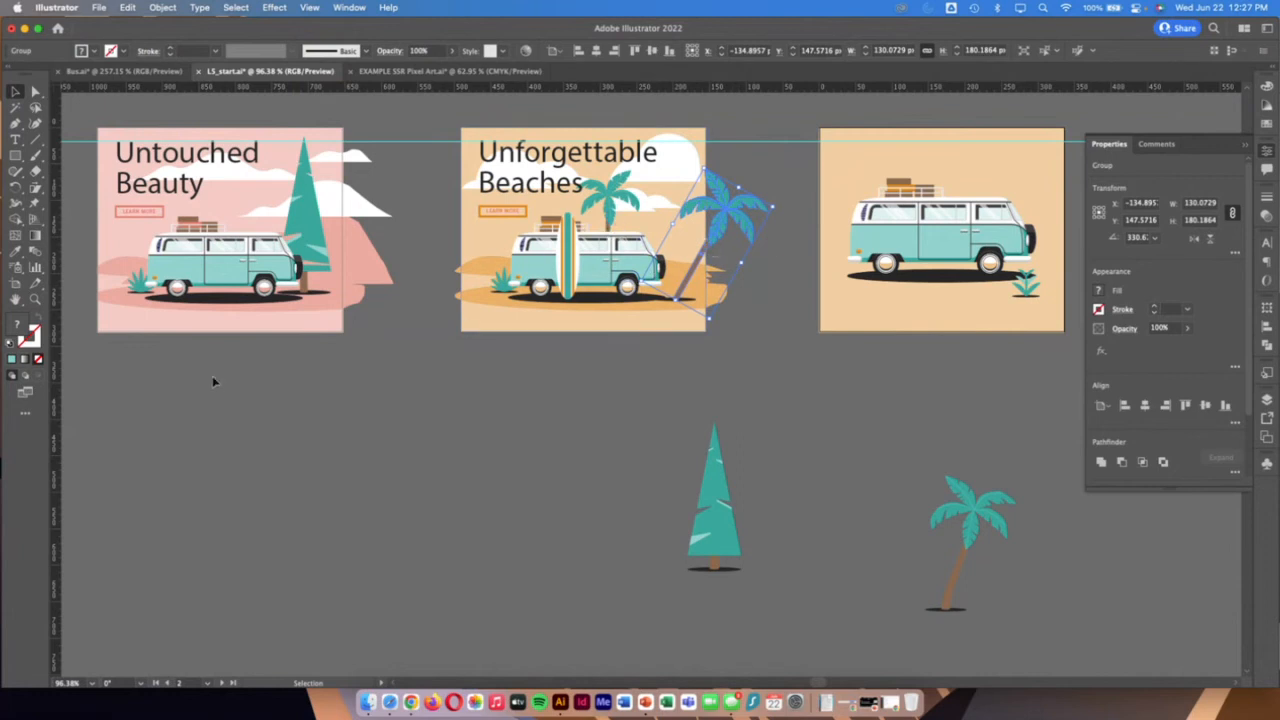
pyautogui.click(28, 414)
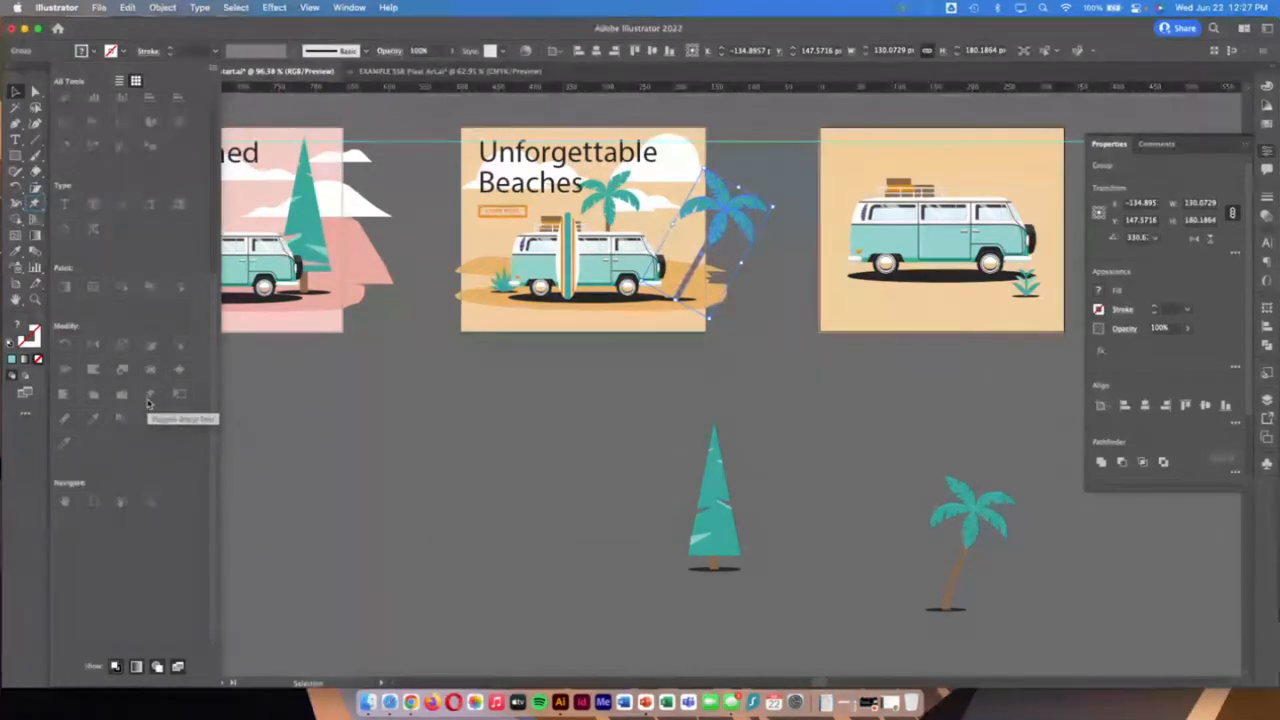
pyautogui.click(34, 203)
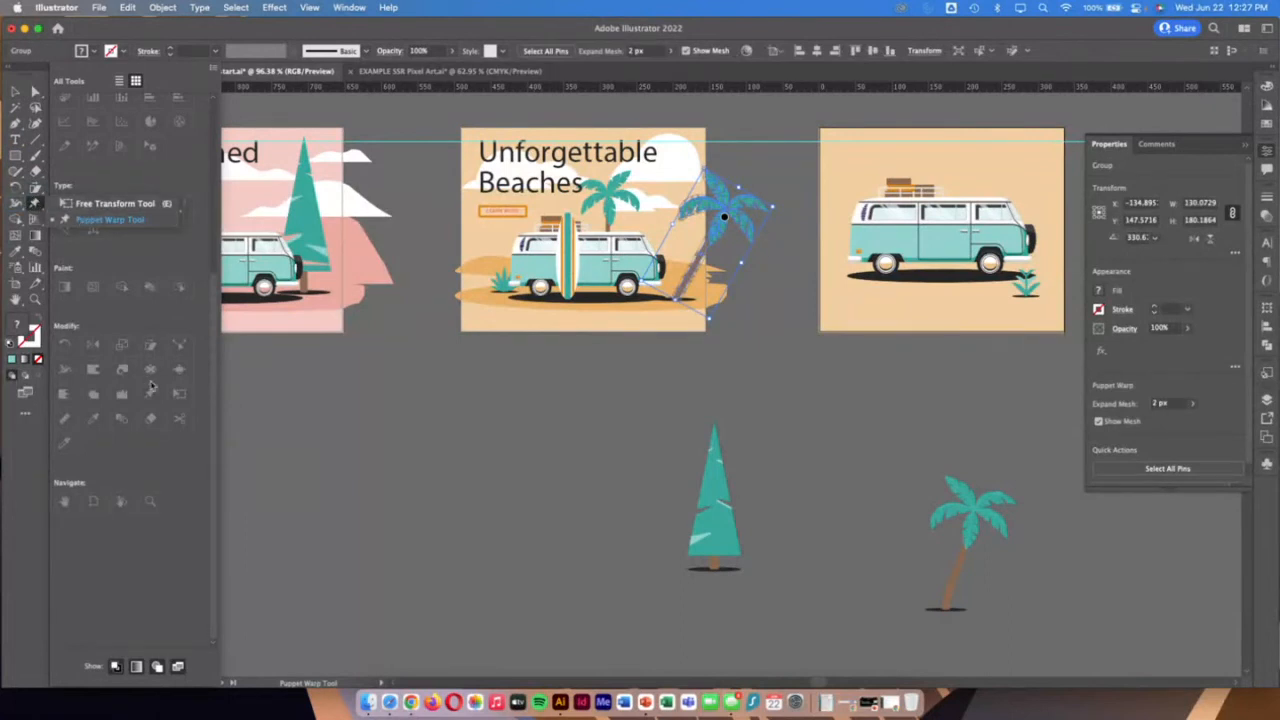
pyautogui.click(35, 300)
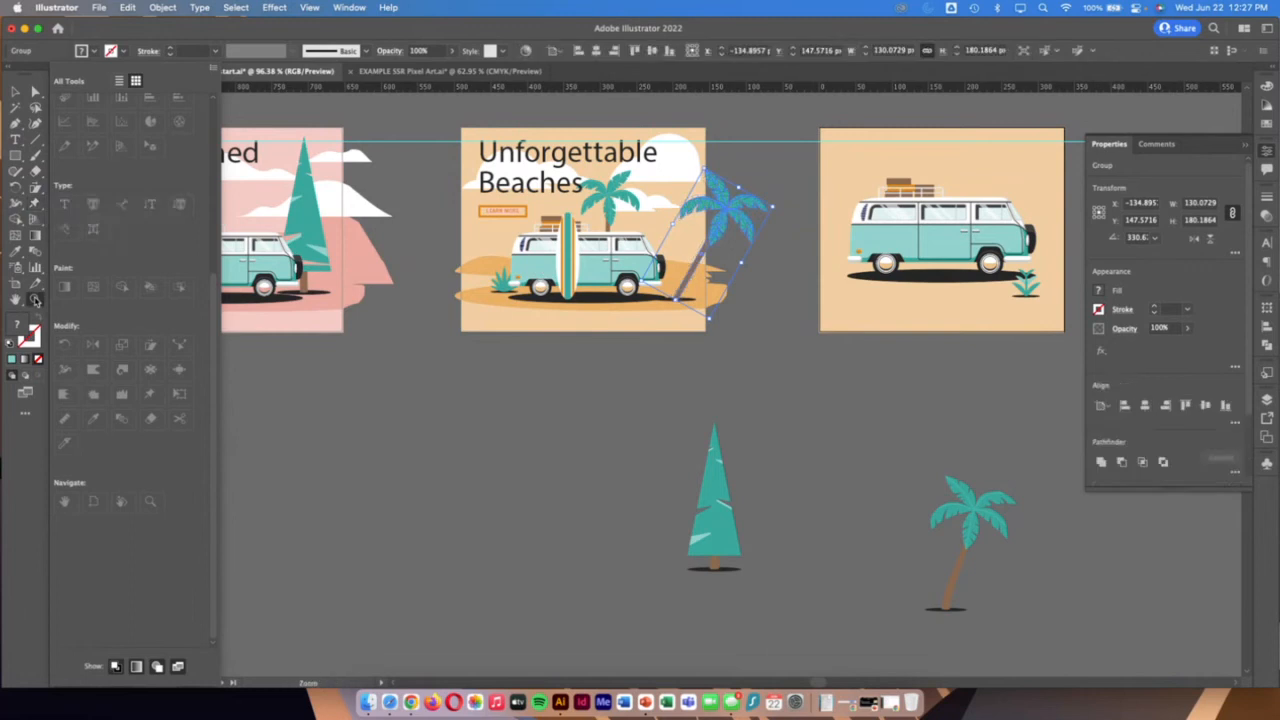
pyautogui.click(25, 412)
pyautogui.moveTo(598, 138); pyautogui.dragTo(757, 200)
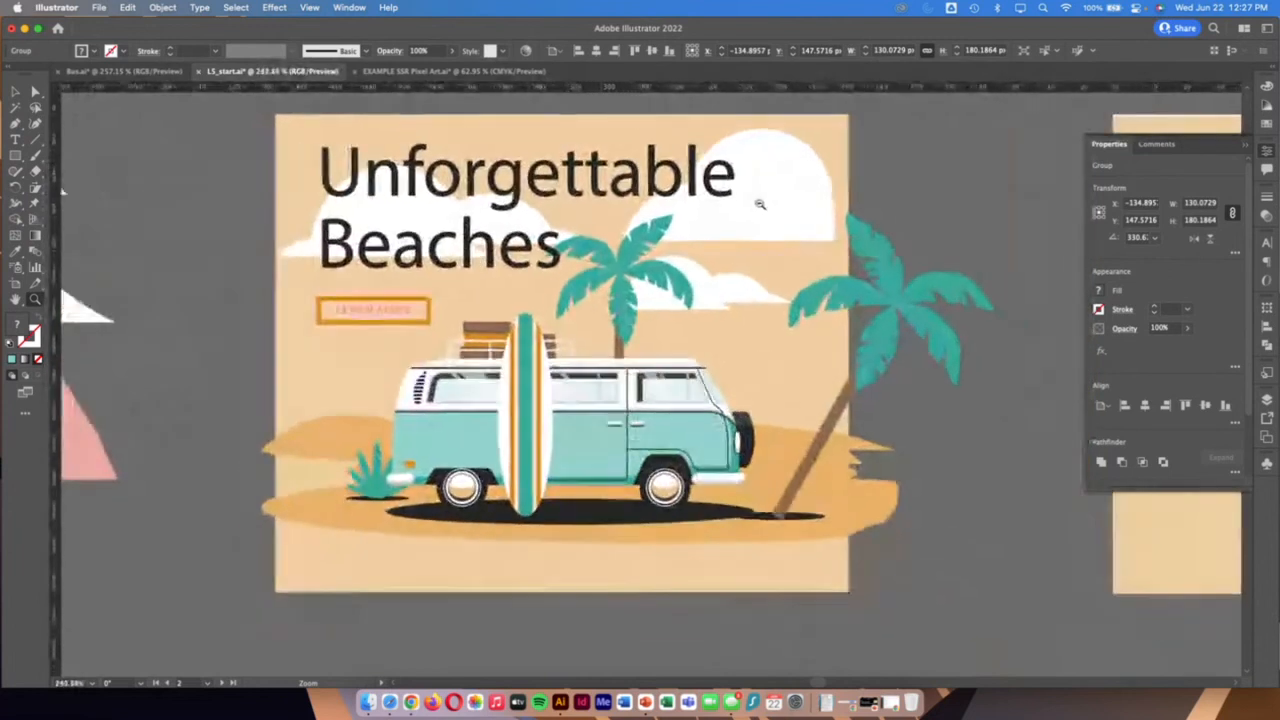
pyautogui.click(35, 203)
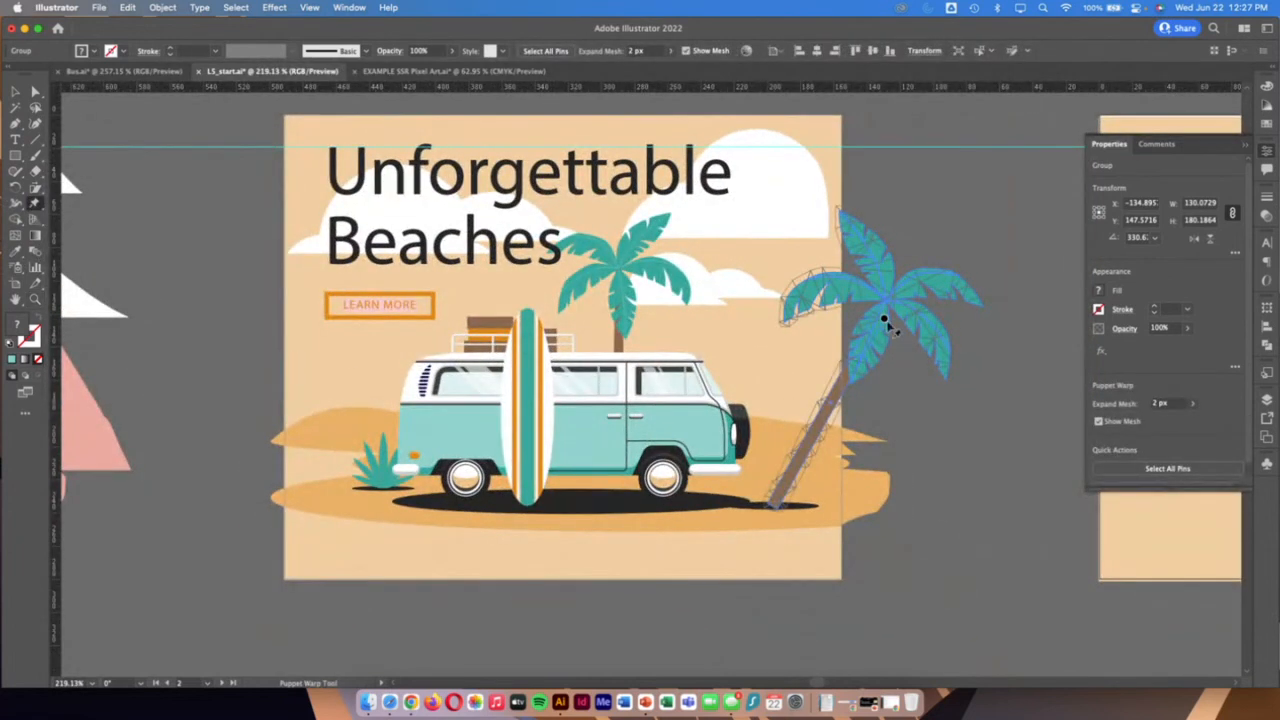
pyautogui.click(774, 506)
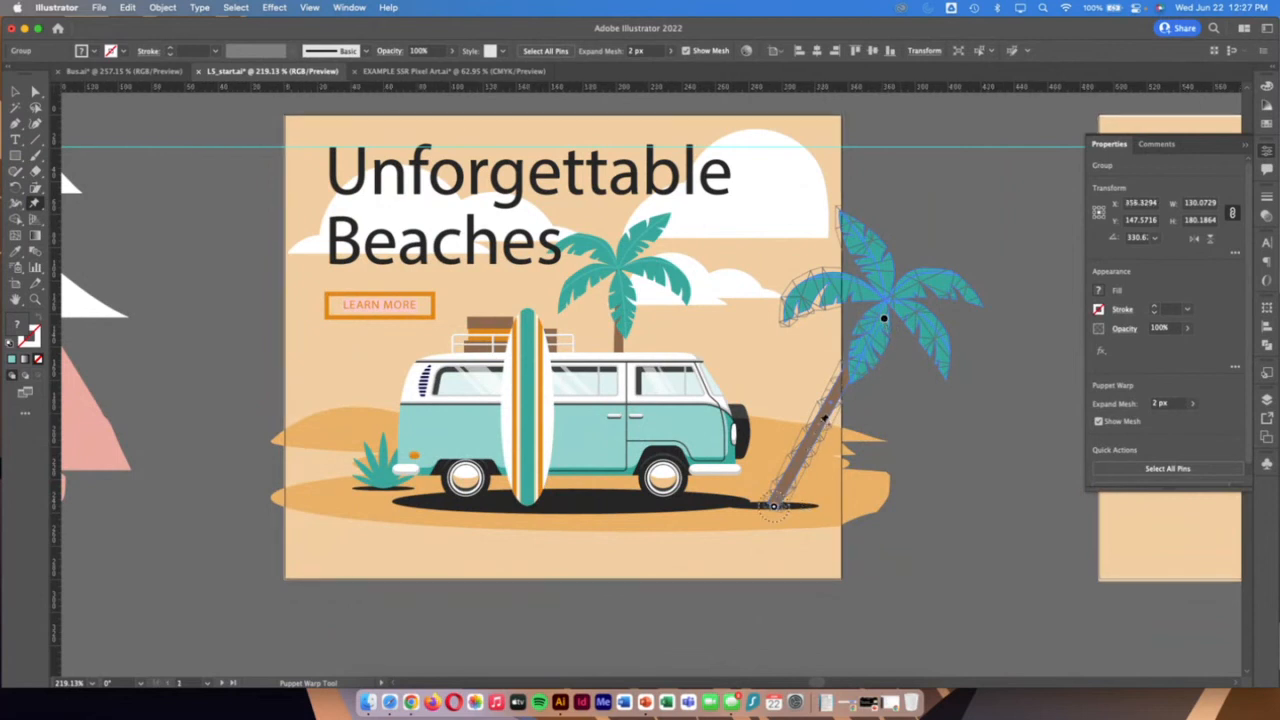
pyautogui.click(827, 407)
pyautogui.moveTo(884, 320); pyautogui.dragTo(810, 296)
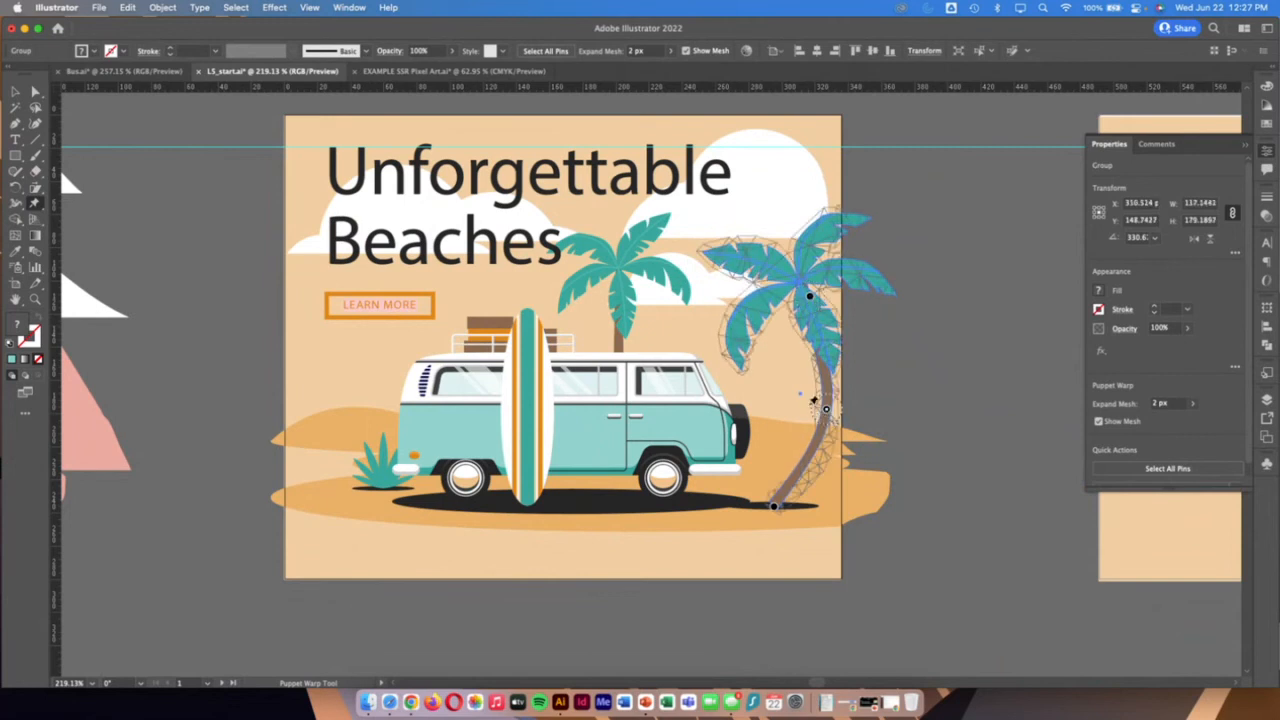
# Refine the palm's curve by adjusting the mid-trunk and base pins and raising the crown slightly, and leave the Puppet Warp tool
pyautogui.click(824, 410)
pyautogui.moveTo(813, 405)
pyautogui.mouseDown()
pyautogui.moveTo(805, 418)
pyautogui.moveTo(811, 396)
pyautogui.moveTo(816, 411)
pyautogui.mouseUp()
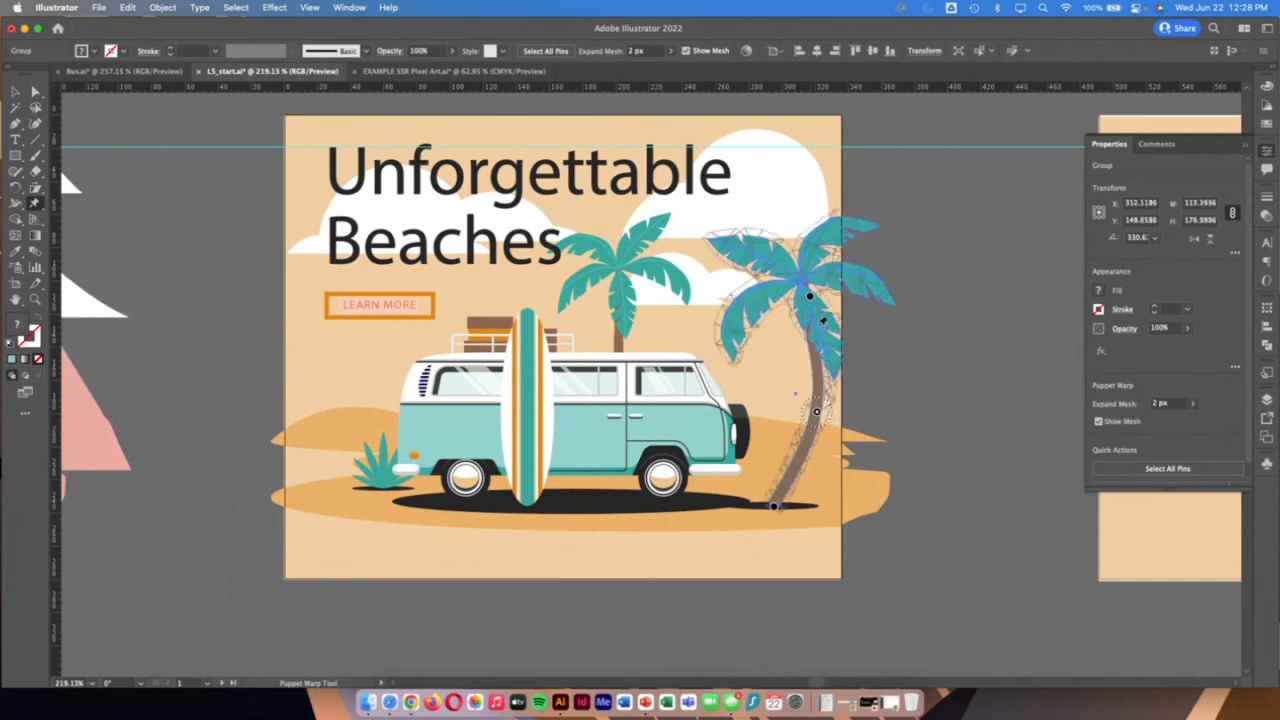
pyautogui.moveTo(812, 298)
pyautogui.mouseDown()
pyautogui.moveTo(811, 317)
pyautogui.moveTo(799, 281)
pyautogui.mouseUp()
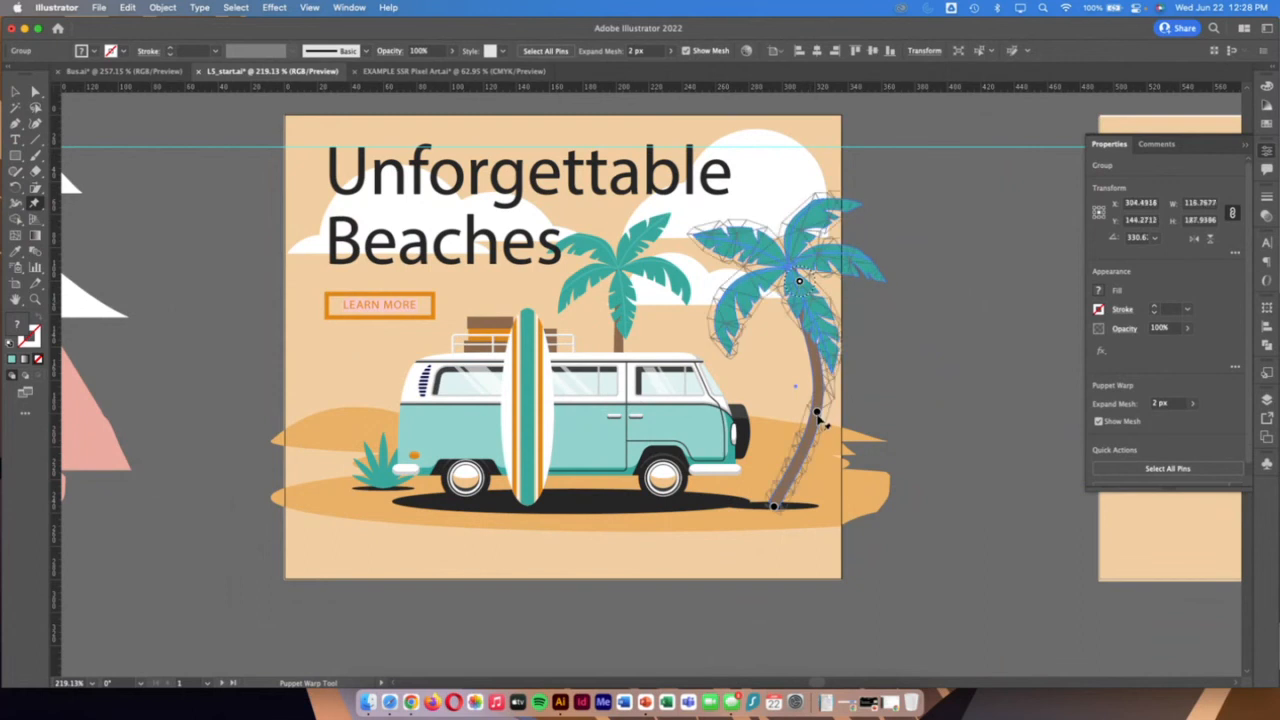
pyautogui.moveTo(818, 393); pyautogui.dragTo(817, 378)
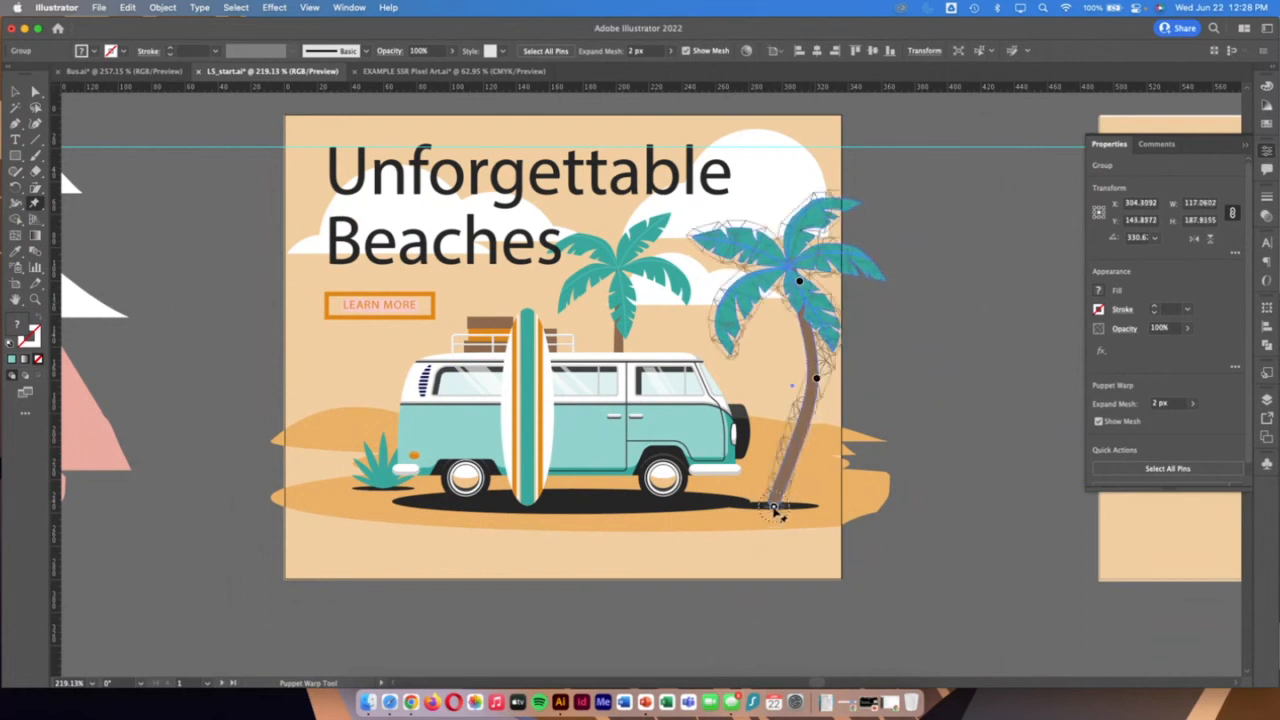
pyautogui.moveTo(772, 506); pyautogui.dragTo(772, 506)
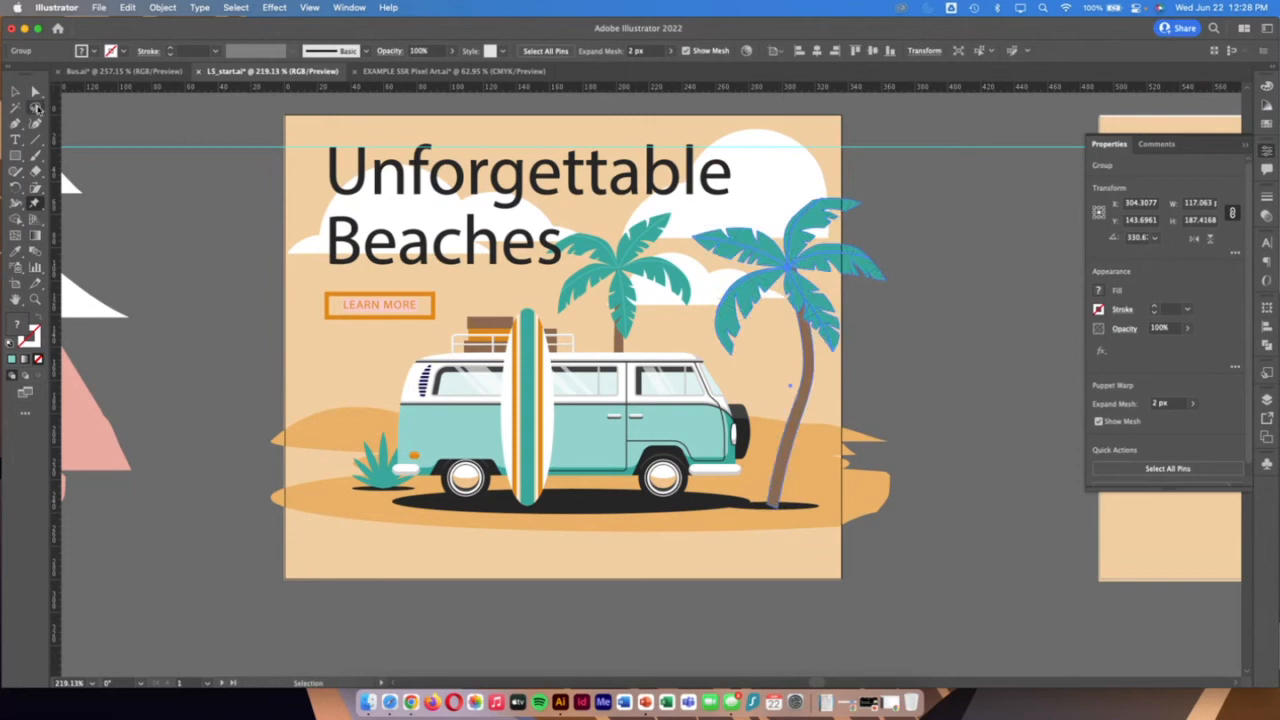
pyautogui.click(16, 91)
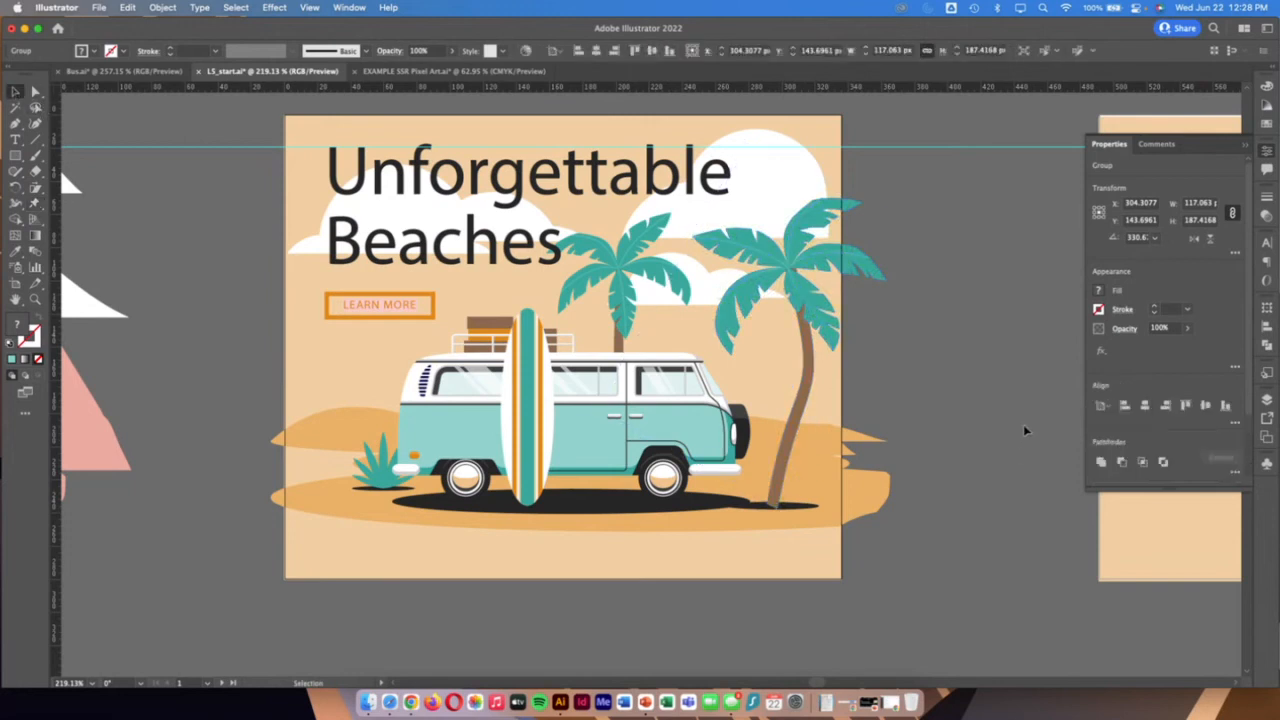
pyautogui.click(929, 649)
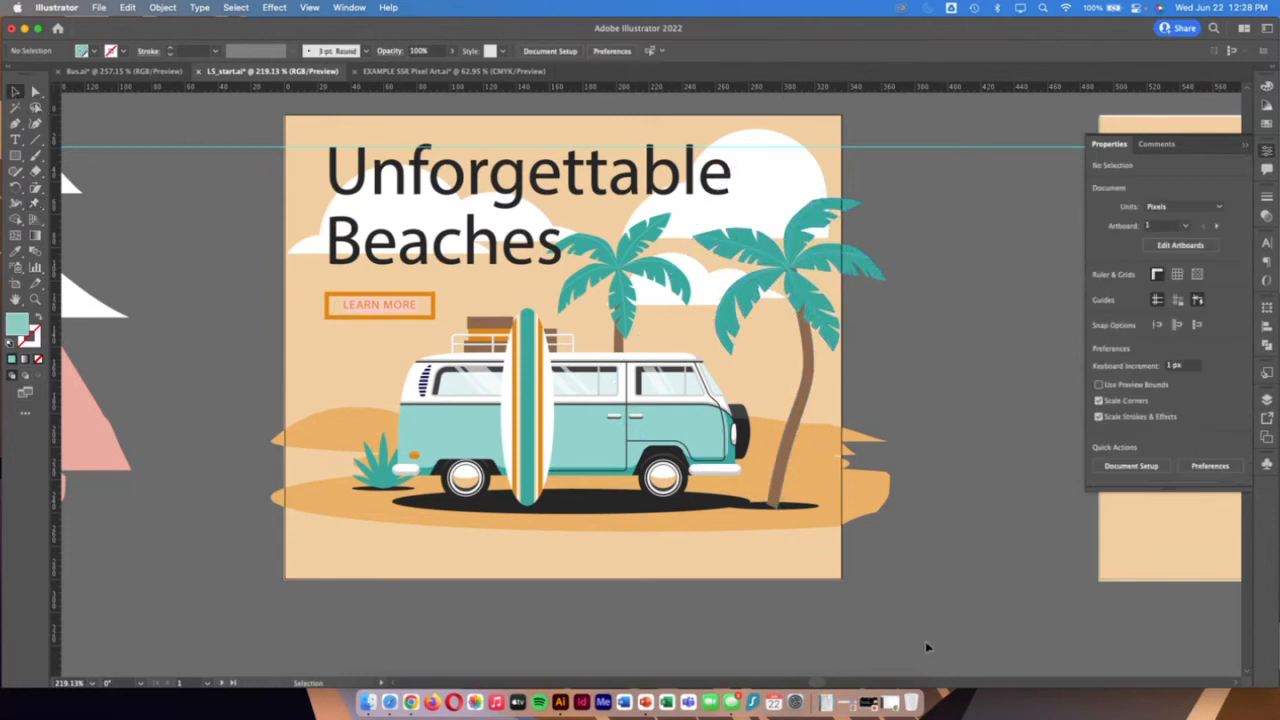
# Start saving the lesson document under a new name and set its format to Adobe PDF
pyautogui.doubleClick(15, 299)
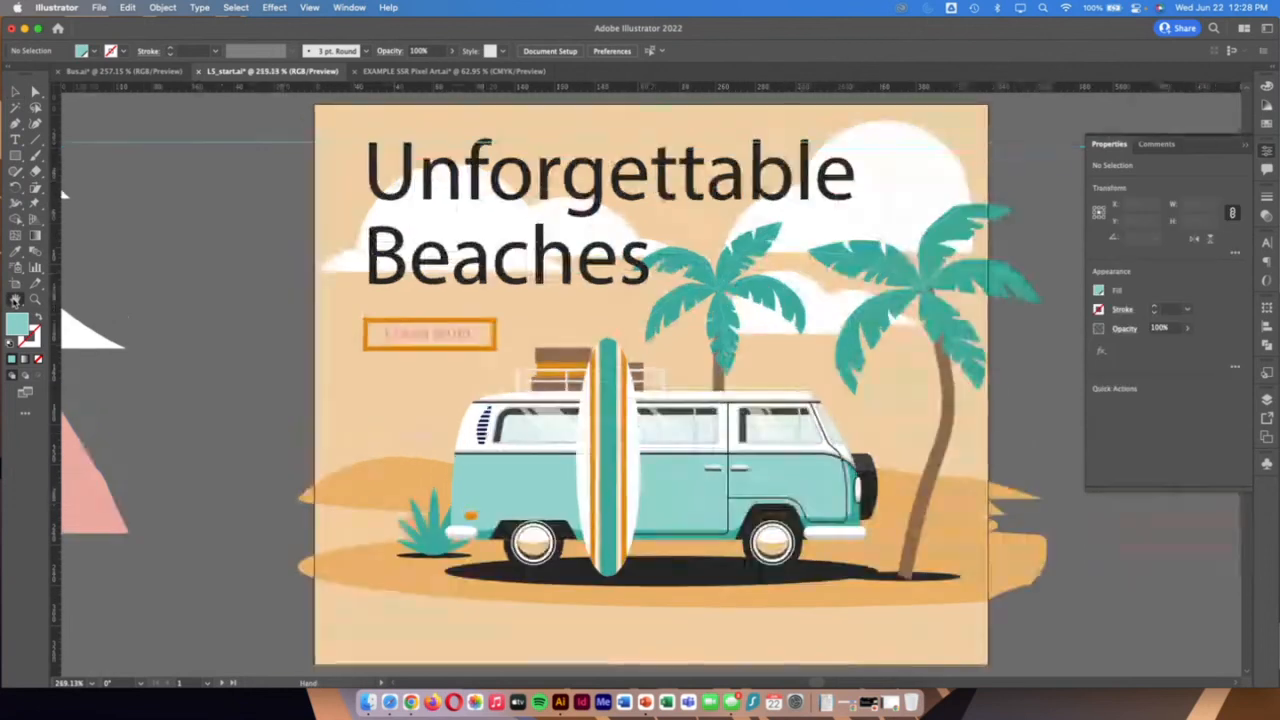
pyautogui.doubleClick(35, 299)
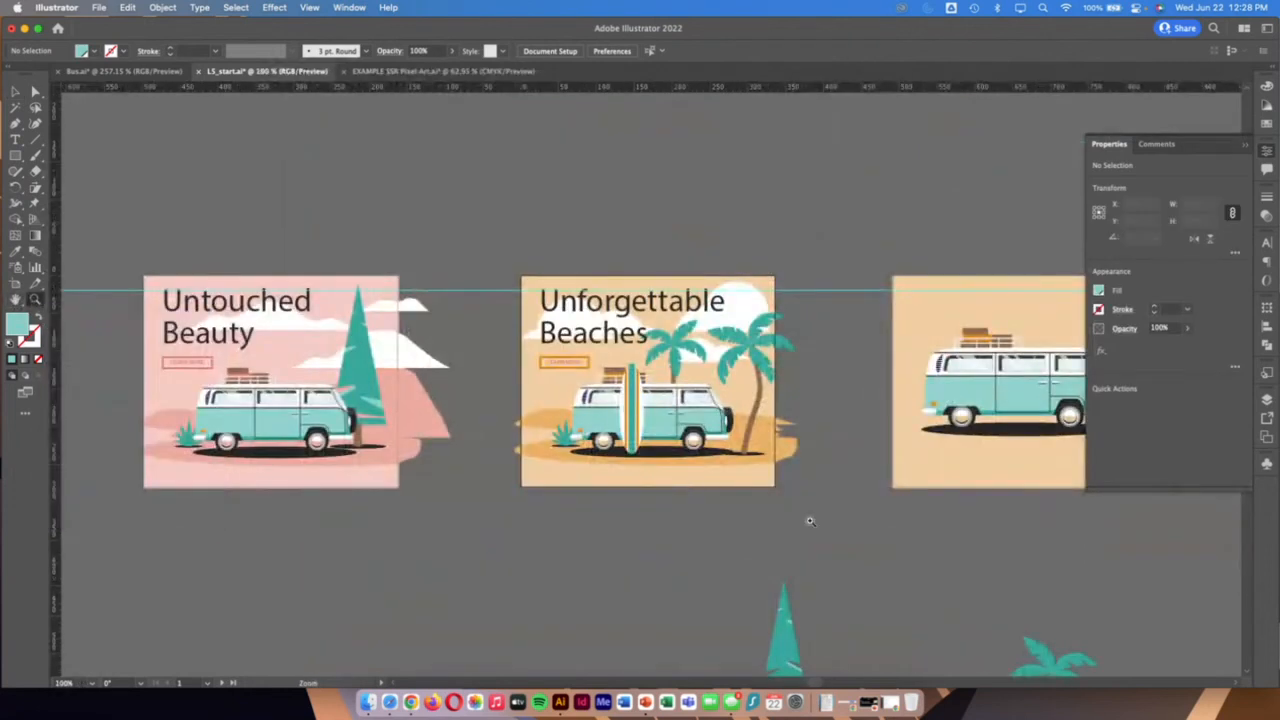
pyautogui.hscroll(2, 810, 521)
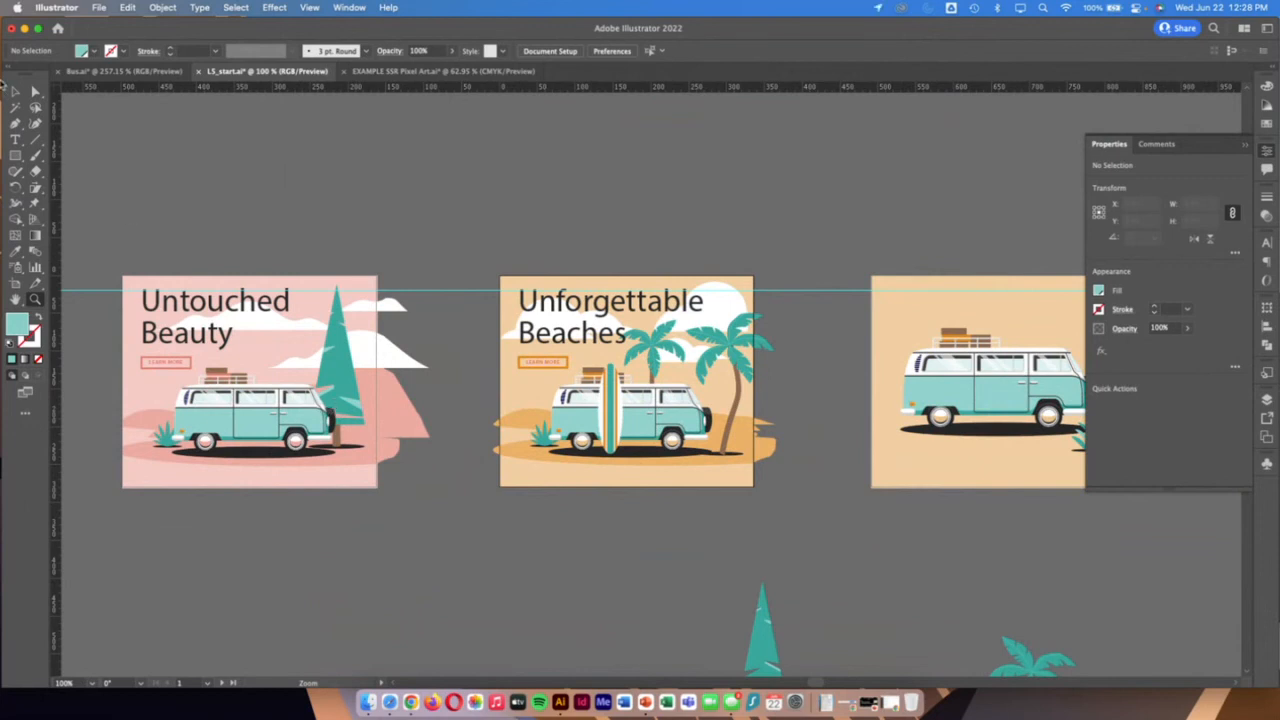
pyautogui.click(100, 7)
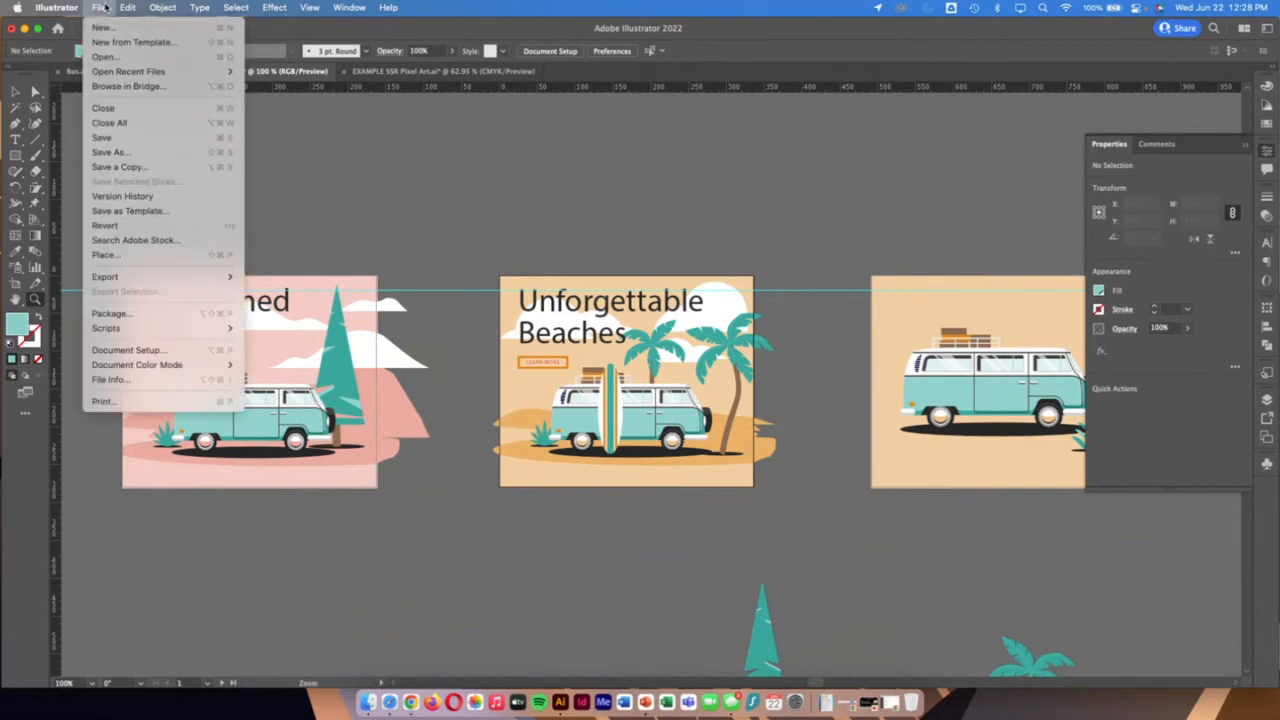
pyautogui.click(137, 153)
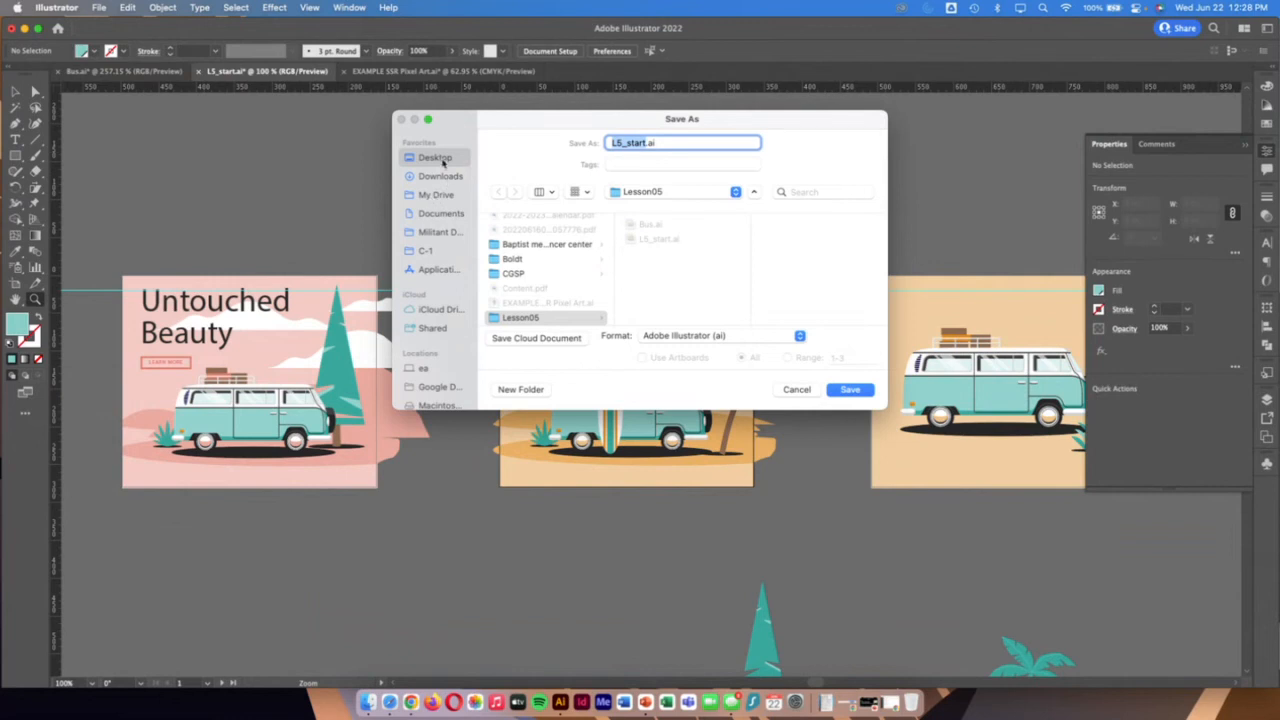
pyautogui.click(722, 336)
pyautogui.click(715, 314)
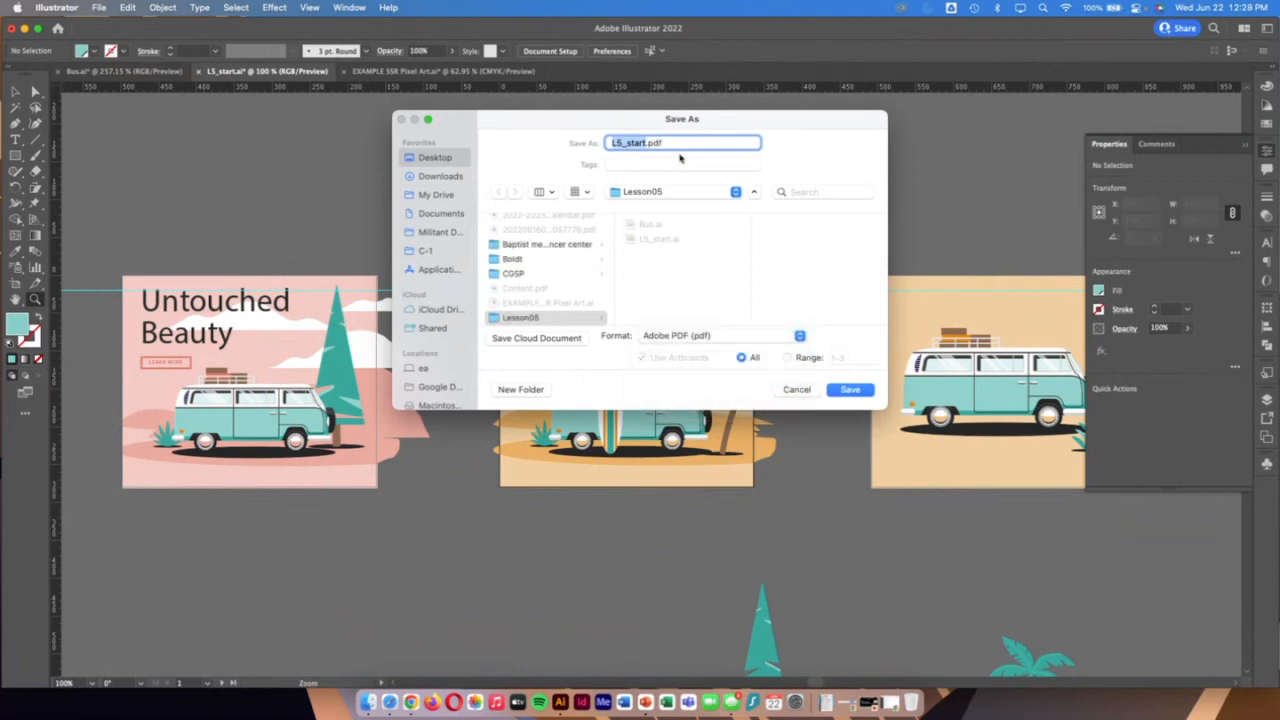
# Name the PDF with the student's surname followed by _l5, and save it in the Lesson05 folder with the Illustrator Default preset
pyautogui.write('brzinski_l5')
pyautogui.click(527, 319)
pyautogui.click(851, 390)
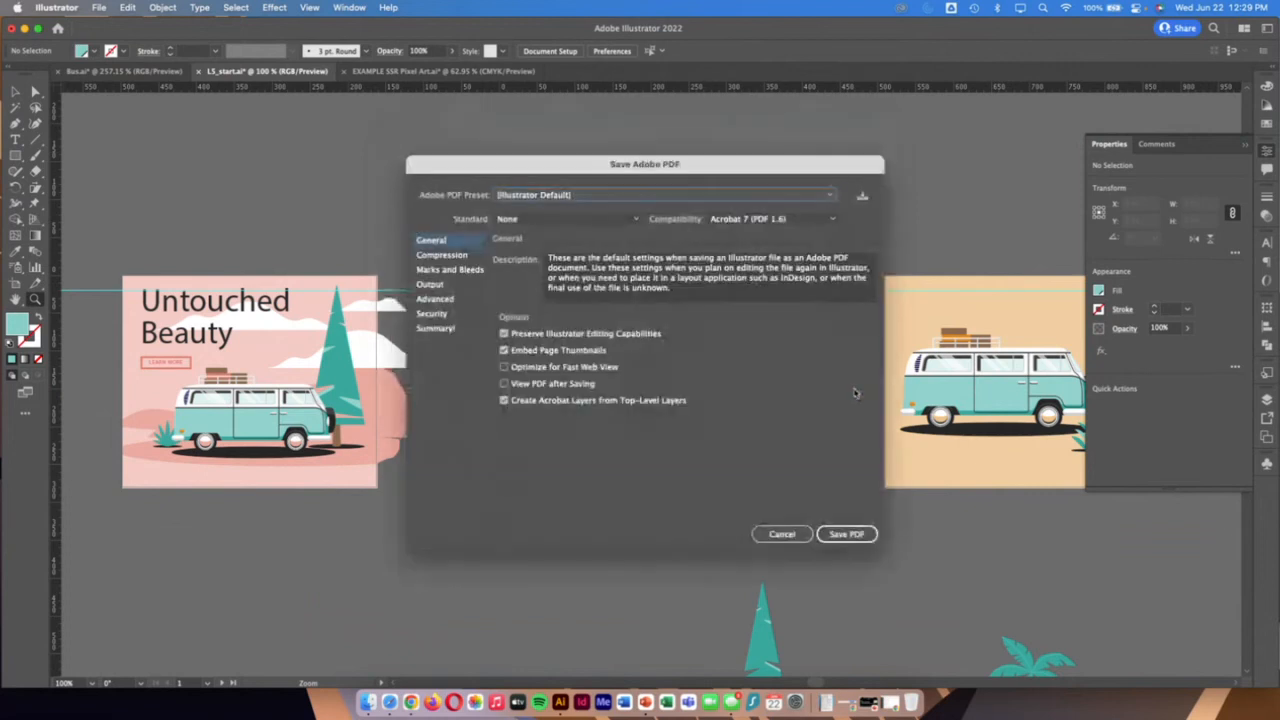
pyautogui.click(847, 533)
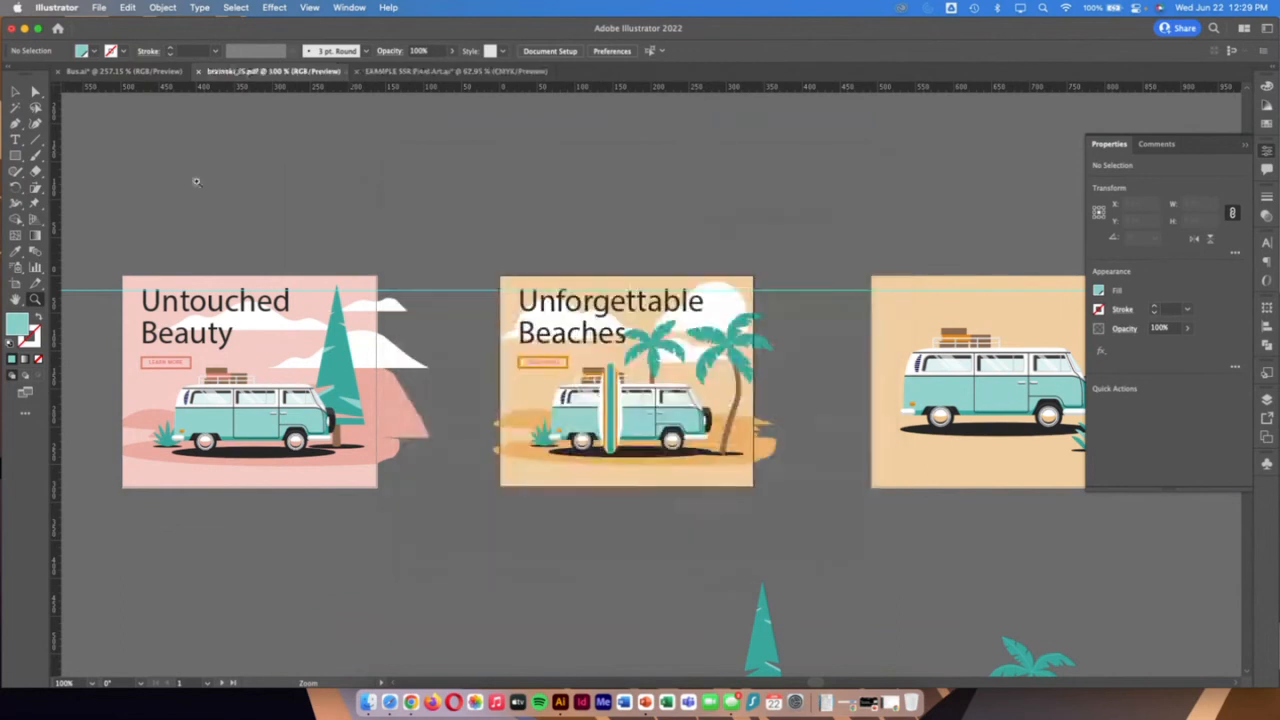
# Open the saved PDF from the desktop's Lesson05 folder in Preview, check its artboard pages, and close it
pyautogui.moveTo(13, 22); pyautogui.dragTo(95, 22)
pyautogui.doubleClick(28, 122)
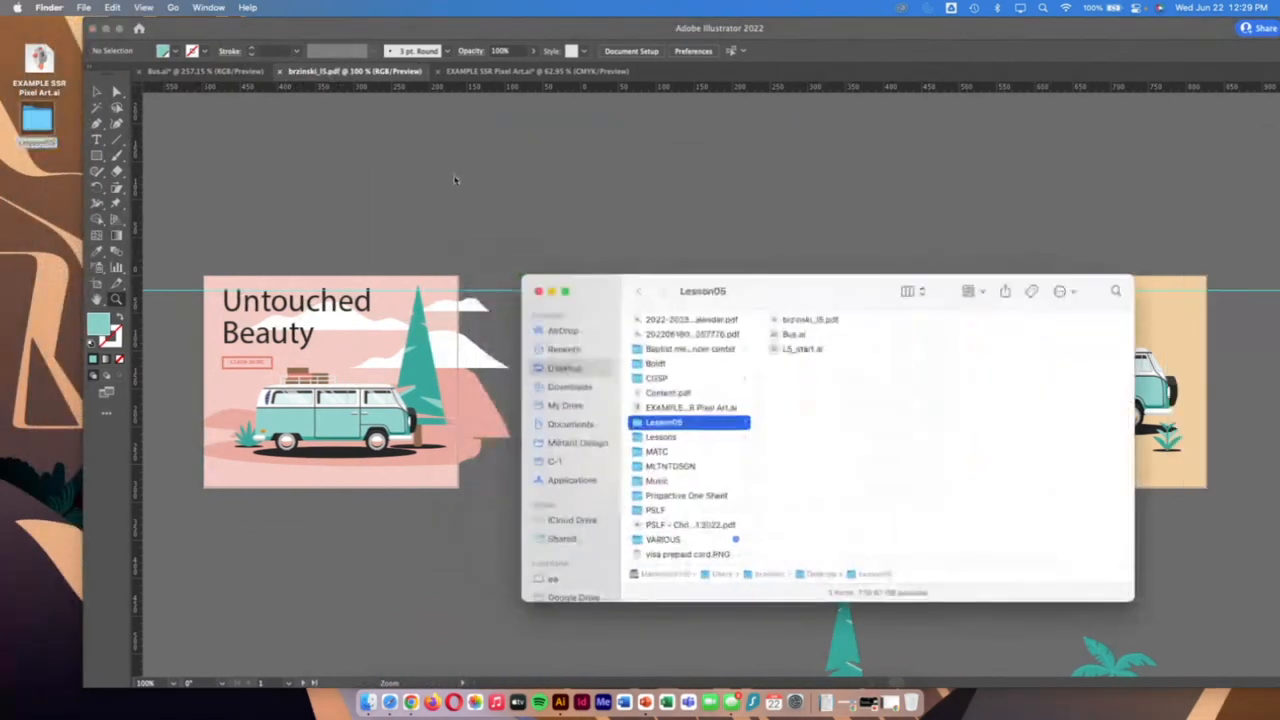
pyautogui.doubleClick(810, 319)
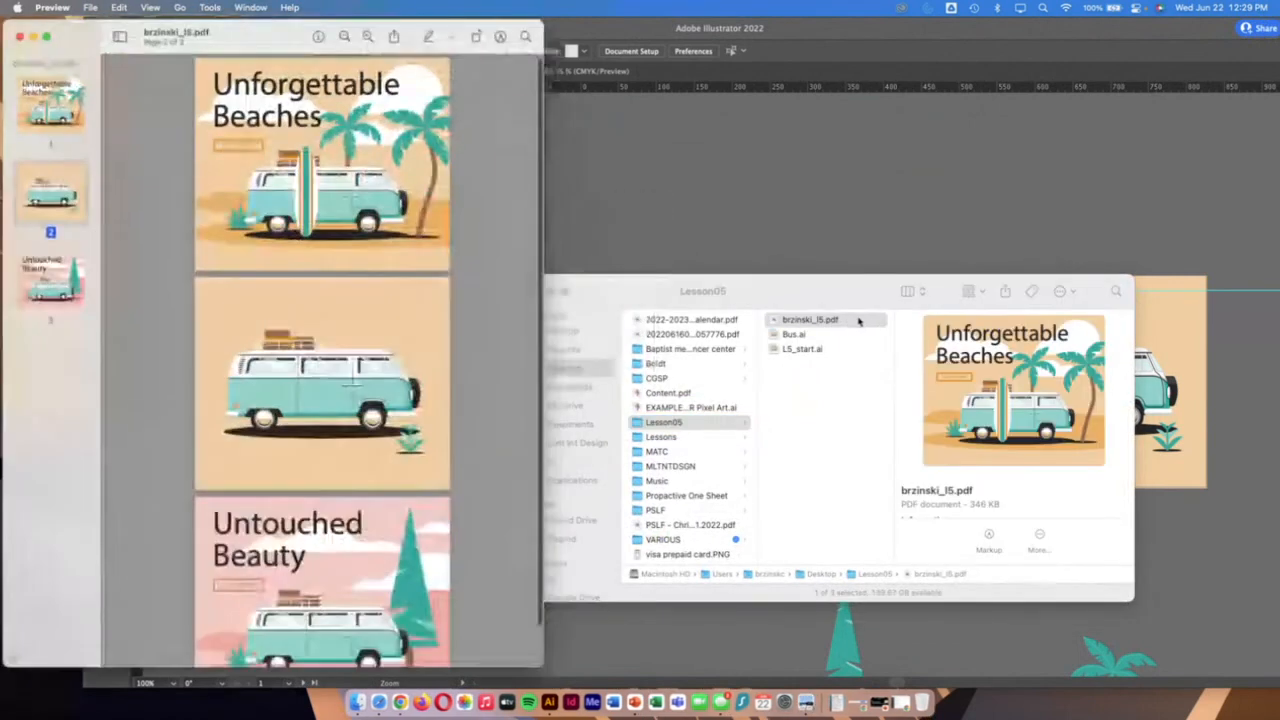
pyautogui.scroll(-2, 458, 240)
pyautogui.scroll(3, 458, 240)
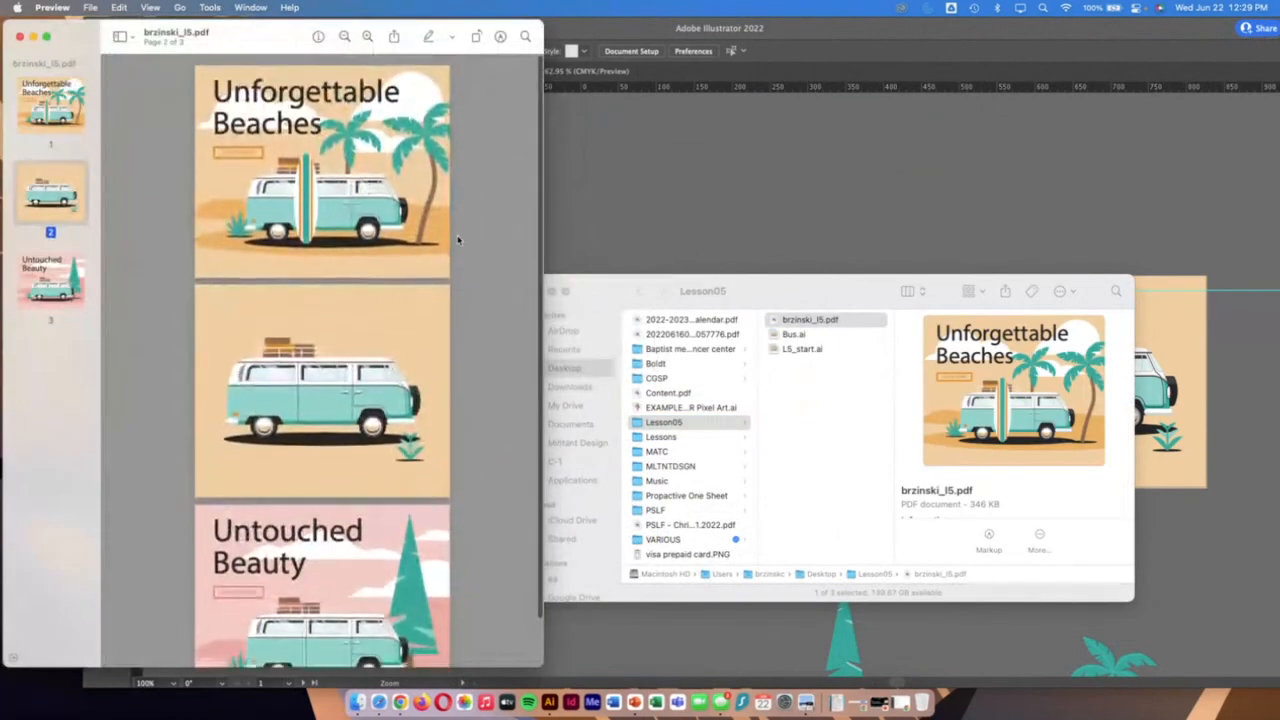
pyautogui.scroll(-2, 458, 240)
pyautogui.click(18, 36)
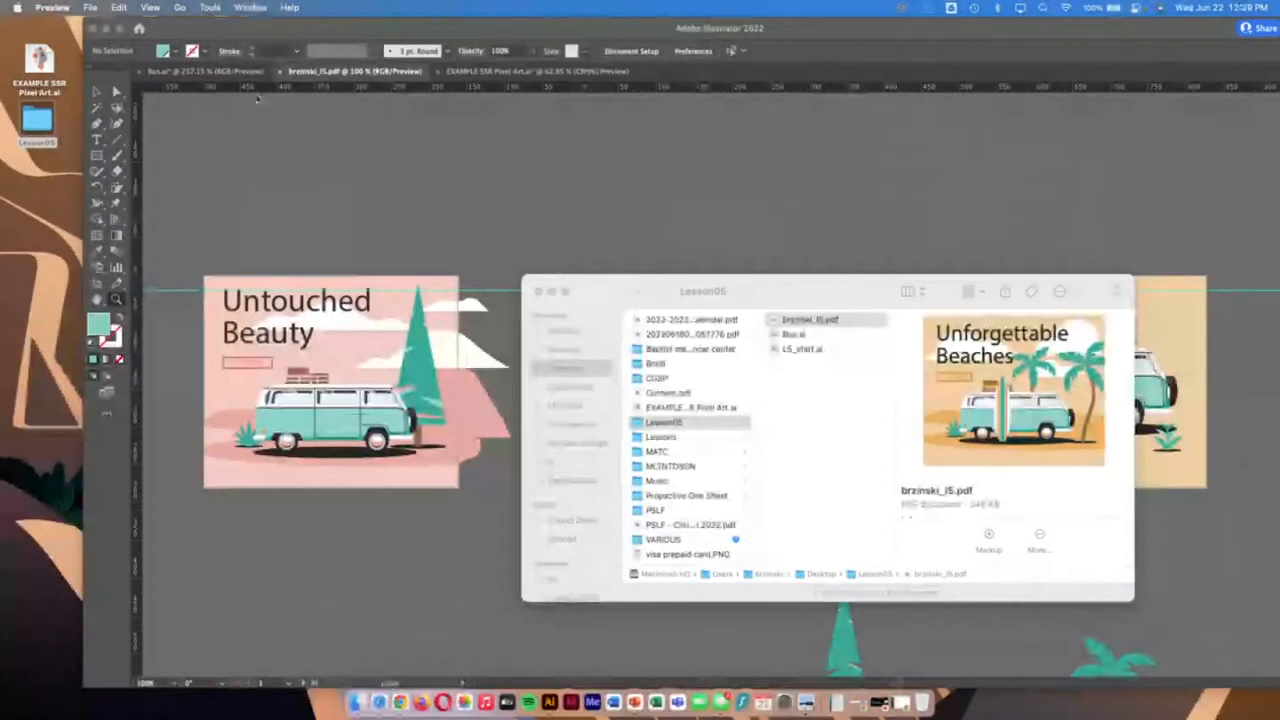
# Return to Illustrator to view the EXAMPLE SSR Pixel Art document, and switch to the Lesson 5 course page in Chrome
pyautogui.moveTo(238, 28); pyautogui.dragTo(184, 22)
pyautogui.click(445, 72)
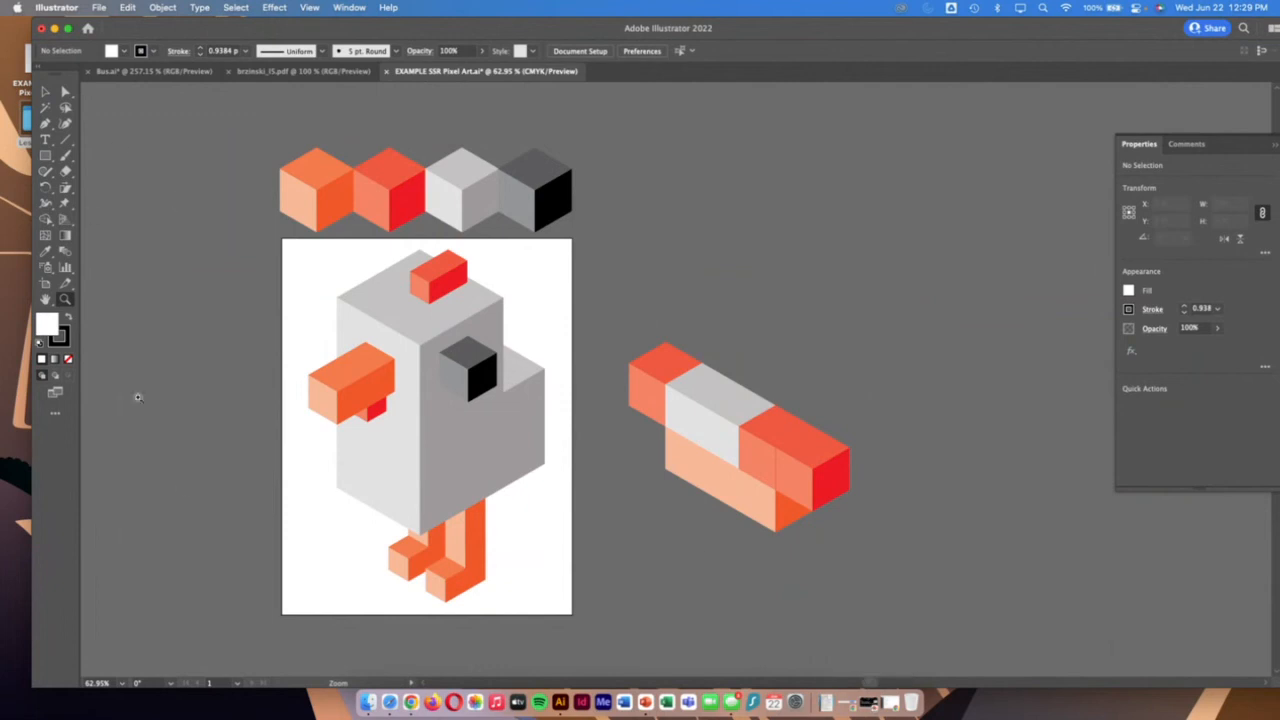
pyautogui.click(411, 703)
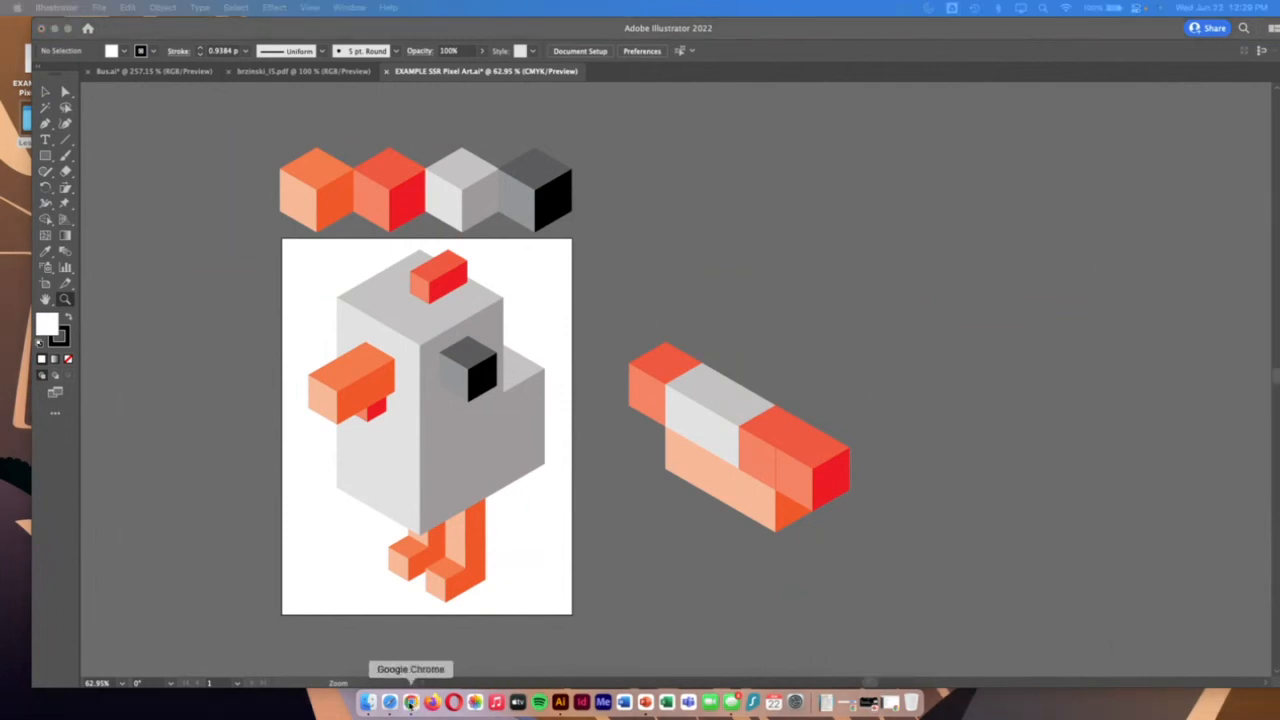
pyautogui.click(885, 703)
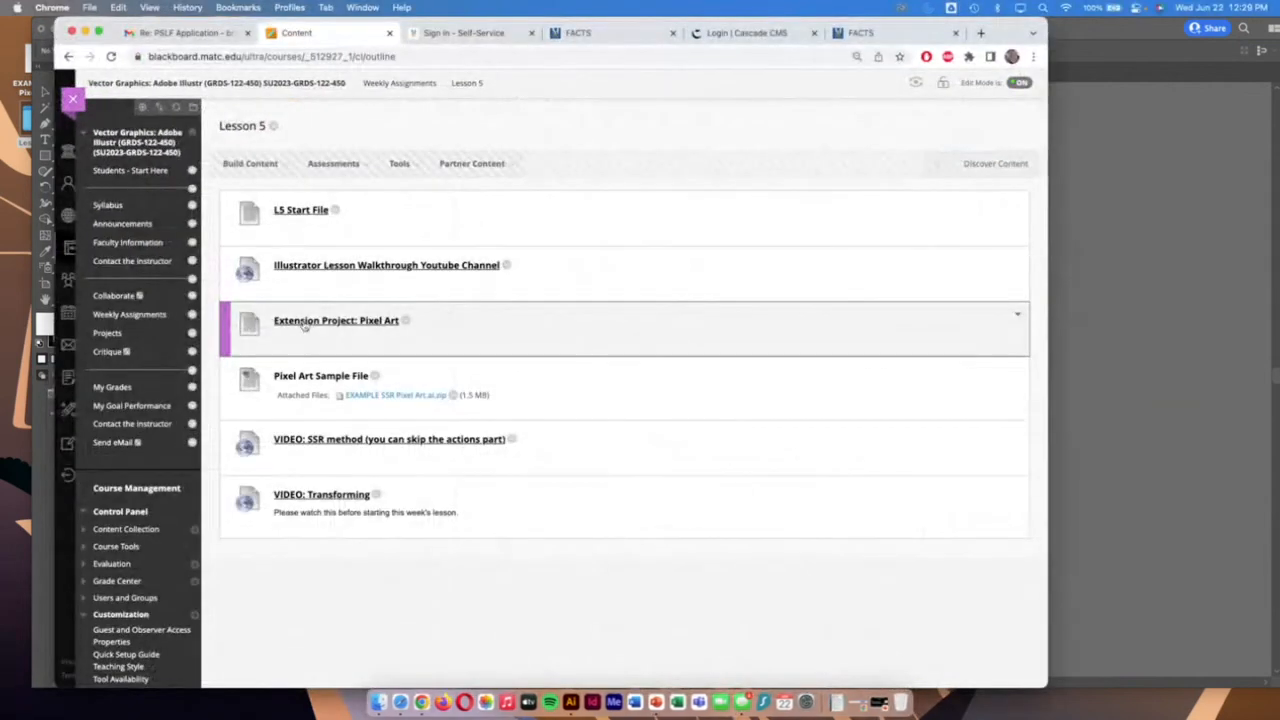
# Open the Extension Project: Pixel Art handout and read through its block-building instructions down to the character and object examples
pyautogui.click(336, 326)
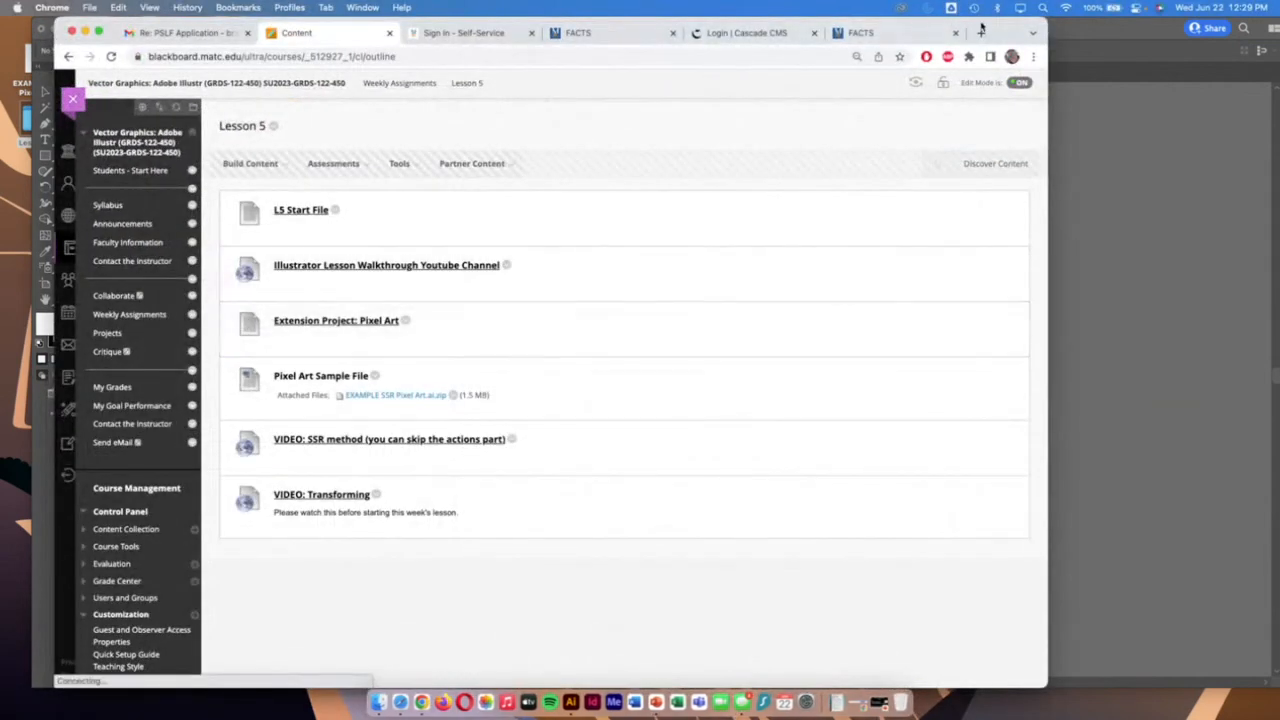
pyautogui.moveTo(981, 27); pyautogui.dragTo(927, 27)
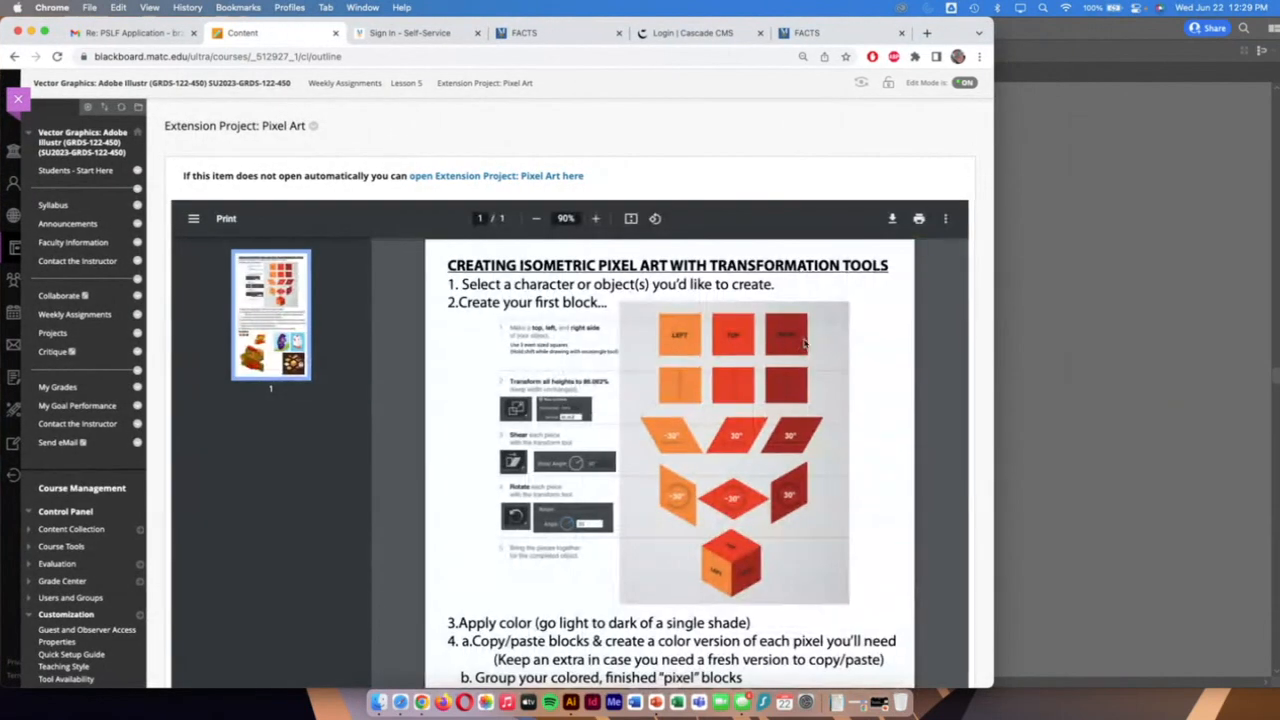
pyautogui.scroll(-1, 801, 343)
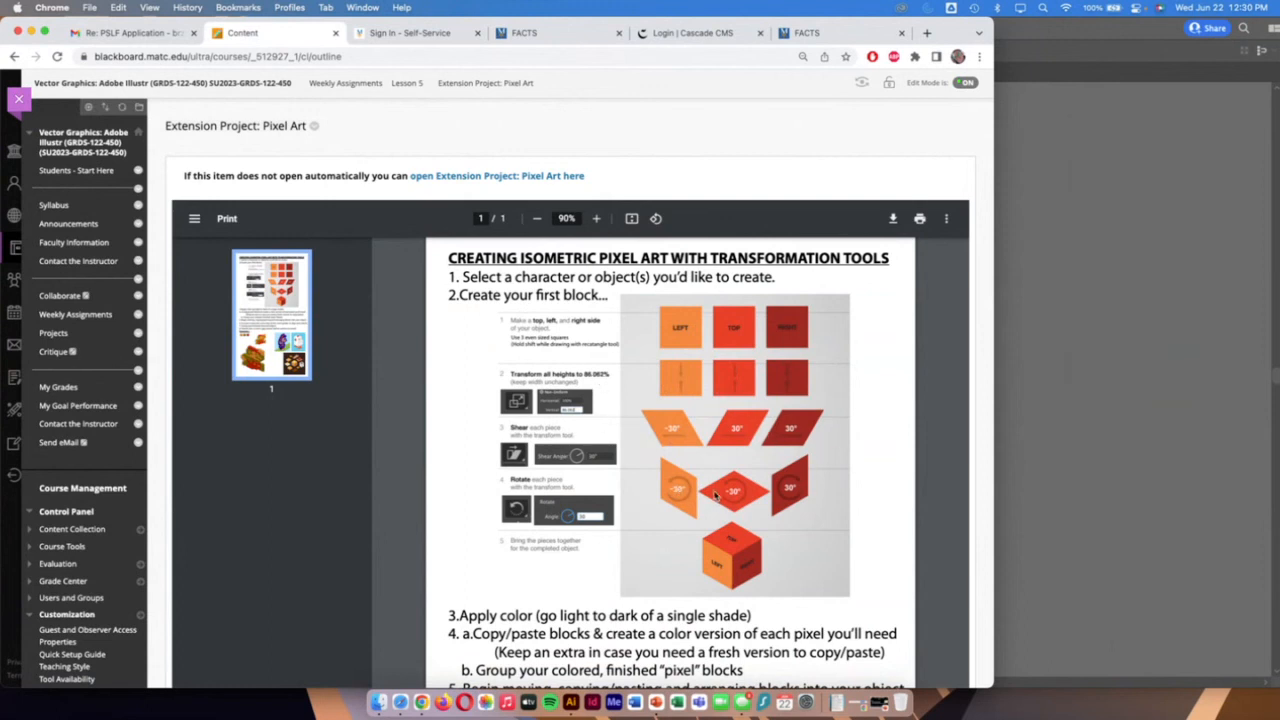
pyautogui.scroll(-3, 802, 493)
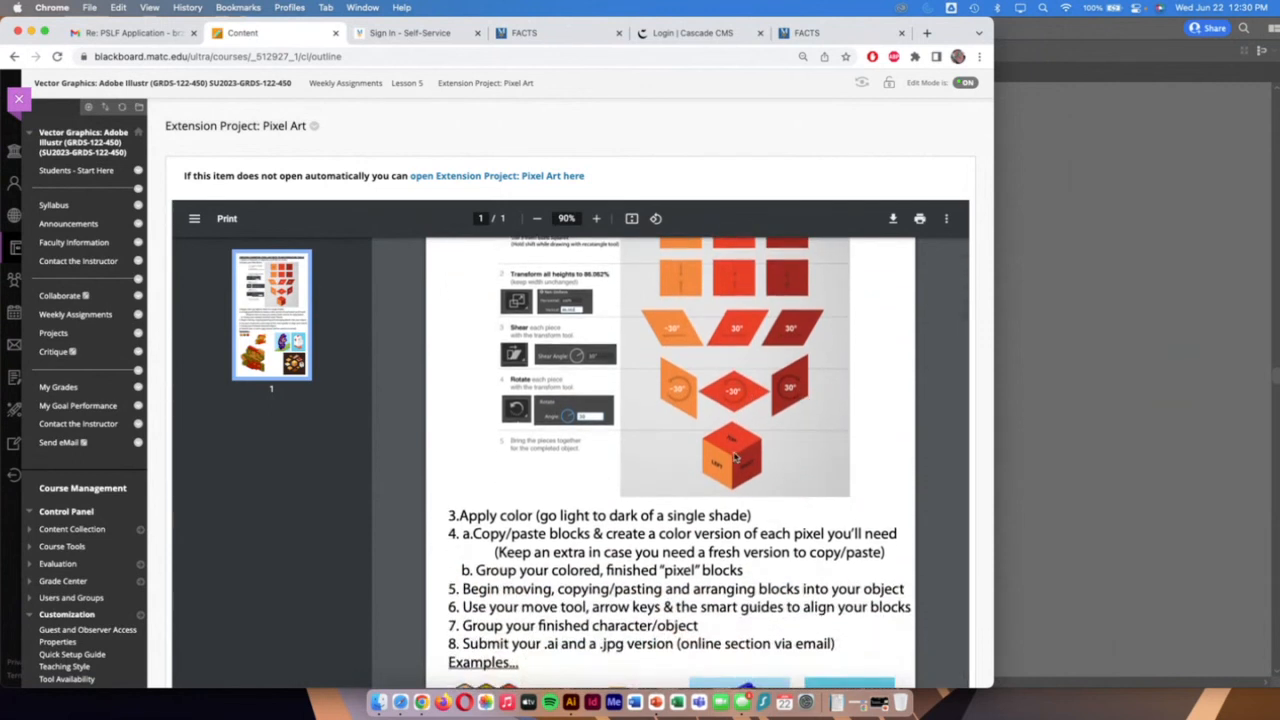
pyautogui.scroll(-3, 735, 457)
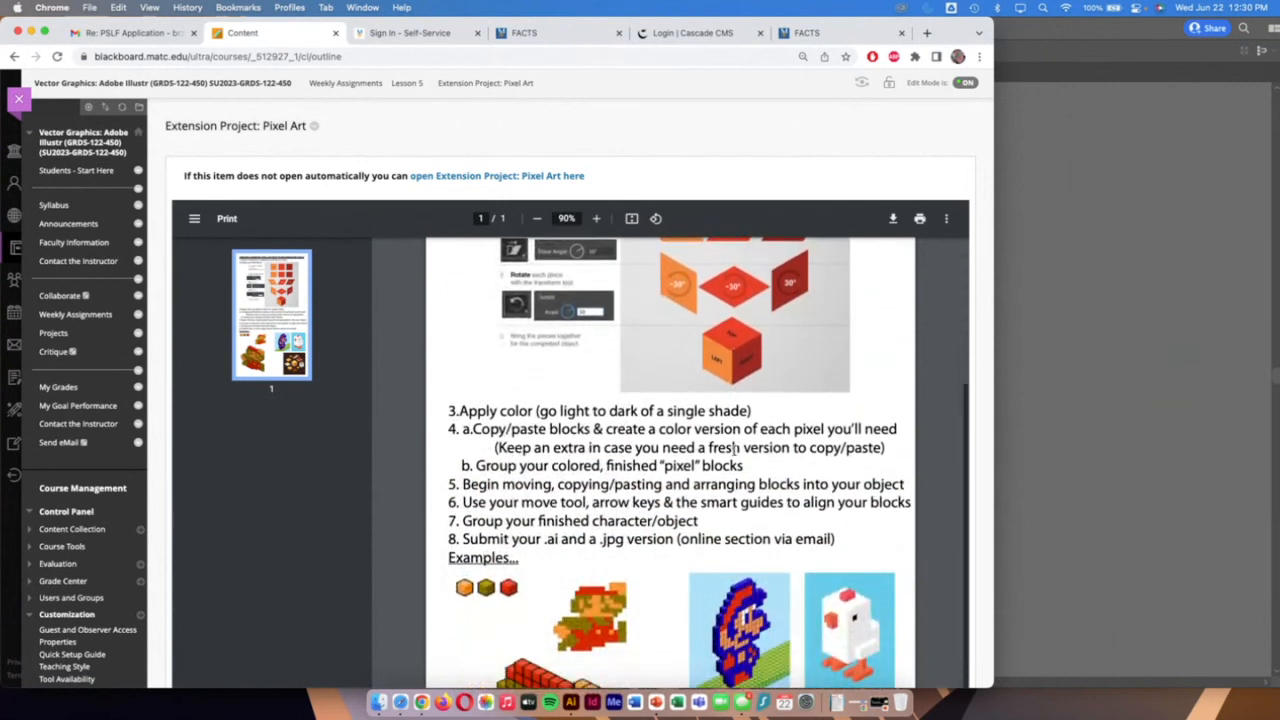
pyautogui.scroll(-2, 737, 450)
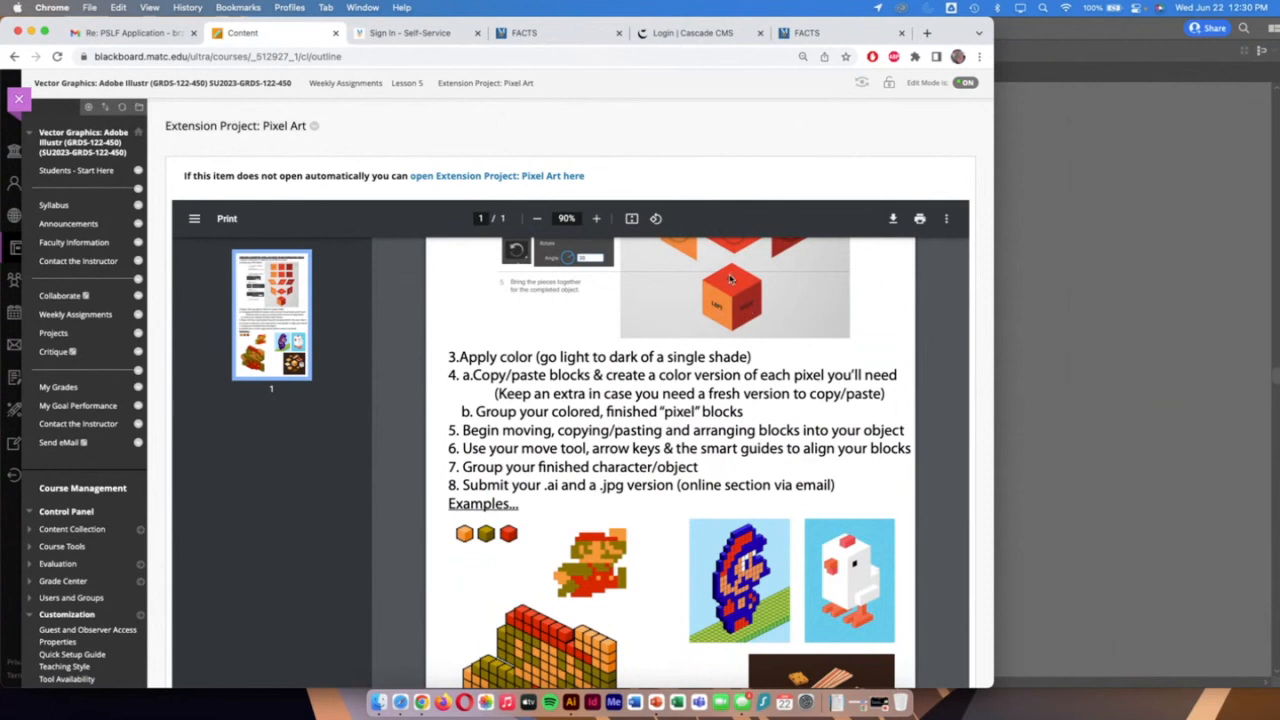
pyautogui.scroll(-1, 717, 338)
pyautogui.scroll(-5, 717, 338)
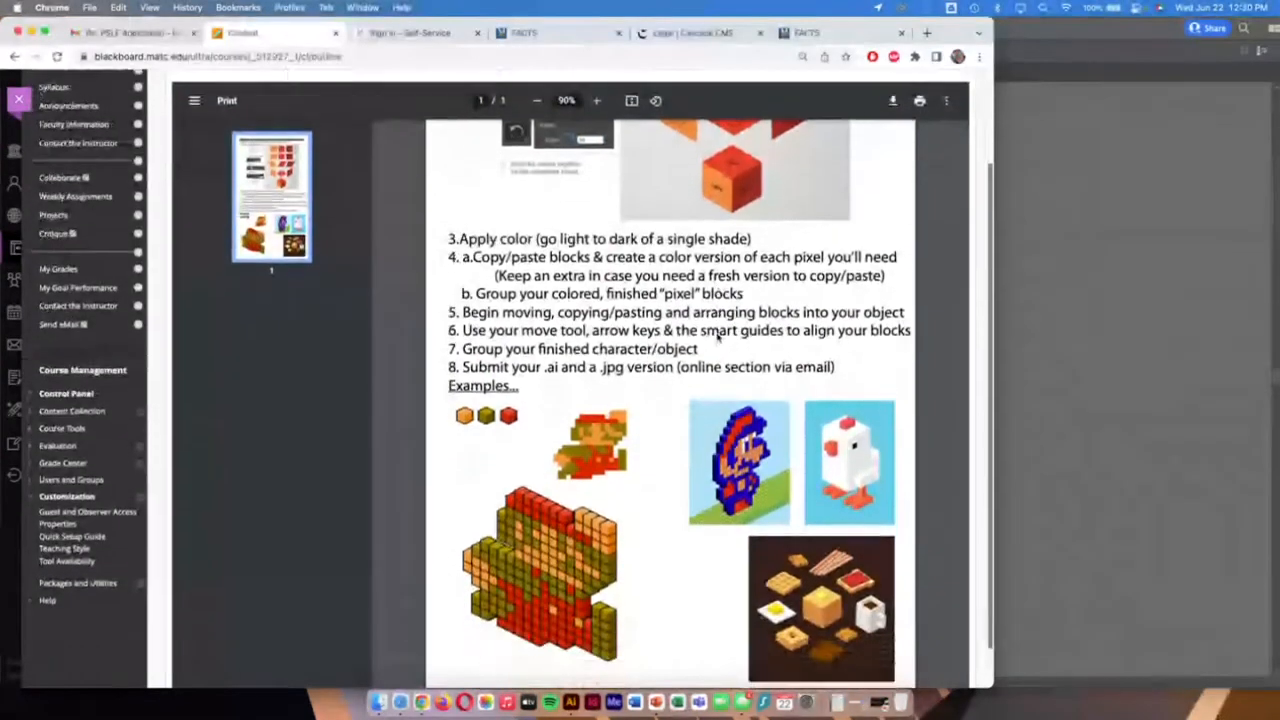
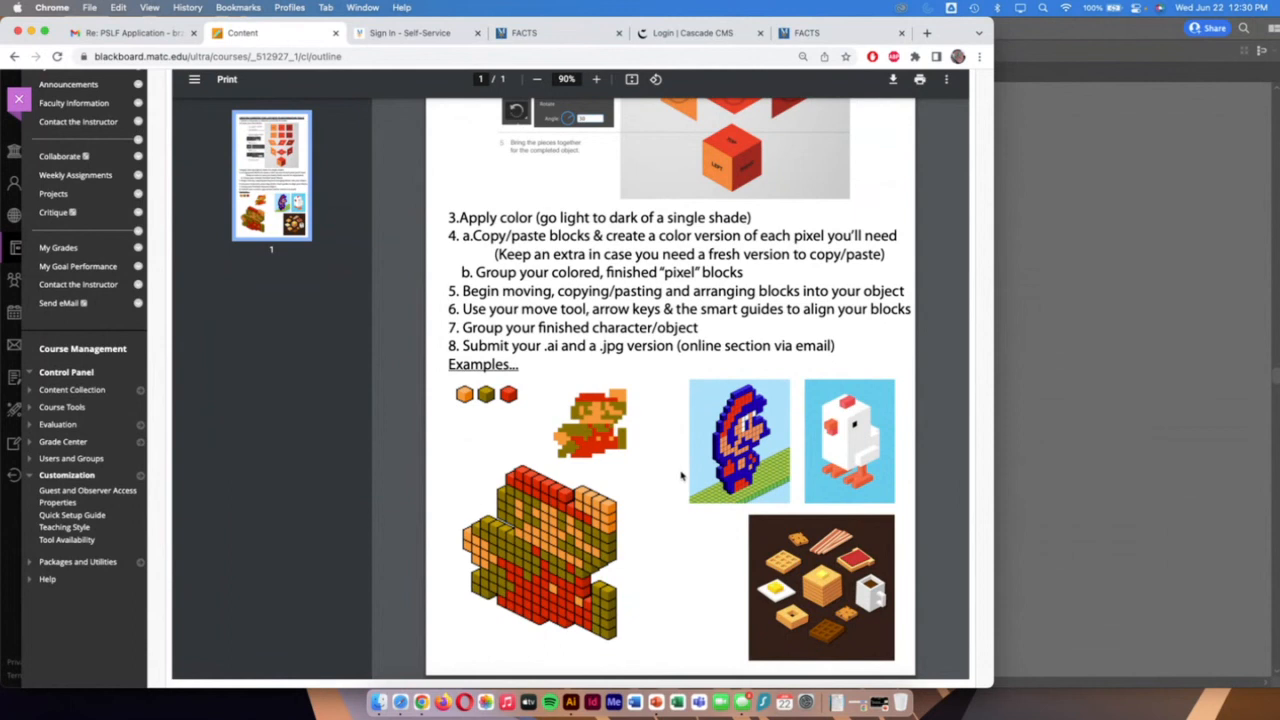
# Review the handout's block diagram, return to Illustrator, and draw a square about 194 pt wide on the empty canvas left of the chicken artboard
pyautogui.scroll(5, 681, 476)
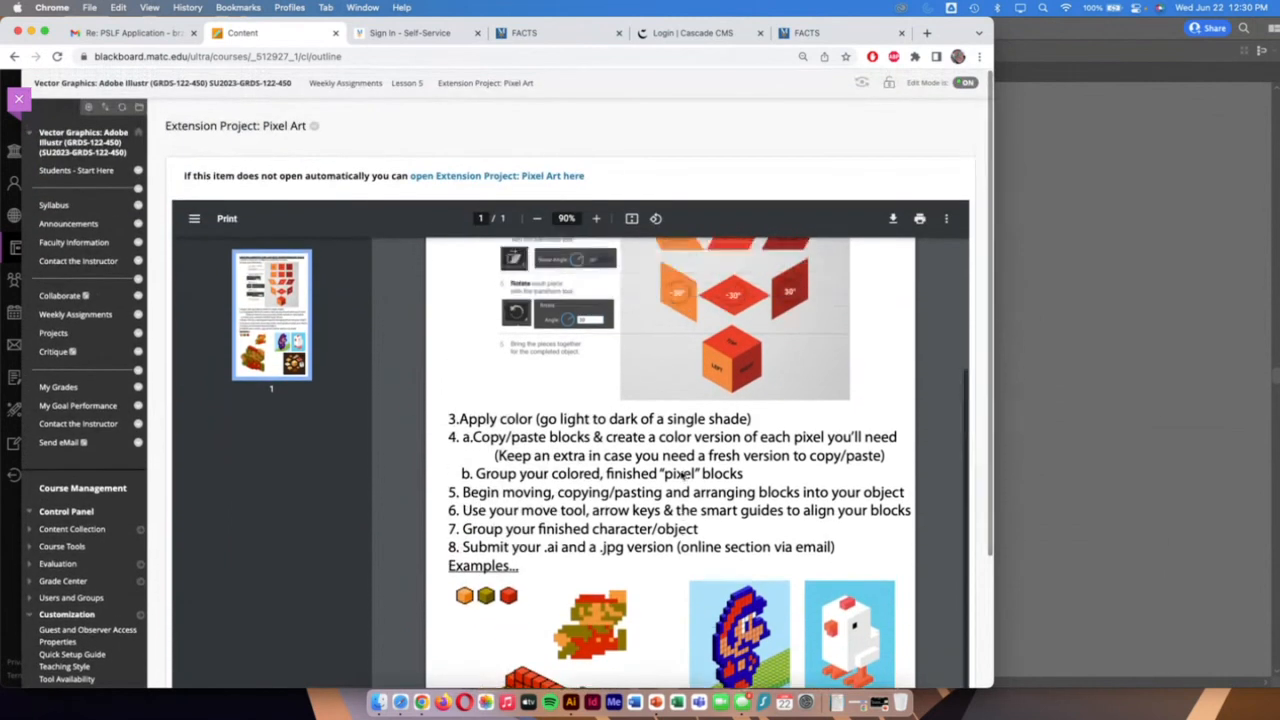
pyautogui.scroll(3, 681, 476)
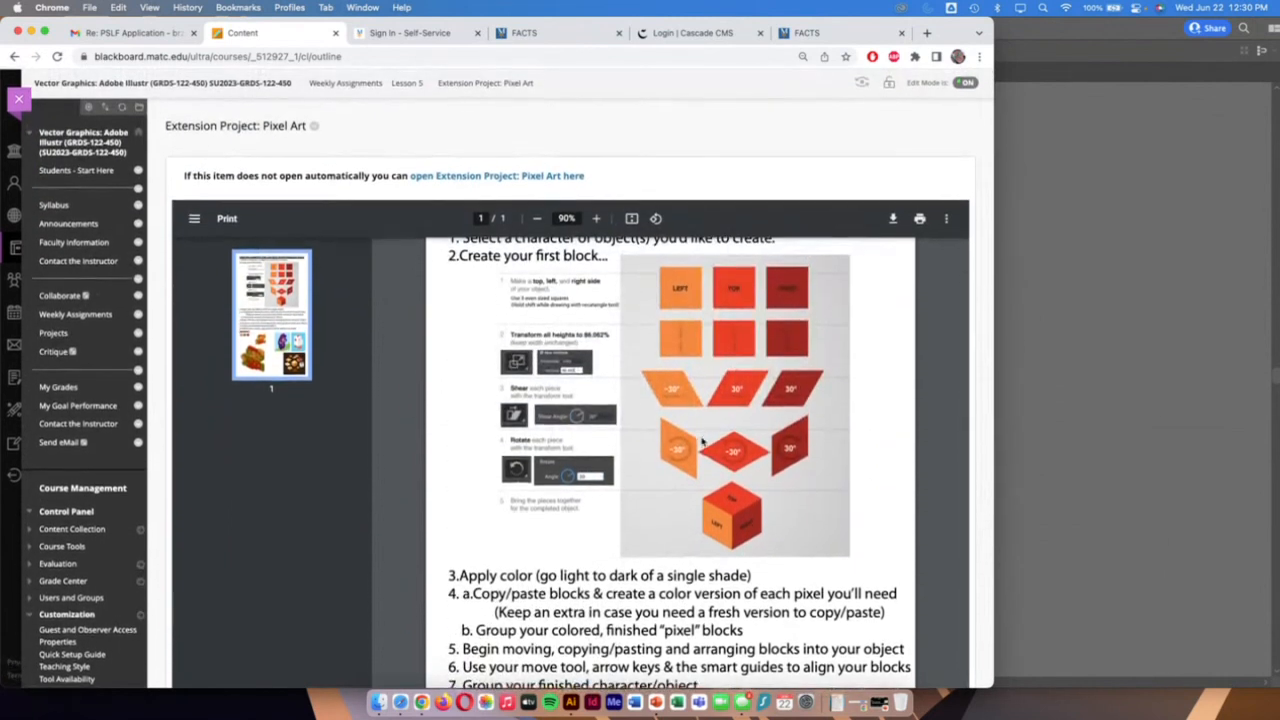
pyautogui.click(1166, 332)
pyautogui.hscroll(-1, 785, 319)
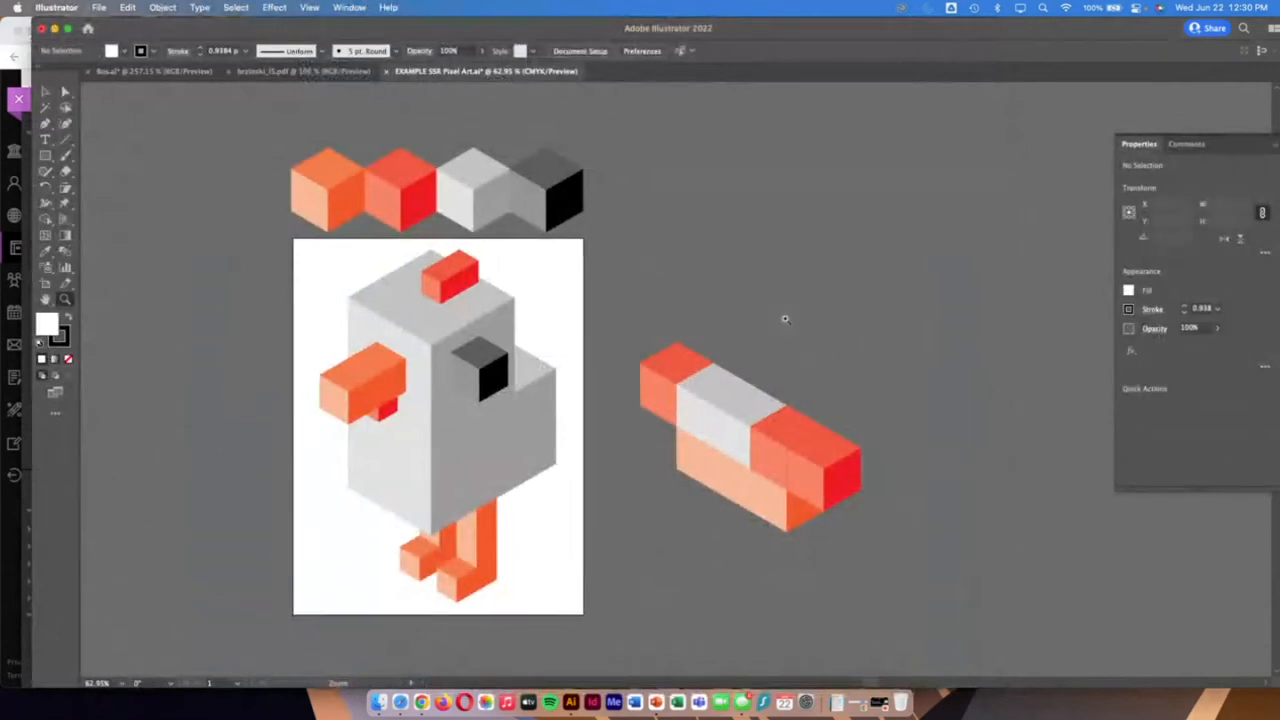
pyautogui.hscroll(-10, 785, 319)
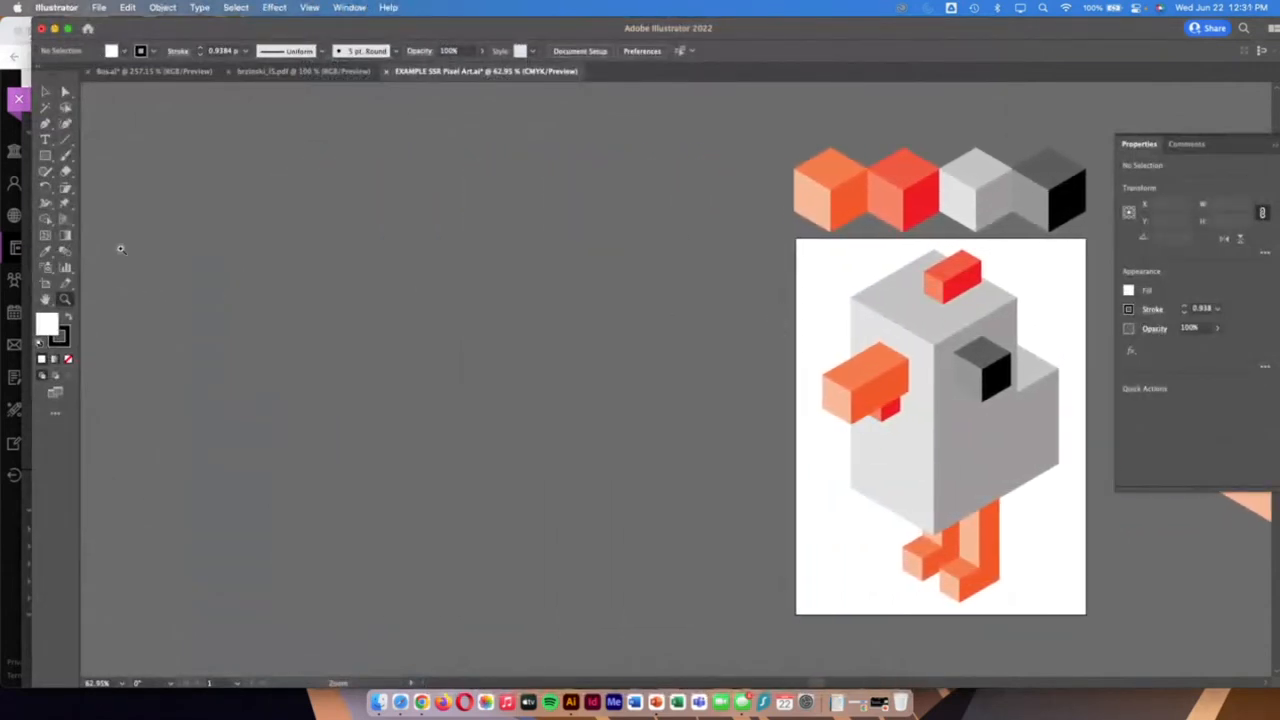
pyautogui.click(45, 155)
pyautogui.moveTo(48, 156); pyautogui.dragTo(110, 159)
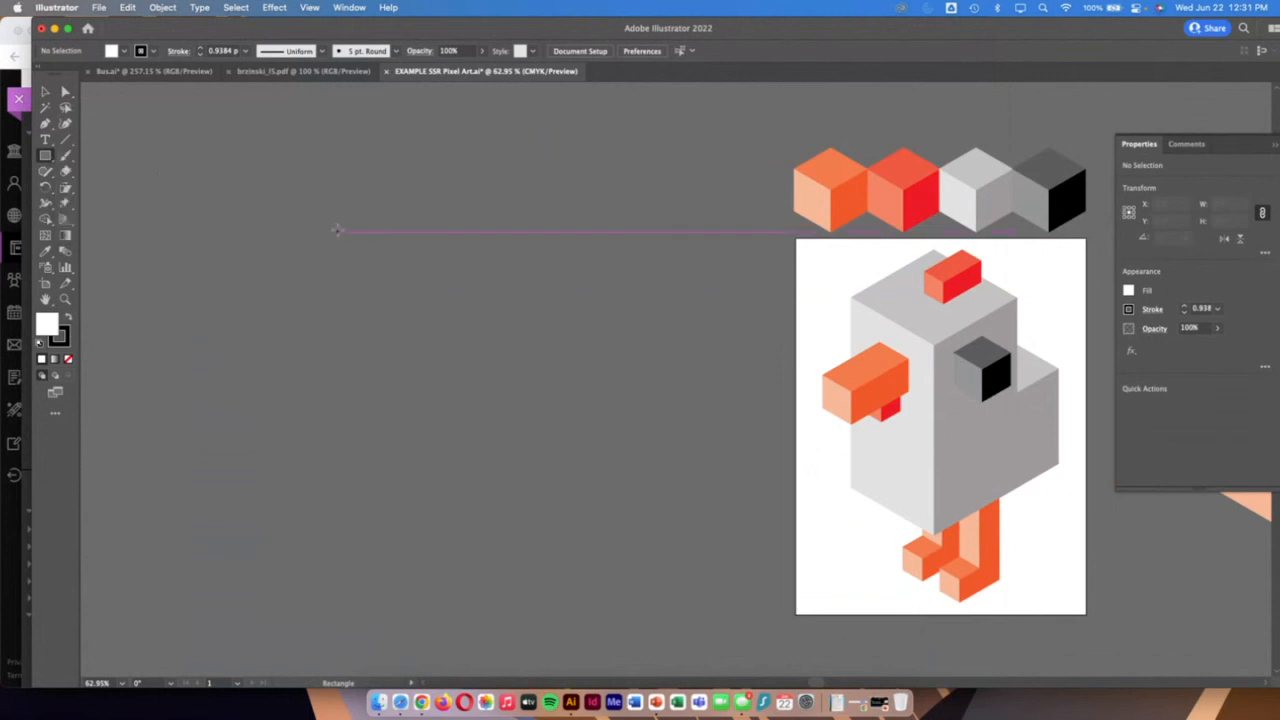
pyautogui.moveTo(318, 217); pyautogui.dragTo(409, 308)
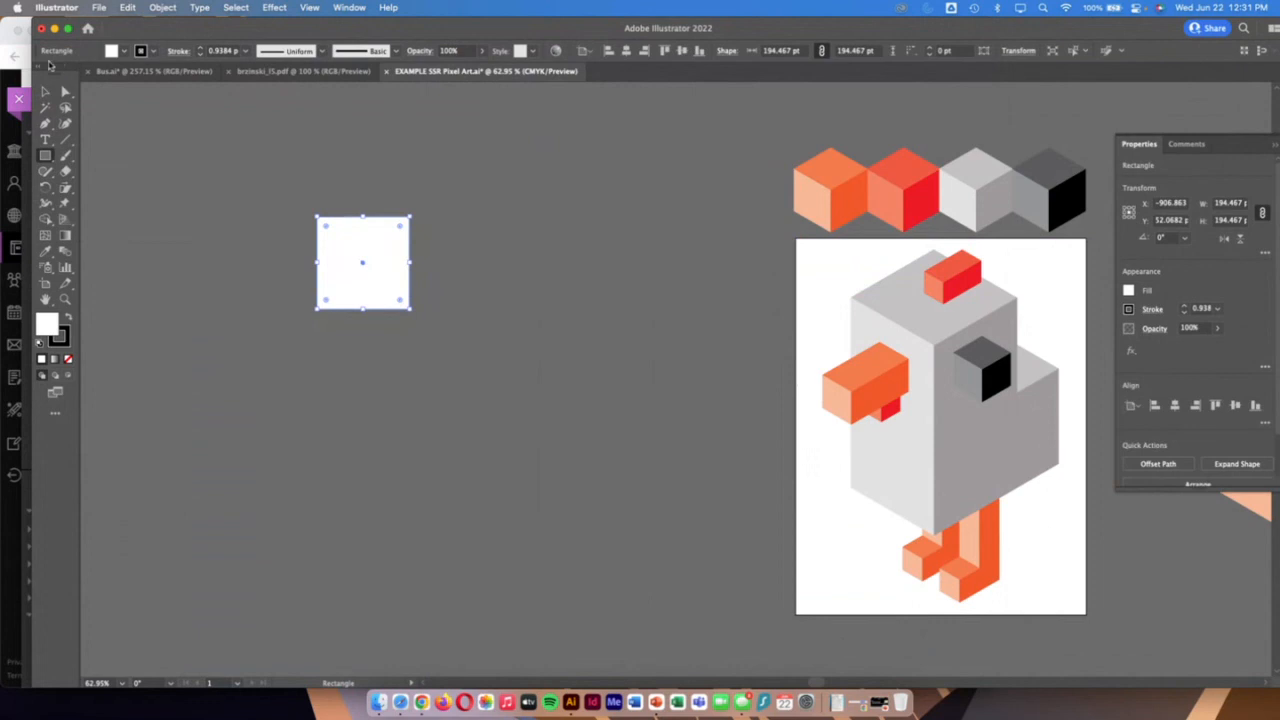
# Copy the square and paste it twice, aligning the copies with the original in an evenly spaced horizontal row
pyautogui.click(45, 91)
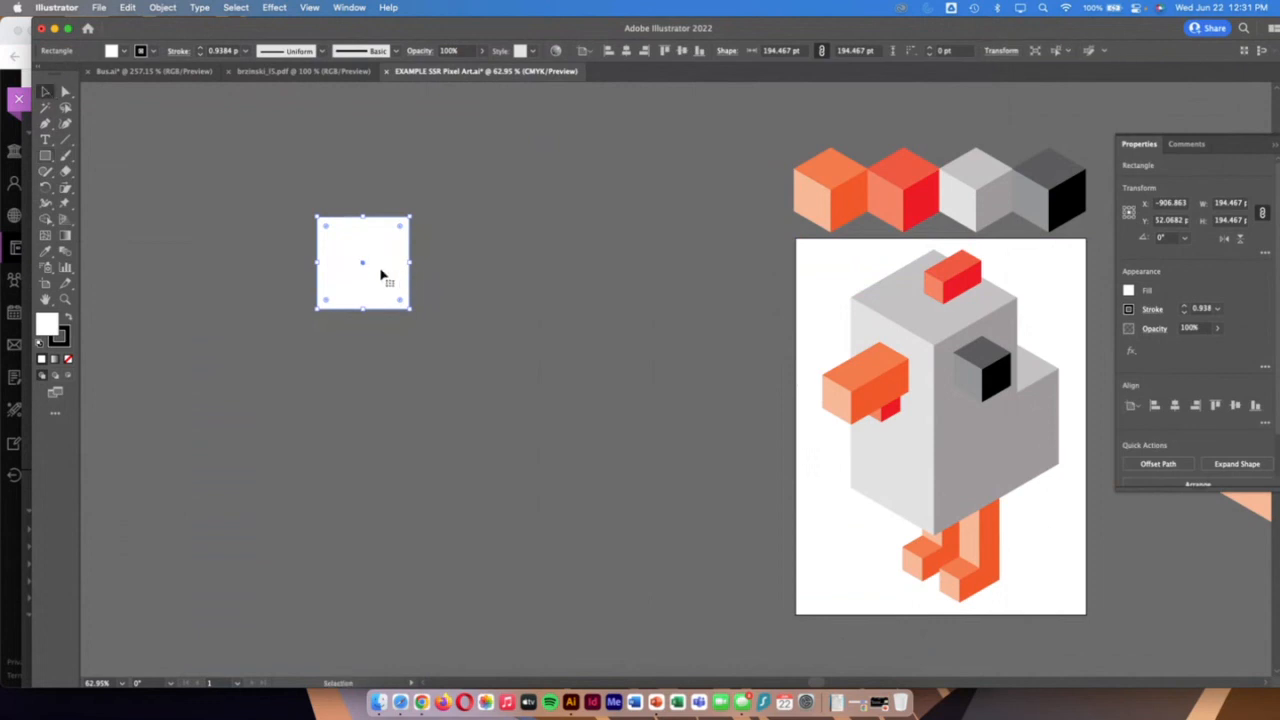
pyautogui.press('a')
pyautogui.press('super+v')
pyautogui.moveTo(656, 405); pyautogui.dragTo(528, 288)
pyautogui.press('super+v')
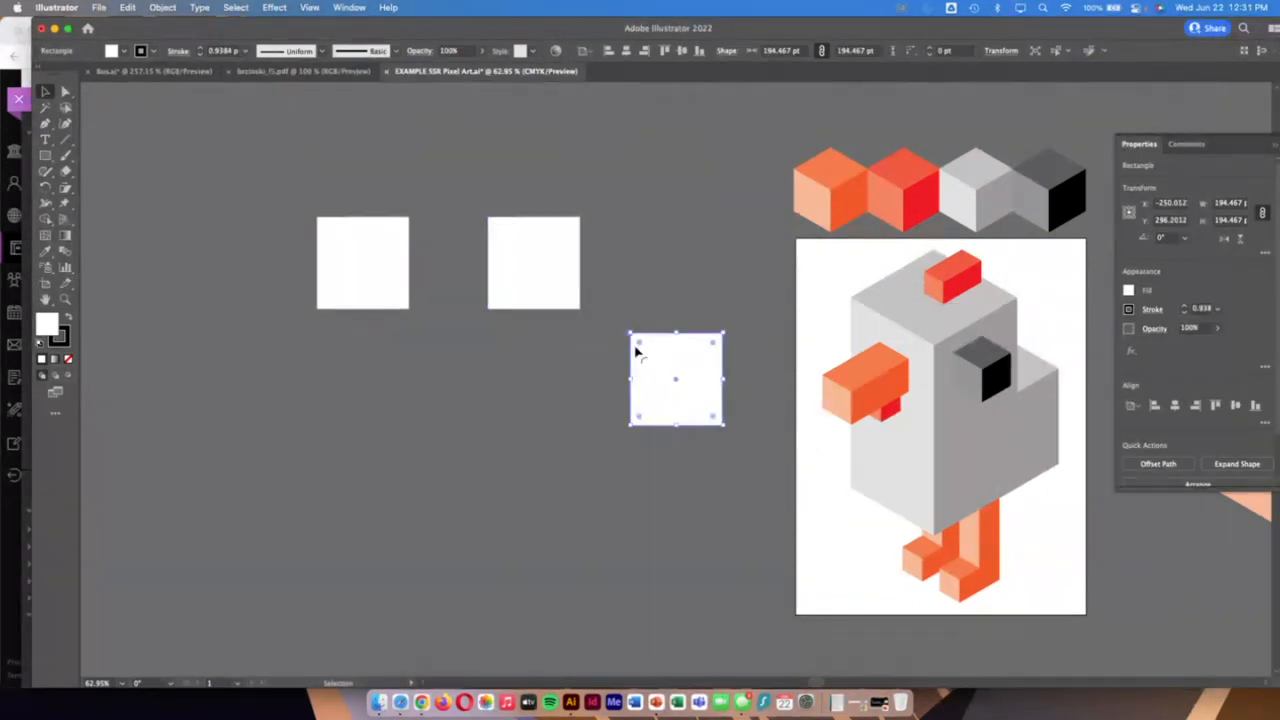
pyautogui.moveTo(634, 346); pyautogui.dragTo(699, 280)
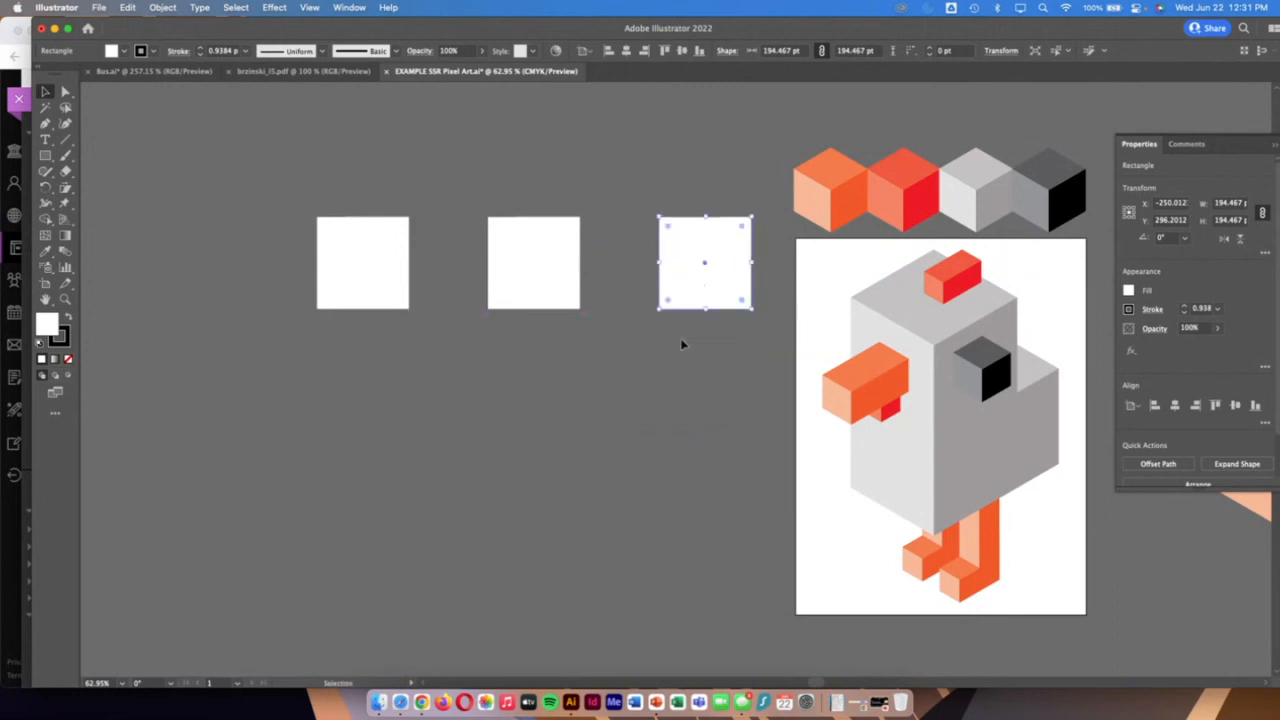
# Select all three squares and move the row further away from the chicken artboard, then deselect
pyautogui.keyDown('shift'); pyautogui.click(534, 300); pyautogui.keyUp('shift')
pyautogui.keyDown('shift'); pyautogui.click(402, 275); pyautogui.keyUp('shift')
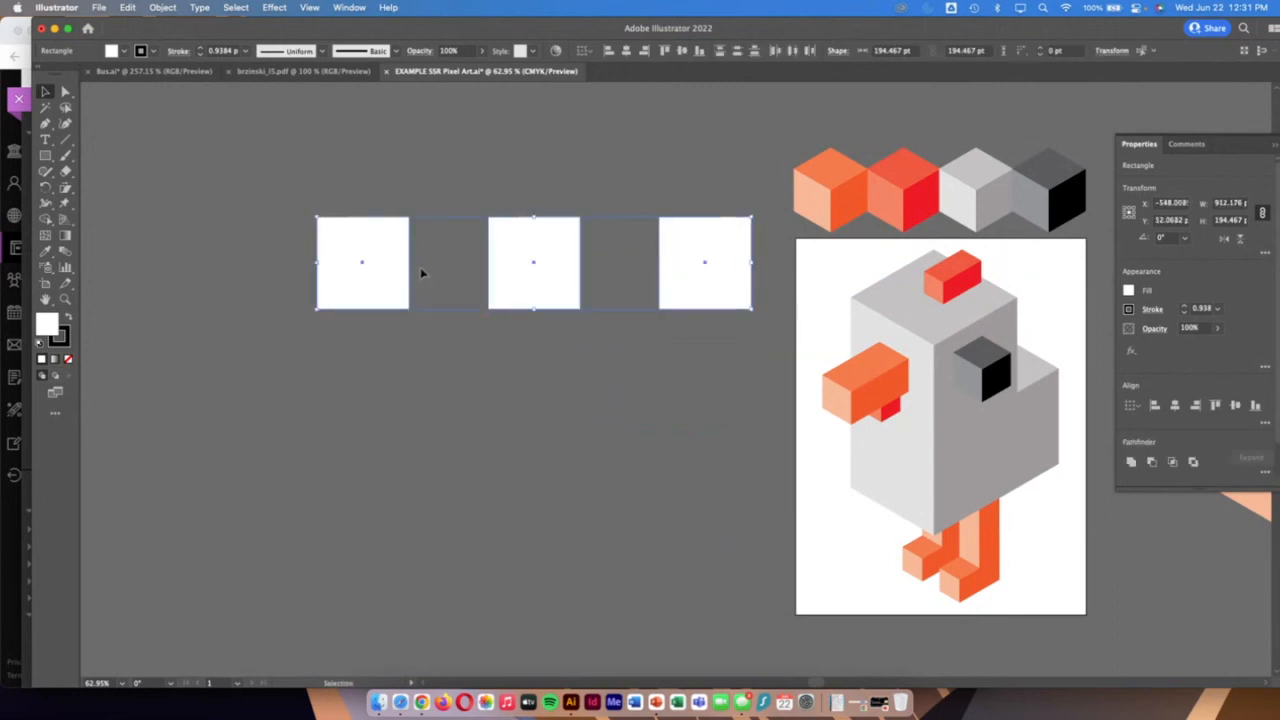
pyautogui.moveTo(546, 286); pyautogui.dragTo(459, 275)
pyautogui.click(536, 438)
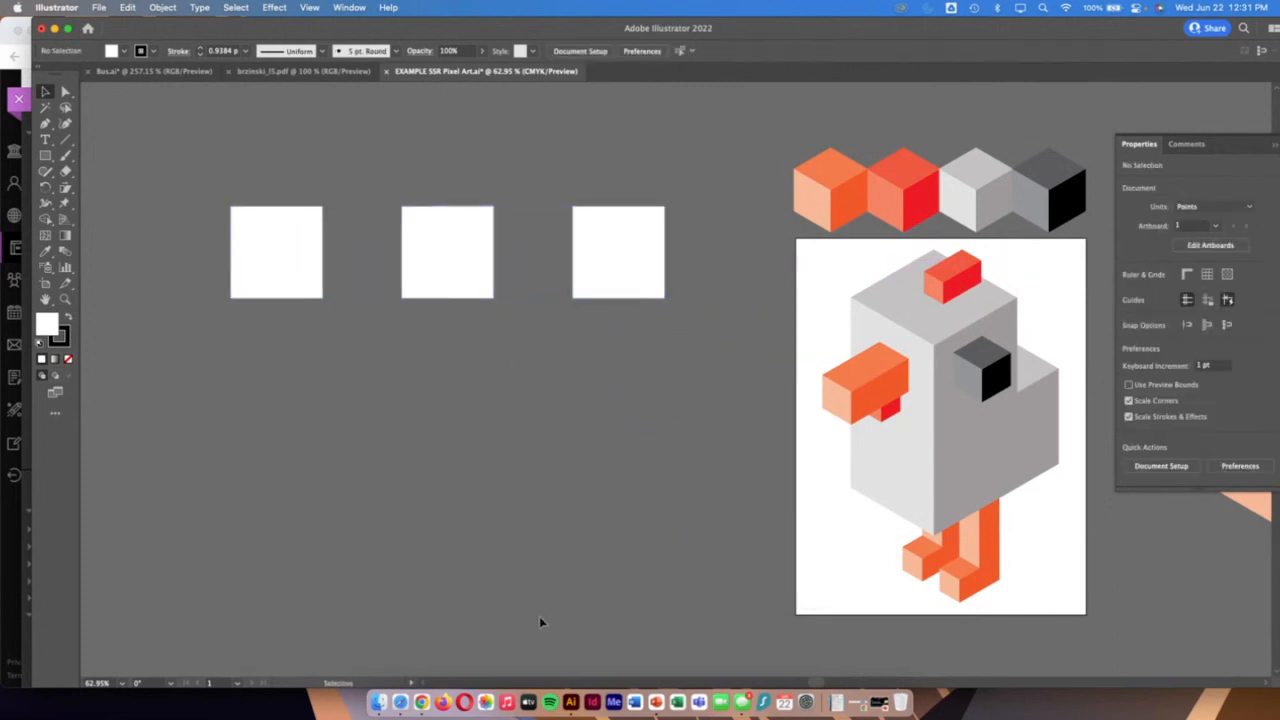
# Check the block shading in the Chrome handout, return to Illustrator, and fill the left square with a light green swatch
pyautogui.click(4, 584)
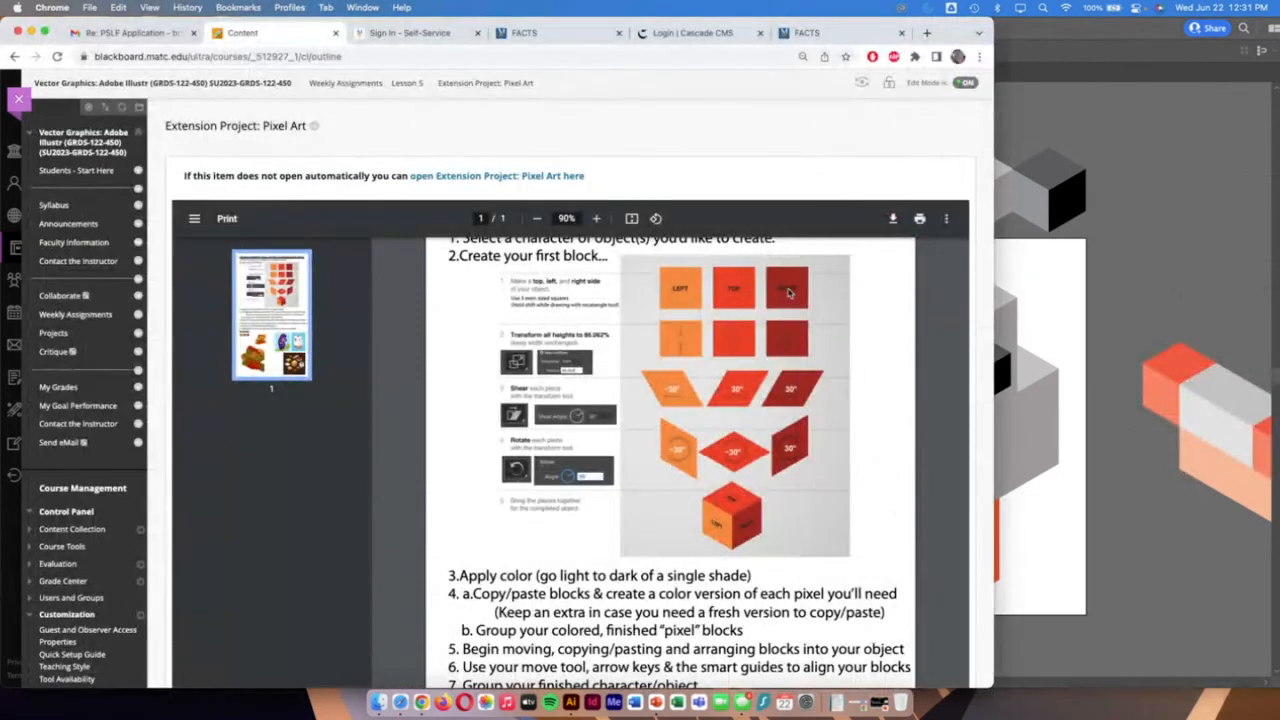
pyautogui.click(1129, 250)
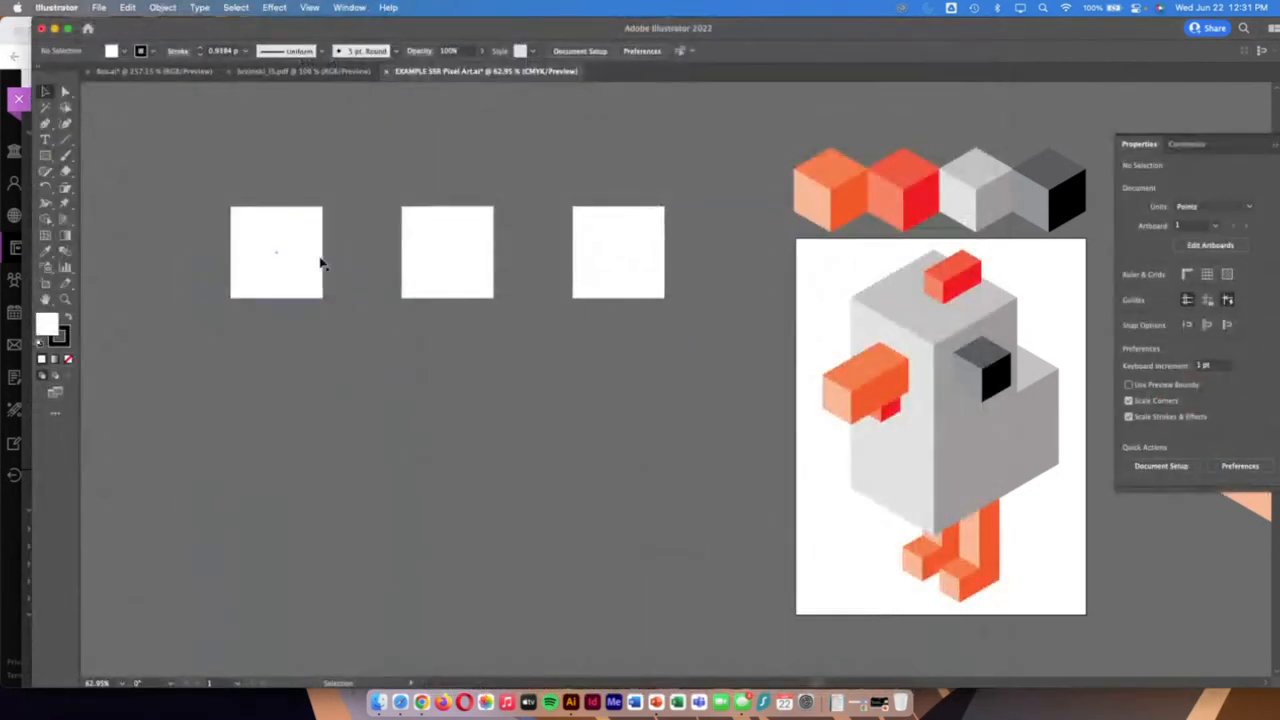
pyautogui.click(283, 264)
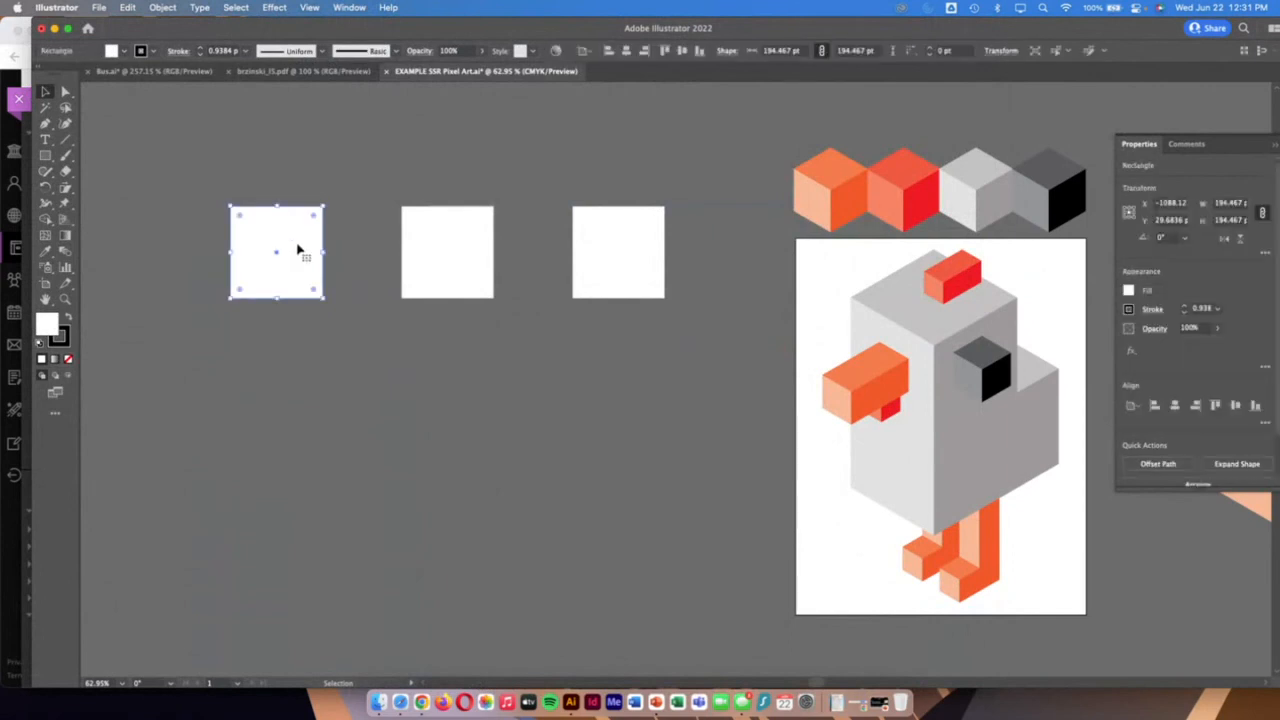
pyautogui.click(120, 51)
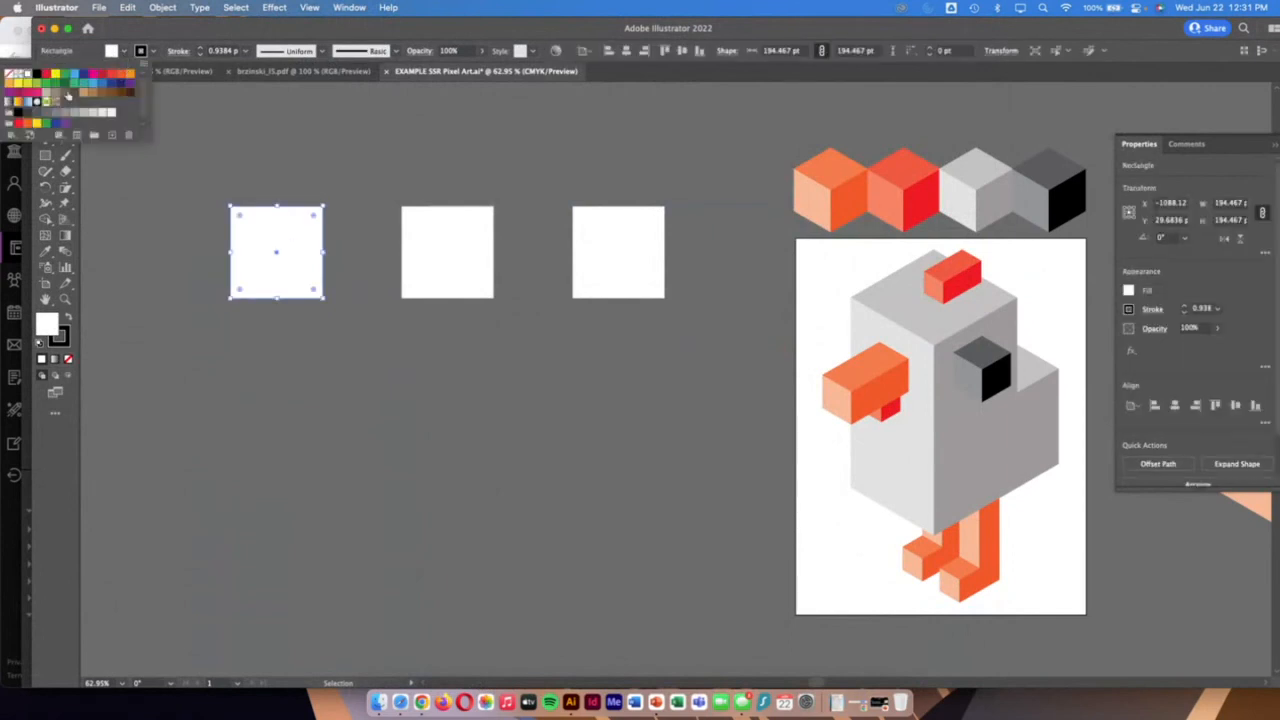
pyautogui.click(72, 85)
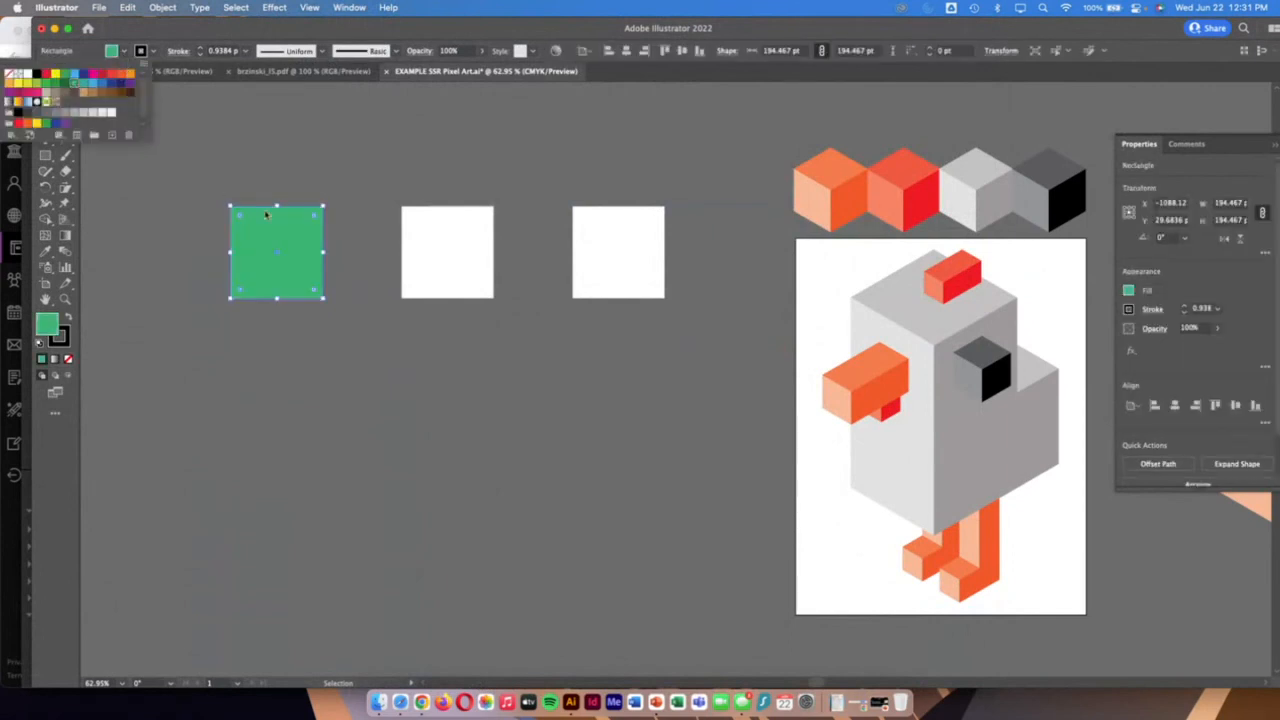
# Fill the middle square with a medium green swatch and the right square with a dark green swatch
pyautogui.click(427, 255)
pyautogui.click(420, 226)
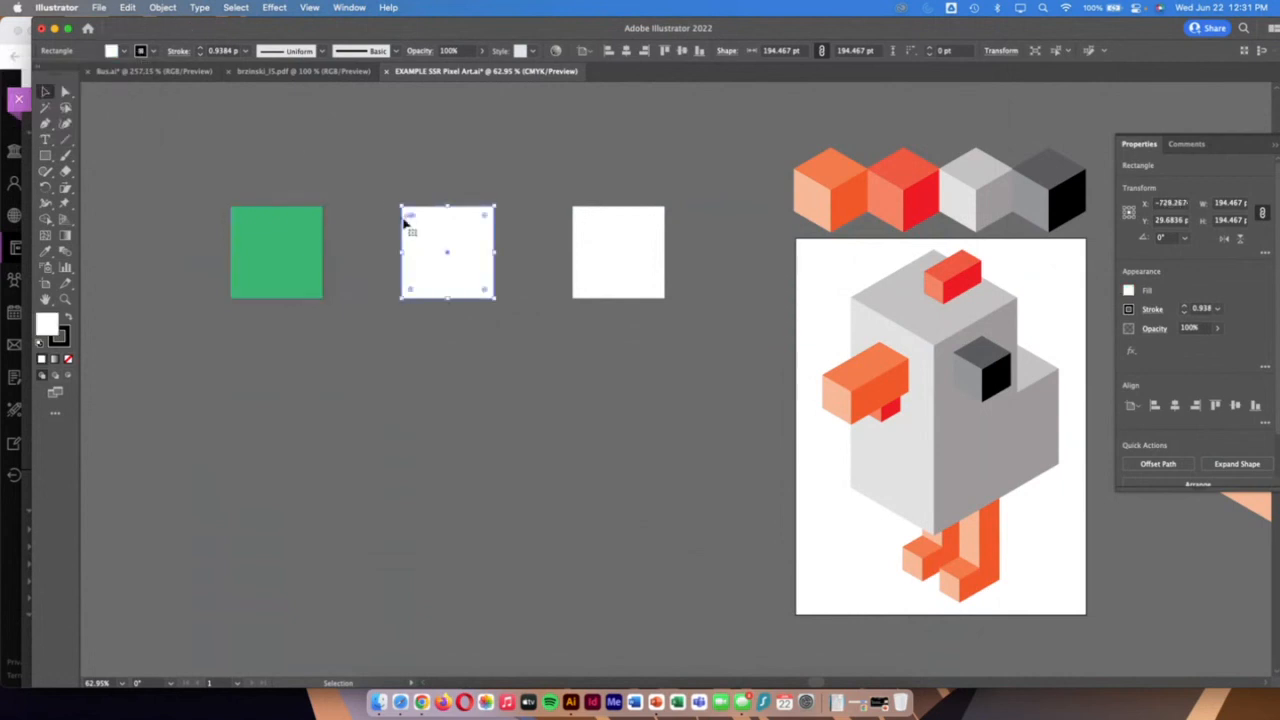
pyautogui.click(113, 51)
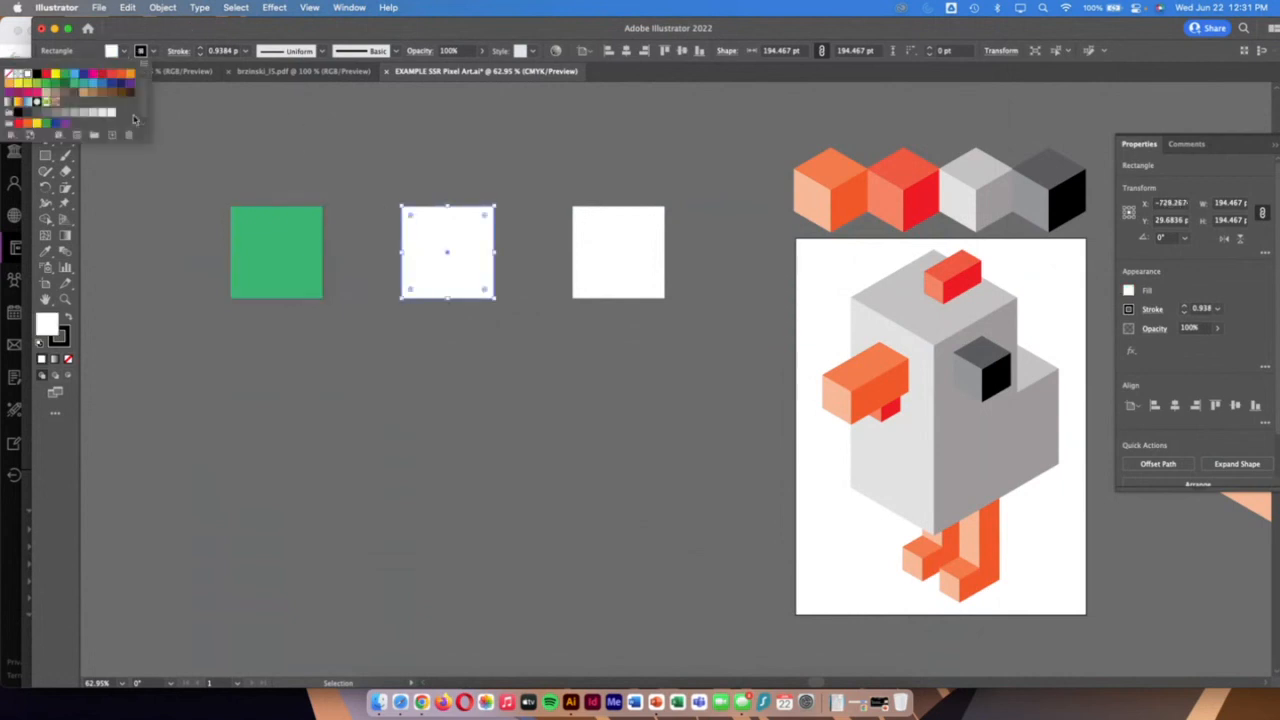
pyautogui.click(58, 88)
pyautogui.click(600, 275)
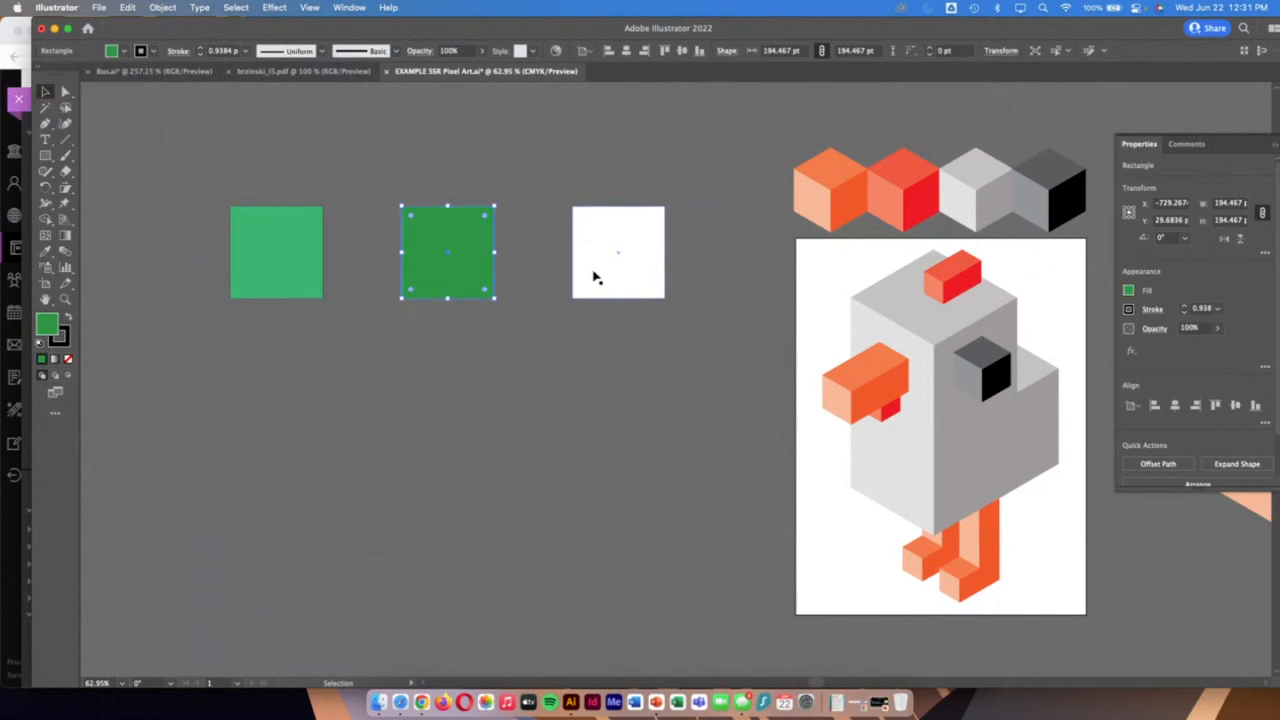
pyautogui.click(592, 276)
pyautogui.click(118, 51)
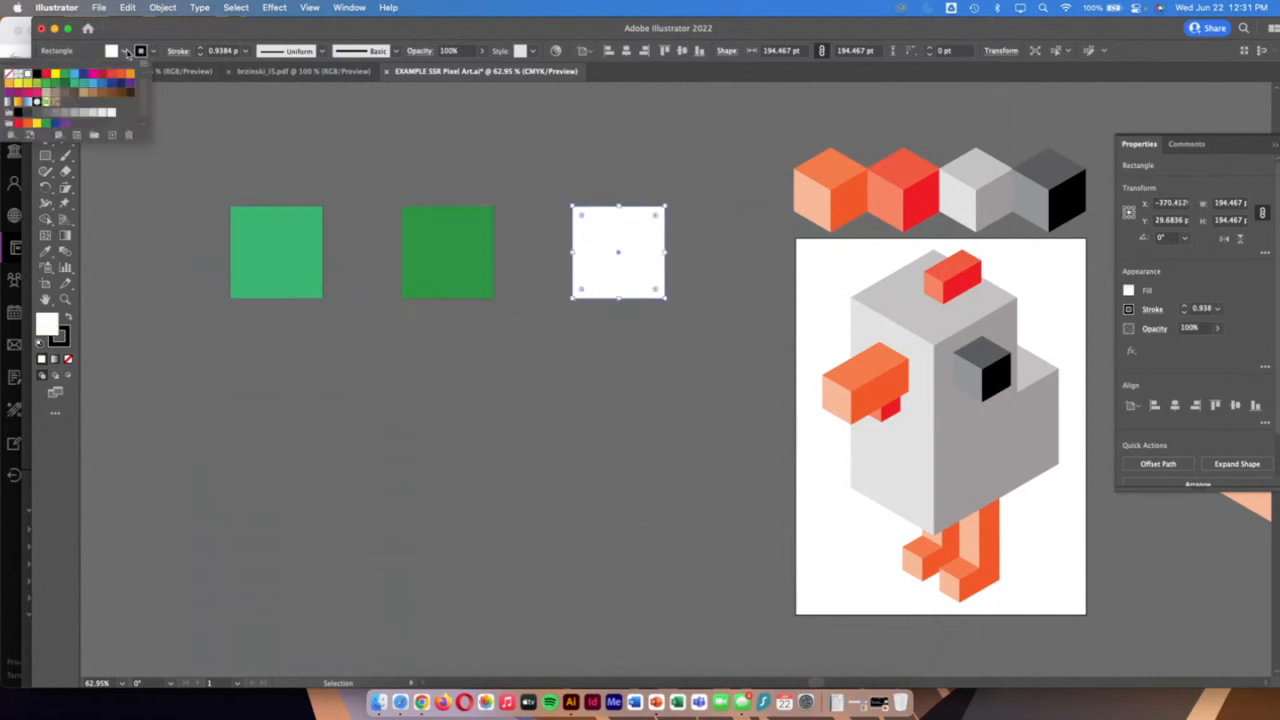
pyautogui.click(60, 87)
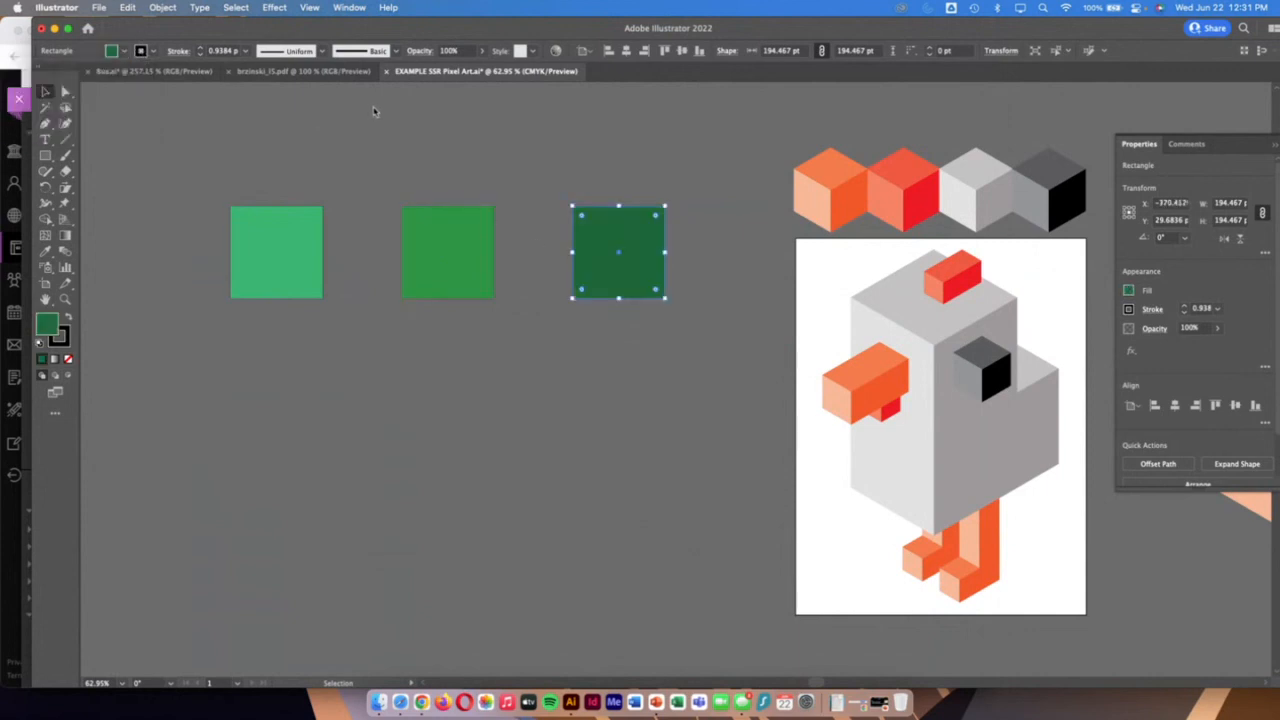
# Remove the stroke from all three green squares and deselect them
pyautogui.click(616, 400)
pyautogui.moveTo(210, 183); pyautogui.dragTo(675, 310)
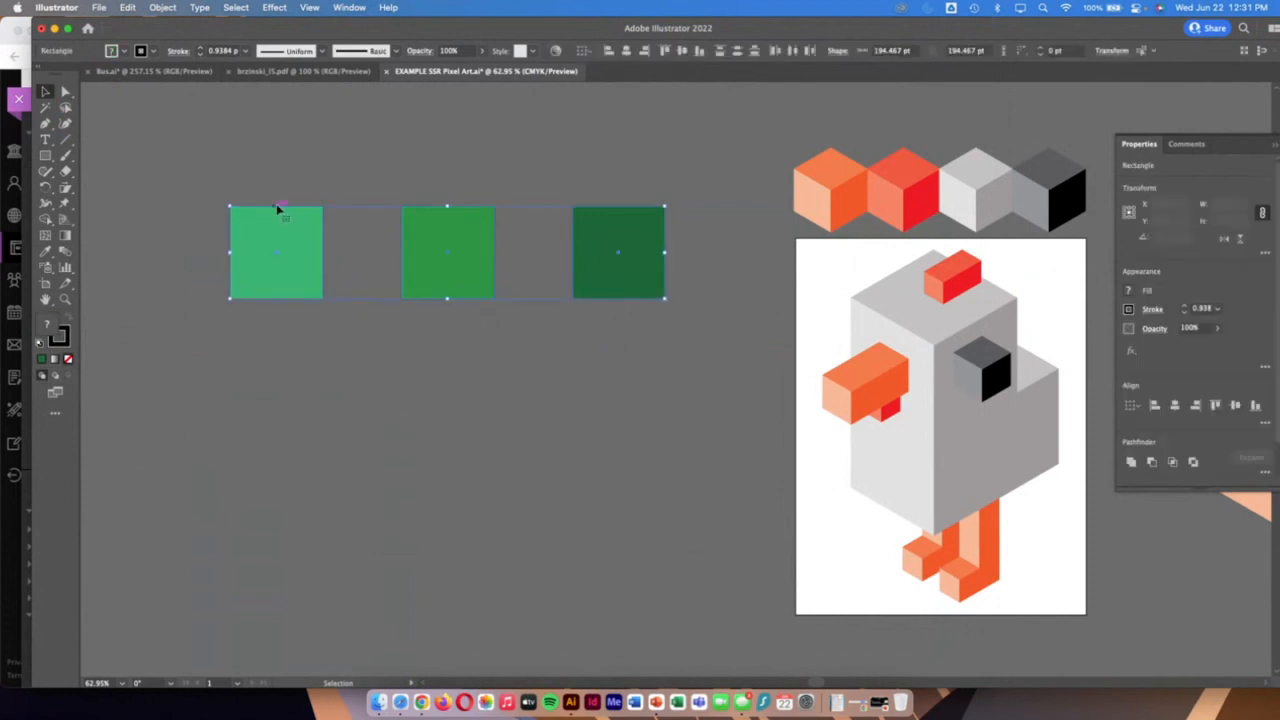
pyautogui.click(119, 52)
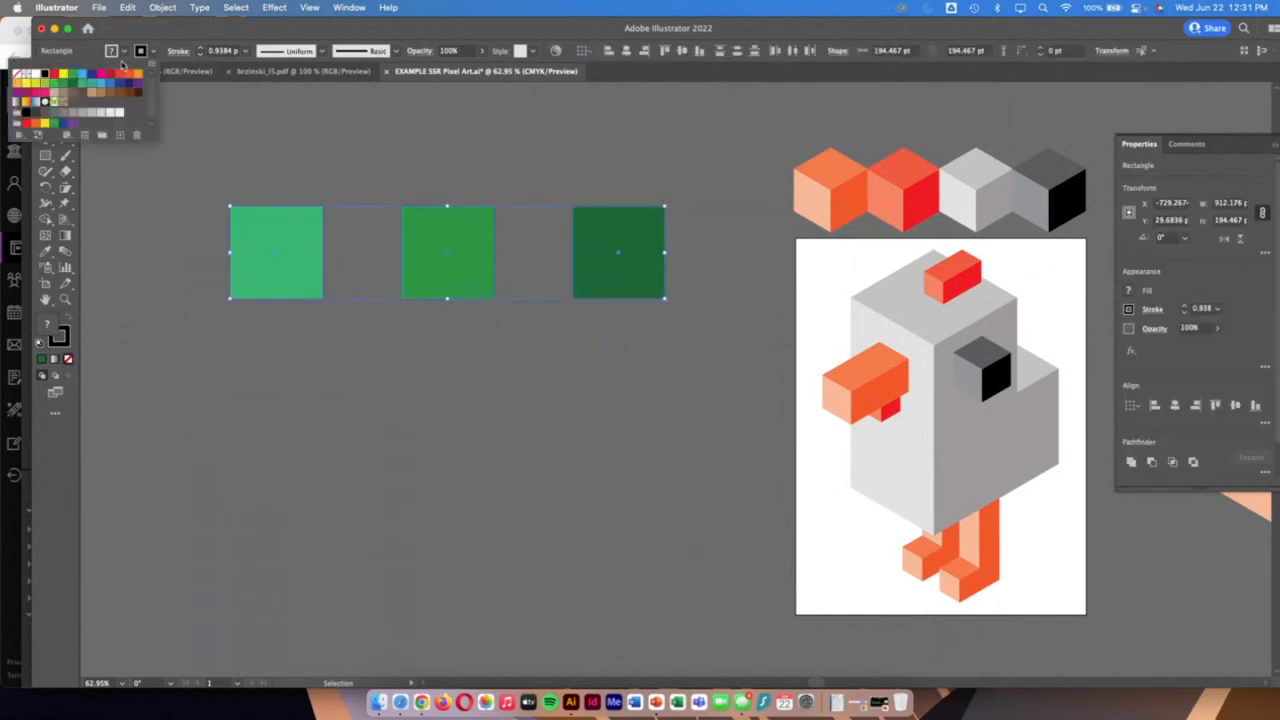
pyautogui.click(18, 74)
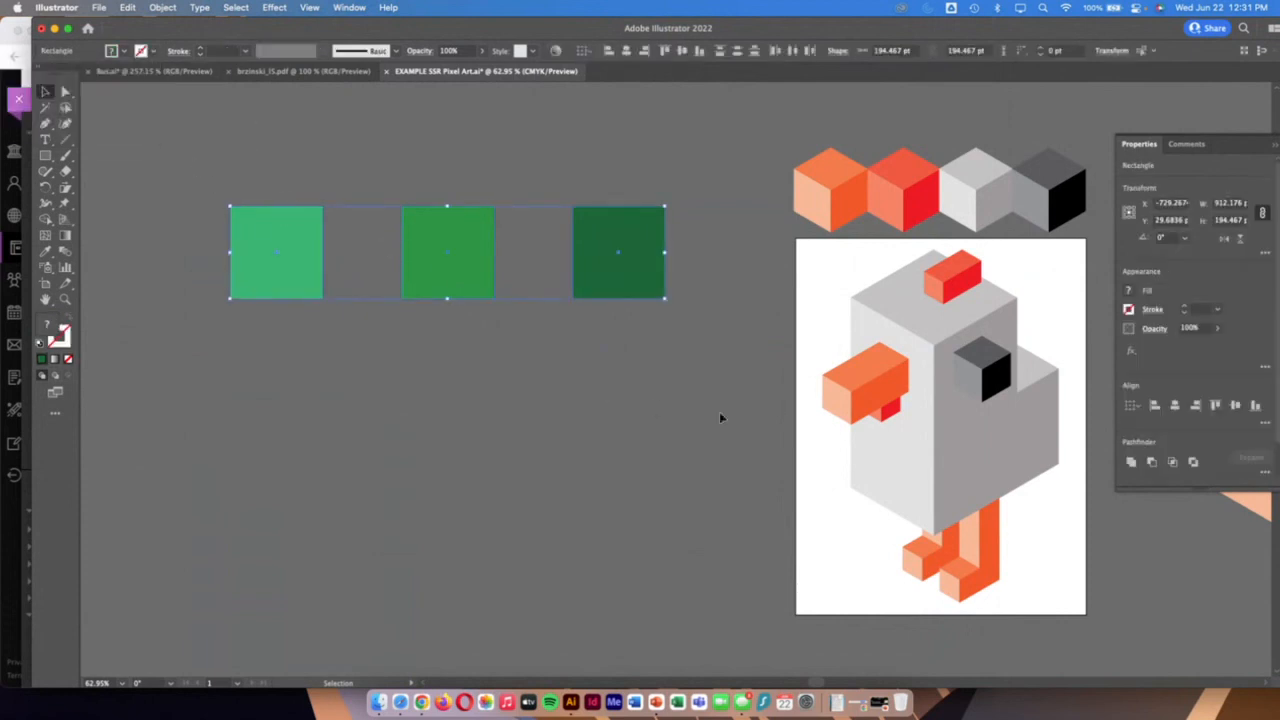
pyautogui.click(857, 390)
pyautogui.click(847, 480)
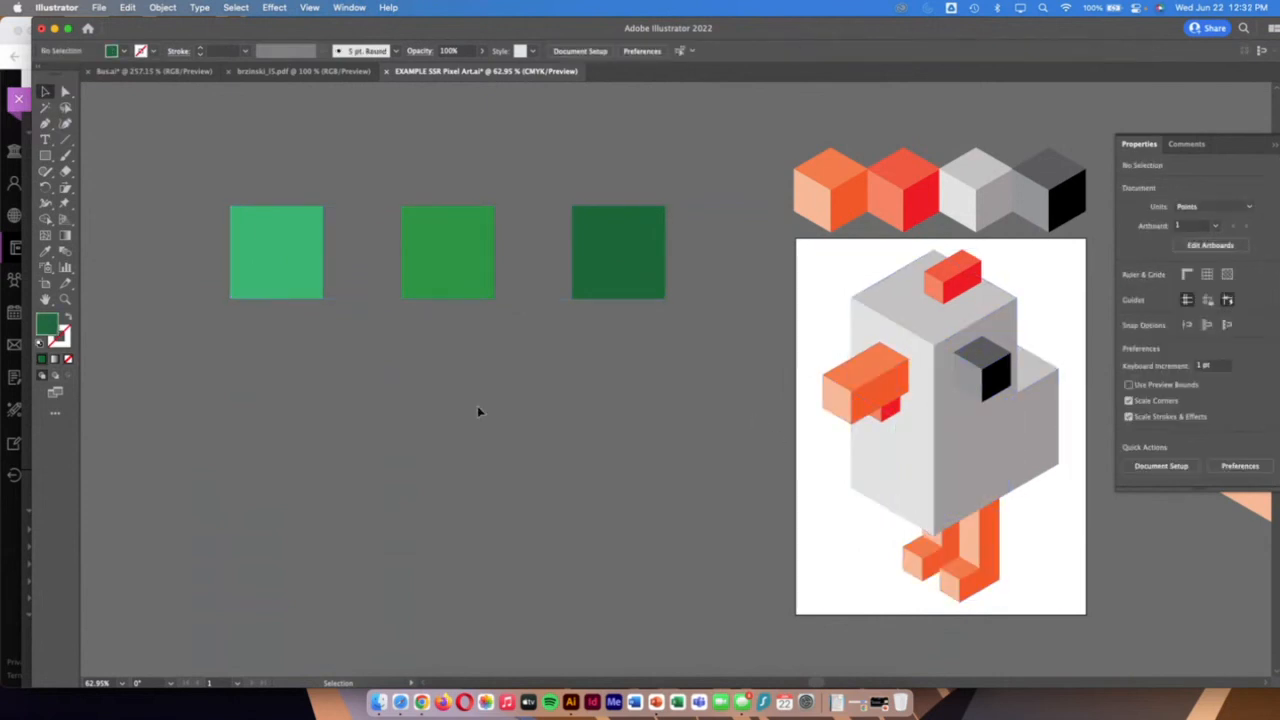
# Look up the height scaling in the Chrome handout and scale the three green squares in Illustrator non-uniformly to 100% horizontal and 86.062% vertical
pyautogui.hscroll(-2, 462, 397)
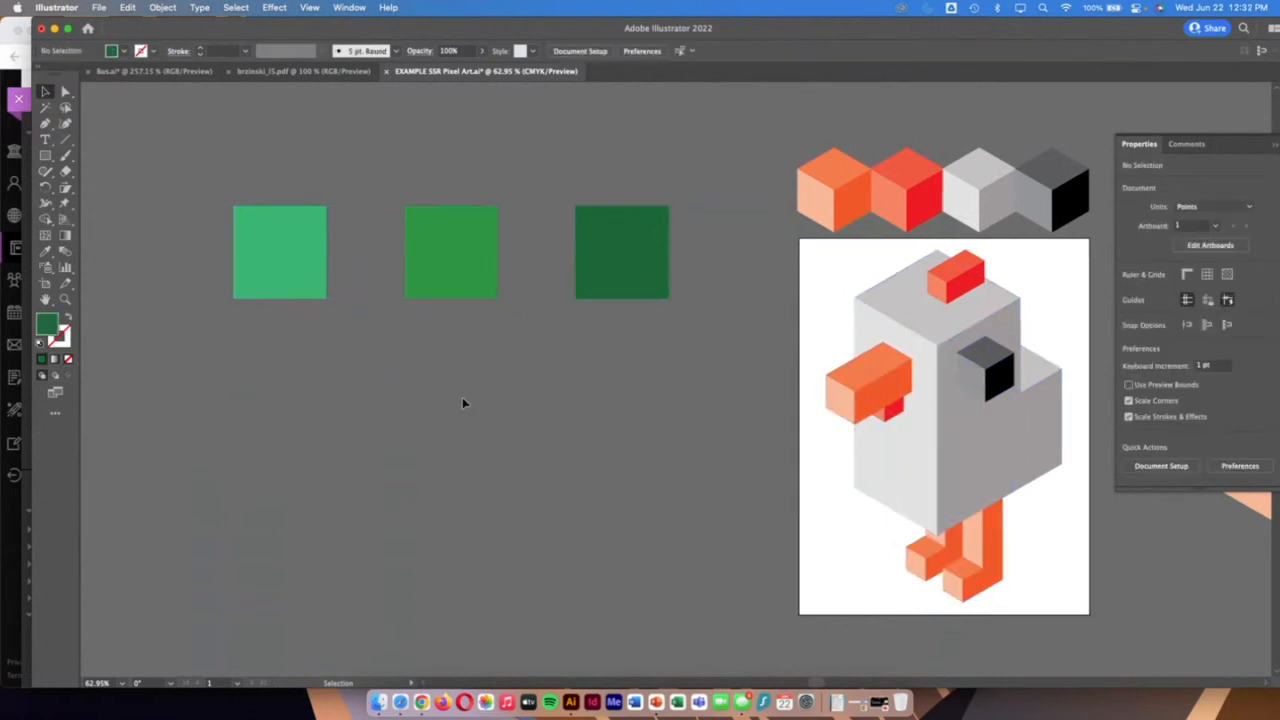
pyautogui.click(8, 420)
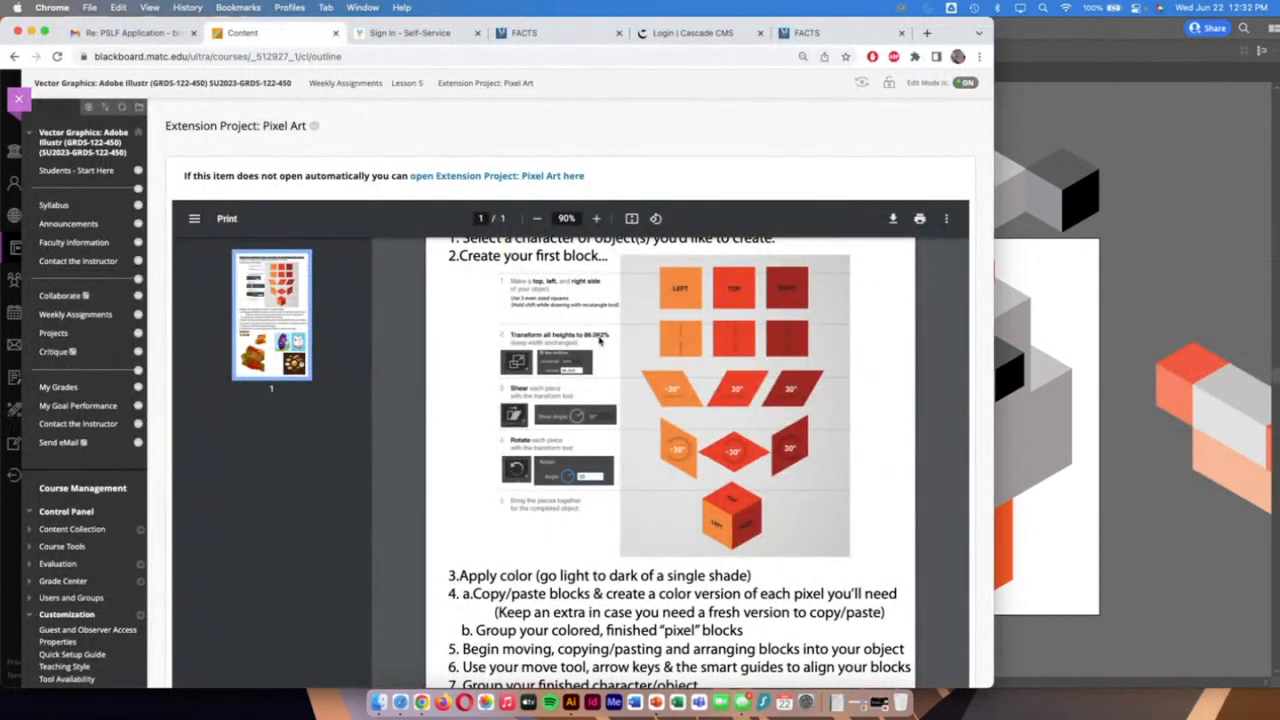
pyautogui.click(1115, 310)
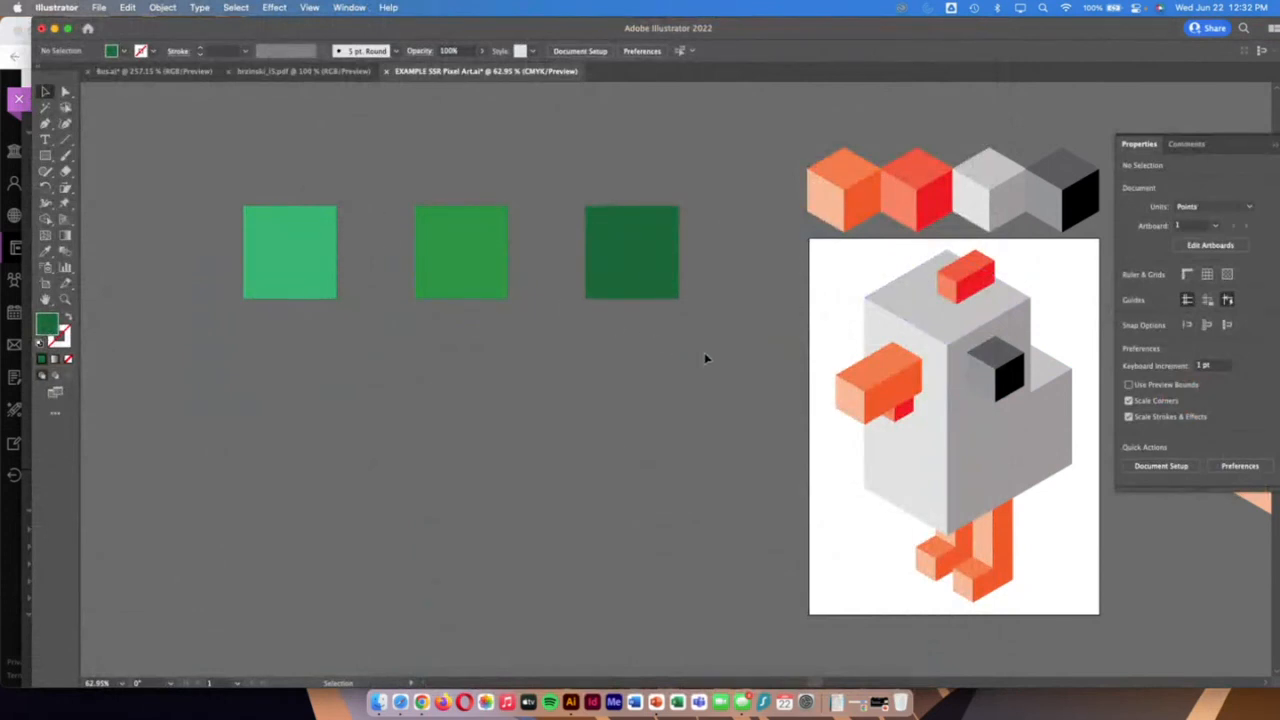
pyautogui.press('super+a')
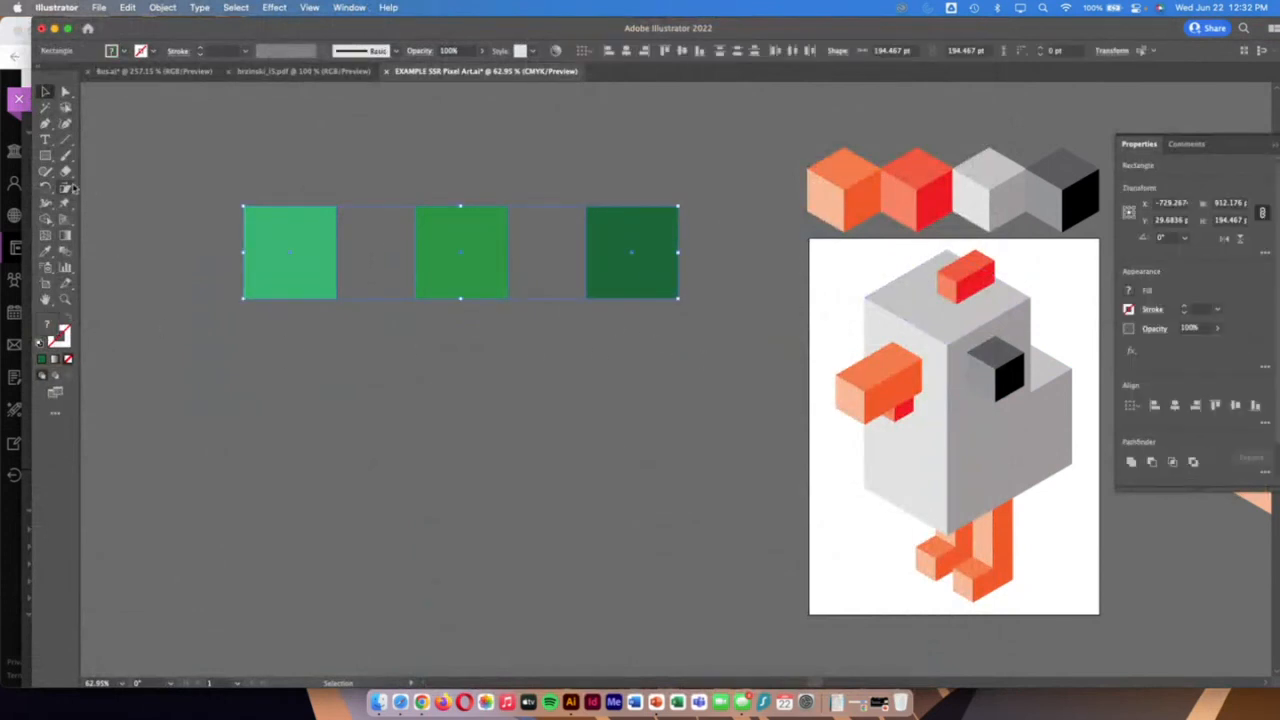
pyautogui.moveTo(65, 187); pyautogui.dragTo(92, 190)
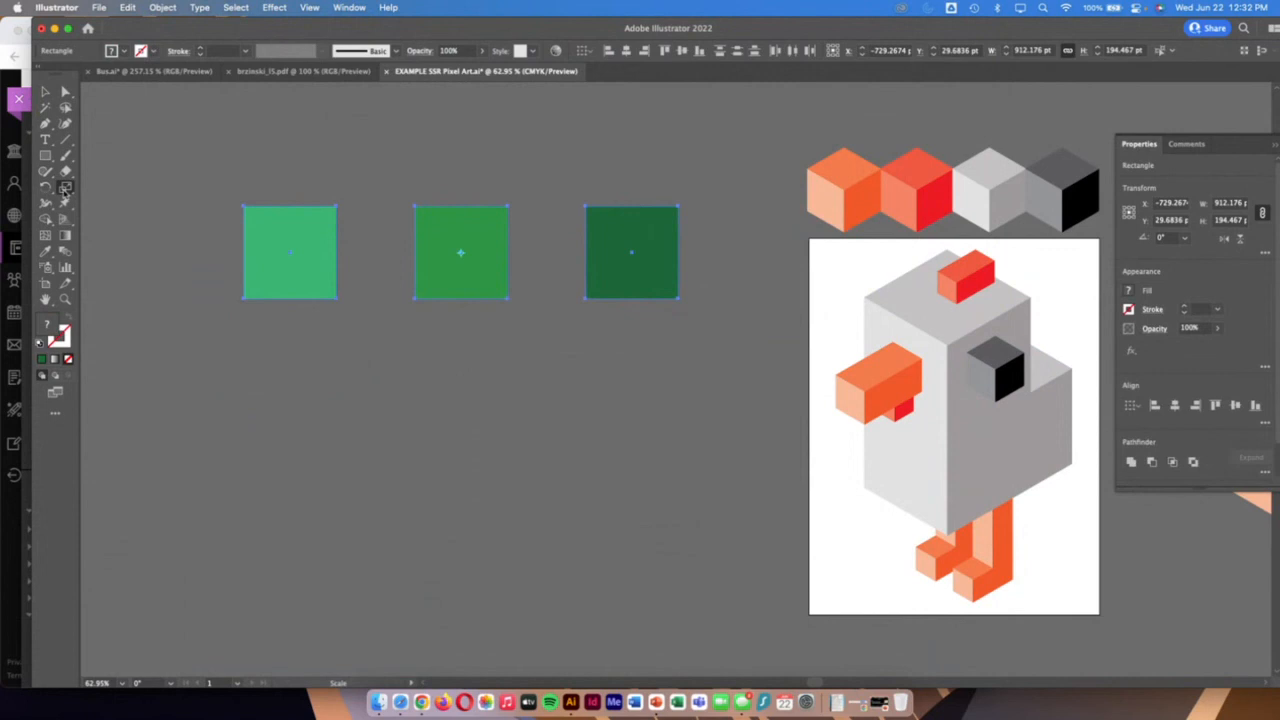
pyautogui.doubleClick(65, 188)
pyautogui.click(845, 235)
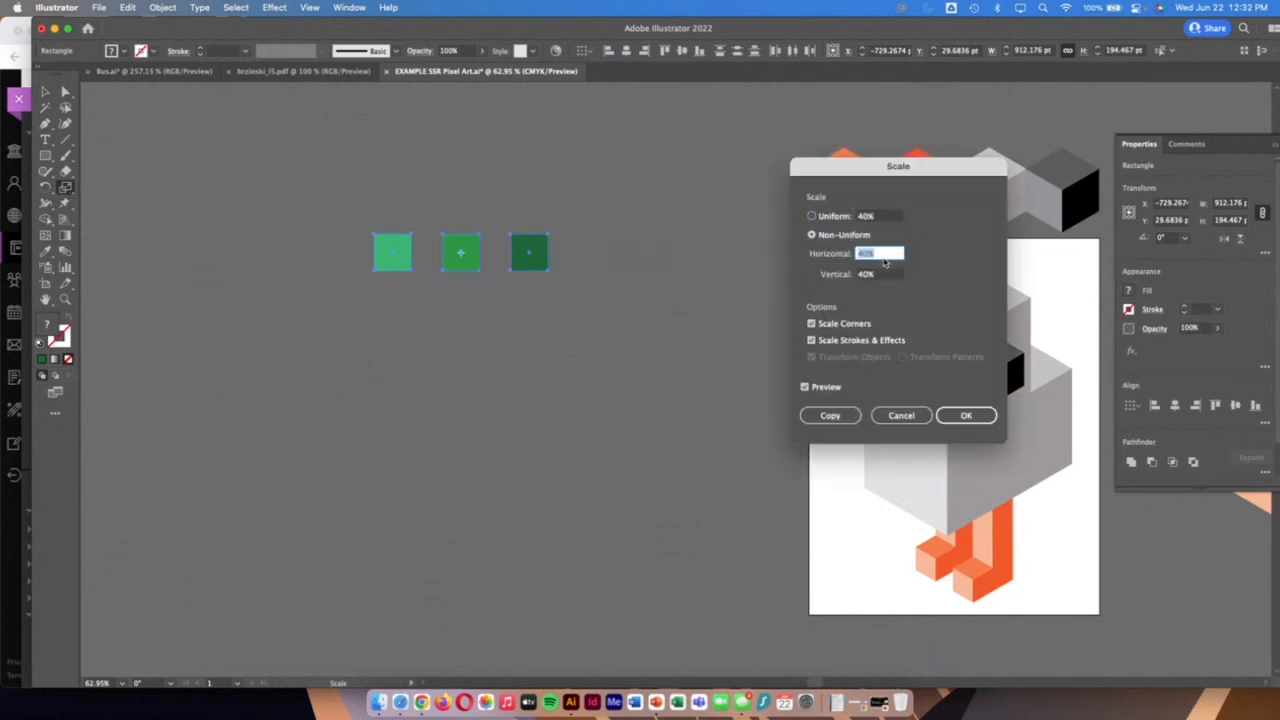
pyautogui.write('2')
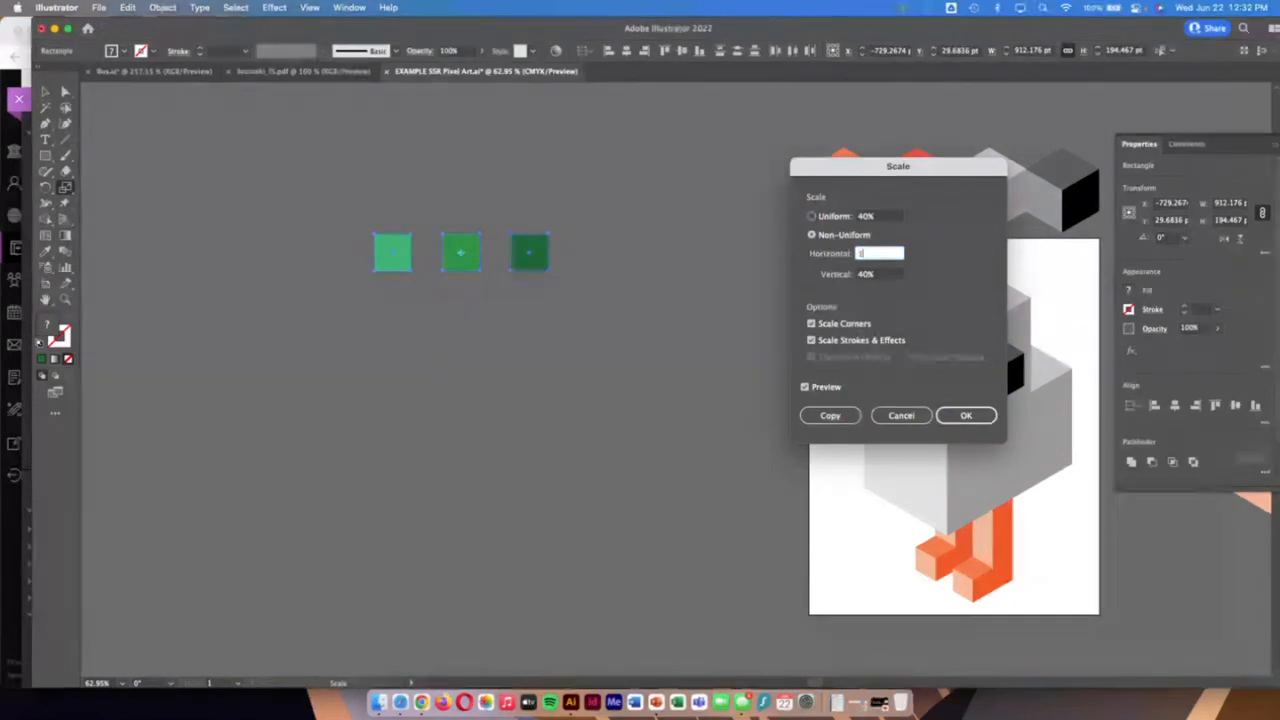
pyautogui.write('100')
pyautogui.press('Tab')
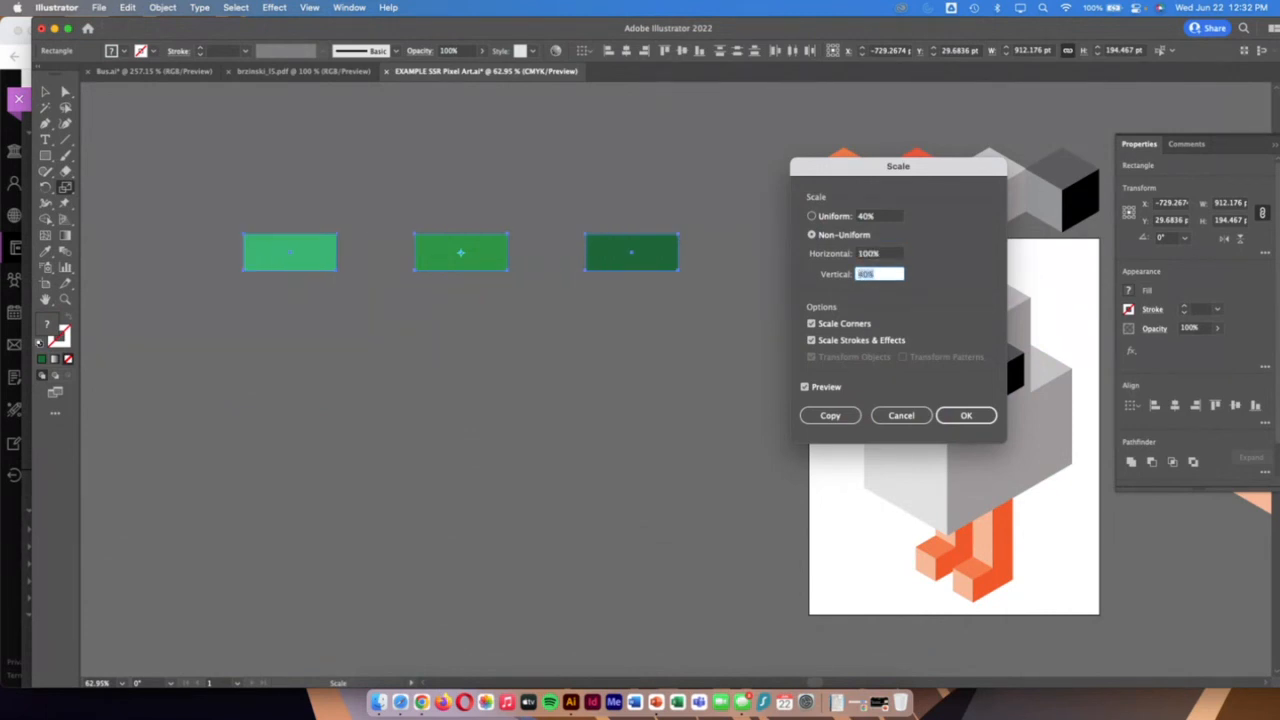
pyautogui.write('4')
pyautogui.press('Tab')
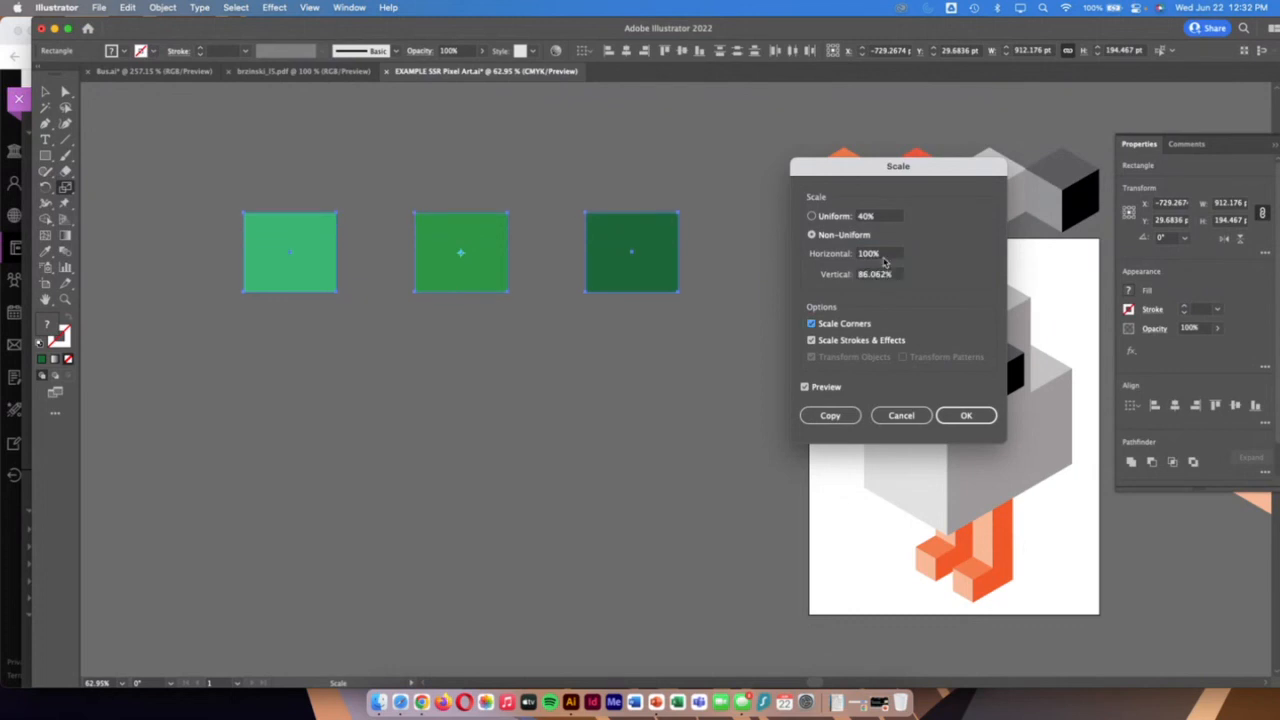
pyautogui.click(966, 415)
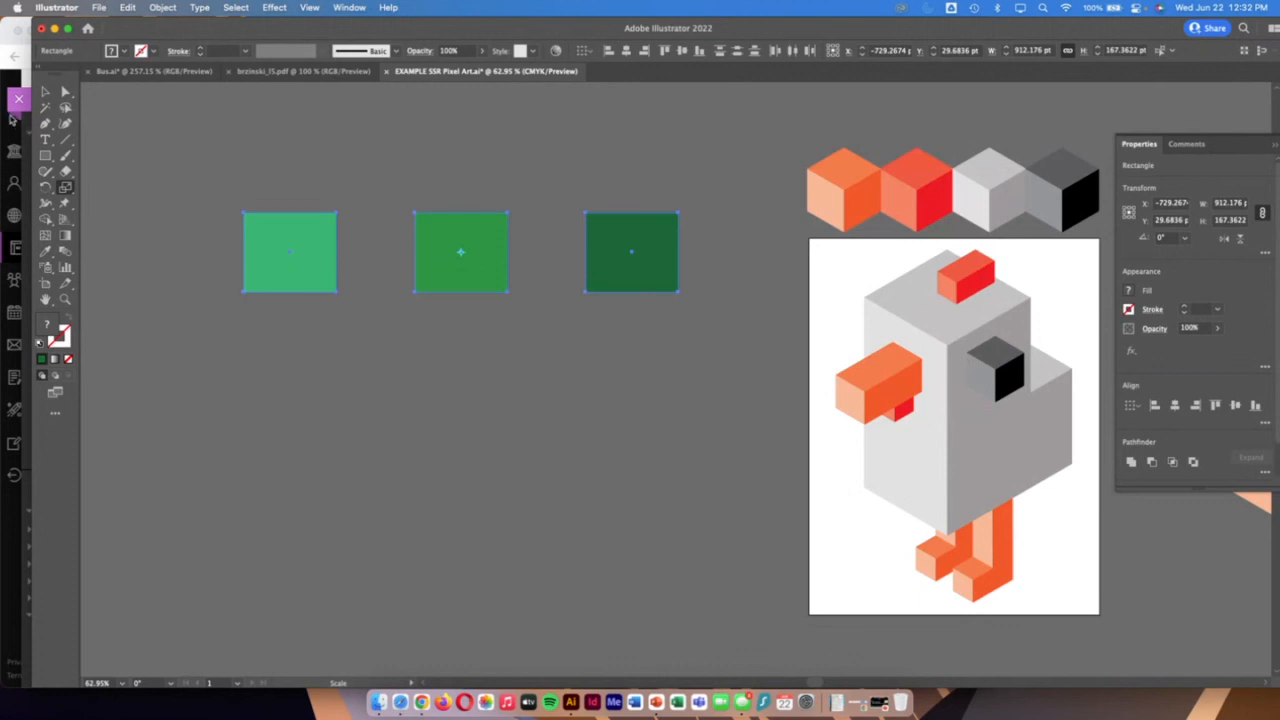
# Look up the shear angles in the Chrome handout, return to Illustrator, and shear the dark green shape by 30°
pyautogui.click(12, 119)
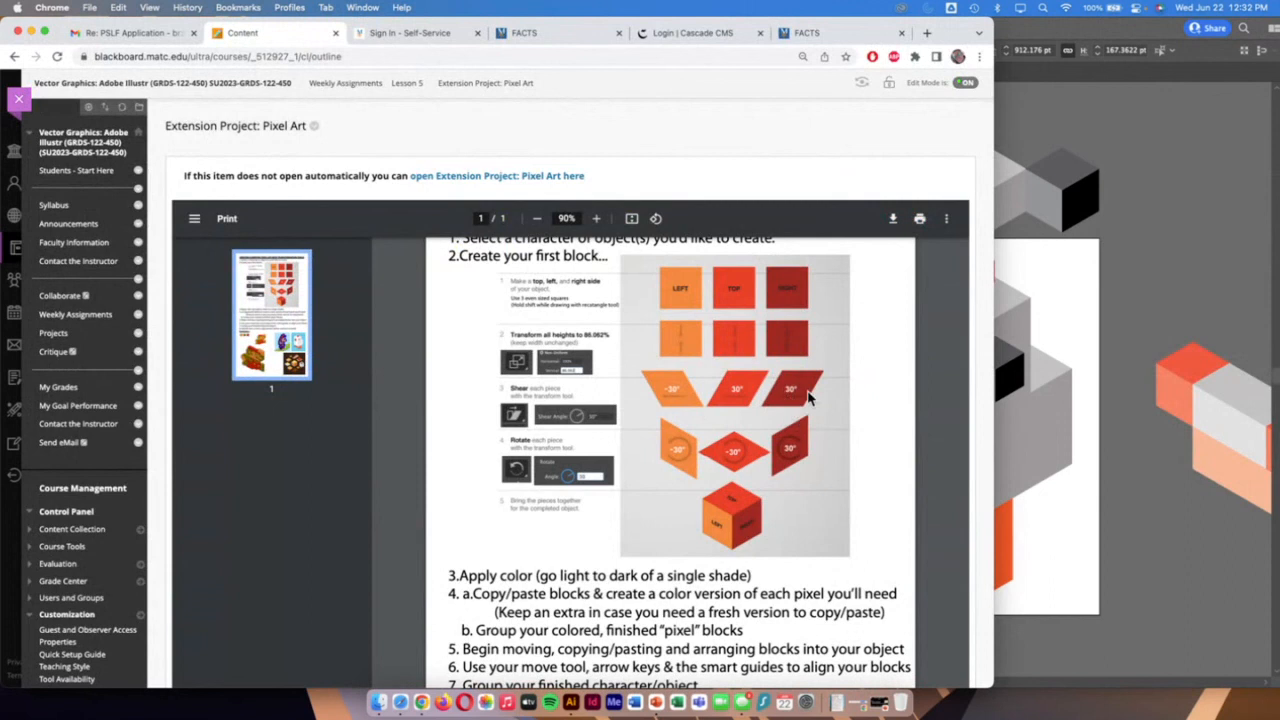
pyautogui.click(1168, 314)
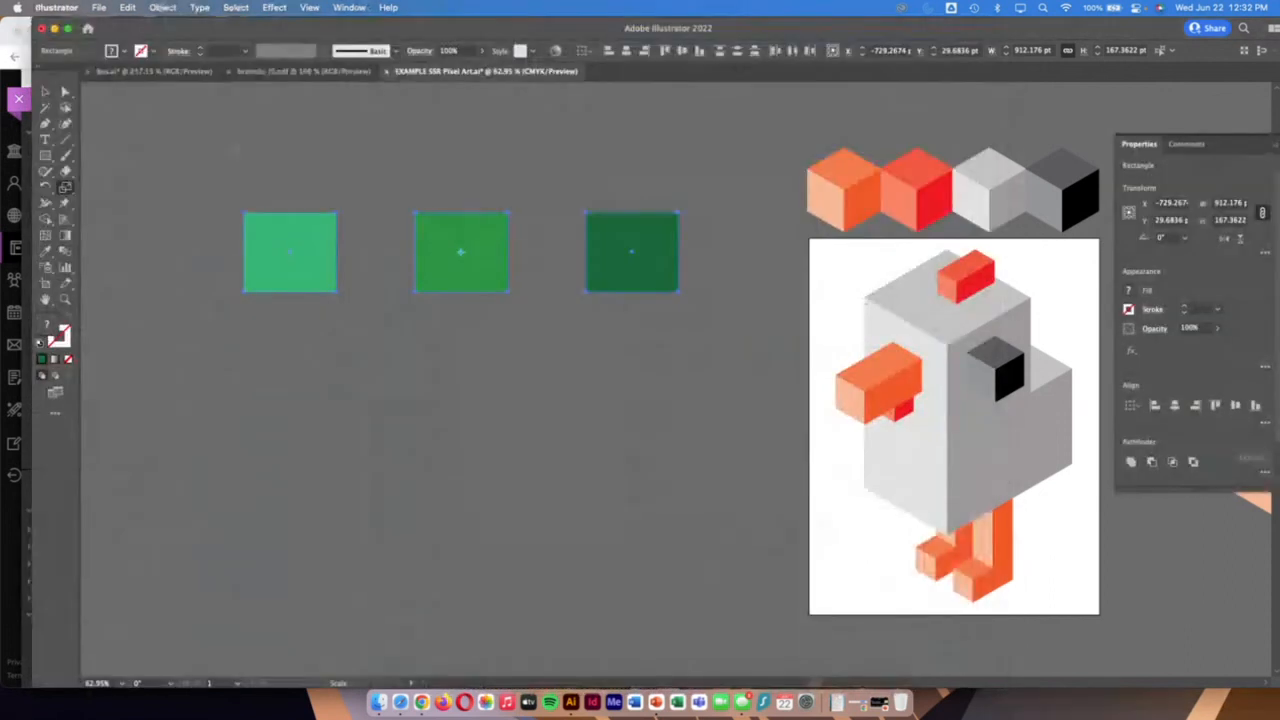
pyautogui.click(549, 242)
pyautogui.click(645, 251)
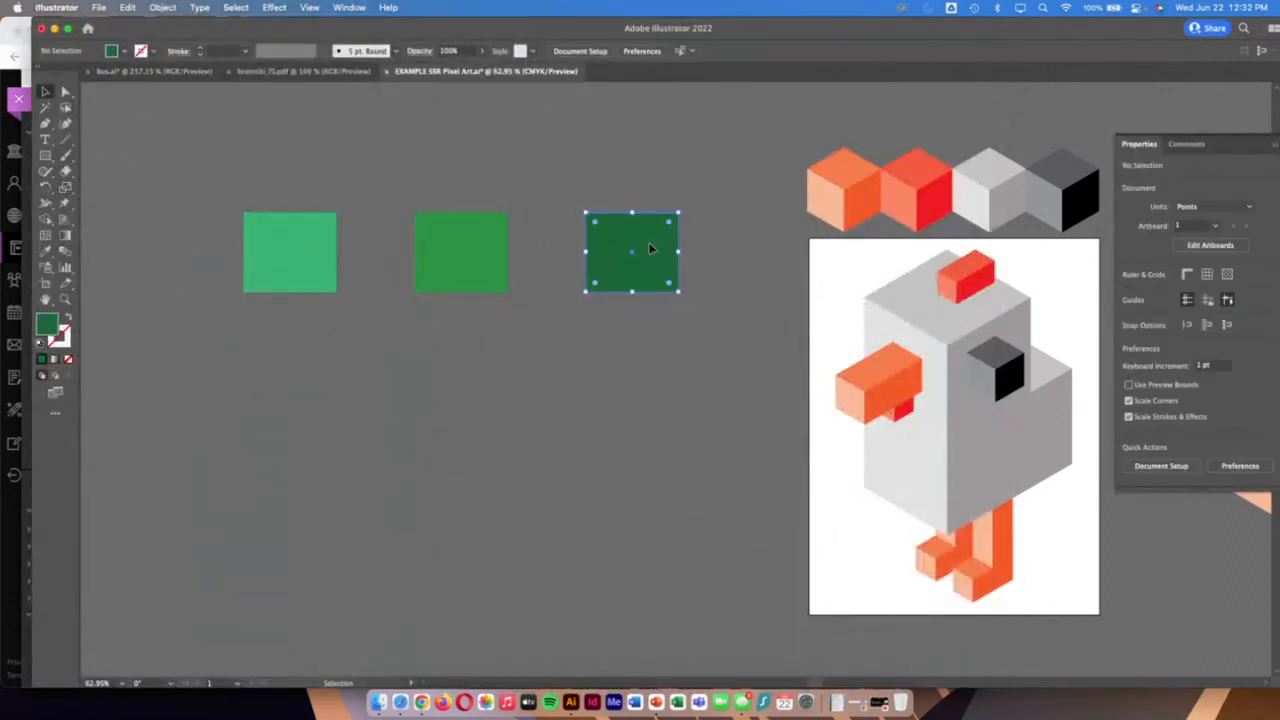
pyautogui.moveTo(66, 189); pyautogui.dragTo(112, 206)
pyautogui.doubleClick(67, 189)
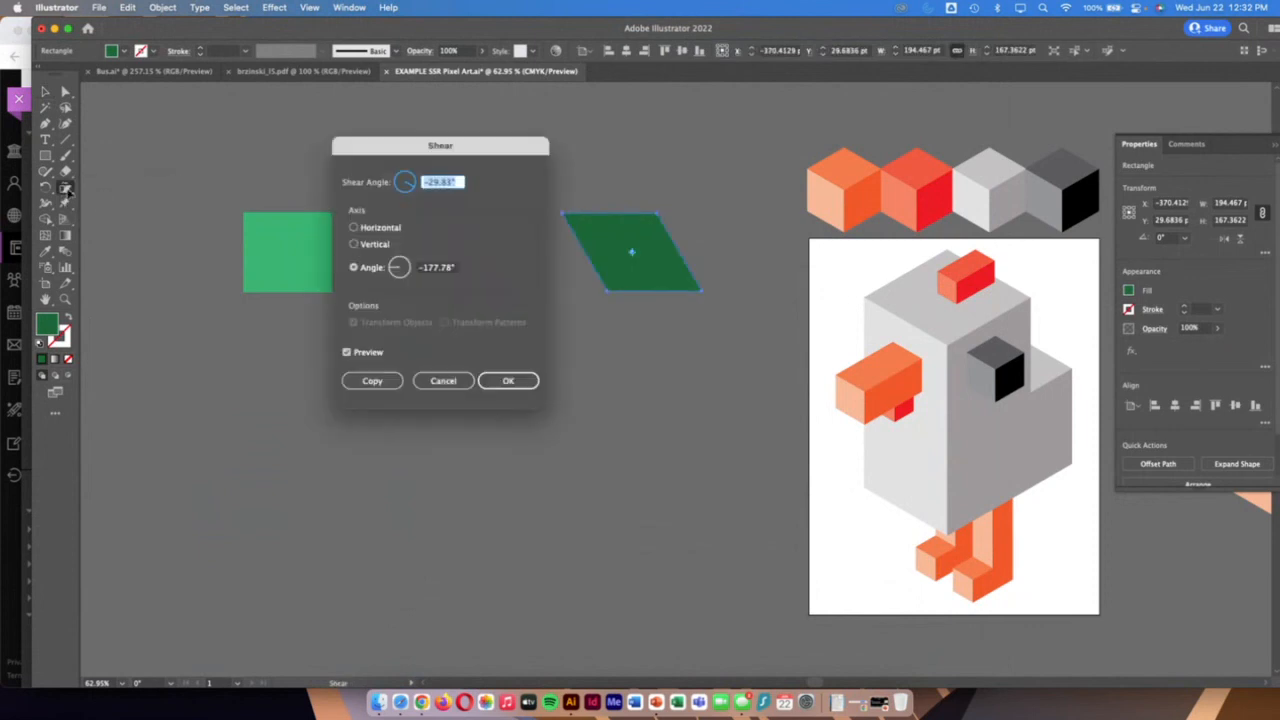
pyautogui.write('30')
pyautogui.press('Return')
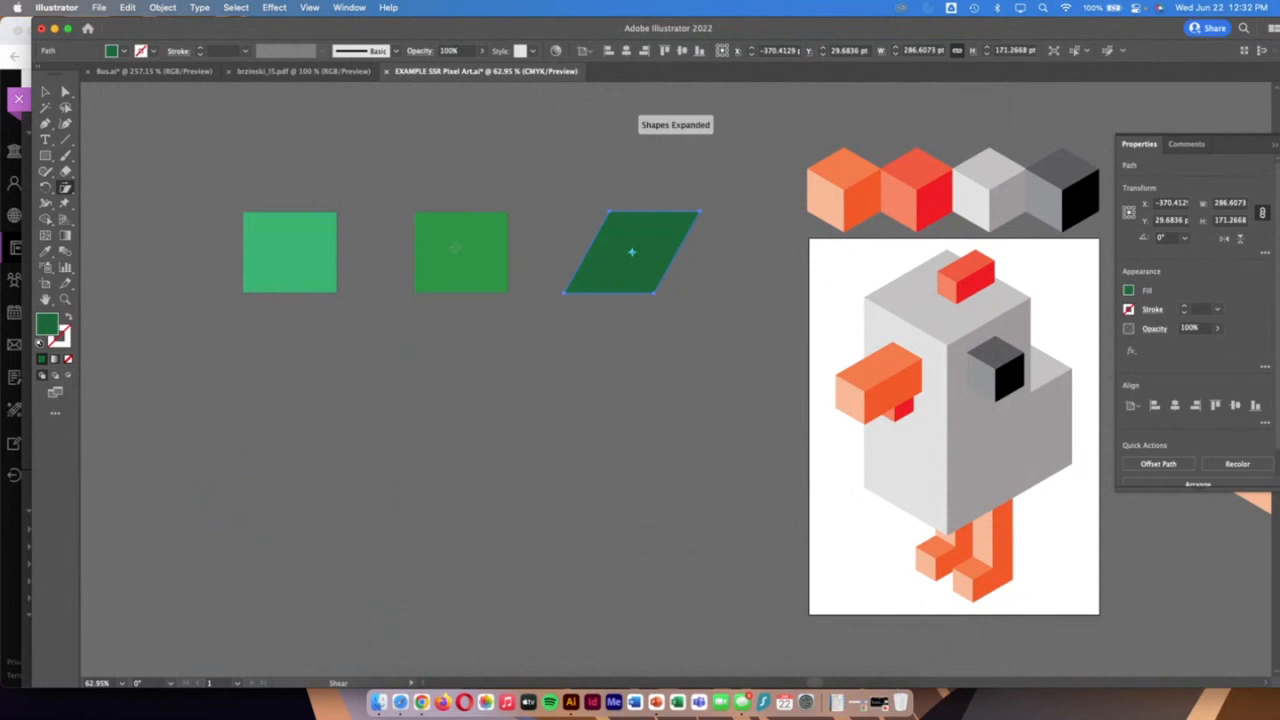
# Shear the middle medium green rectangle by 30°
pyautogui.click(46, 92)
pyautogui.click(435, 229)
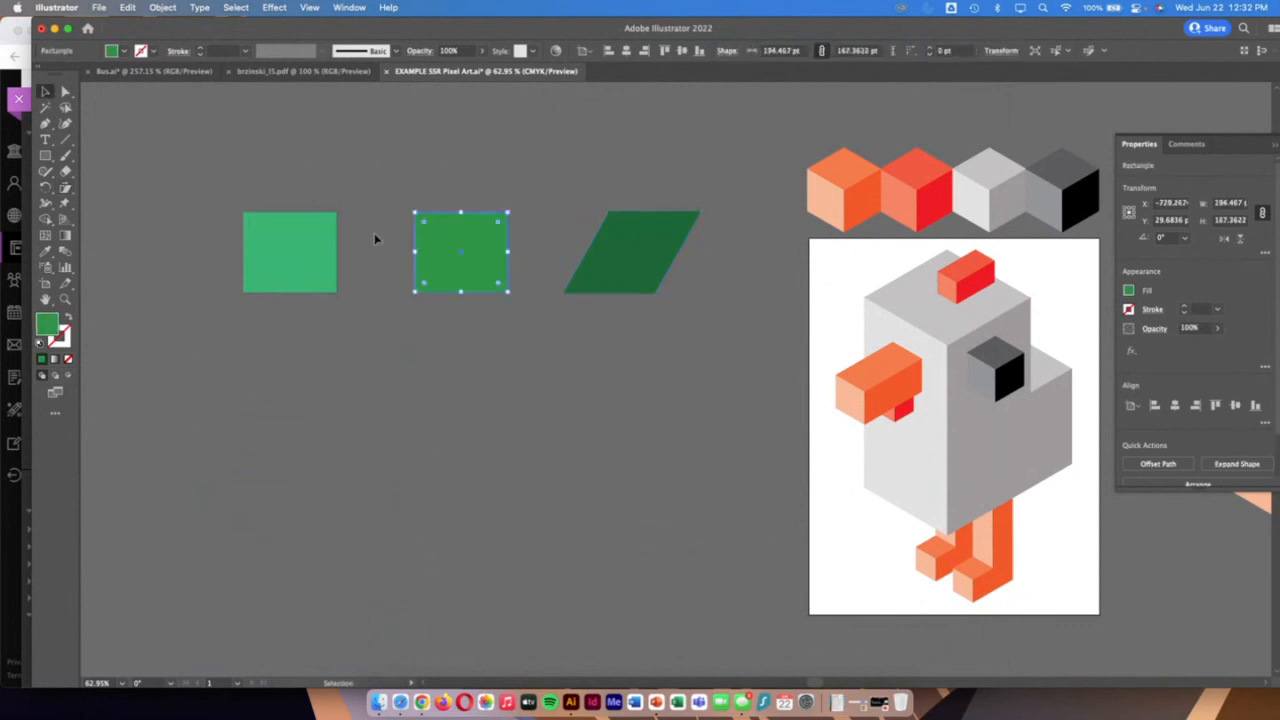
pyautogui.doubleClick(65, 187)
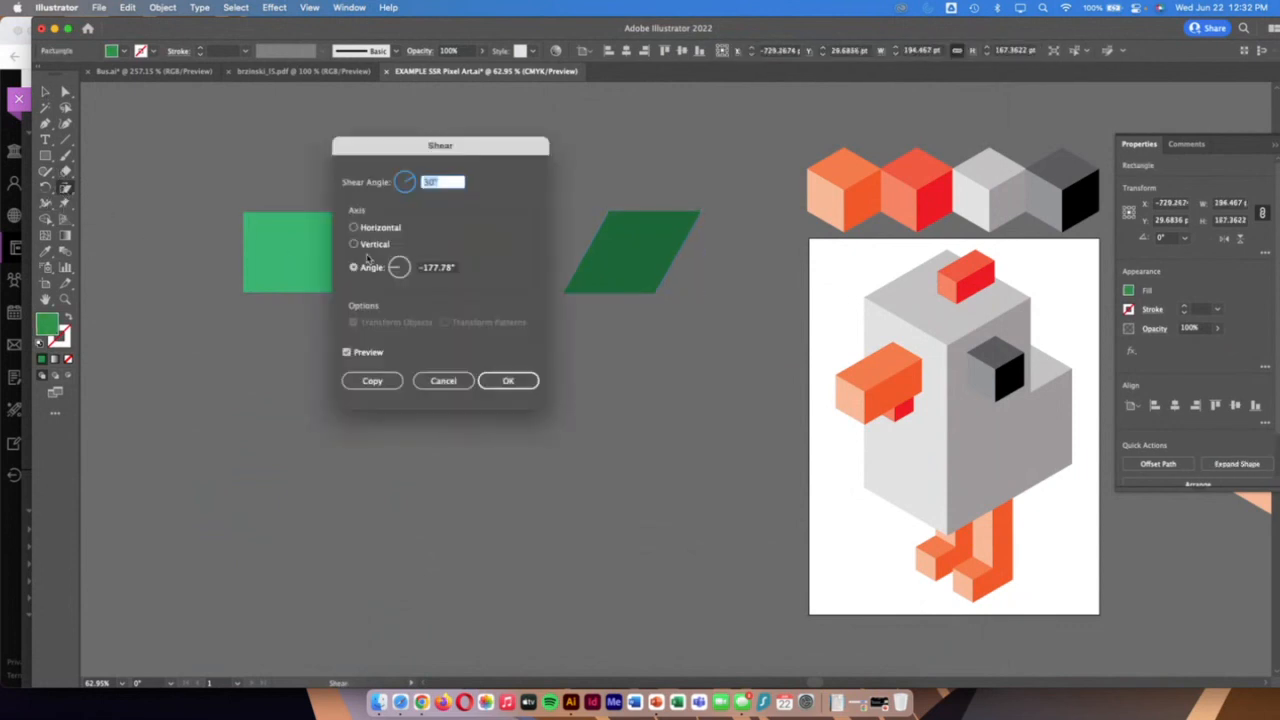
pyautogui.press('Return')
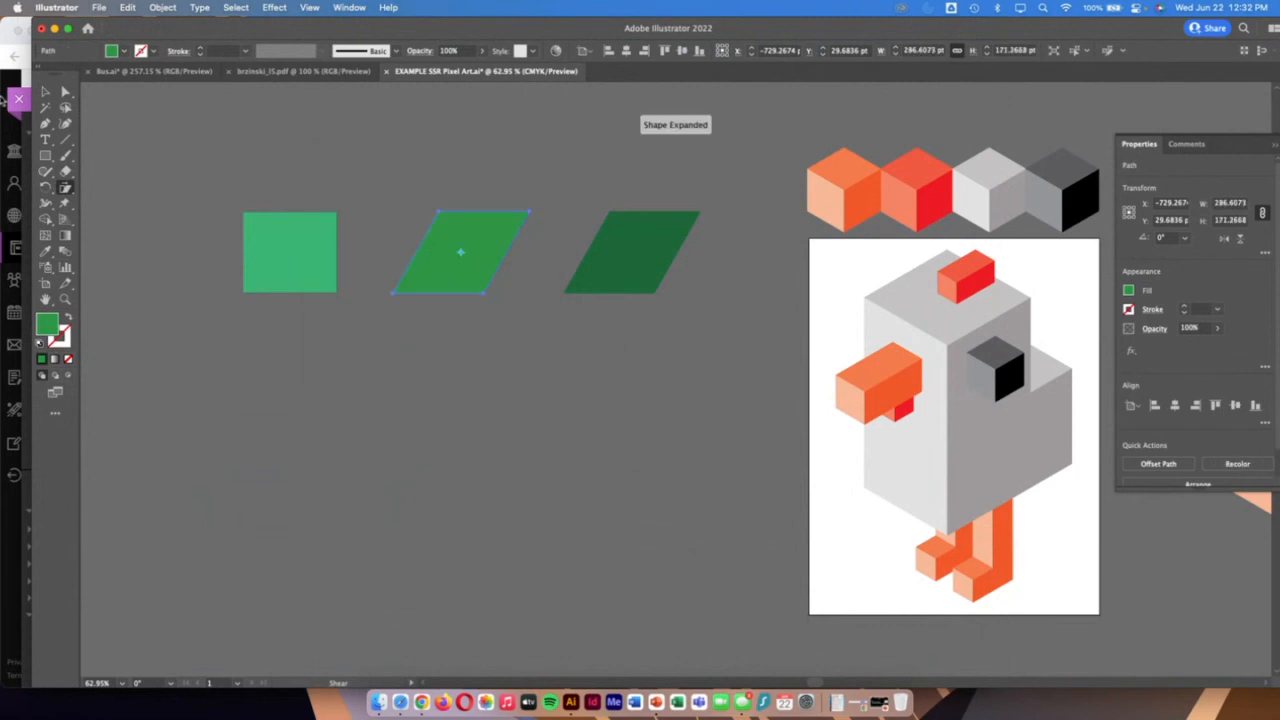
# Shear the left light green rectangle by -30°
pyautogui.click(45, 92)
pyautogui.click(330, 283)
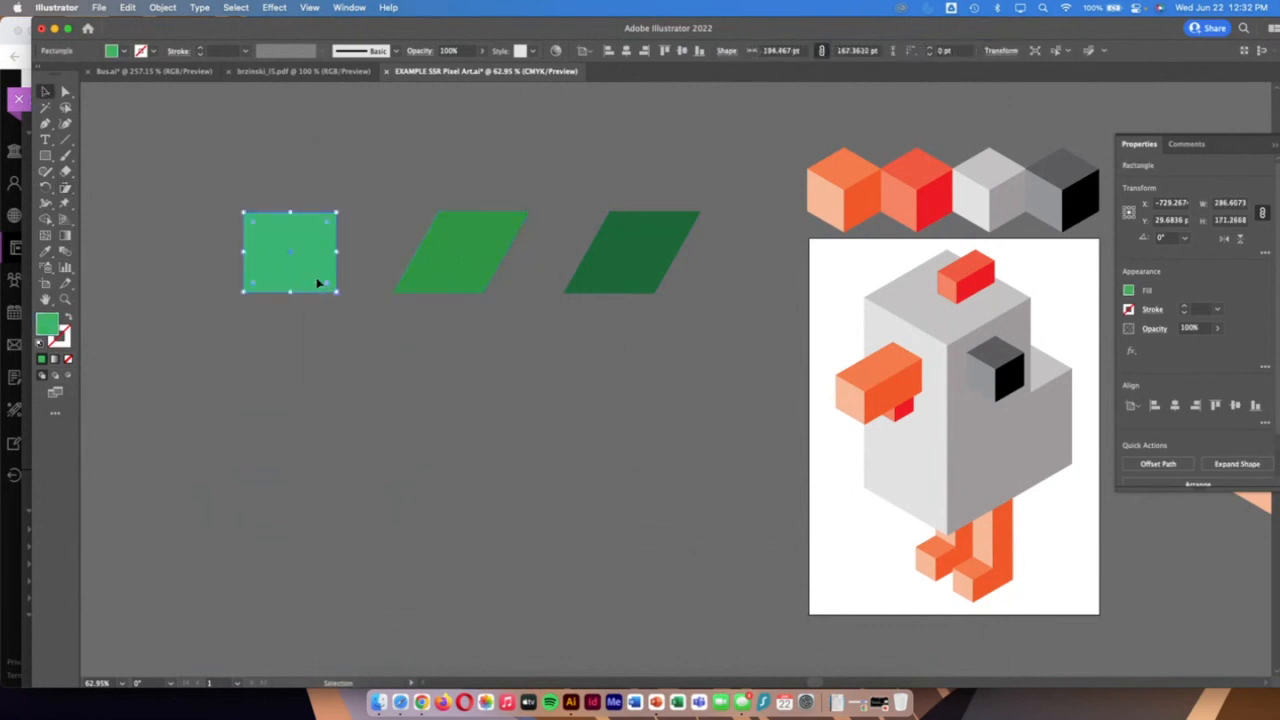
pyautogui.doubleClick(66, 187)
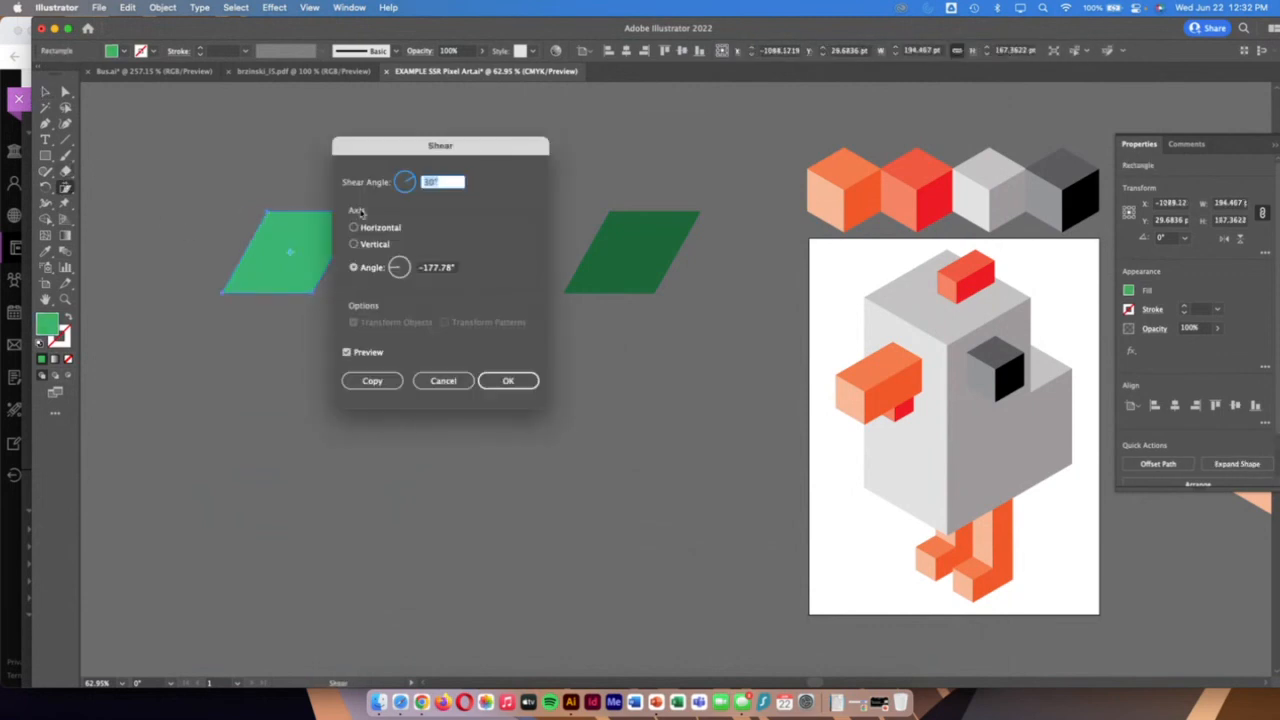
pyautogui.write('-30')
pyautogui.click(510, 381)
pyautogui.click(44, 92)
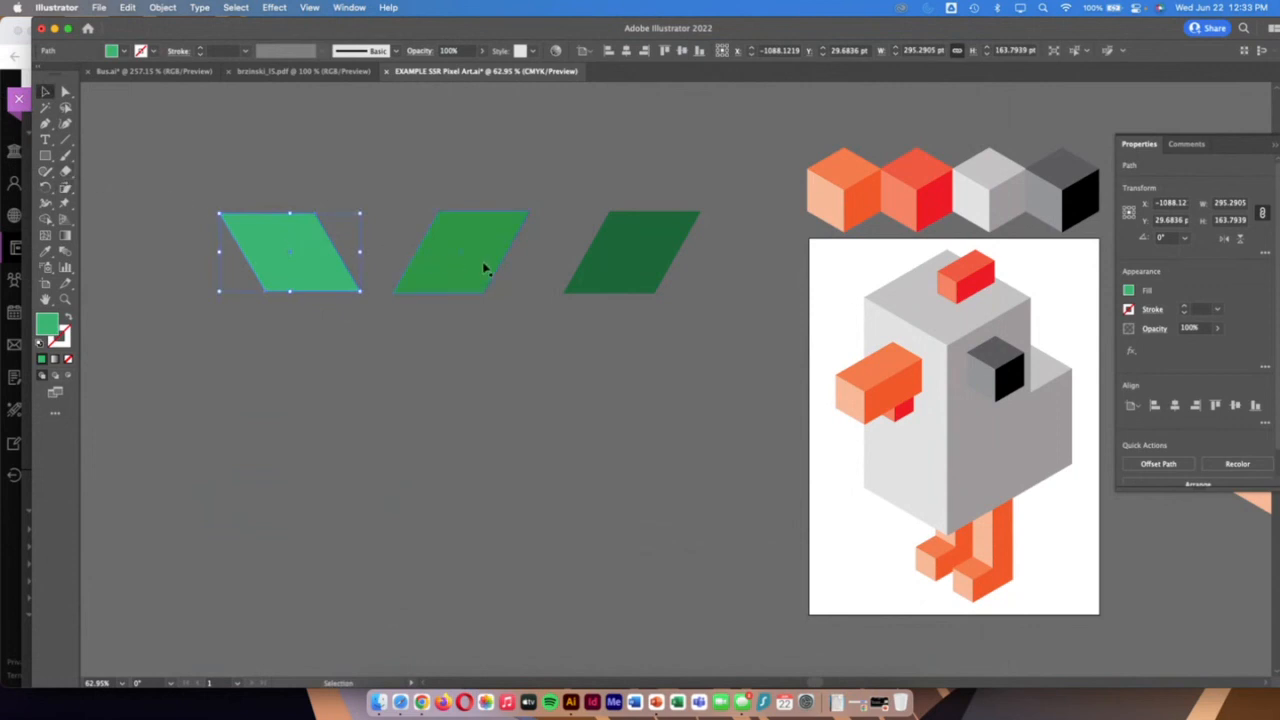
# Look up the rotation angles in the Chrome handout, return to Illustrator, and rotate the light green piece by -30°
pyautogui.click(3, 530)
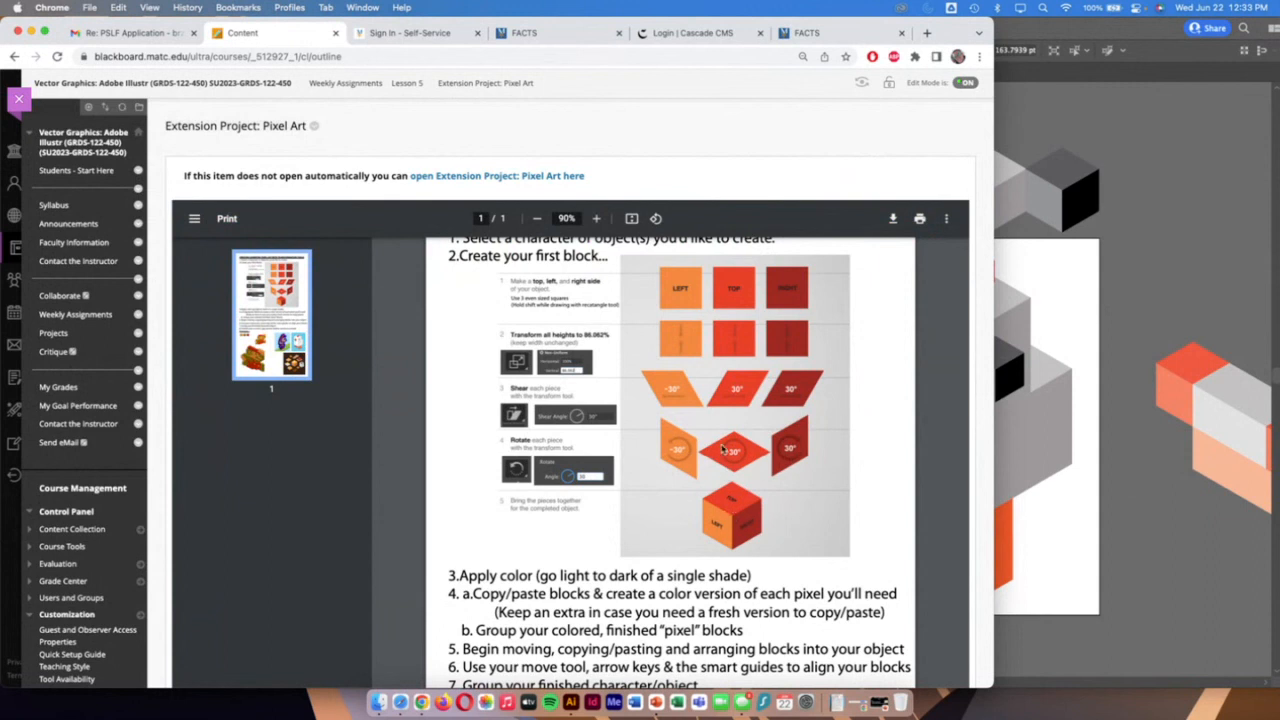
pyautogui.click(1093, 302)
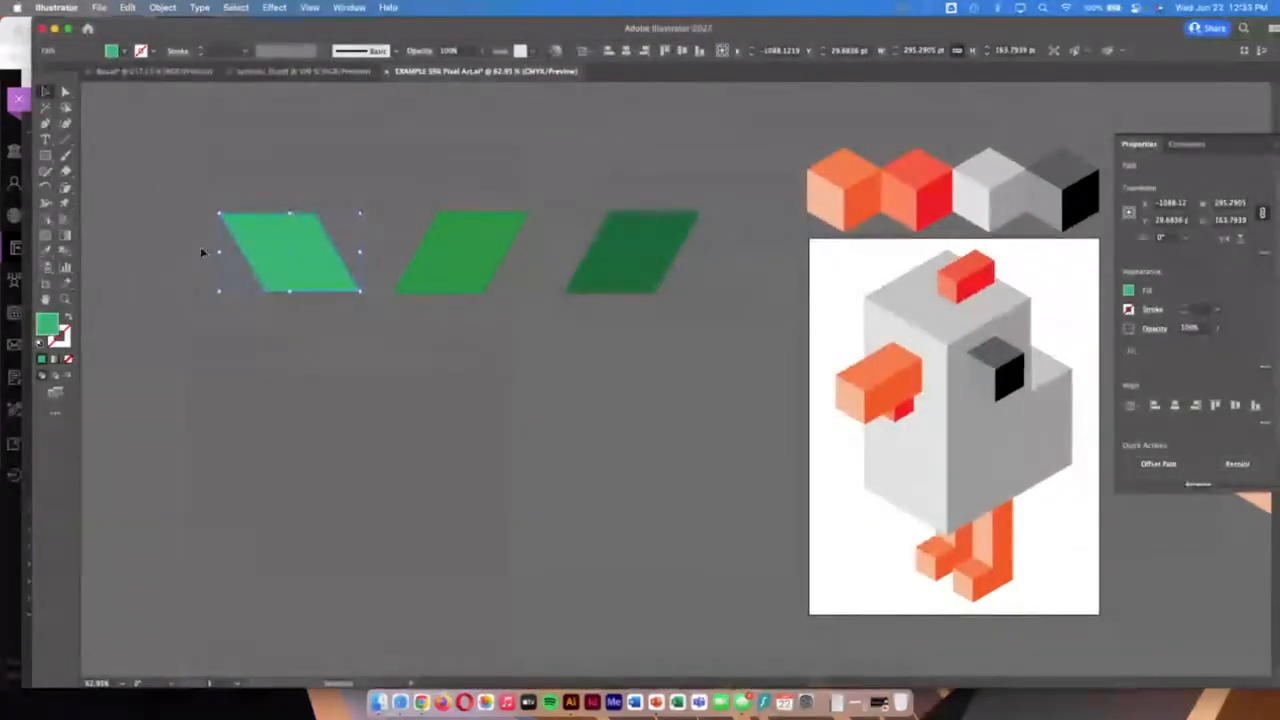
pyautogui.click(45, 188)
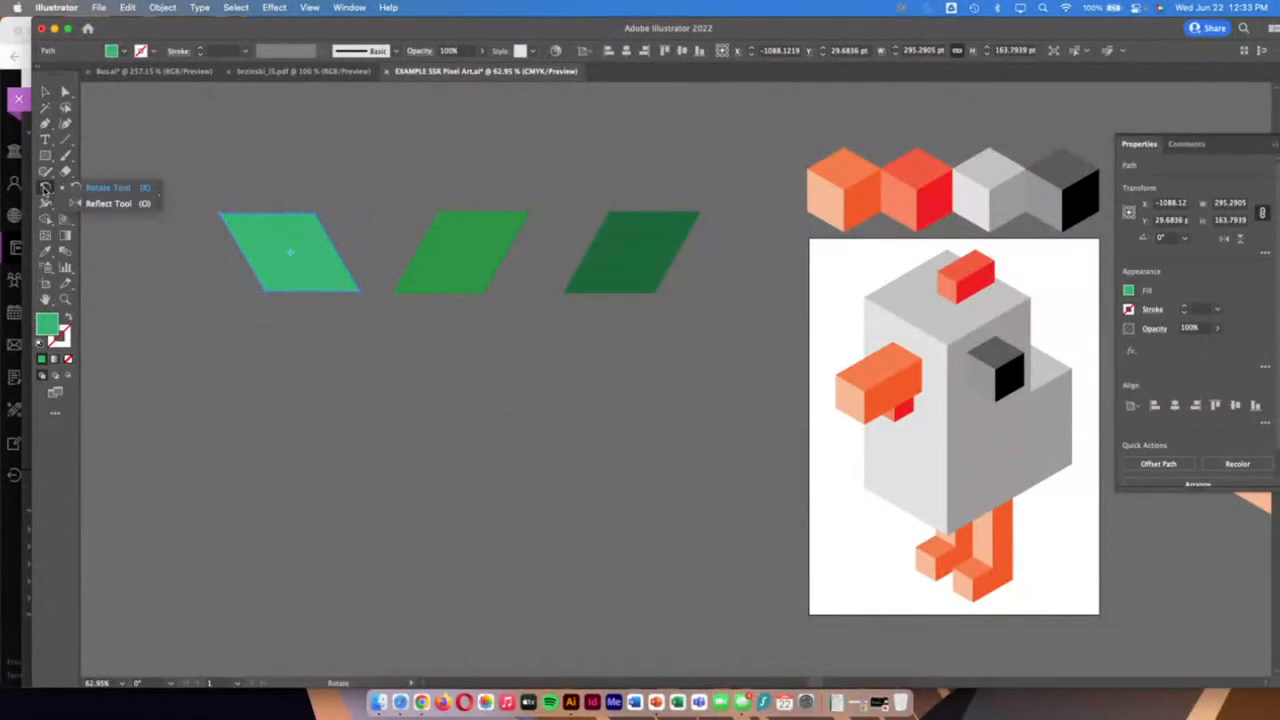
pyautogui.doubleClick(45, 188)
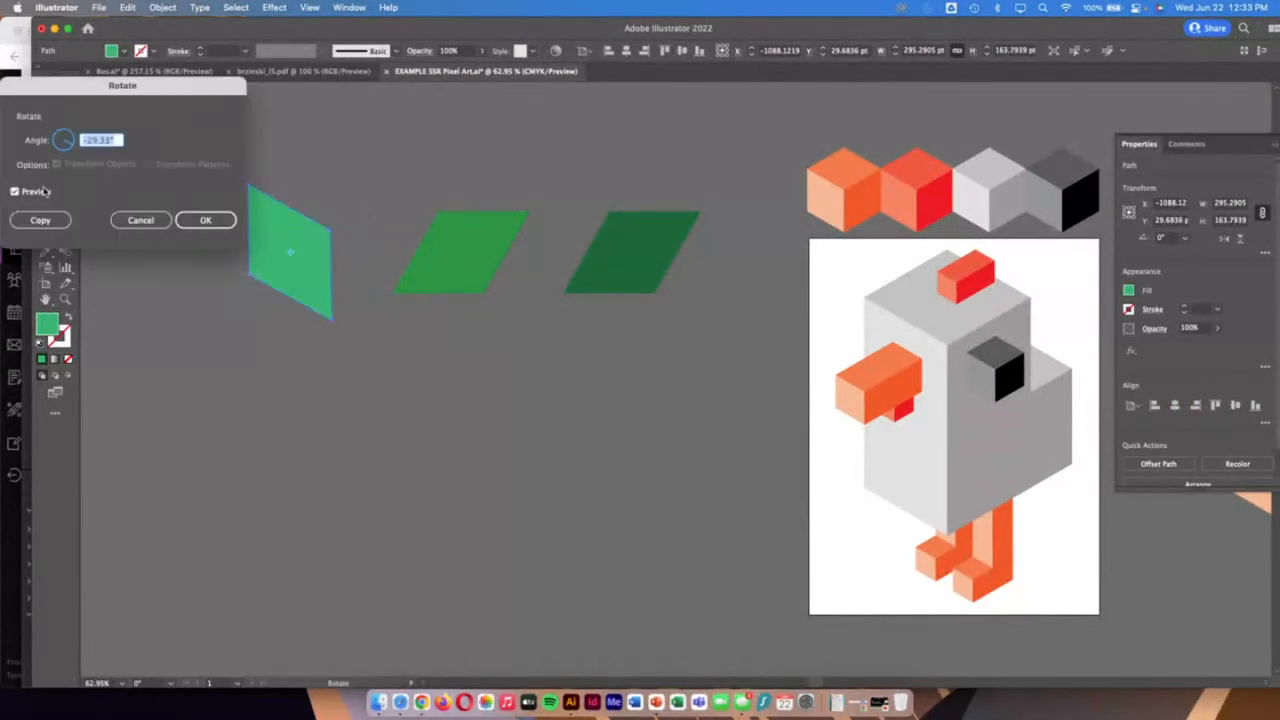
pyautogui.write('-30')
pyautogui.click(205, 220)
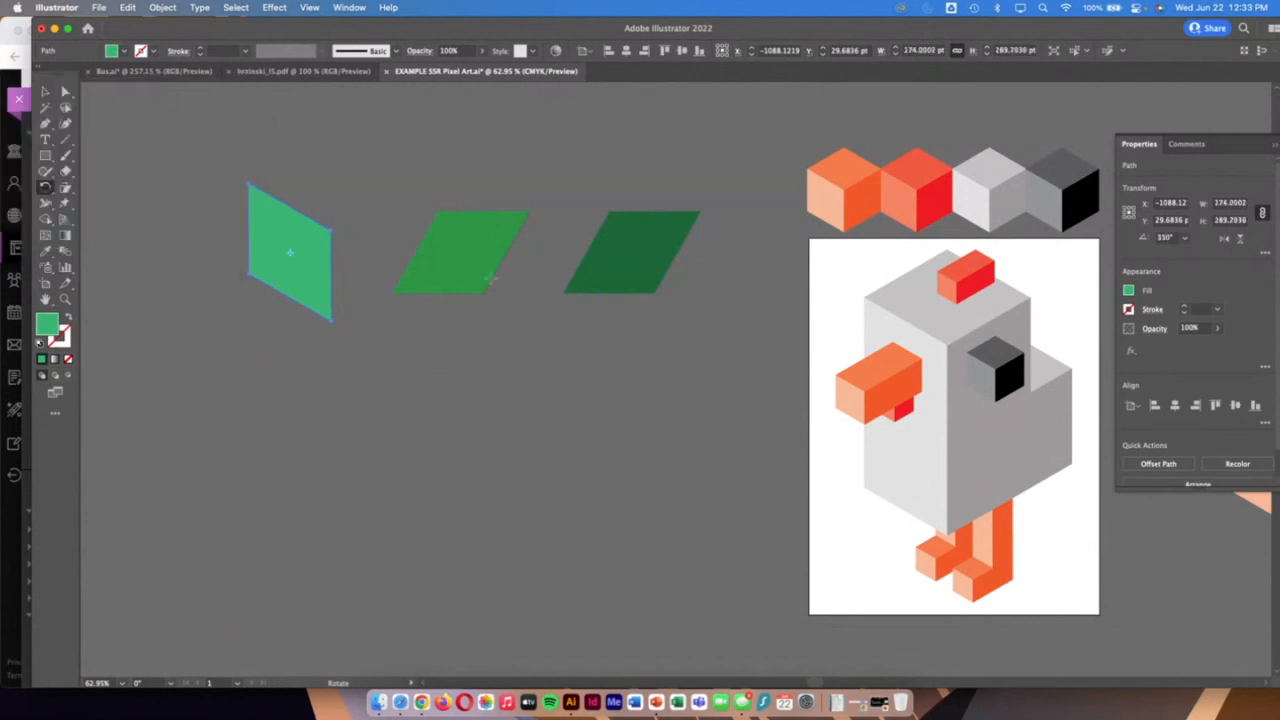
# Rotate the middle medium green parallelogram by -30°
pyautogui.click(45, 91)
pyautogui.click(465, 262)
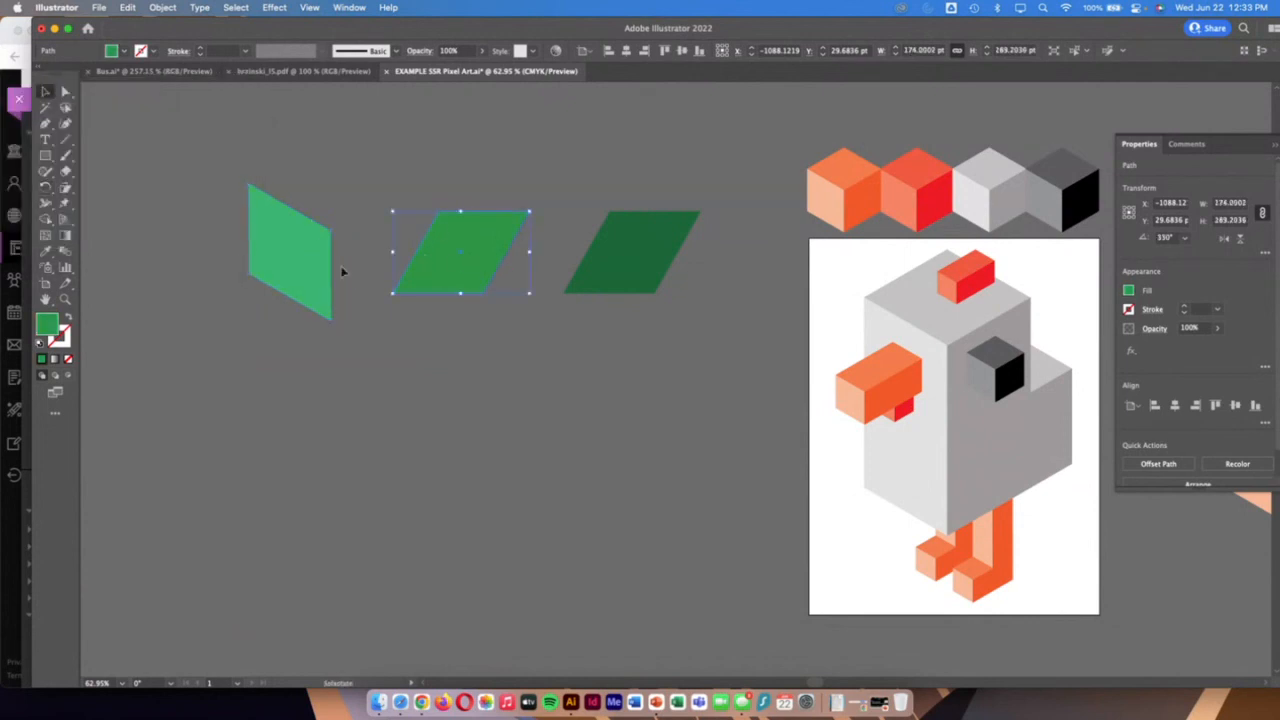
pyautogui.doubleClick(46, 188)
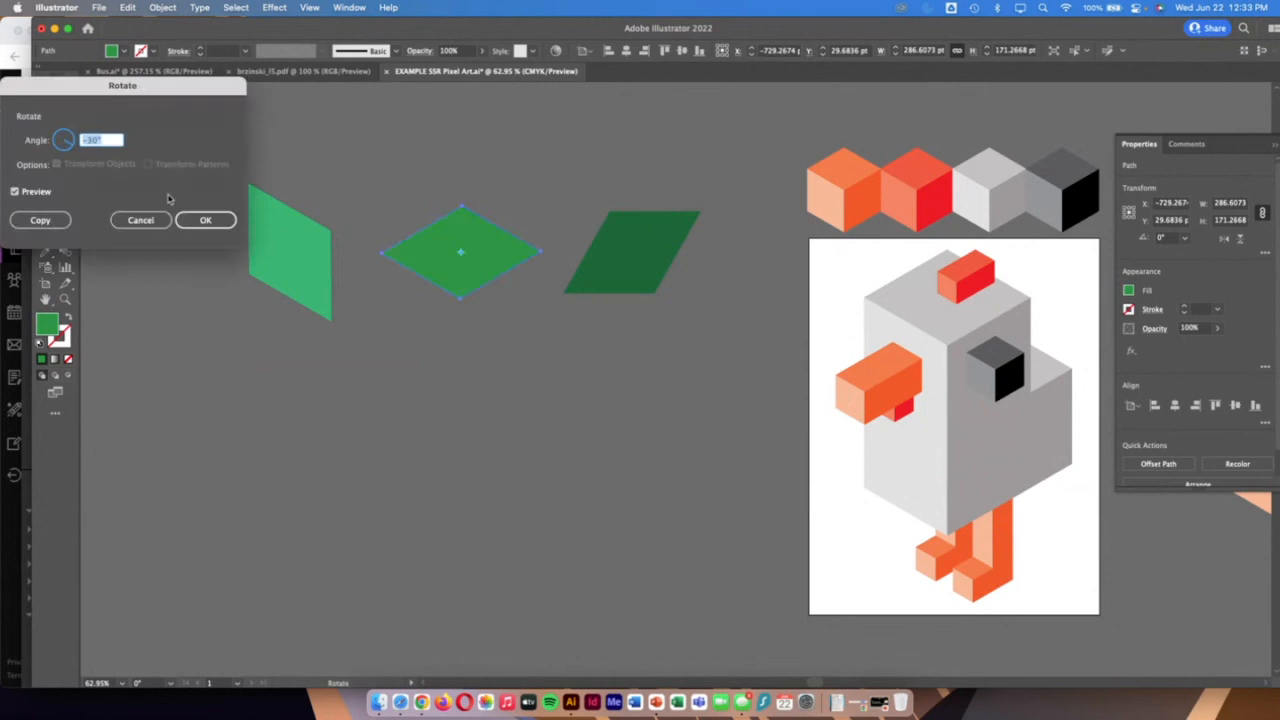
pyautogui.click(205, 222)
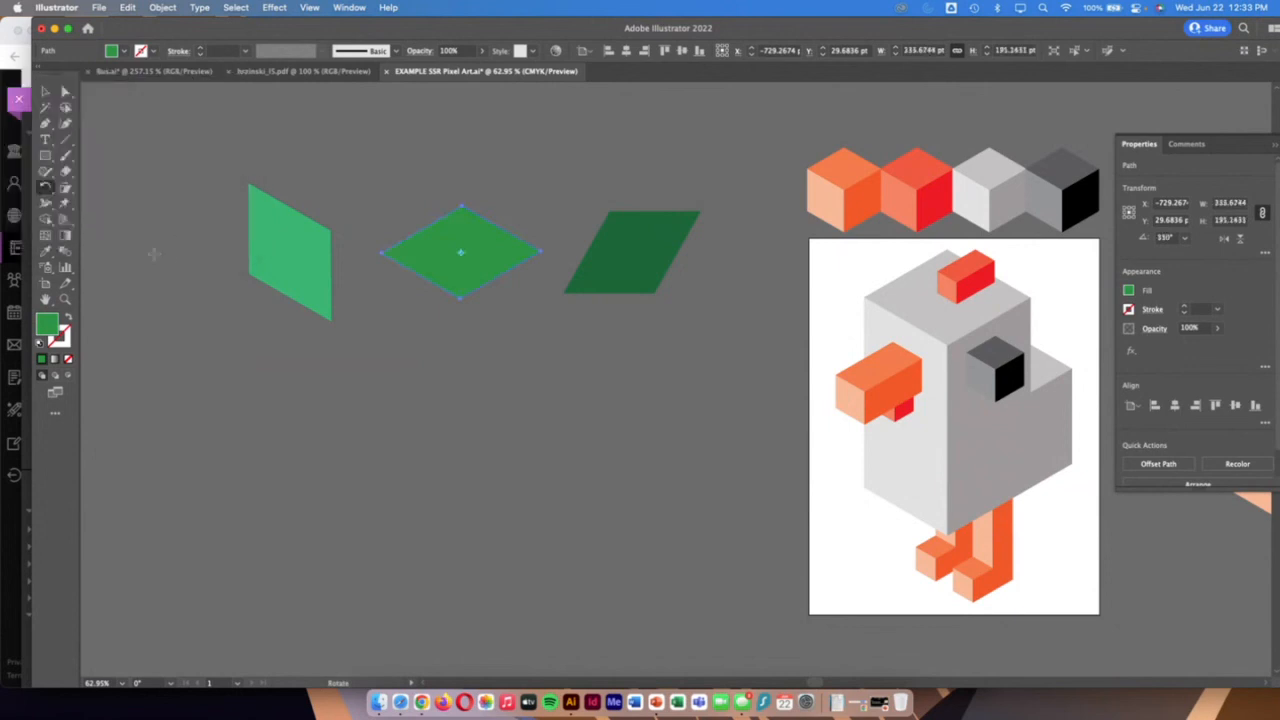
# Rotate the right dark green parallelogram by 30°
pyautogui.click(47, 94)
pyautogui.click(605, 265)
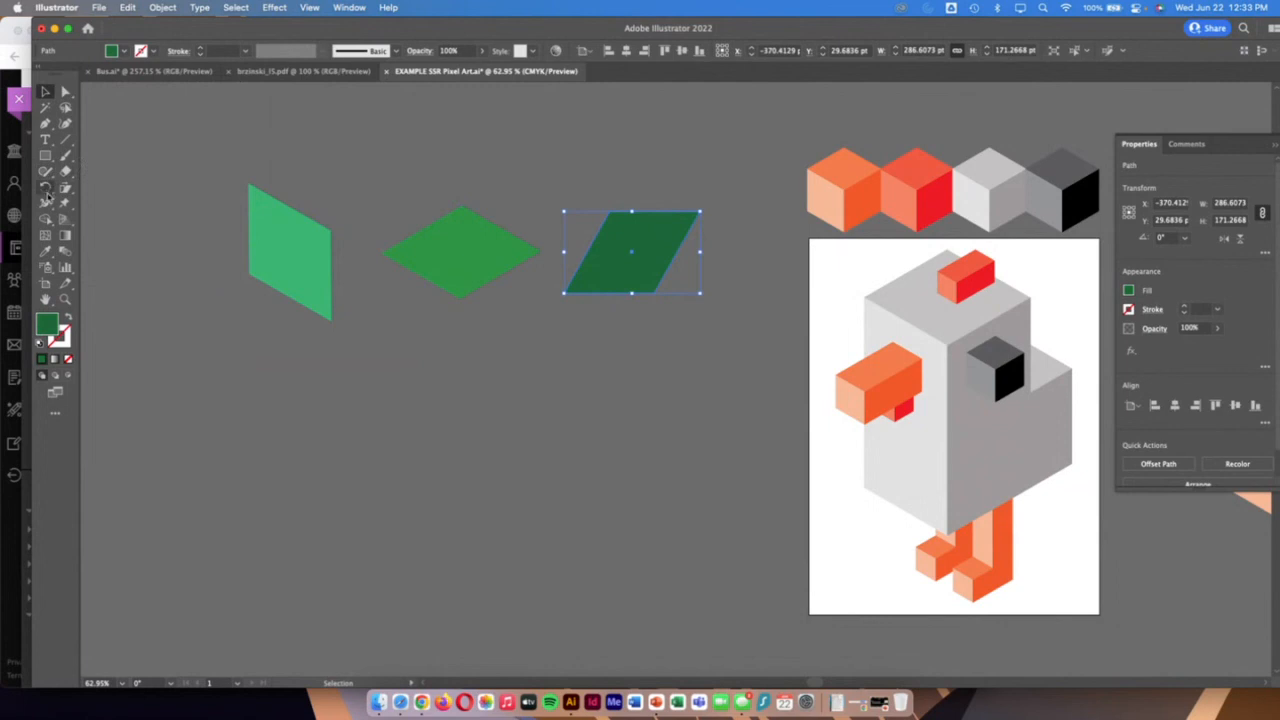
pyautogui.doubleClick(46, 188)
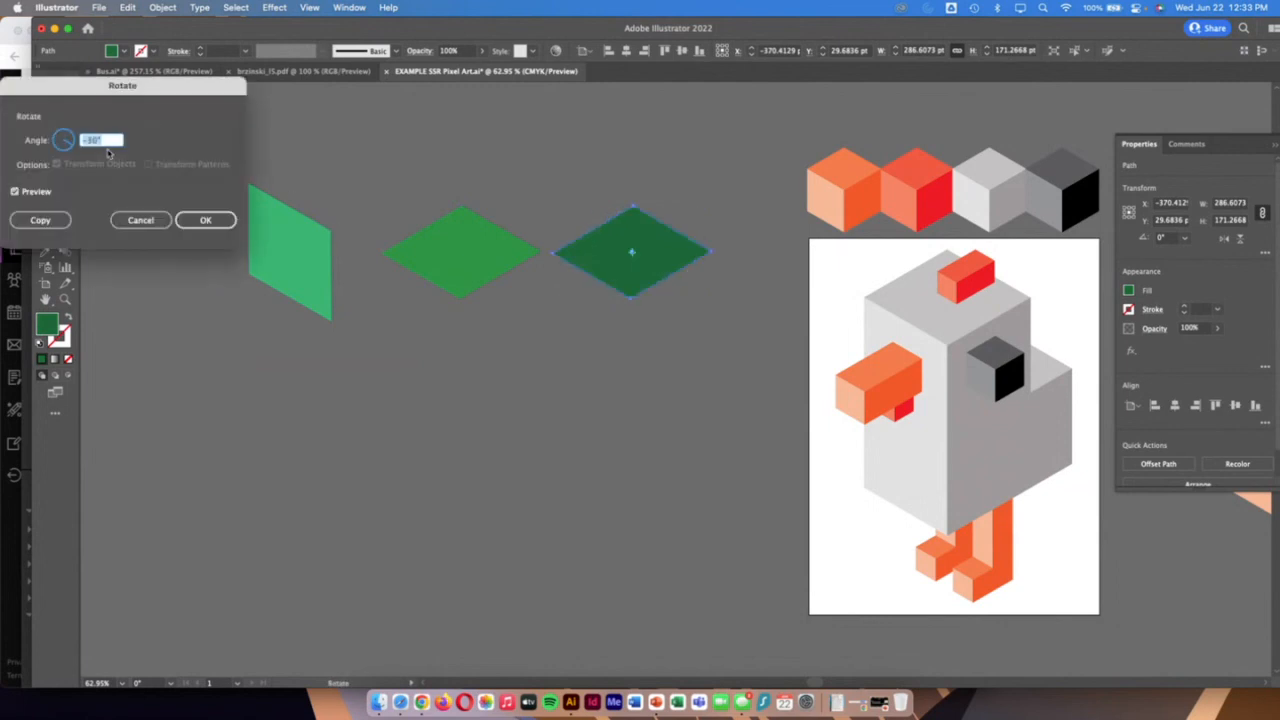
pyautogui.write('3')
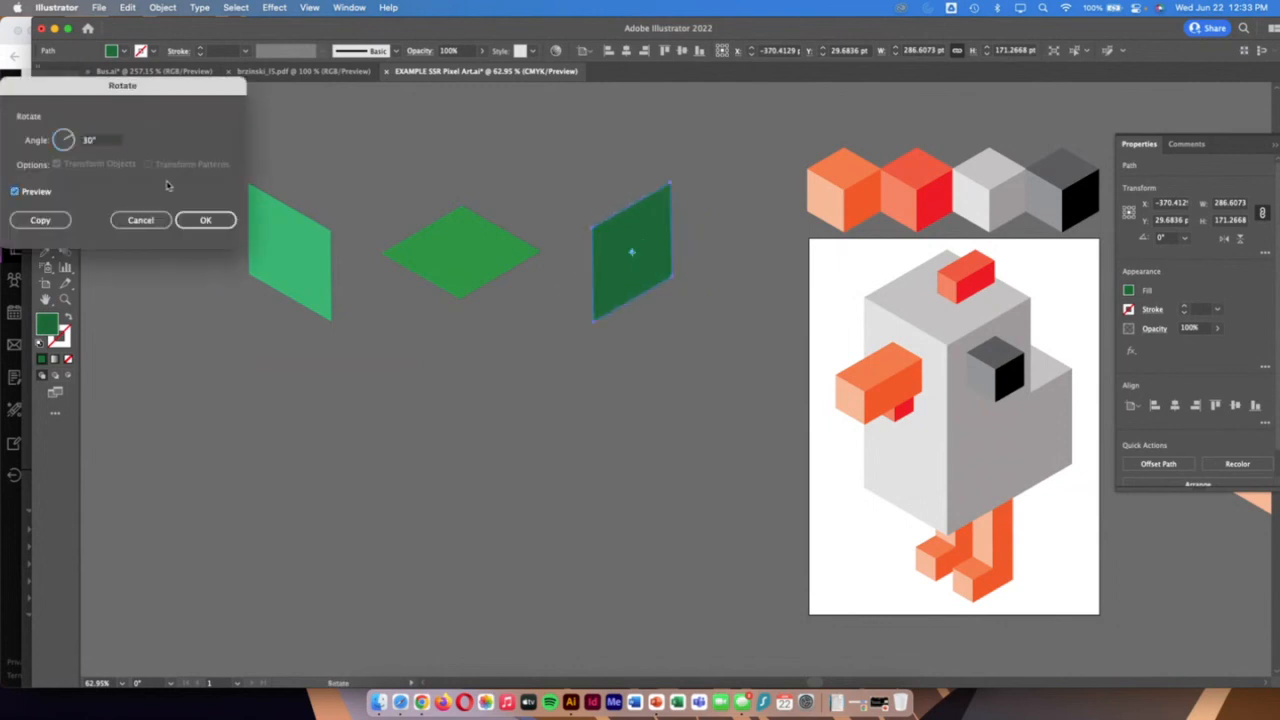
pyautogui.click(206, 219)
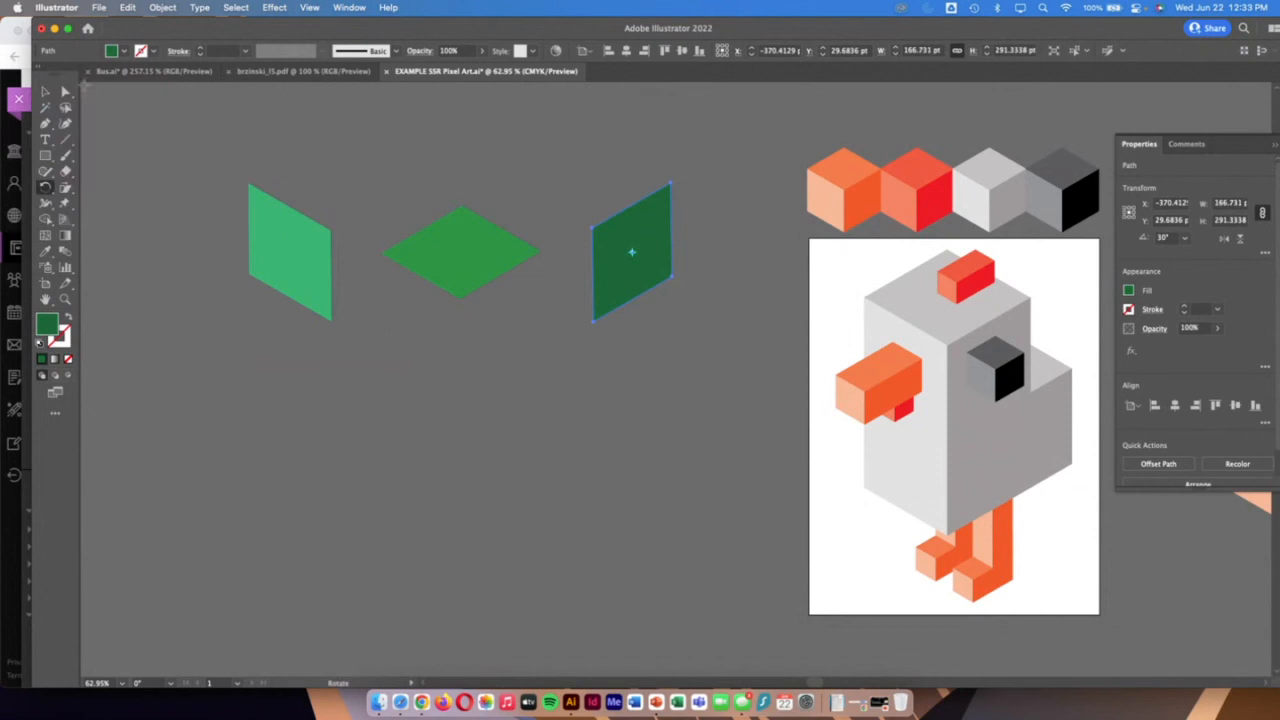
# Assemble the cube by fitting the light green piece under the top's left edge and the dark green piece under its right edge
pyautogui.click(45, 92)
pyautogui.moveTo(295, 278); pyautogui.dragTo(420, 335)
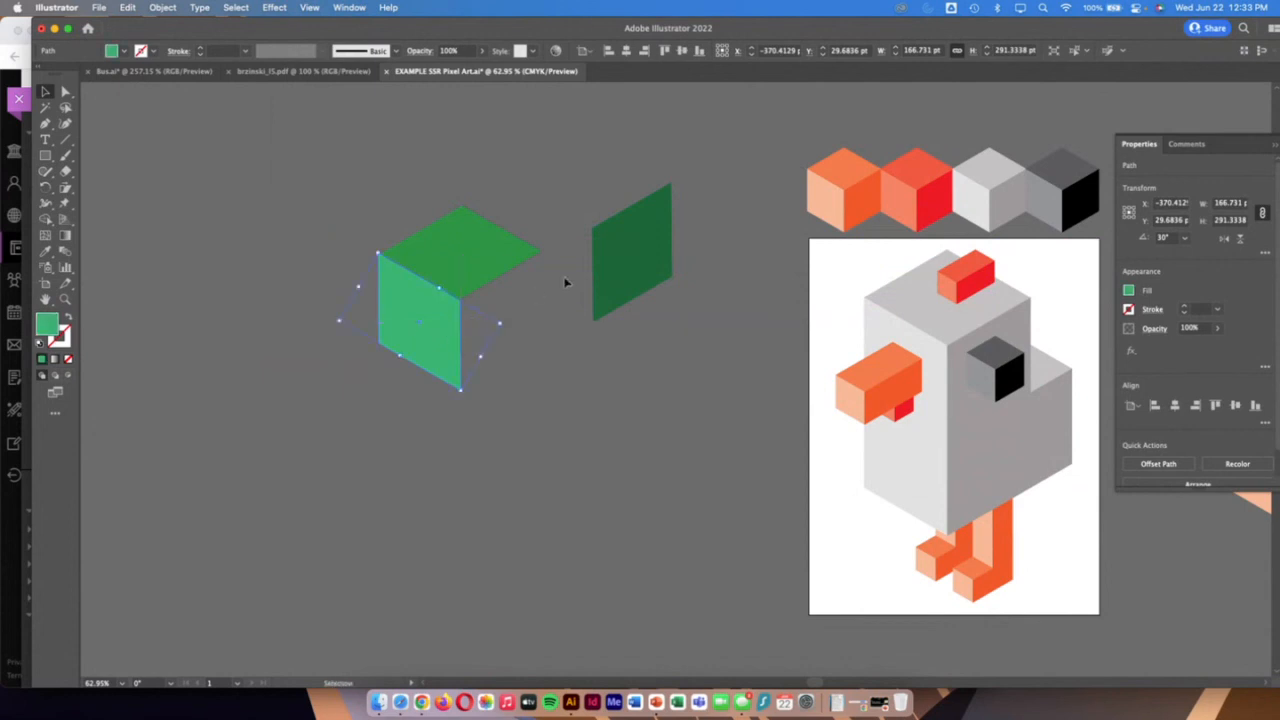
pyautogui.moveTo(640, 245); pyautogui.dragTo(508, 310)
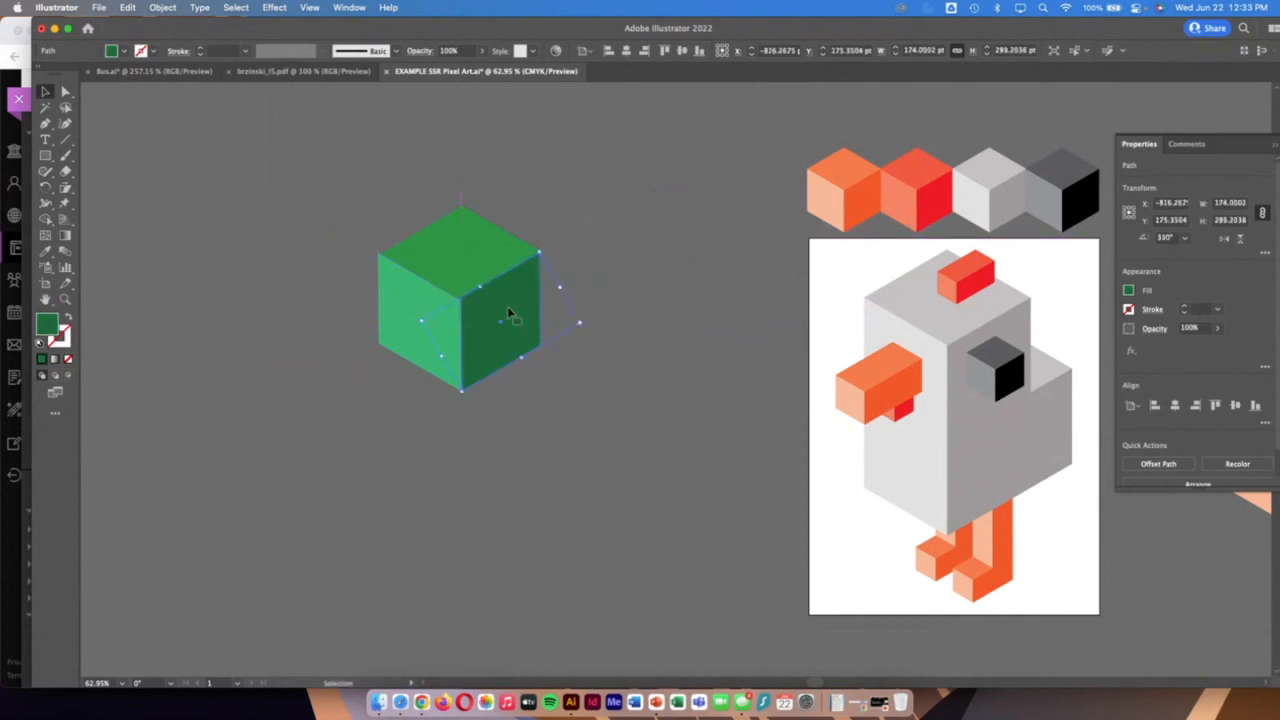
pyautogui.moveTo(486, 241); pyautogui.dragTo(485, 240)
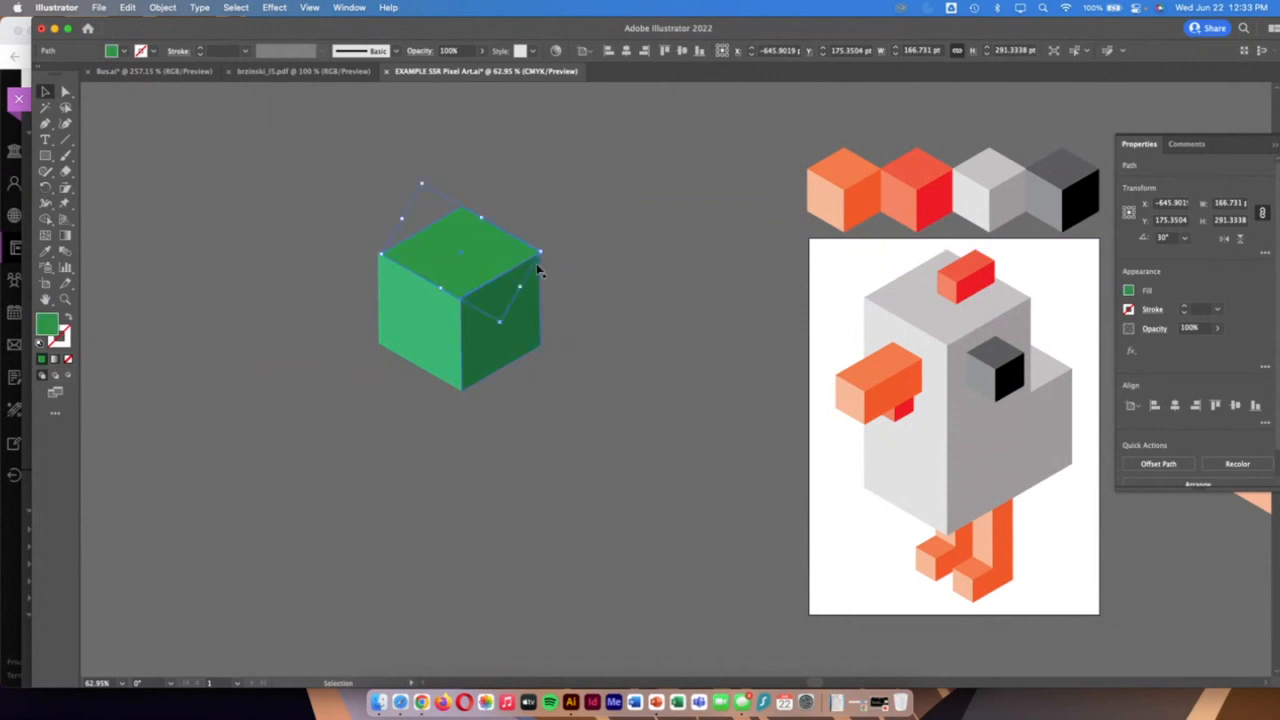
# Group the three cube faces, scale the group to about 165 by 188 pt, and place it beside the orange block in the palette row
pyautogui.moveTo(569, 471); pyautogui.dragTo(390, 265)
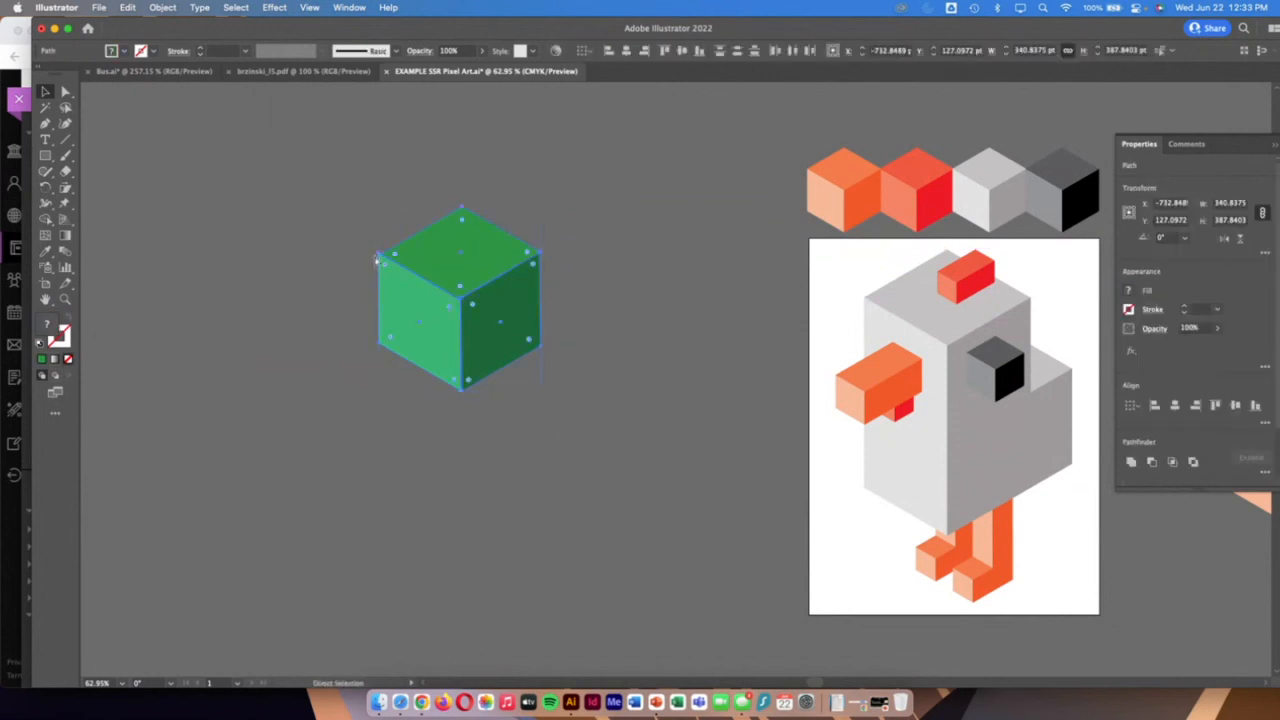
pyautogui.press('super+g')
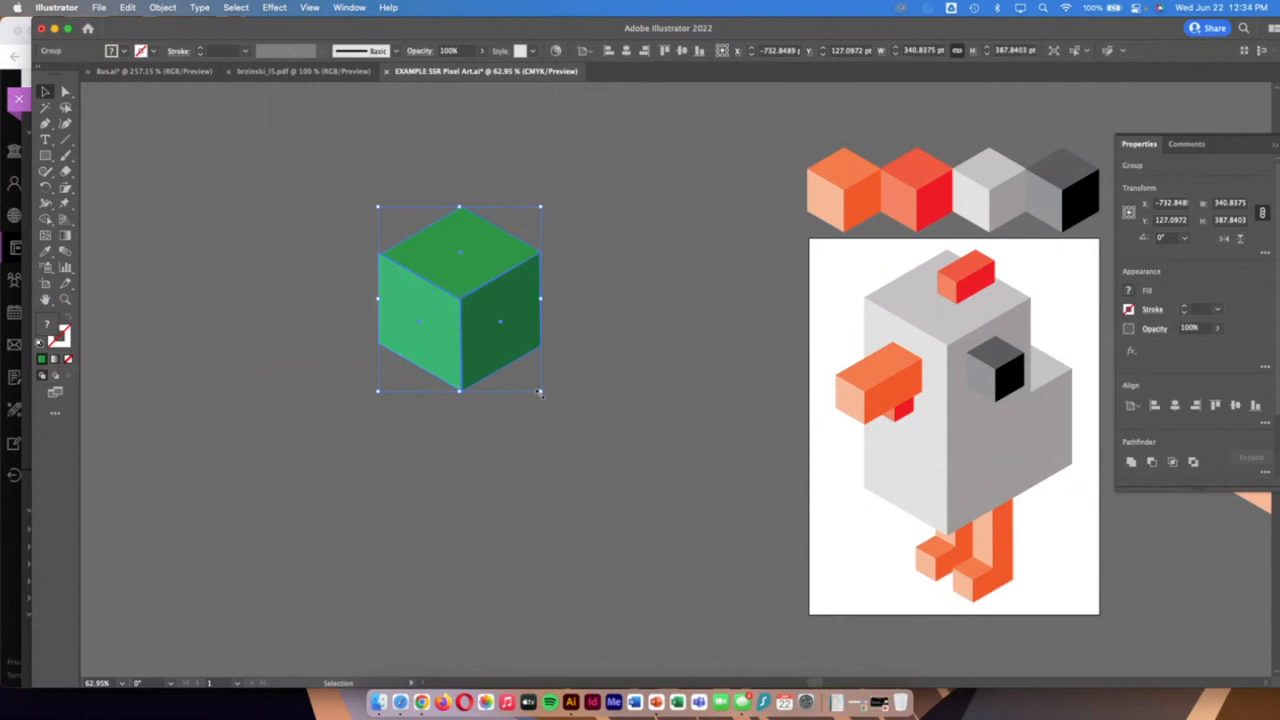
pyautogui.moveTo(540, 393); pyautogui.dragTo(781, 203)
pyautogui.hscroll(5, 820, 204)
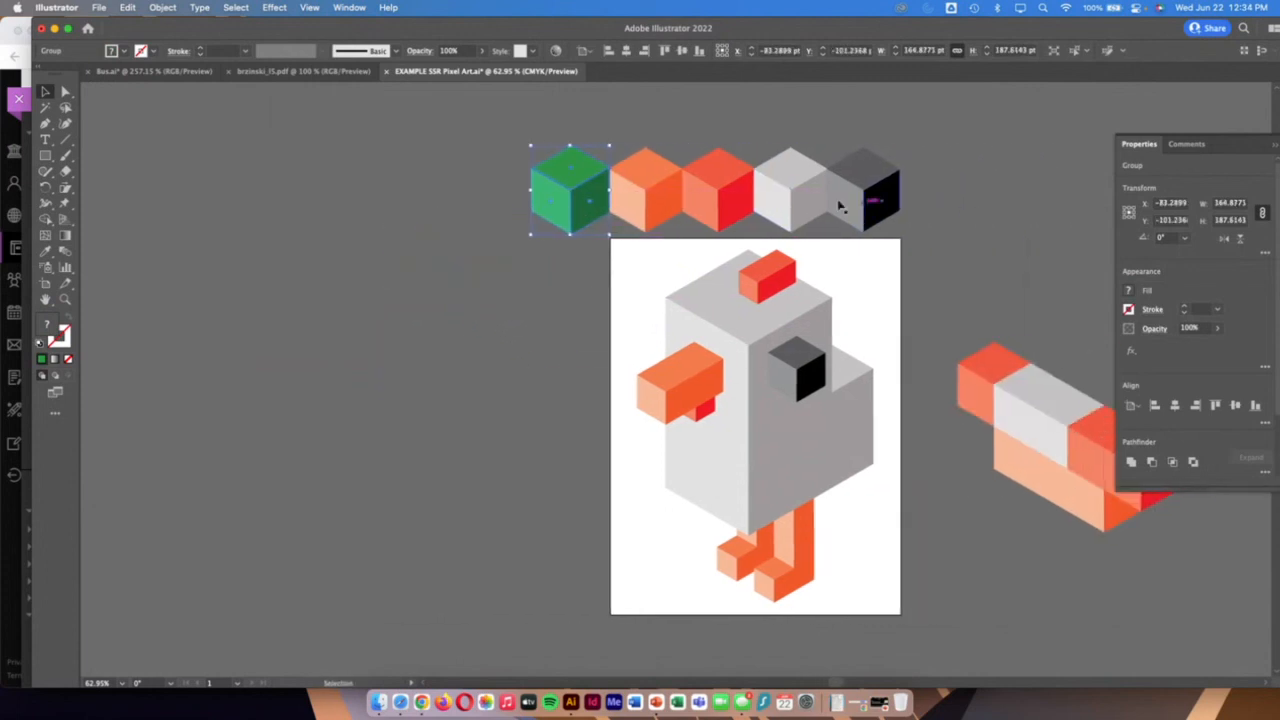
# Move the green block away from the palette row, place a copy to its lower left, and open the copy in isolation mode
pyautogui.moveTo(604, 234); pyautogui.dragTo(314, 300)
pyautogui.doubleClick(314, 300)
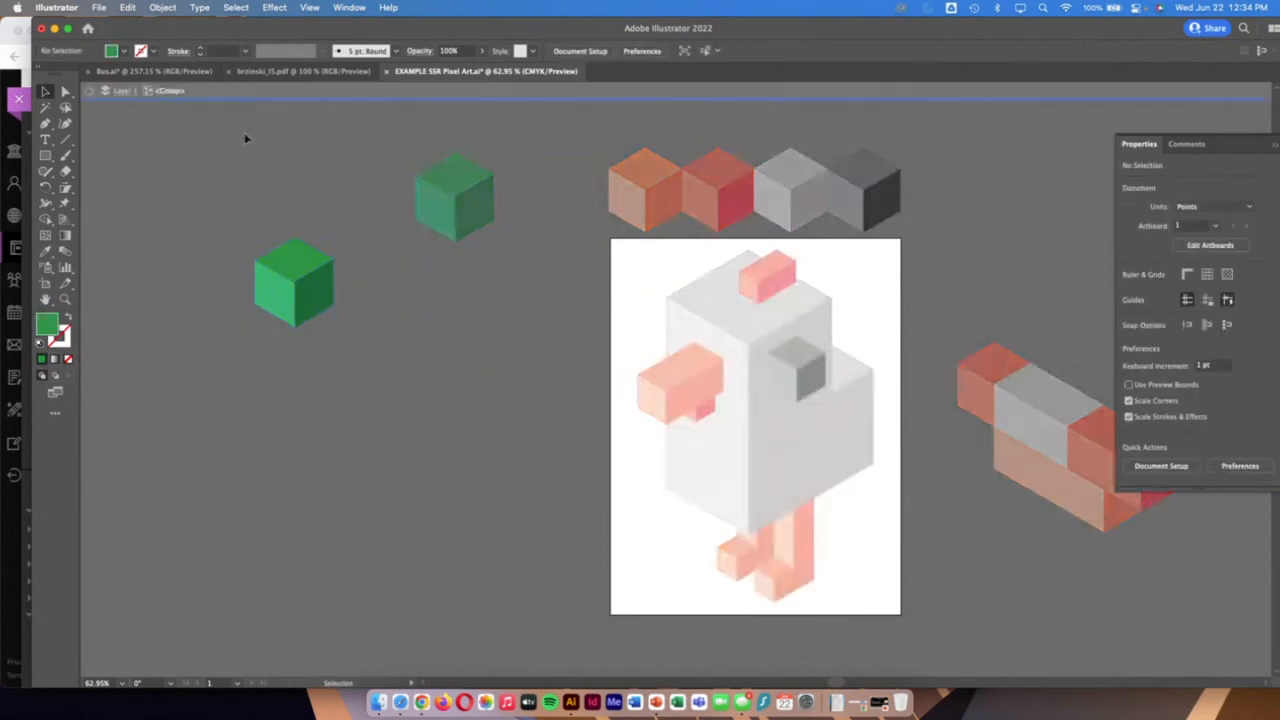
pyautogui.click(123, 51)
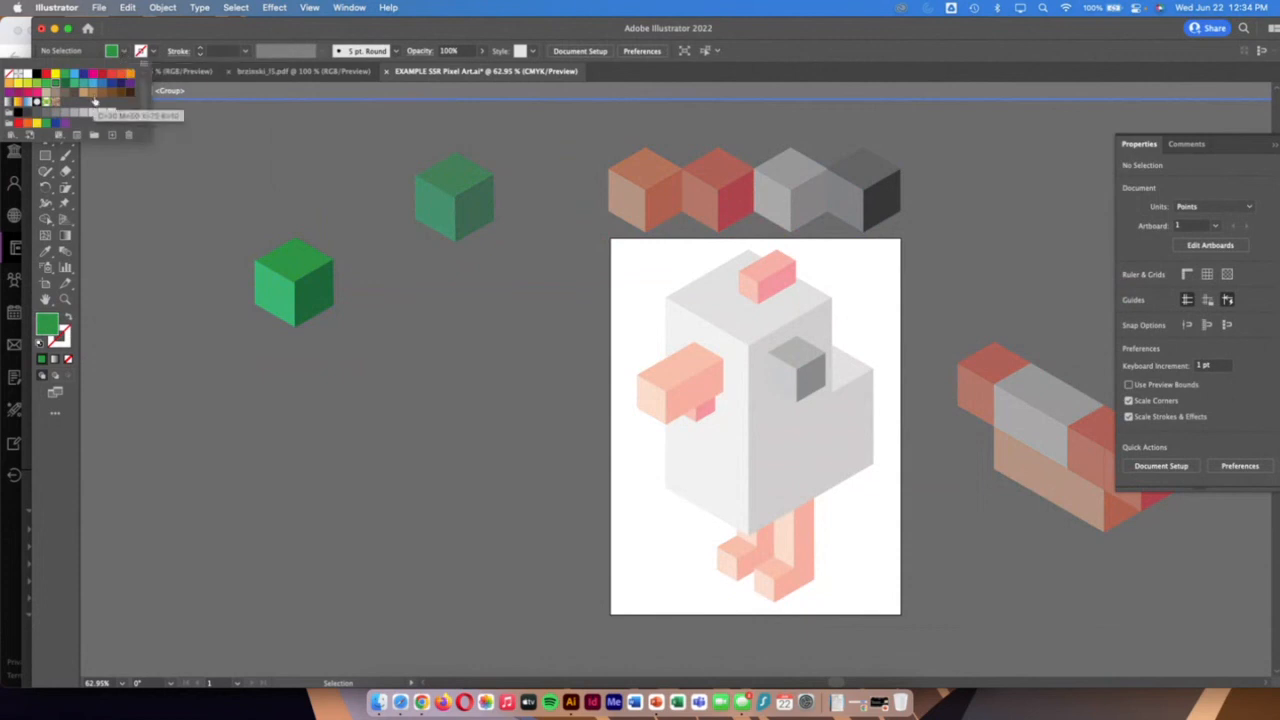
pyautogui.click(121, 93)
pyautogui.click(365, 343)
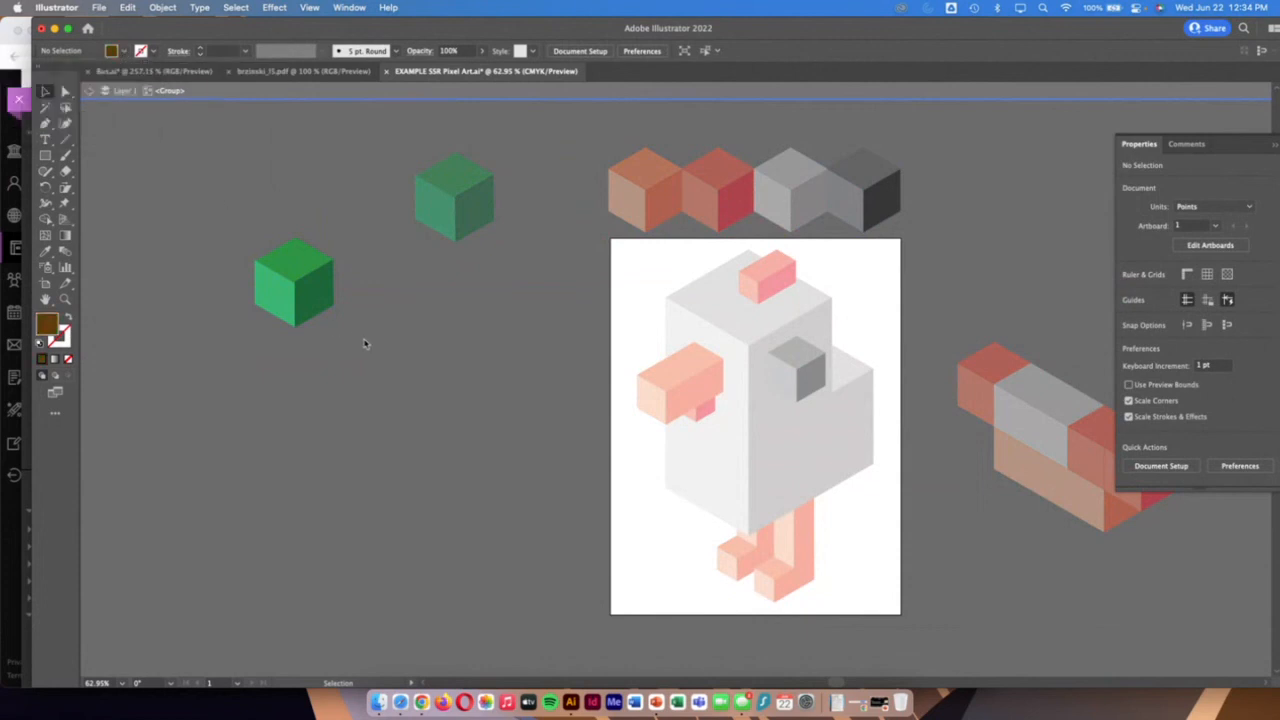
# Fill the right face of the copied block with a brown swatch
pyautogui.click(316, 288)
pyautogui.click(123, 51)
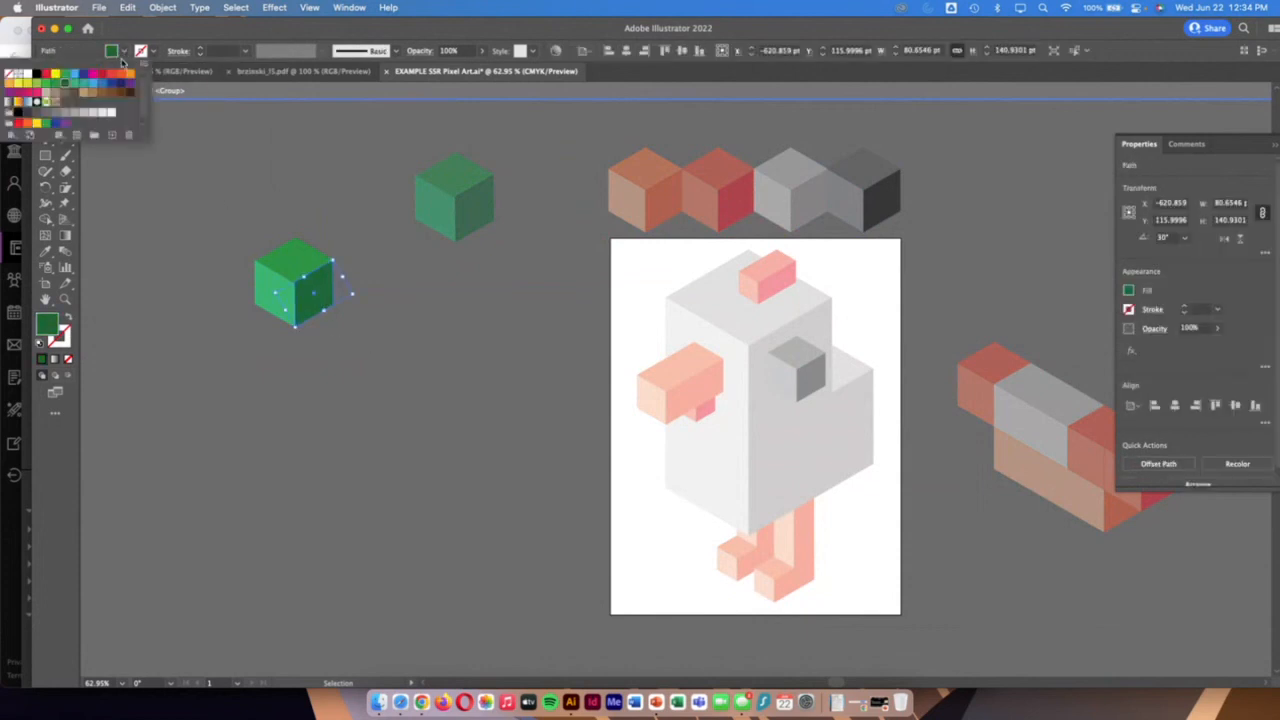
pyautogui.click(113, 94)
# Fill the copied block's top face with a medium brown swatch and its left face with a light tan swatch
pyautogui.click(302, 262)
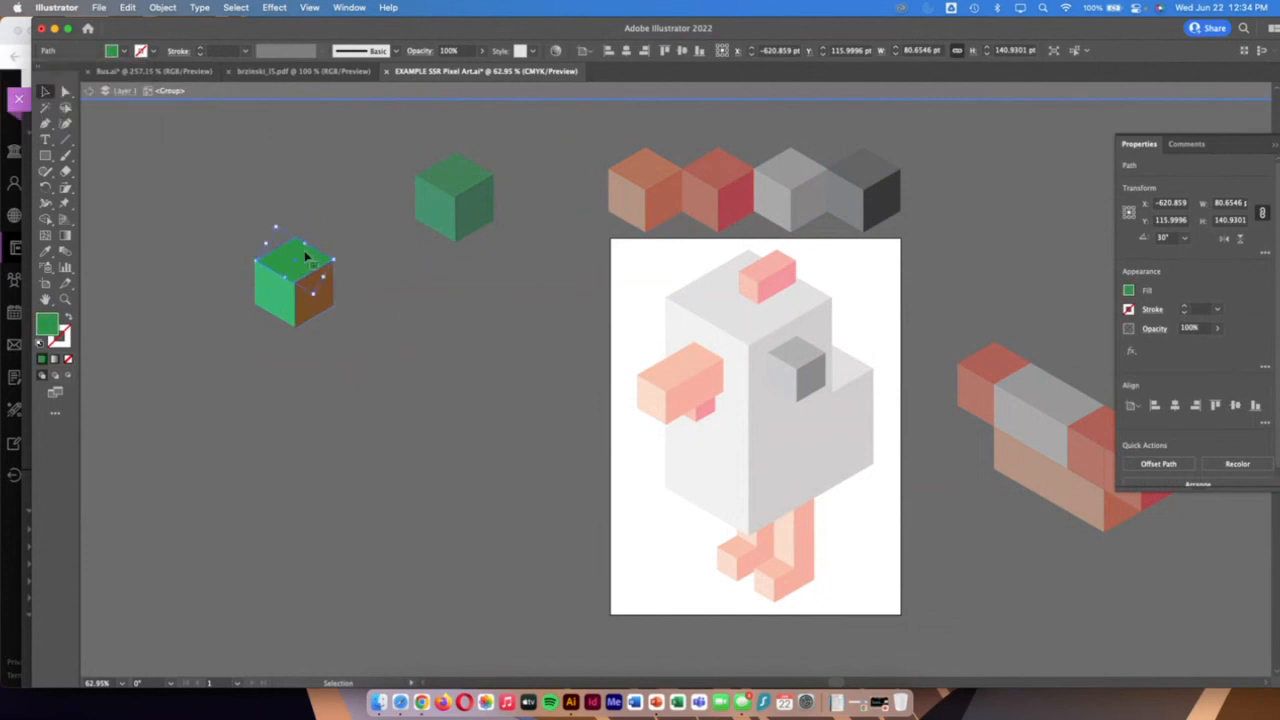
pyautogui.click(123, 51)
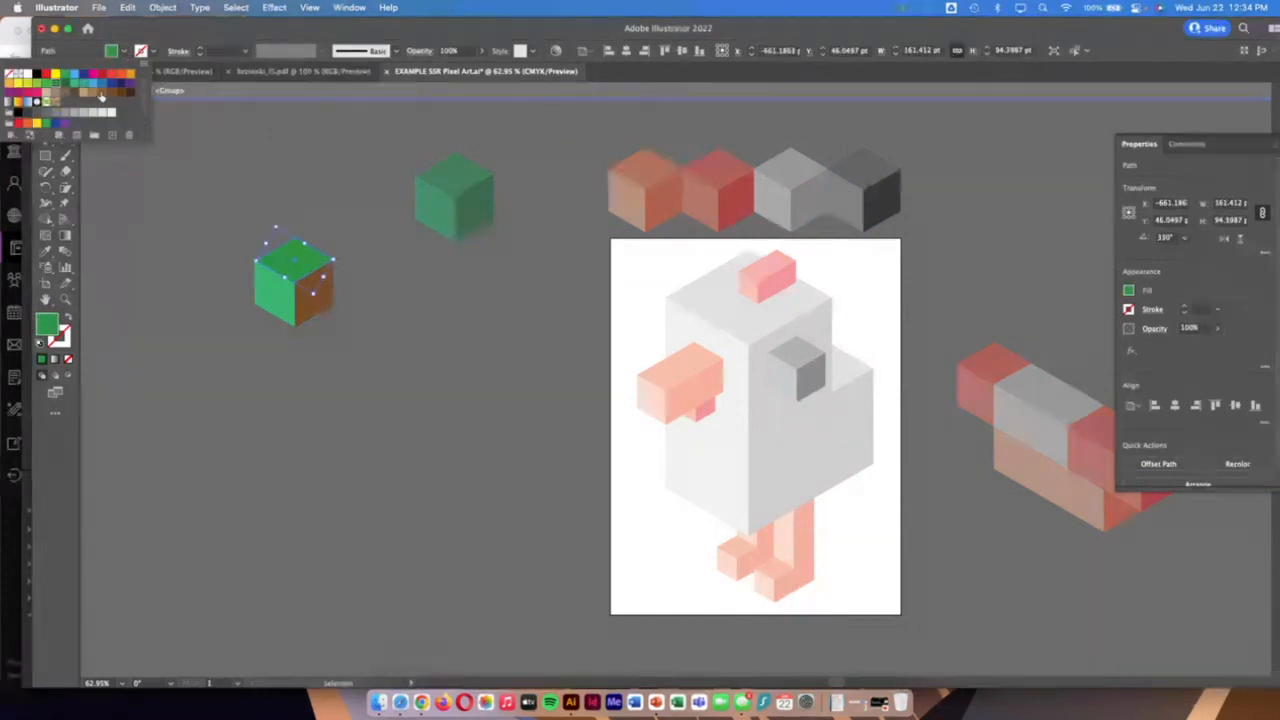
pyautogui.click(101, 95)
pyautogui.click(272, 300)
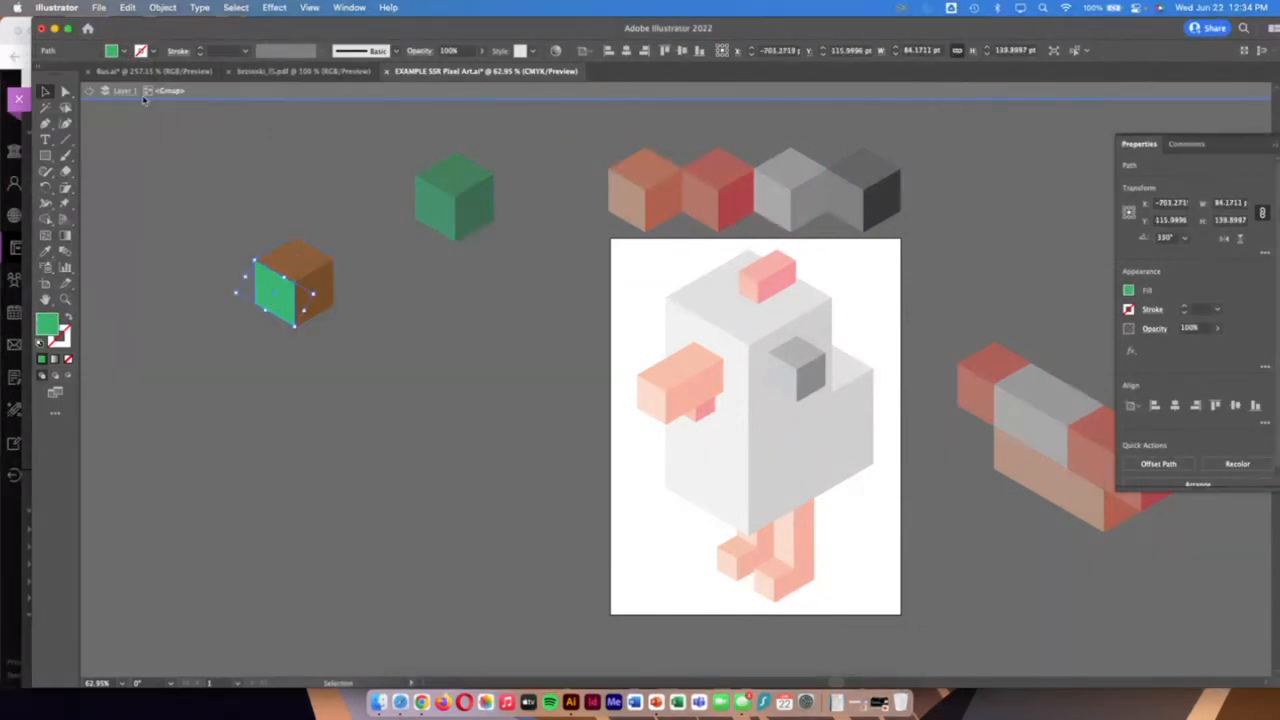
pyautogui.click(123, 51)
pyautogui.click(84, 92)
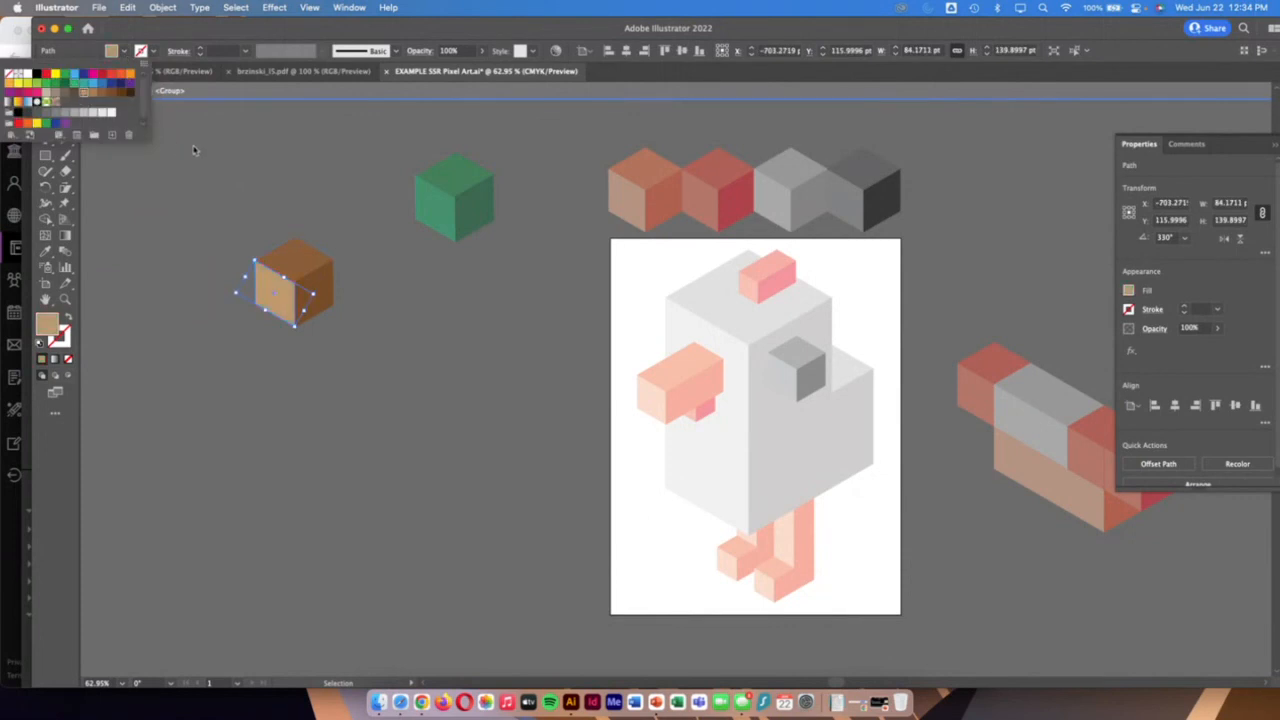
pyautogui.click(343, 257)
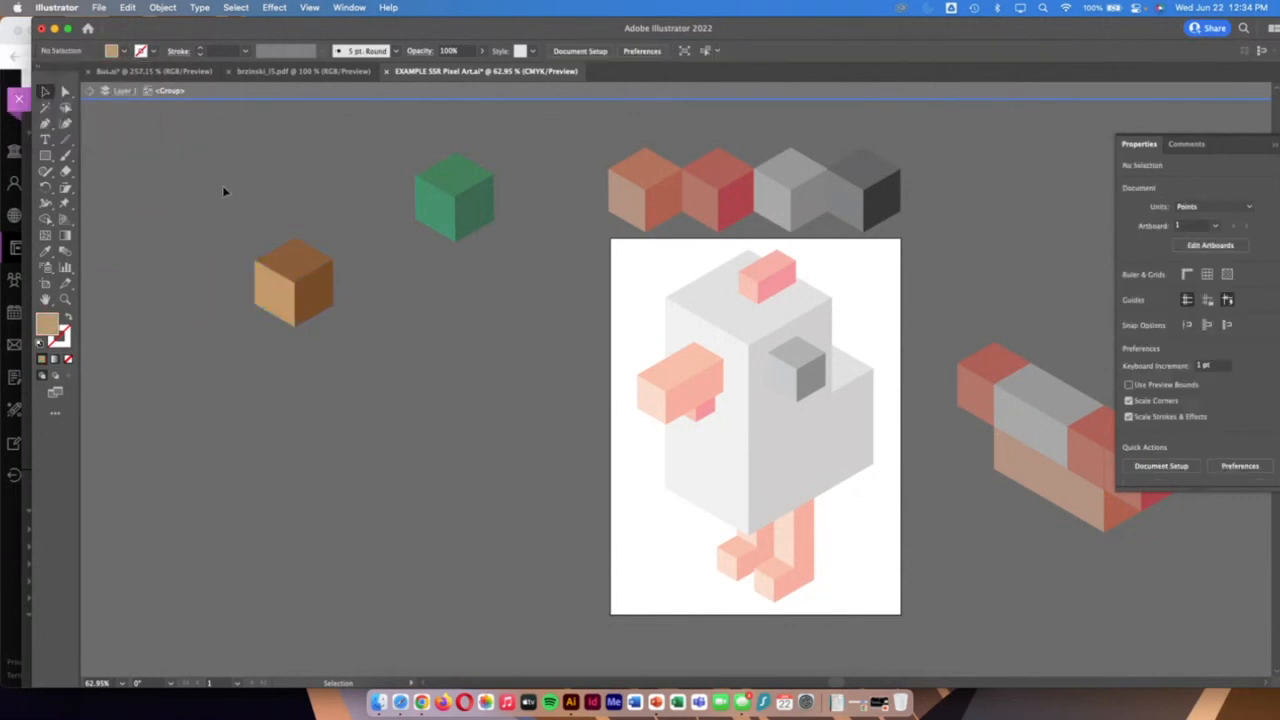
# Exit isolation mode and place the brown block in the palette row between the green and orange blocks
pyautogui.doubleClick(368, 304)
pyautogui.moveTo(310, 300); pyautogui.dragTo(575, 218)
pyautogui.hscroll(5, 797, 265)
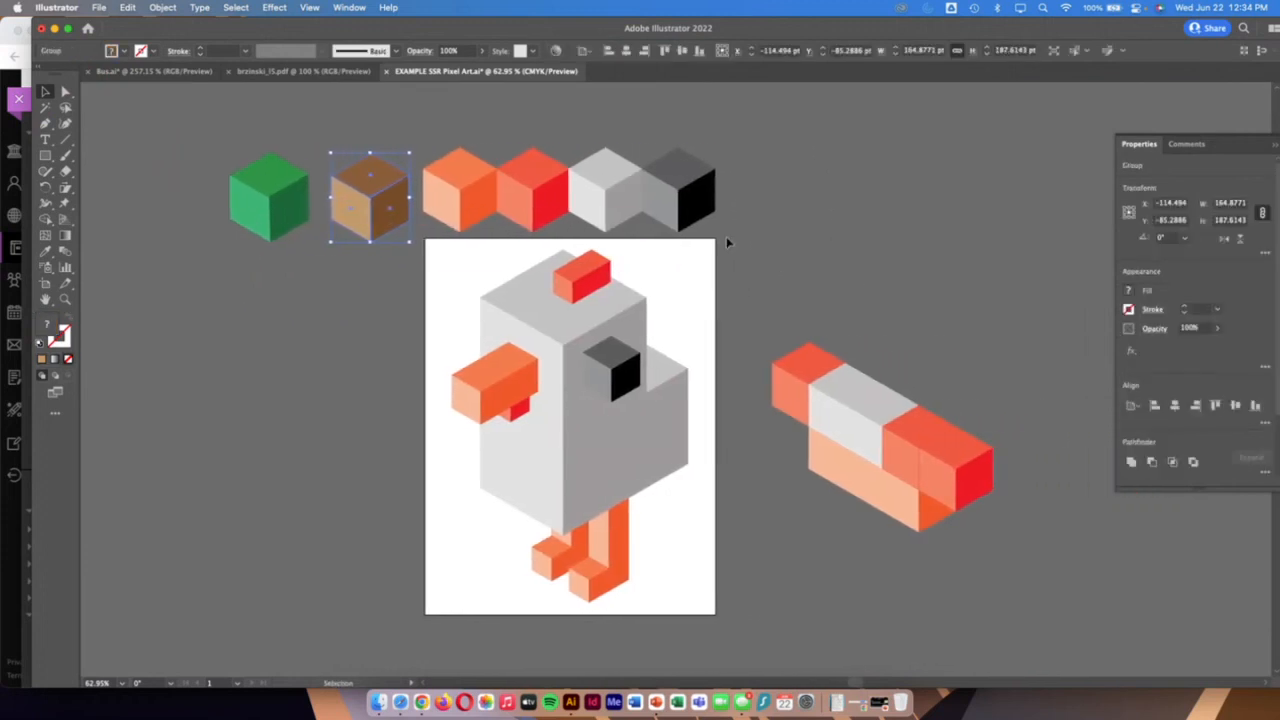
# Stack the dark grey palette block and a copy of it side by side on the front end of the multicoloured block arrangement
pyautogui.click(707, 208)
pyautogui.moveTo(707, 208); pyautogui.dragTo(966, 446)
pyautogui.click(1026, 530)
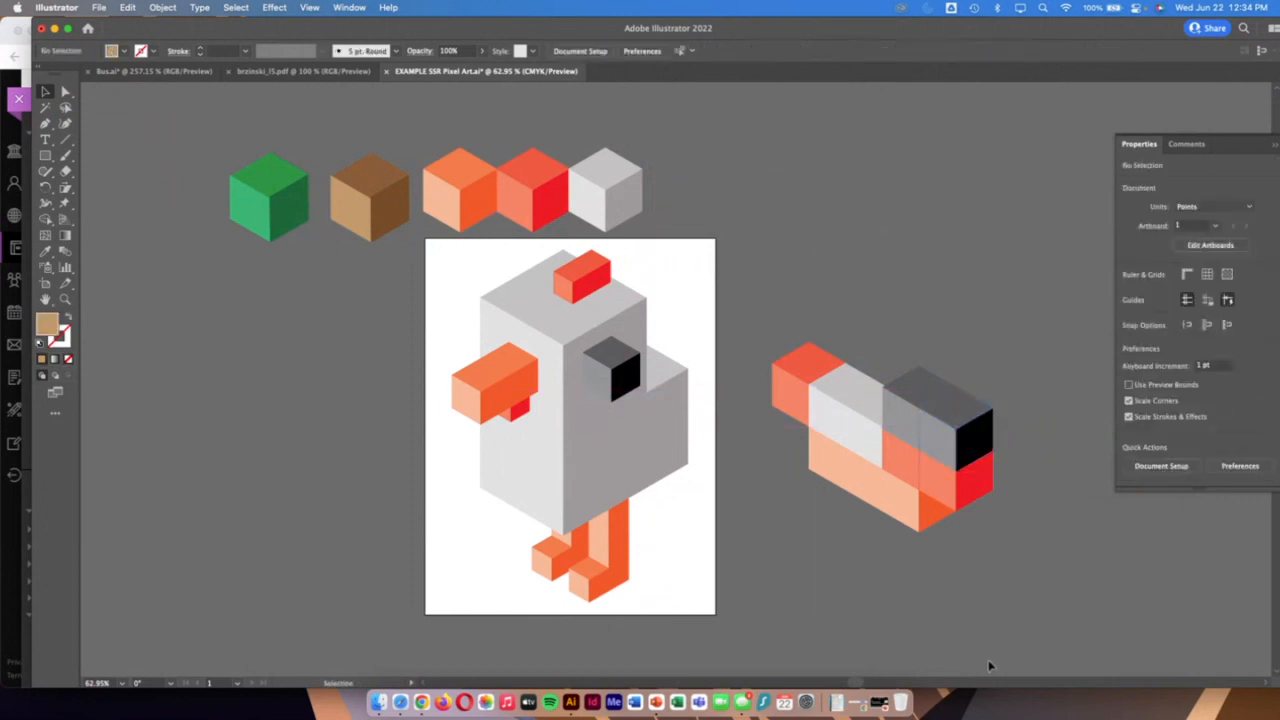
# Open the chicken group in isolation mode and examine the large grey blocks that form its head and body
pyautogui.click(561, 414)
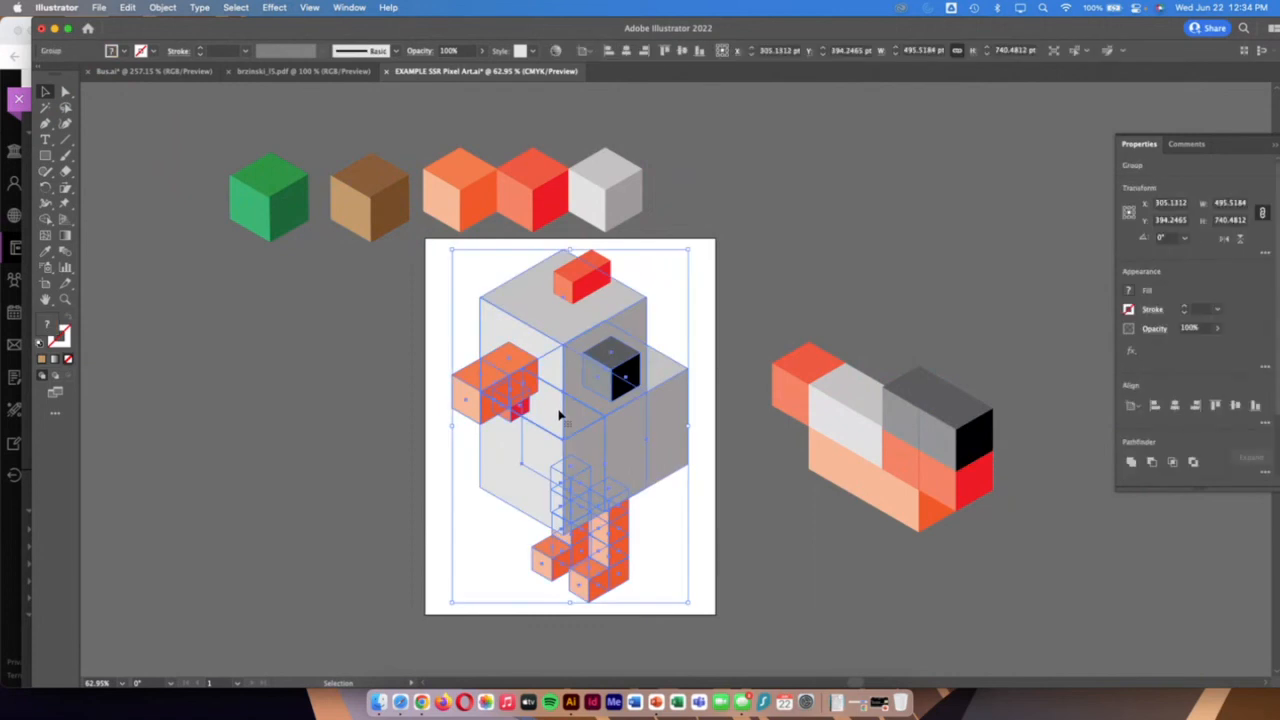
pyautogui.click(793, 343)
pyautogui.doubleClick(576, 328)
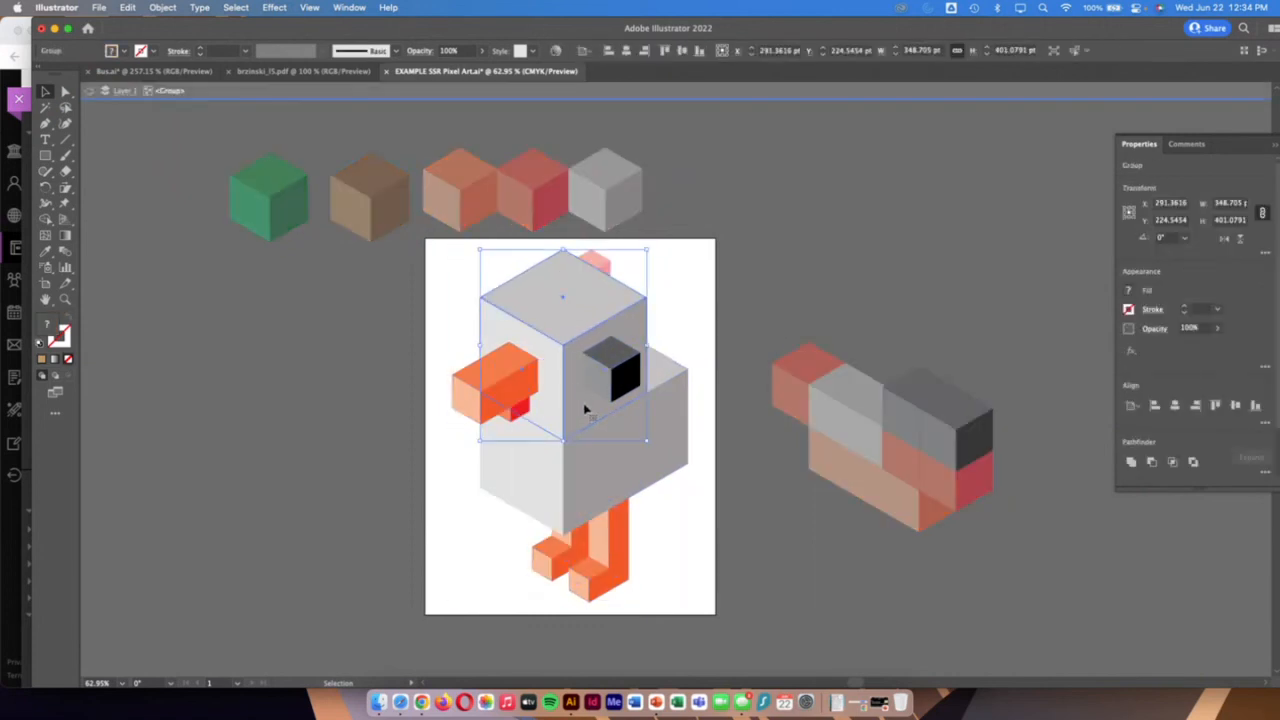
pyautogui.click(605, 478)
pyautogui.click(676, 449)
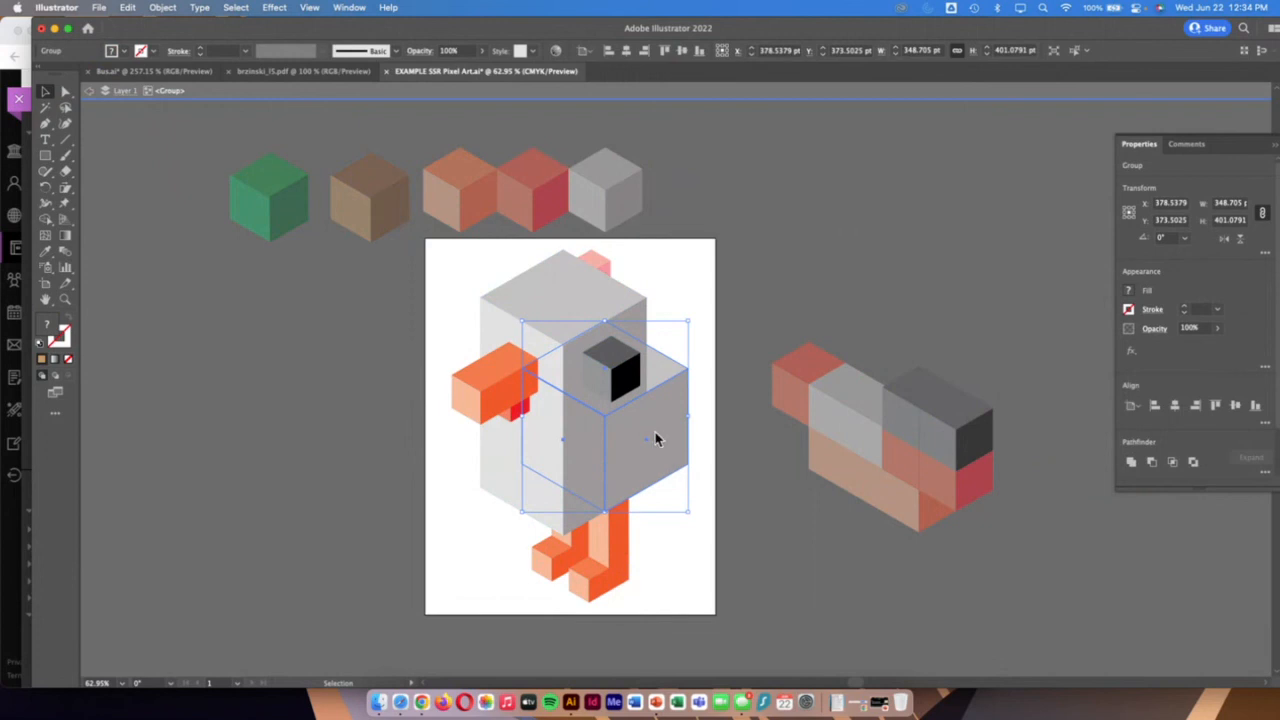
pyautogui.click(823, 249)
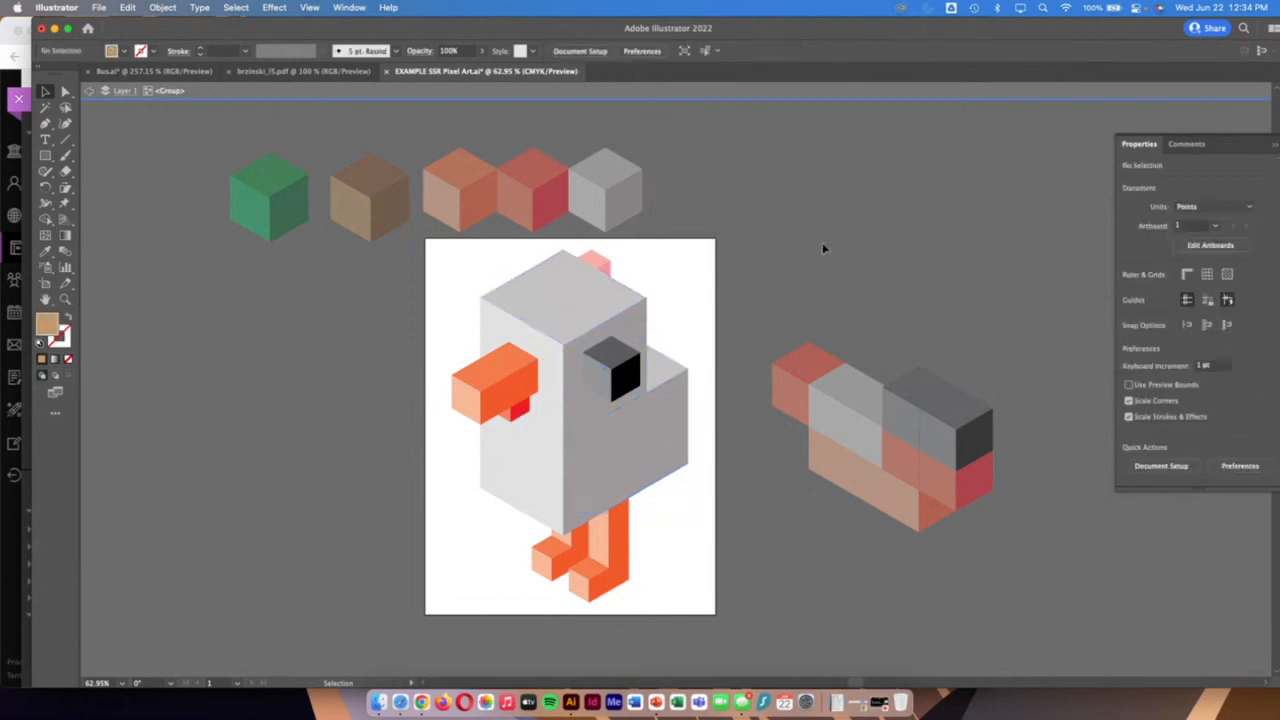
# Switch to Chrome to review the Pixel Art assignment's remaining instructions and example images, and return to Illustrator
pyautogui.click(3, 284)
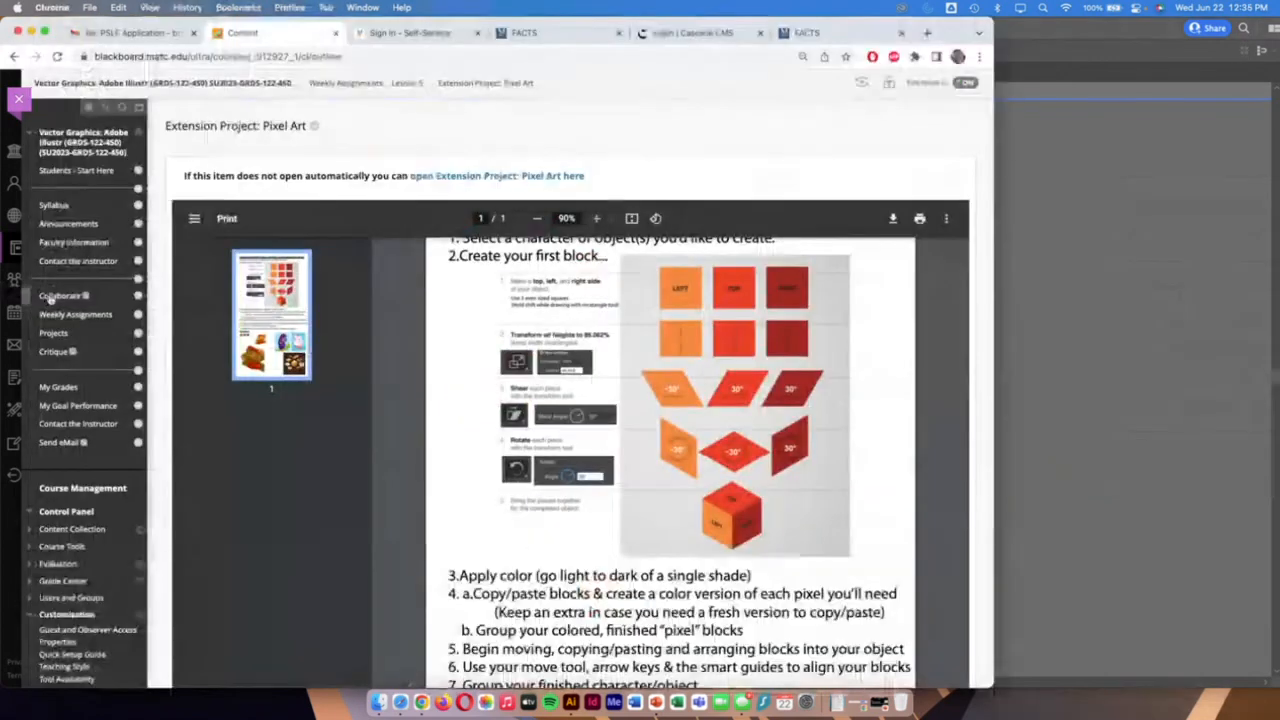
pyautogui.scroll(-5, 815, 467)
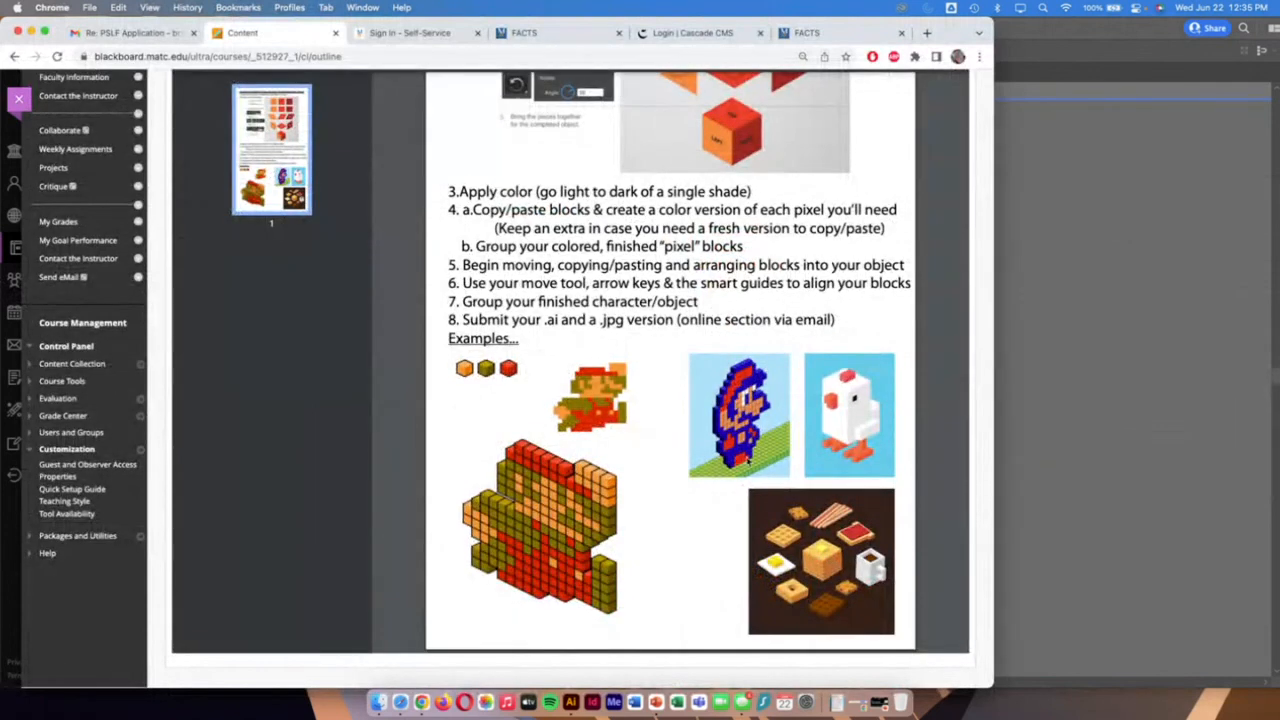
pyautogui.click(1125, 370)
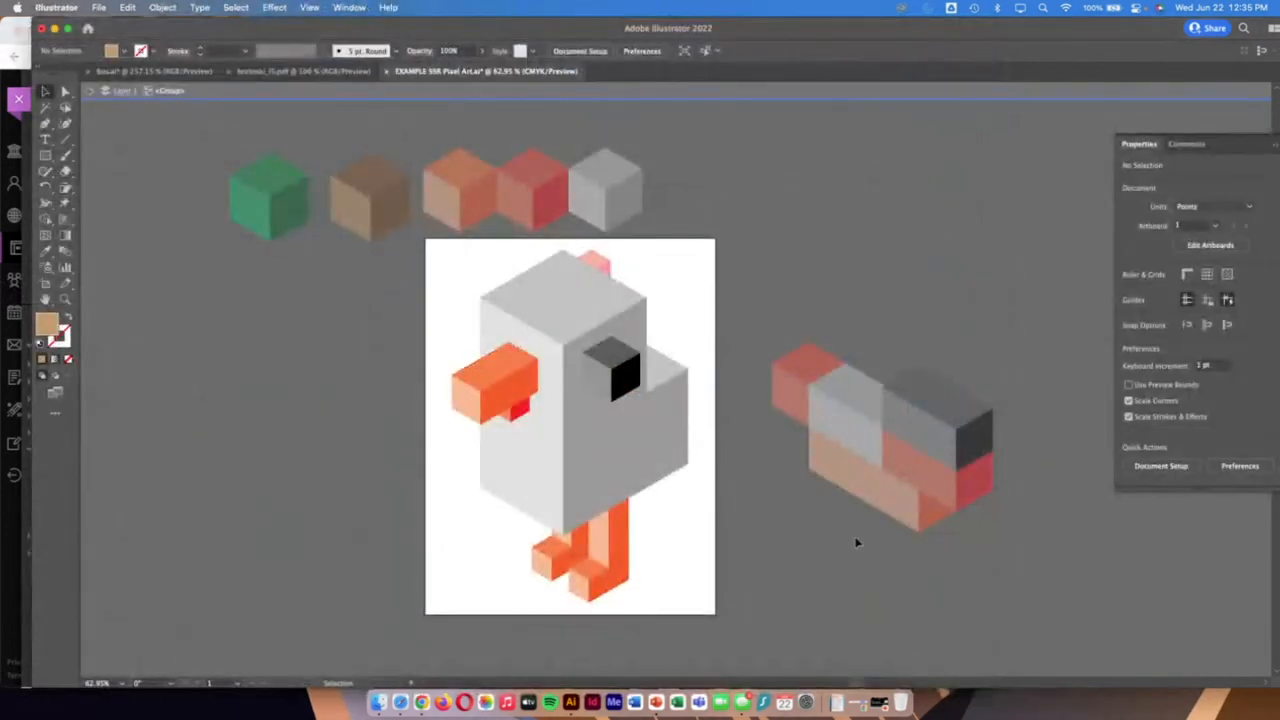
# Place a copy of the red palette block behind the two dark grey blocks on the stack, and bring the dark grey blocks to the front
pyautogui.click(535, 195)
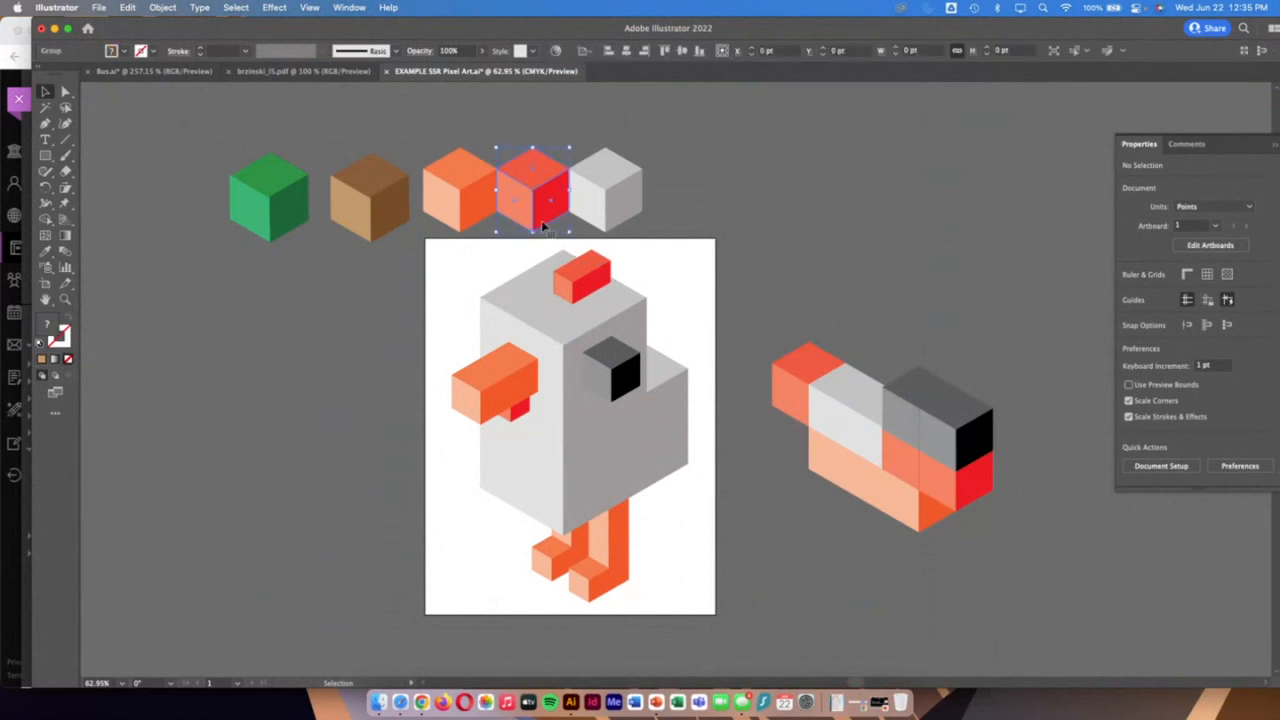
pyautogui.moveTo(543, 215); pyautogui.dragTo(955, 455)
pyautogui.rightClick(955, 455)
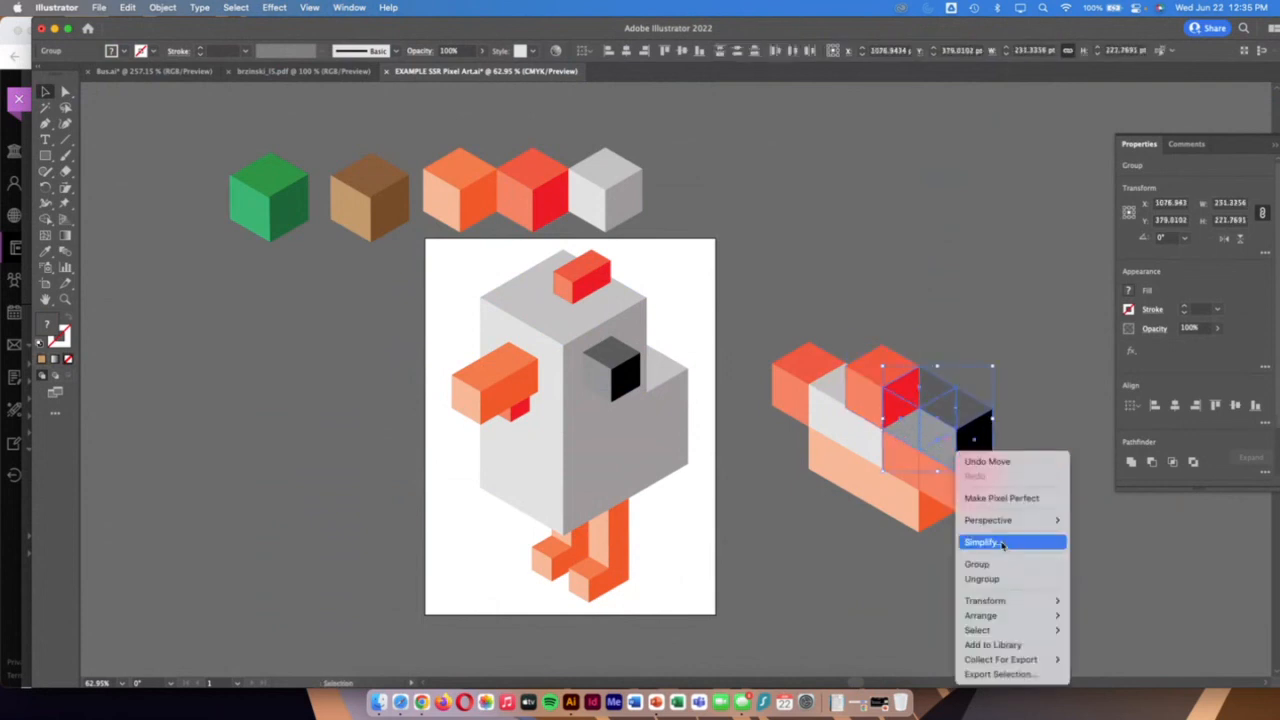
pyautogui.moveTo(1020, 614)
pyautogui.click(1100, 610)
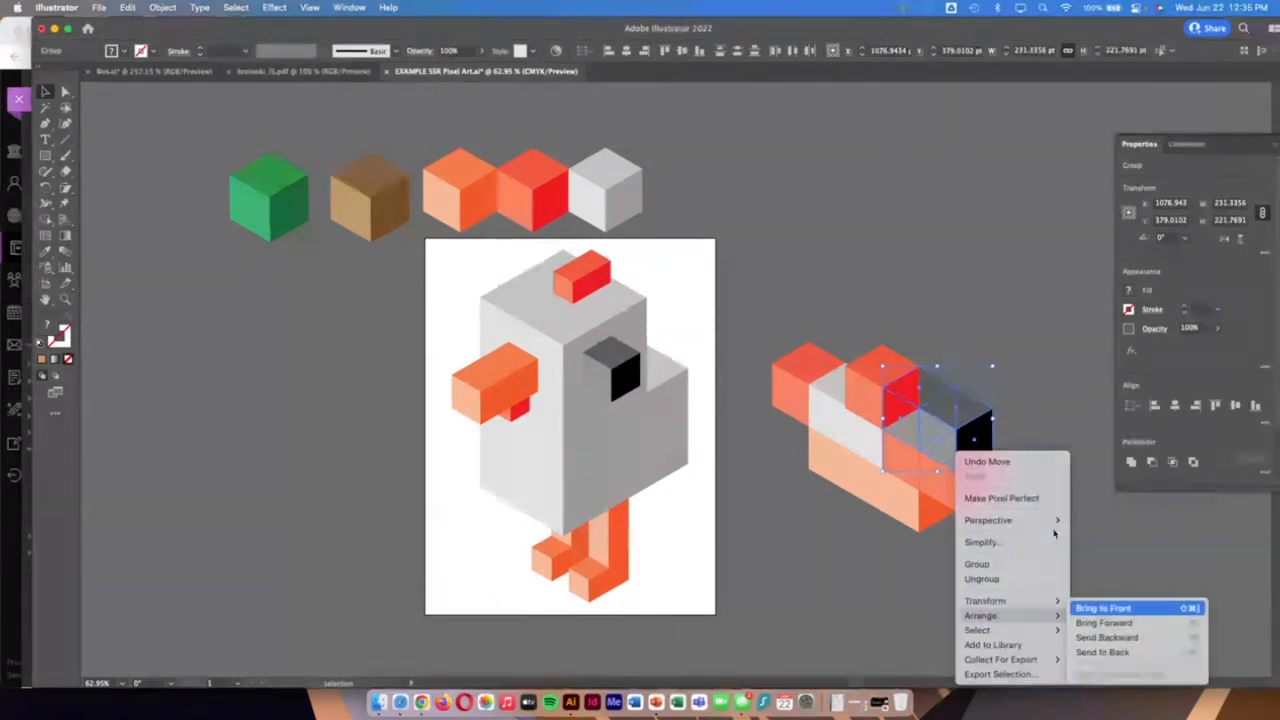
pyautogui.click(962, 585)
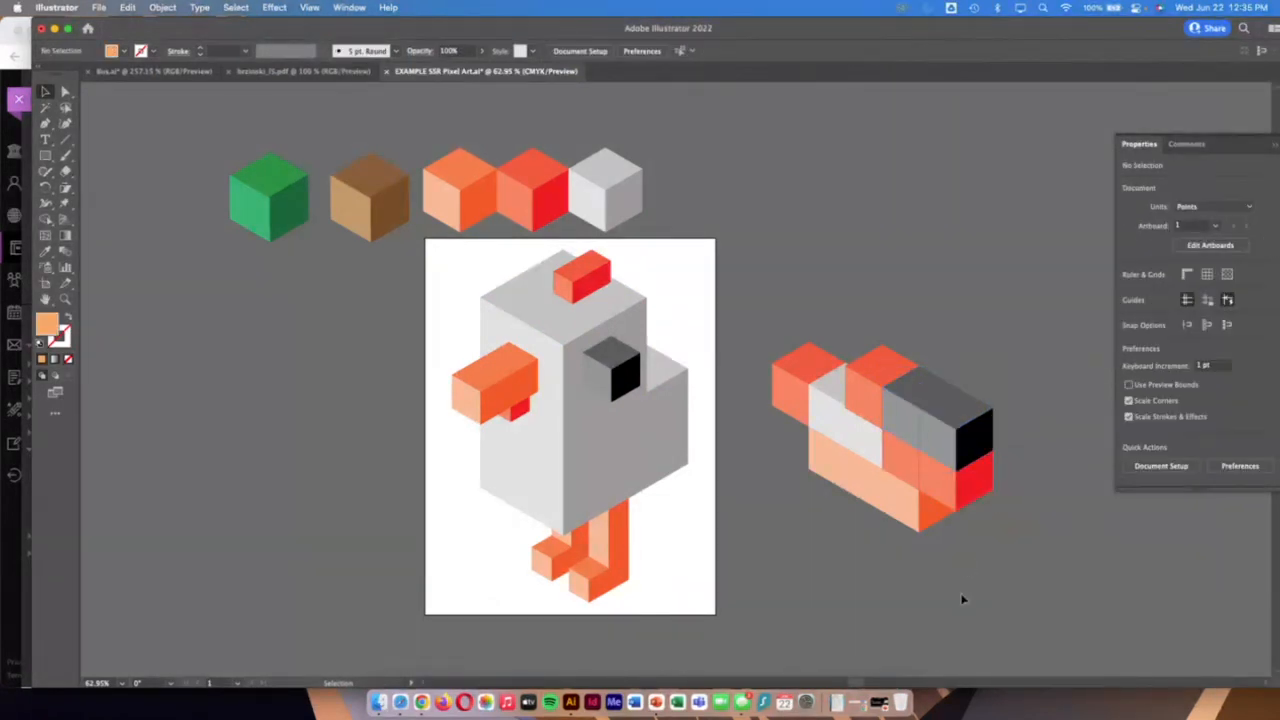